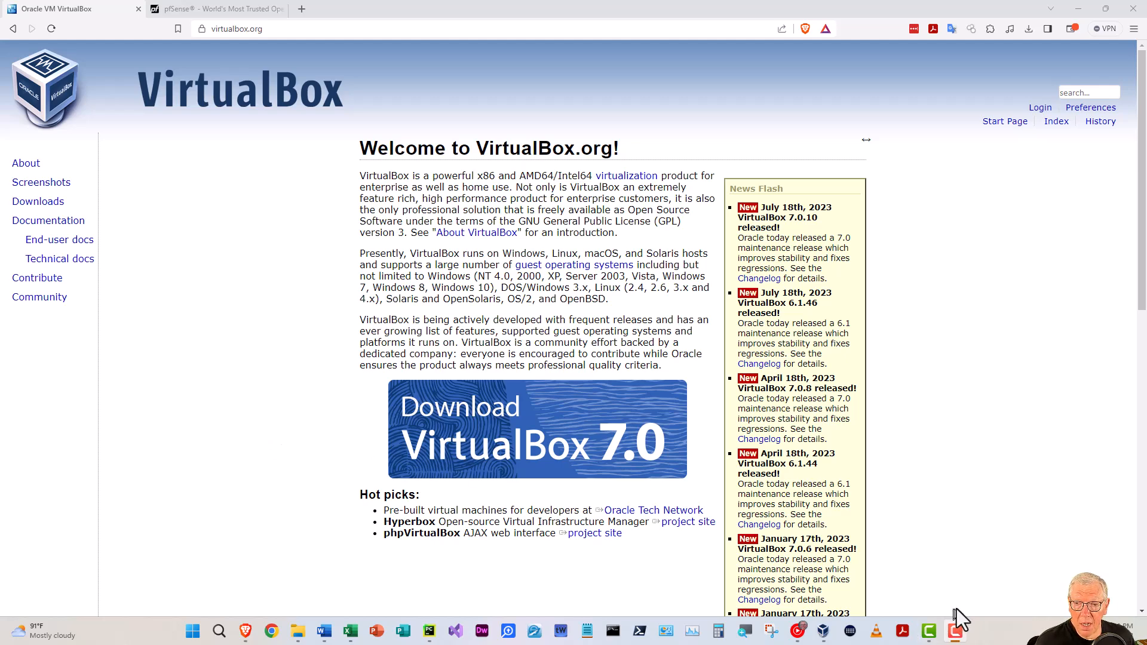
# Switch to the pfSense tab and go to the pfSense Community Edition download page.
pyautogui.click(216, 9)
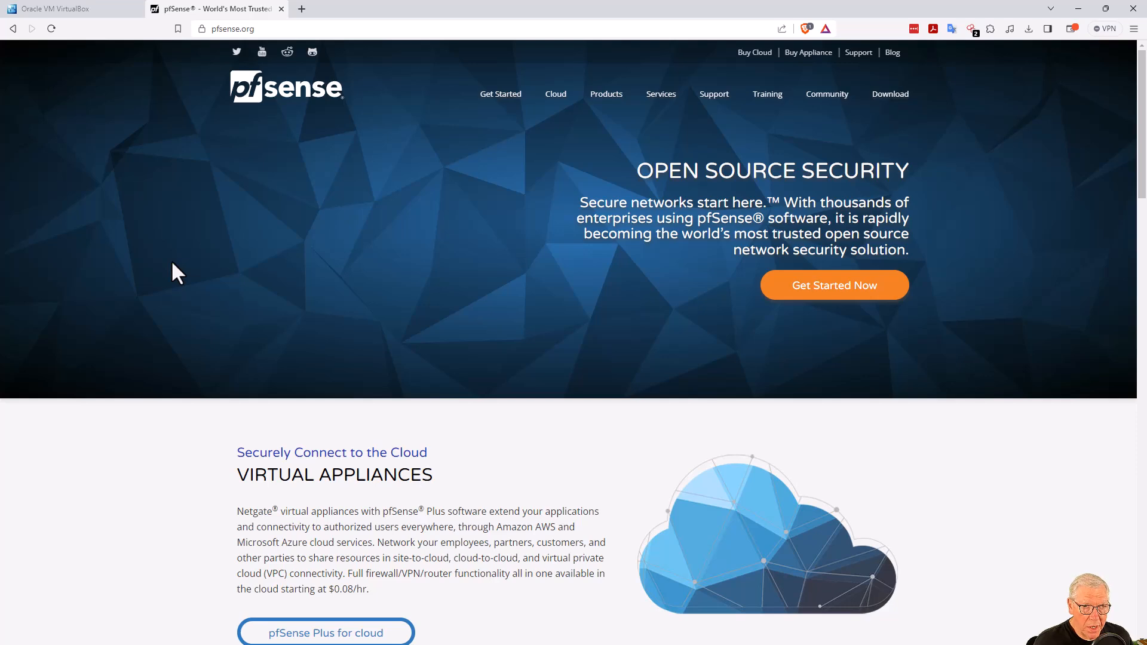
pyautogui.click(880, 110)
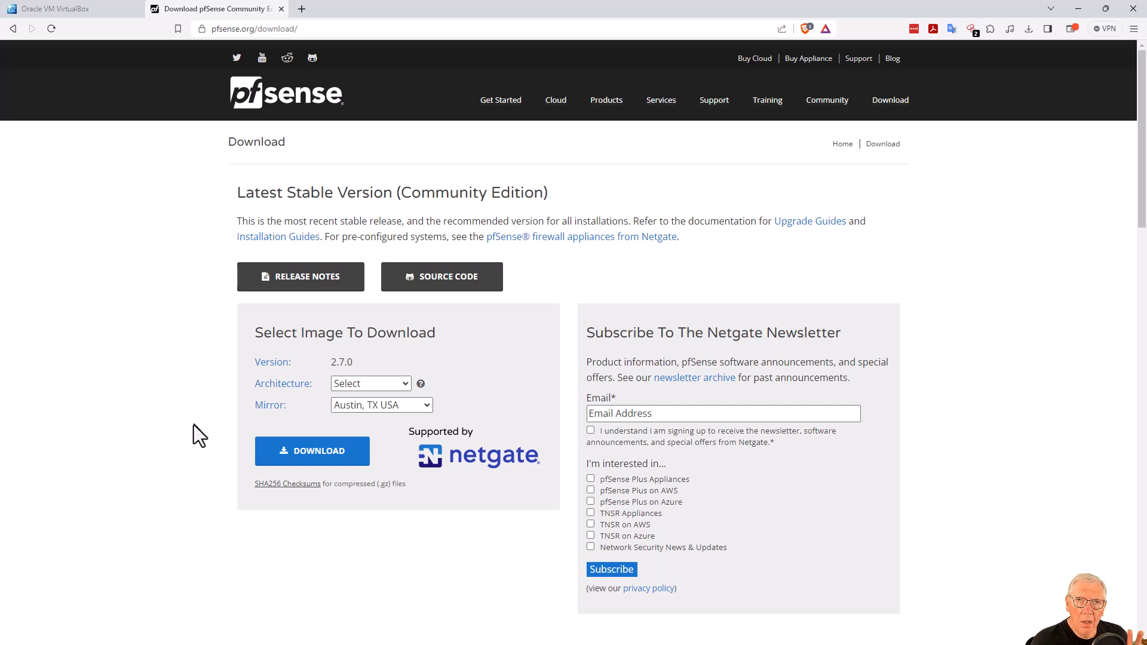
# Choose AMD64 (64-bit) architecture and DVD Image (ISO) Installer, keeping the Austin, TX USA mirror.
pyautogui.click(368, 384)
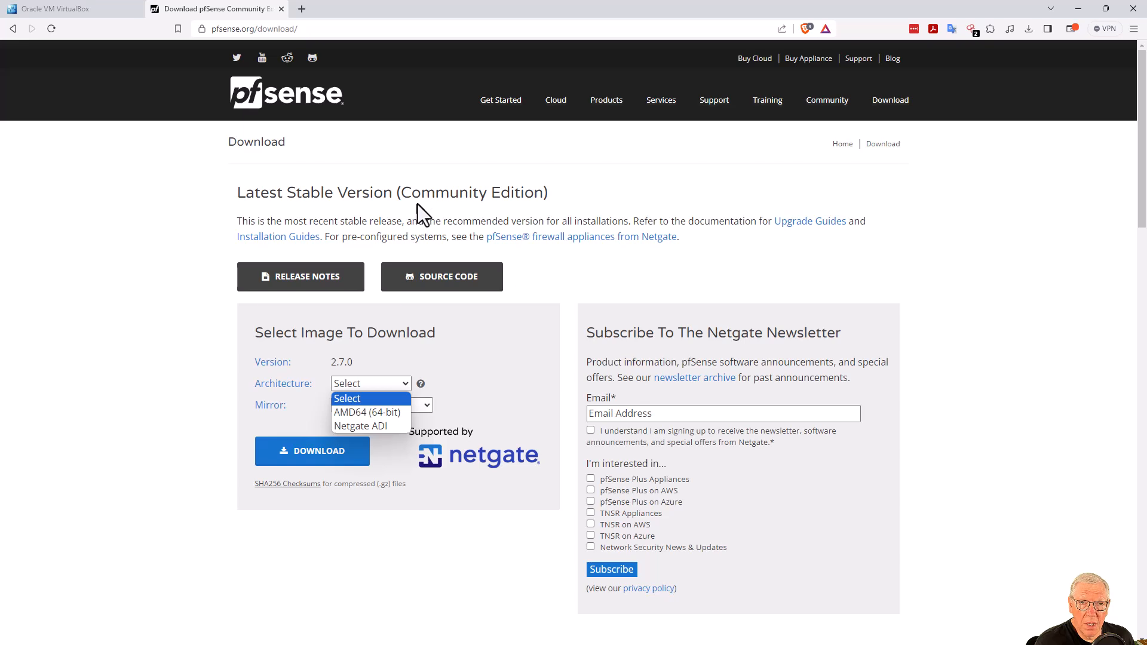
pyautogui.click(362, 413)
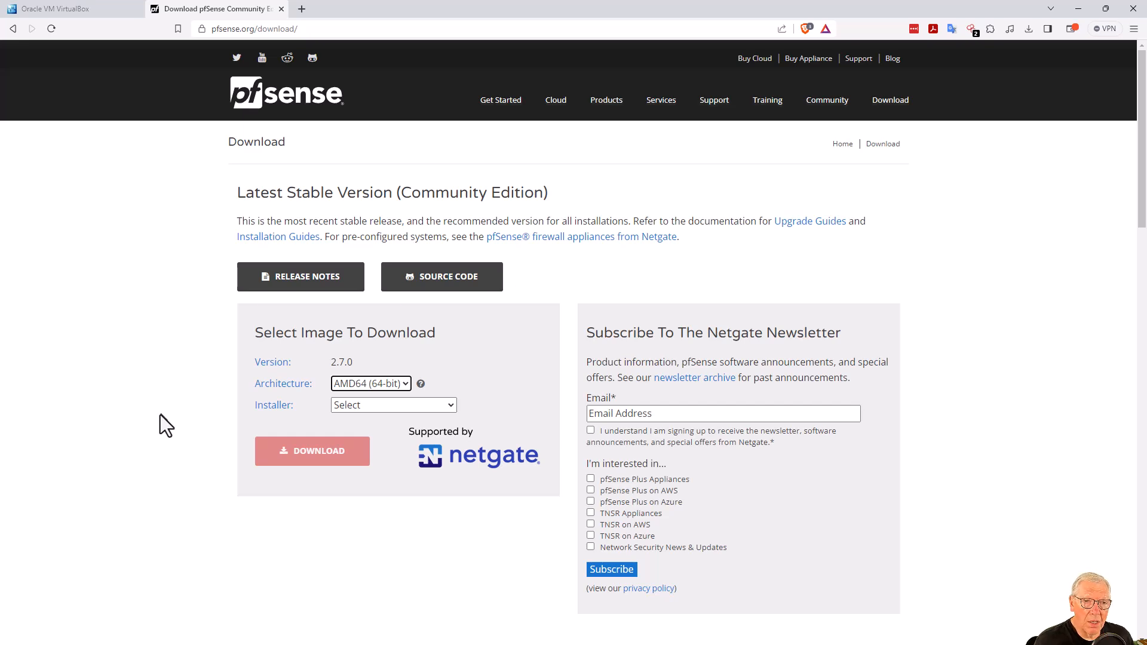
pyautogui.click(358, 404)
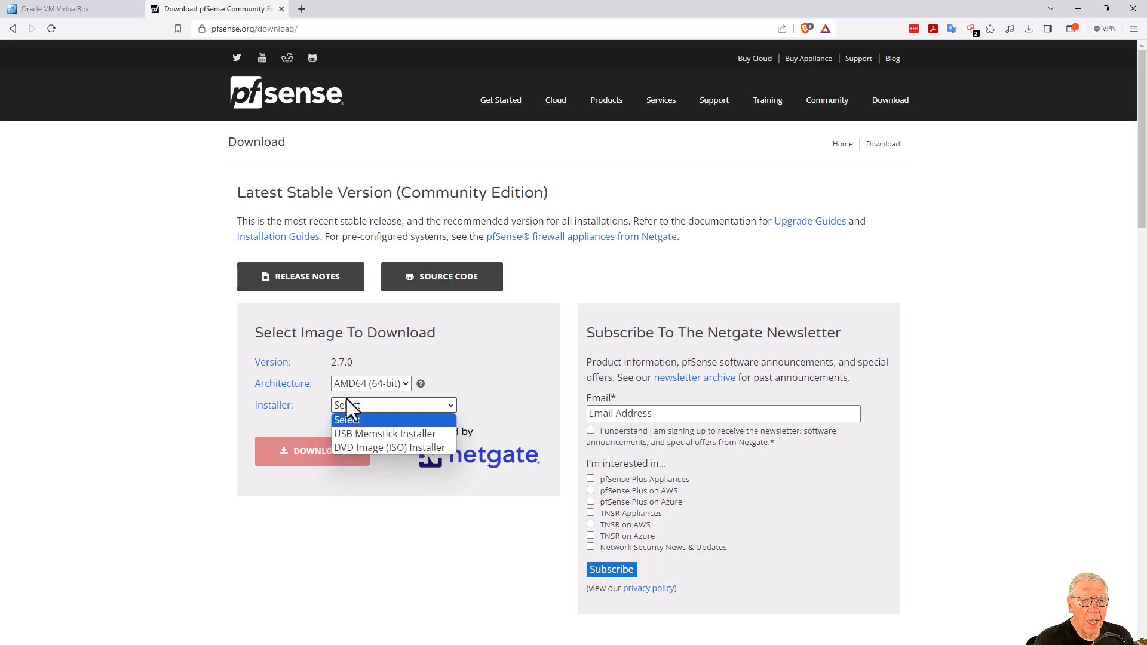
pyautogui.click(360, 447)
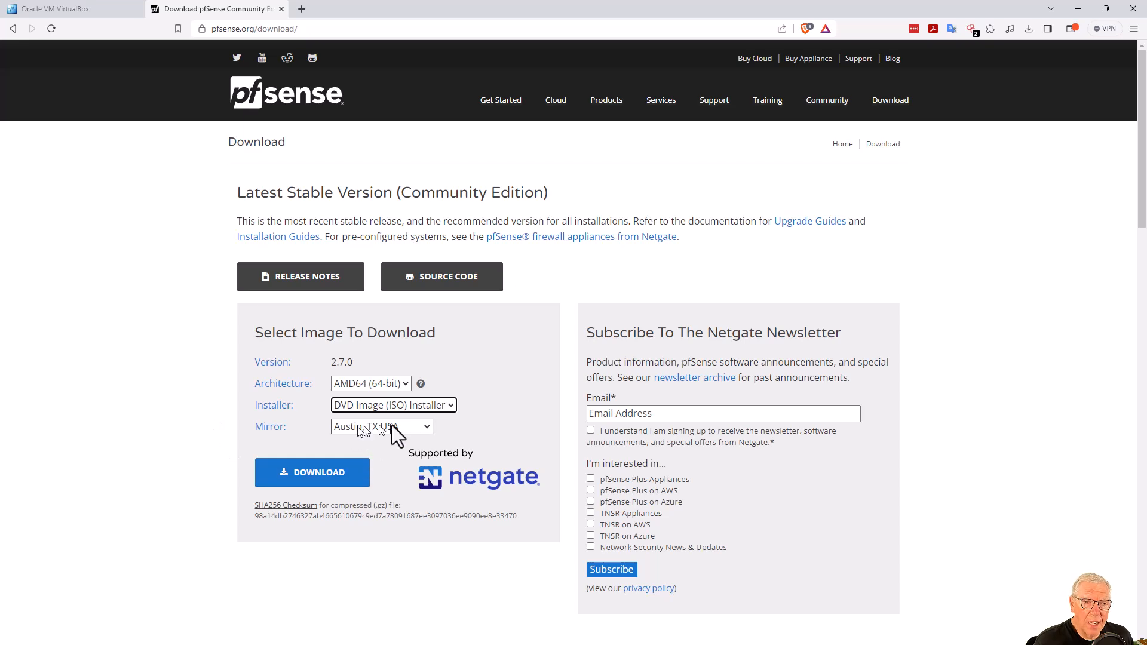
pyautogui.click(424, 425)
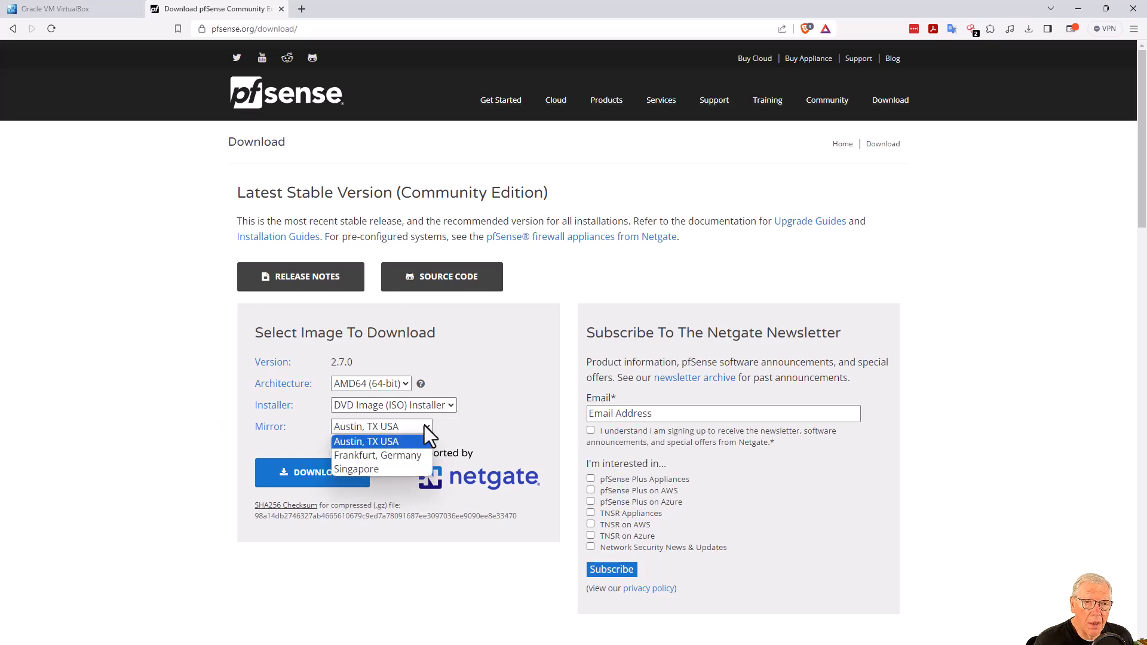
pyautogui.click(418, 426)
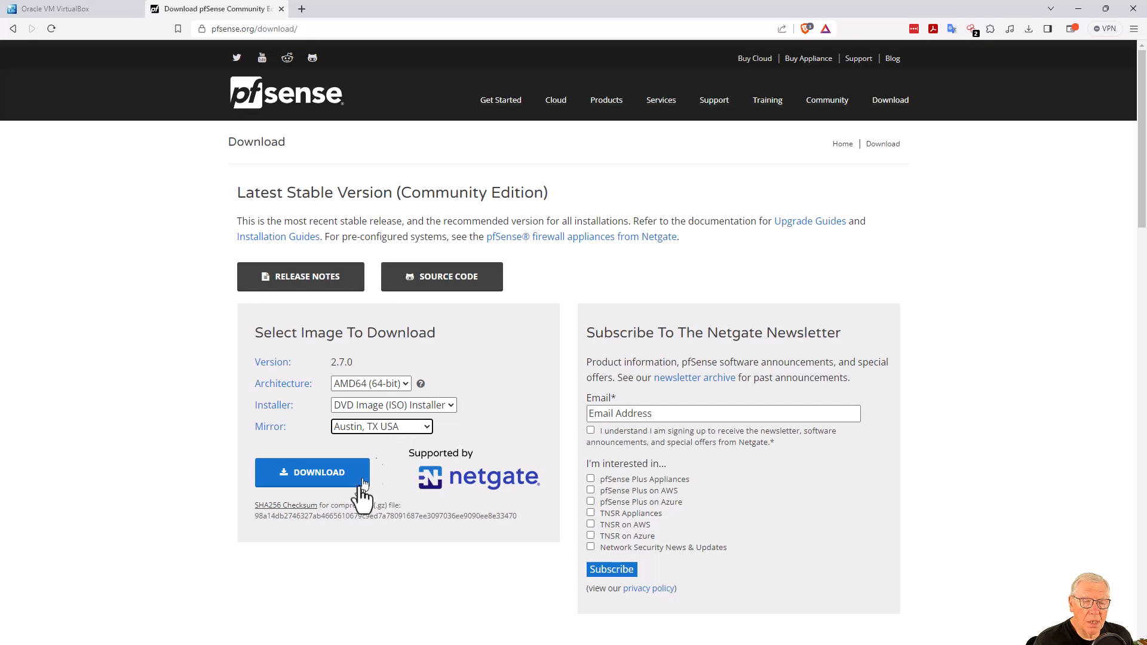
# Download pfSense-CE-2.7.0-RELEASE-amd64.iso.gz into D:\Software\pfSense, keeping its file name.
pyautogui.click(287, 475)
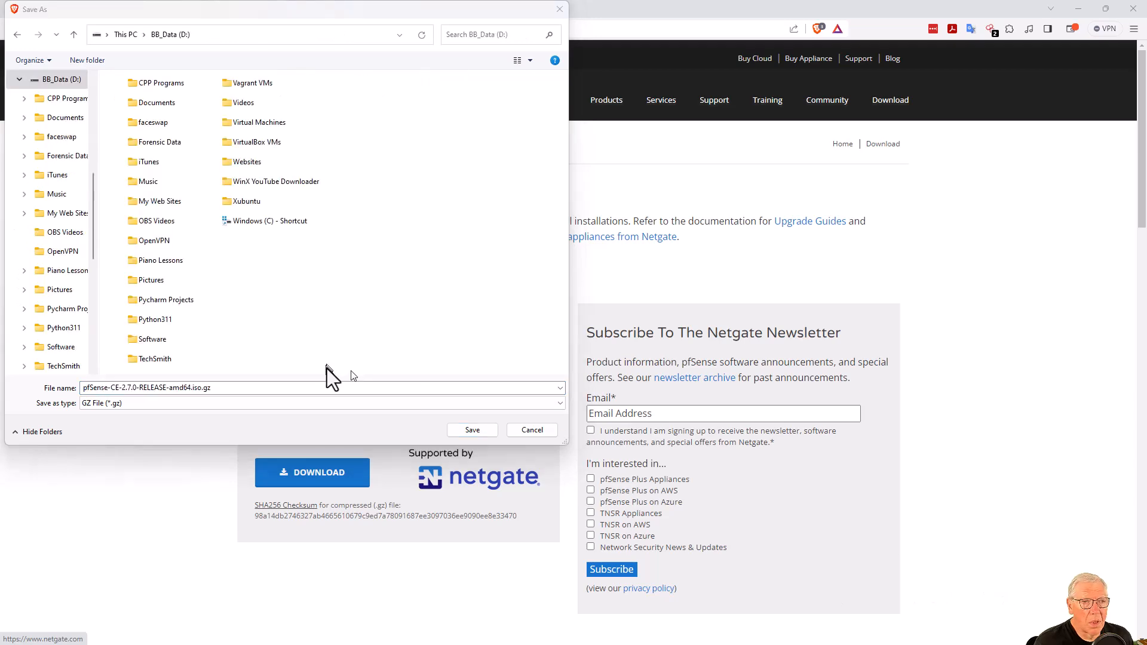
pyautogui.doubleClick(143, 338)
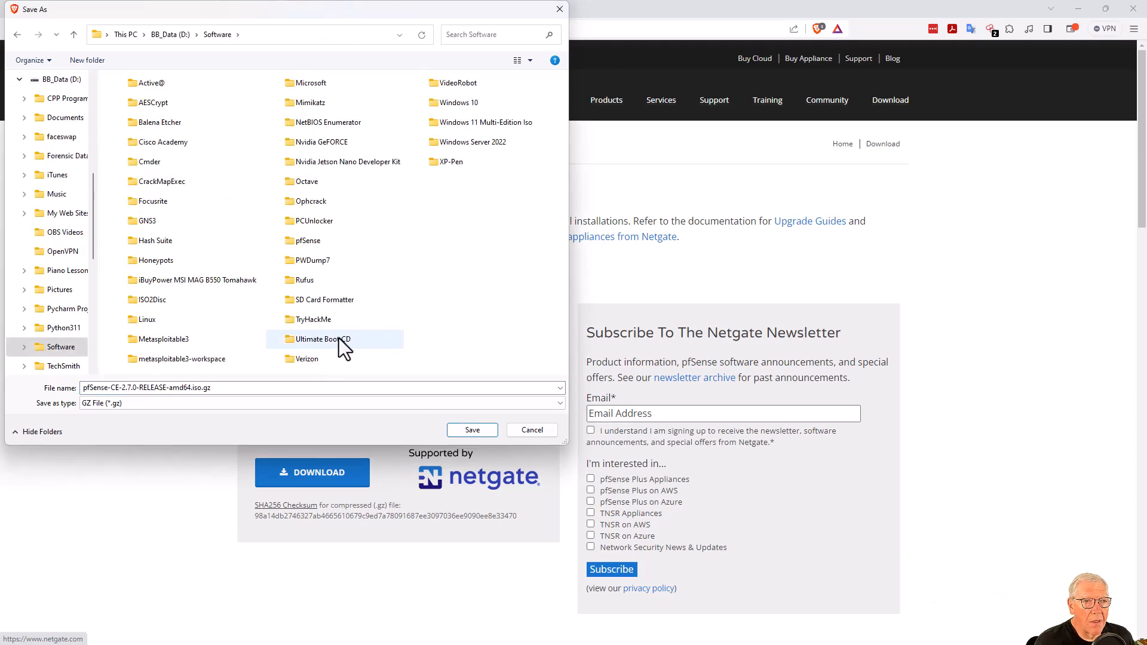
pyautogui.click(299, 245)
pyautogui.doubleClick(299, 245)
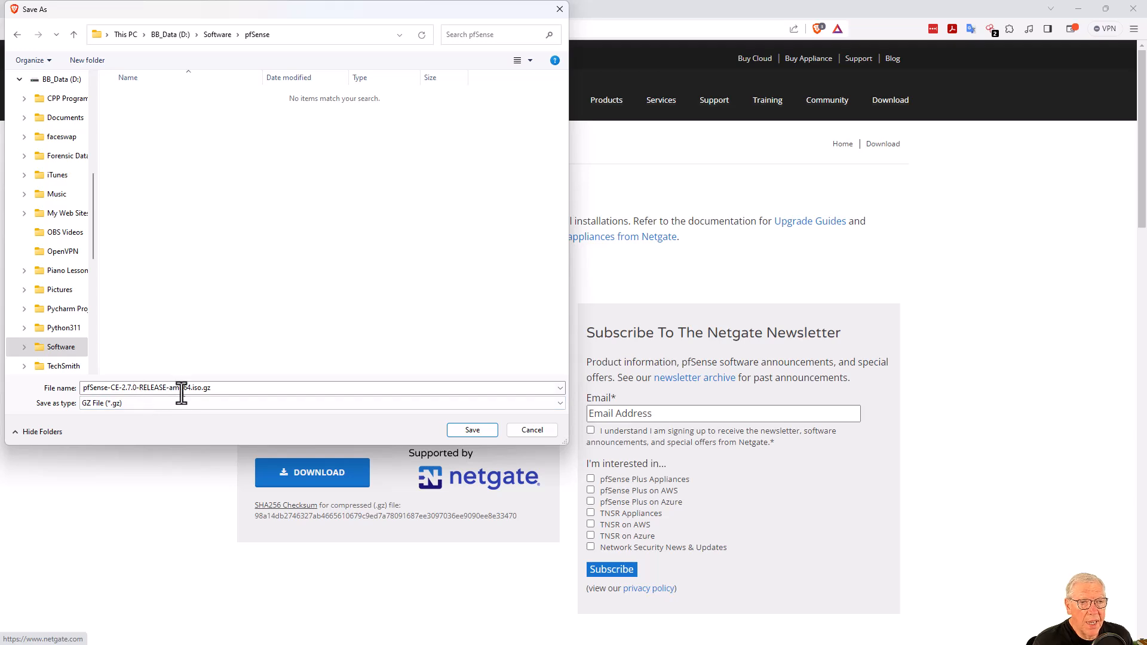
pyautogui.doubleClick(204, 387)
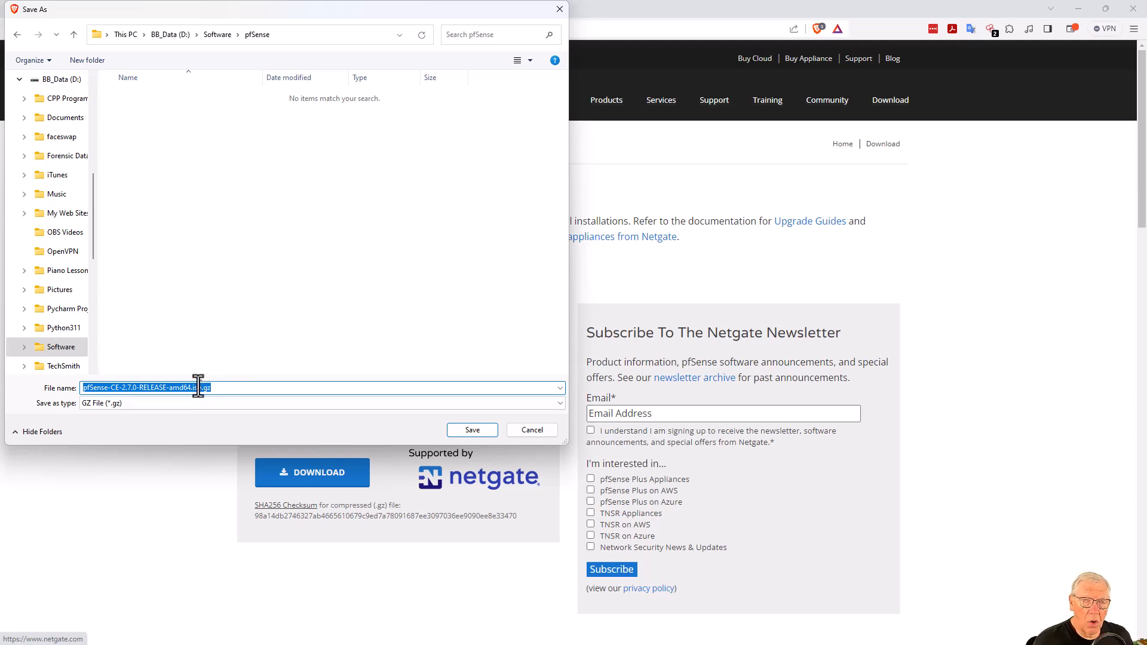
pyautogui.click(222, 387)
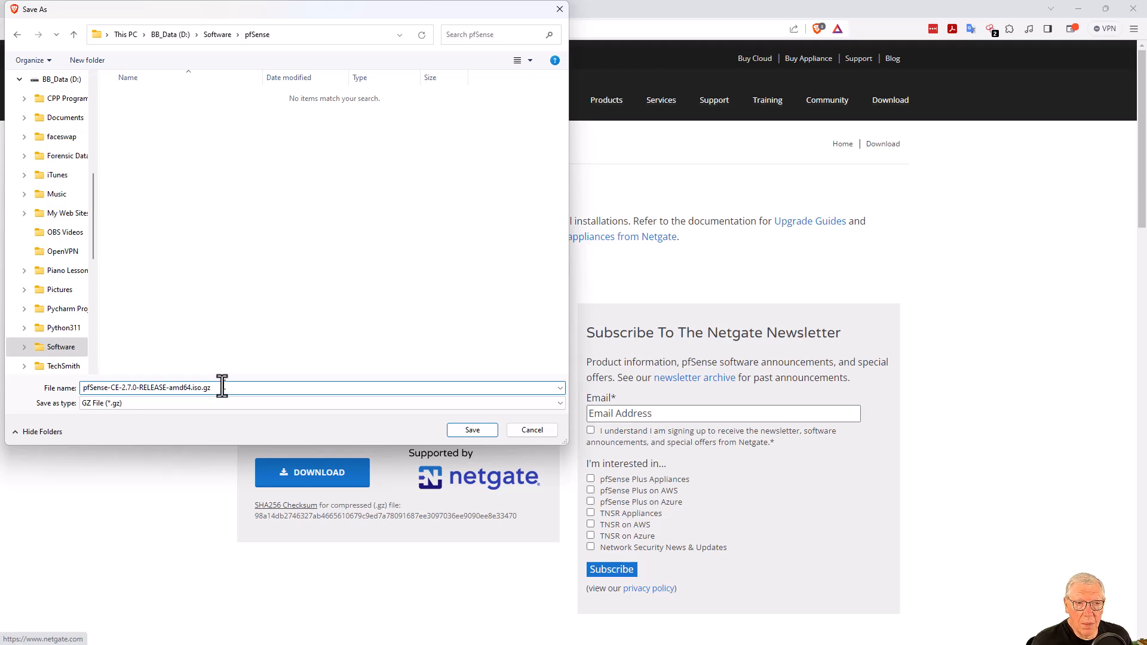
pyautogui.click(463, 426)
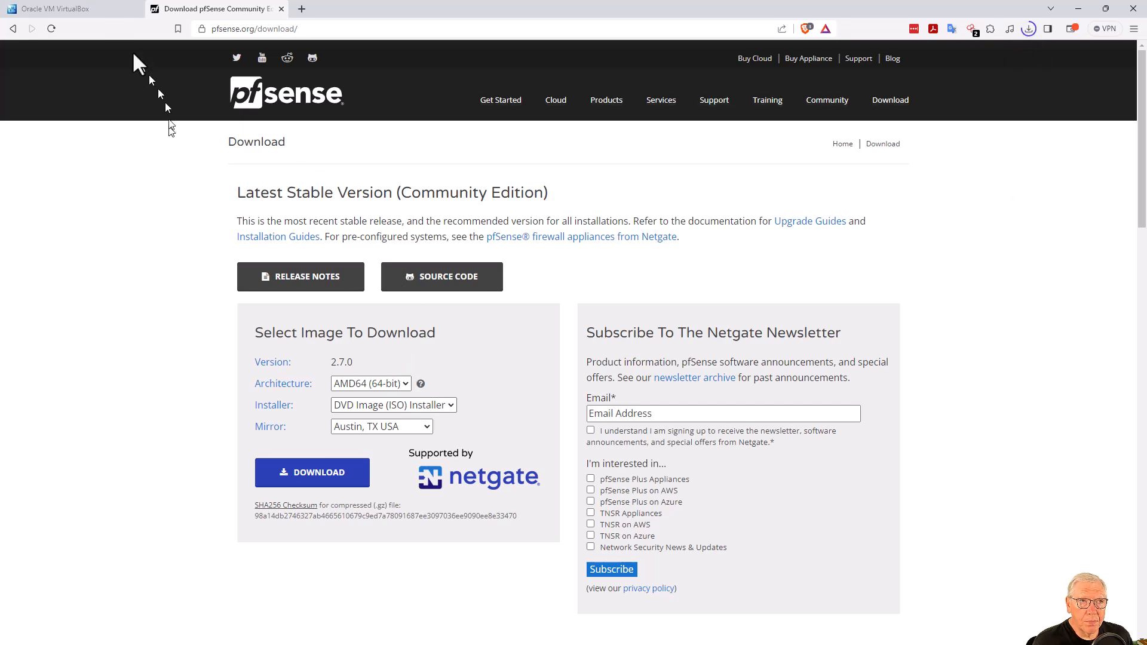
# Search the web for metasploitable2 in a new browser tab.
pyautogui.click(91, 6)
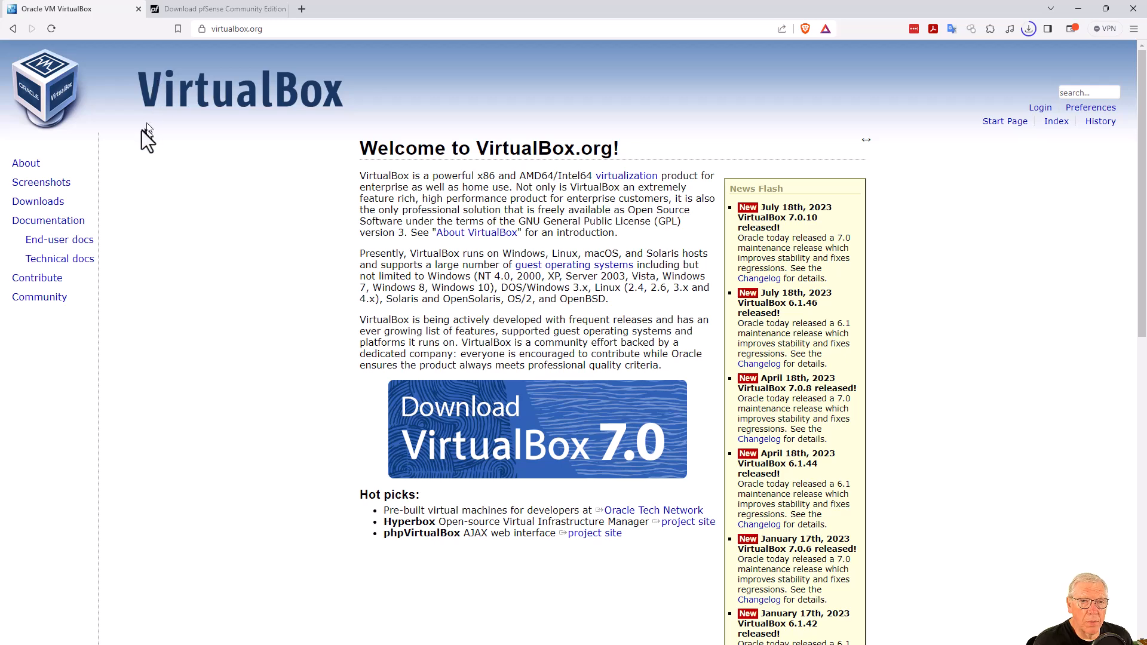
pyautogui.click(216, 9)
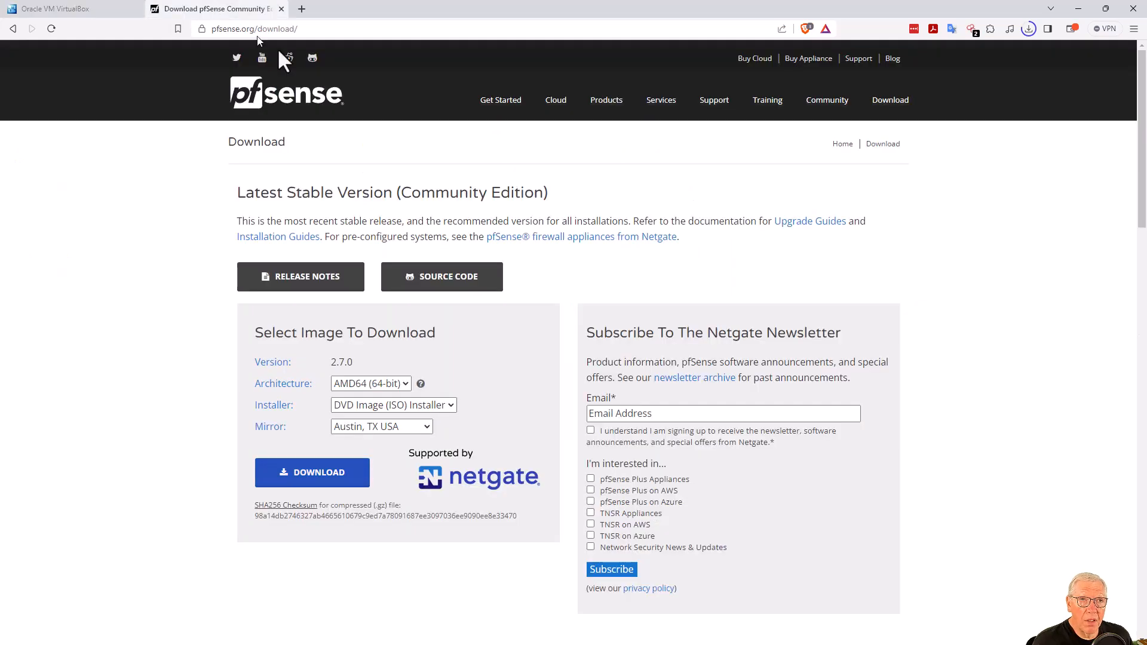
pyautogui.click(302, 10)
pyautogui.click(305, 30)
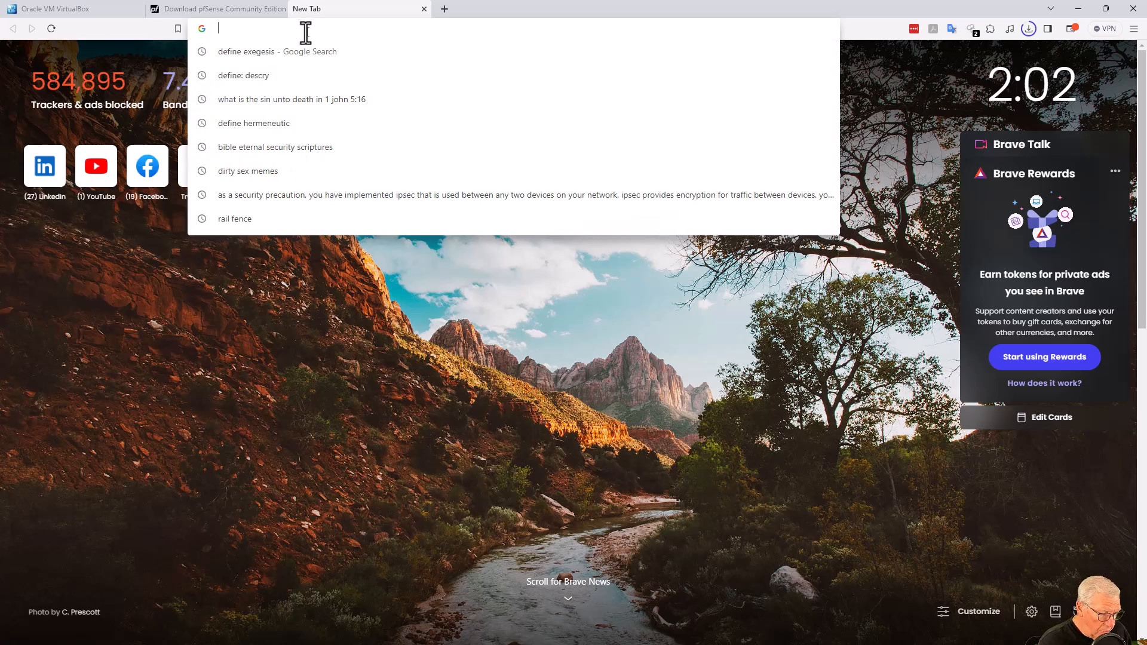
pyautogui.write('metasp')
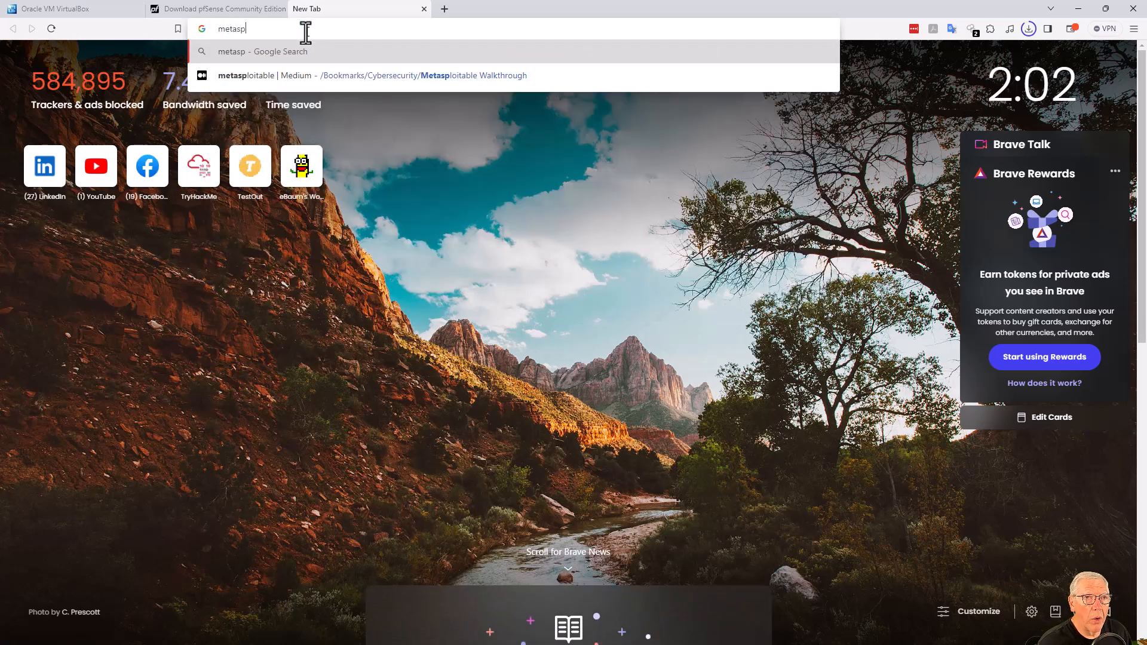
pyautogui.write('loitable')
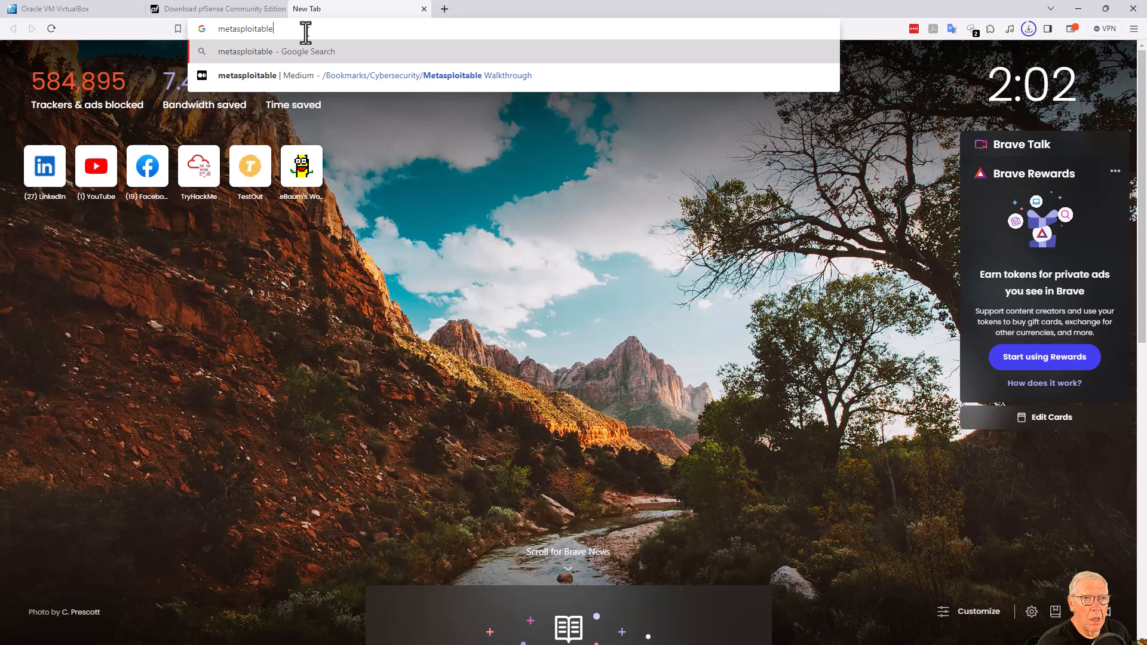
pyautogui.write('2')
pyautogui.press('Return')
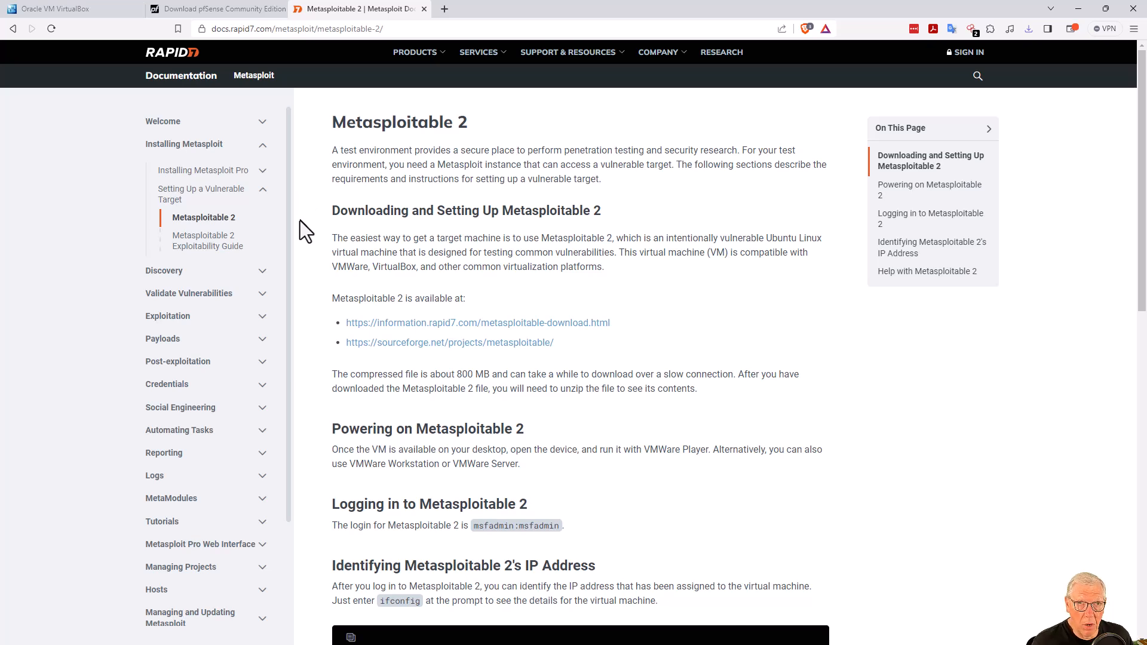
# Open the Metasploitable SourceForge page, then File Explorer on D:\Software.
pyautogui.click(436, 345)
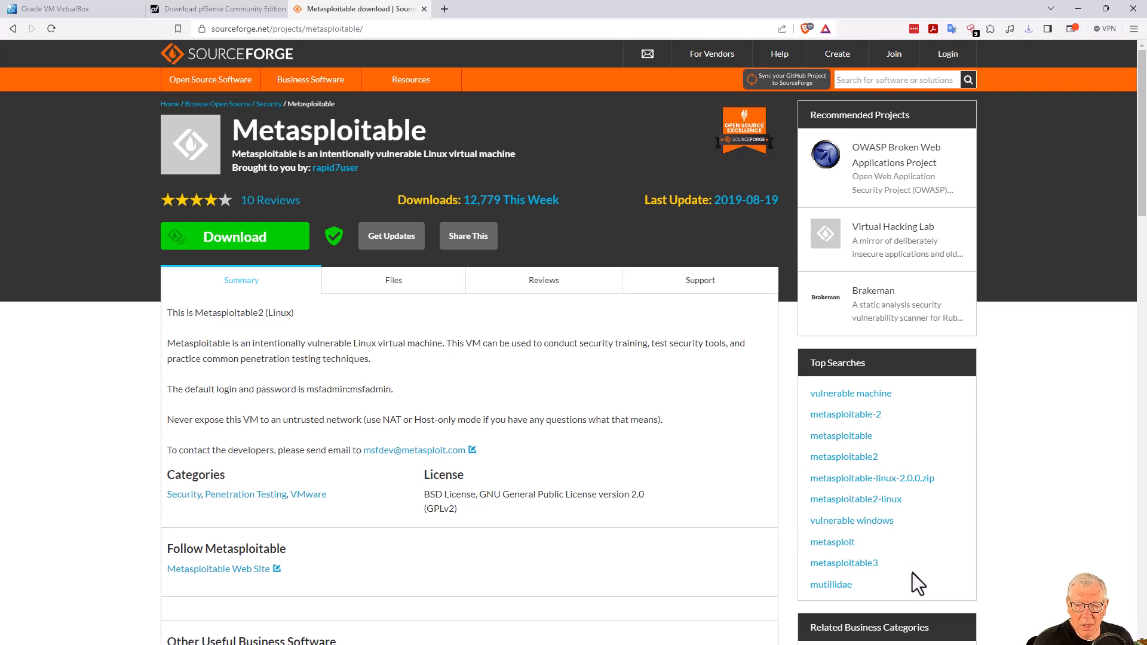
pyautogui.press('super+e')
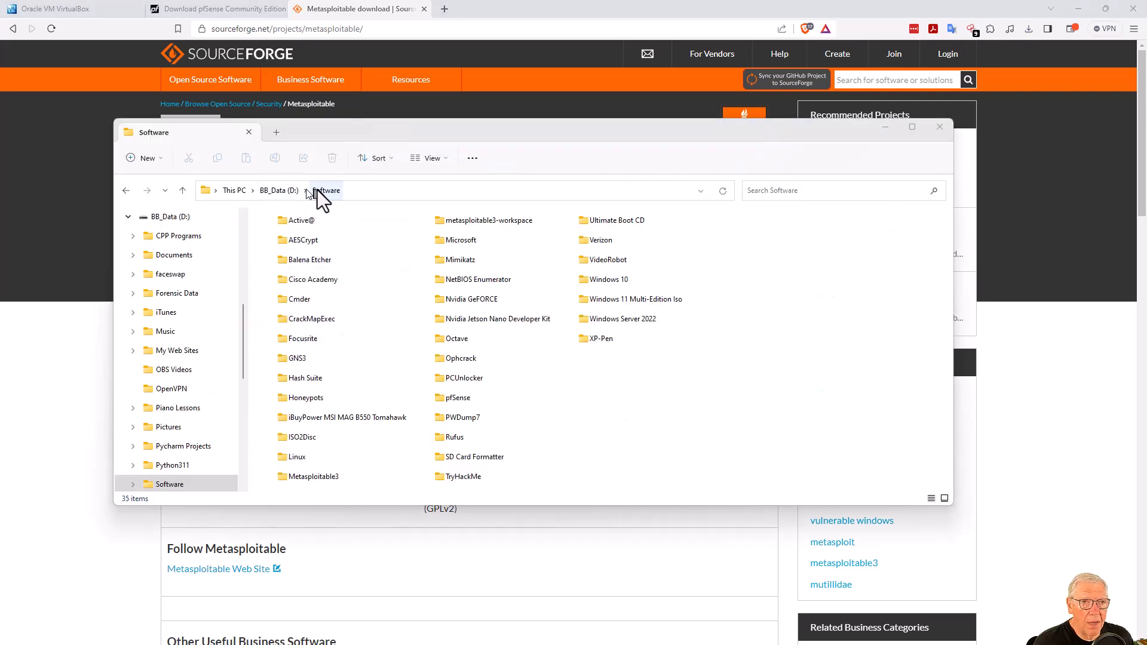
# Extract pfSense-CE-2.7.0-RELEASE-amd64.iso from its .gz file with 7-Zip Extract Here.
pyautogui.click(460, 399)
pyautogui.doubleClick(461, 399)
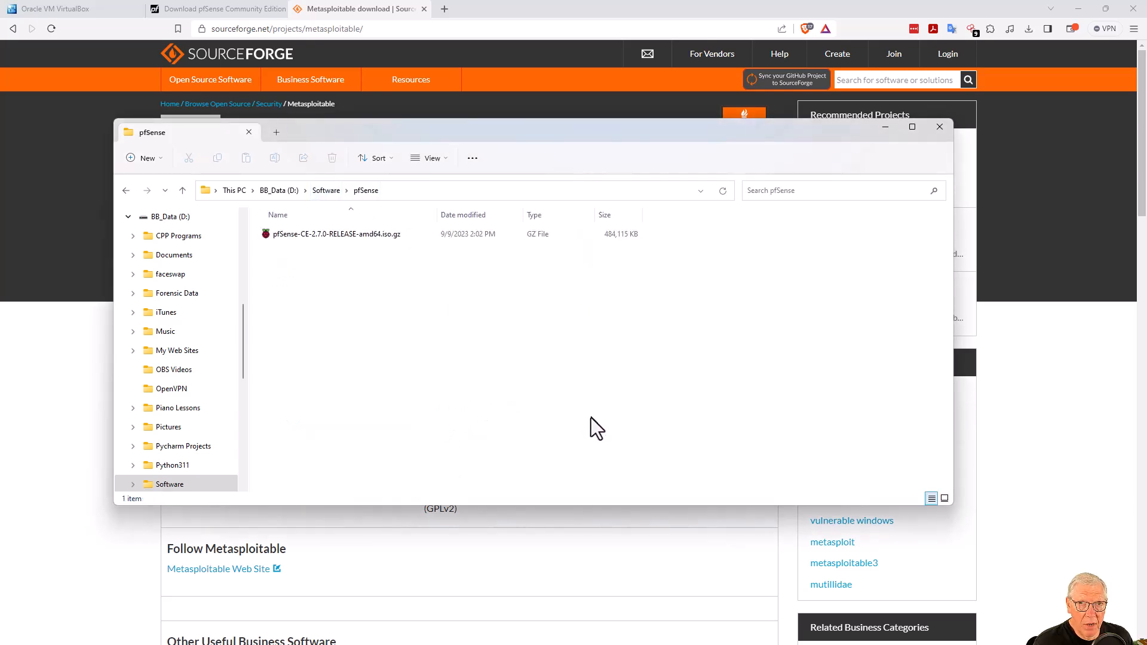
pyautogui.click(381, 237)
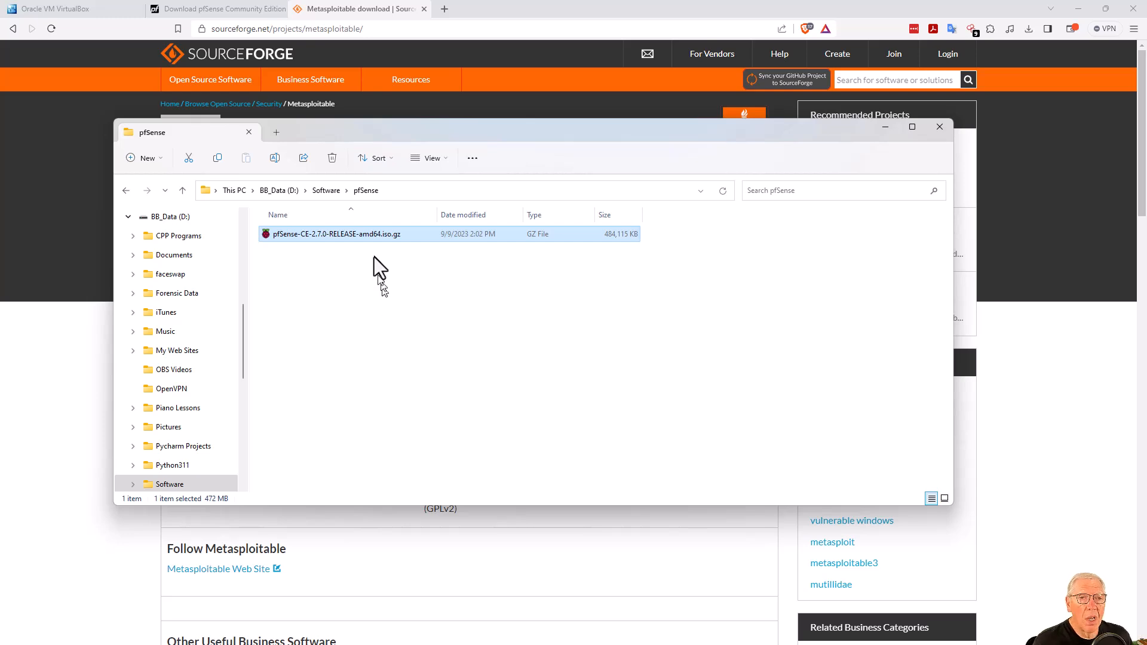
pyautogui.rightClick(377, 229)
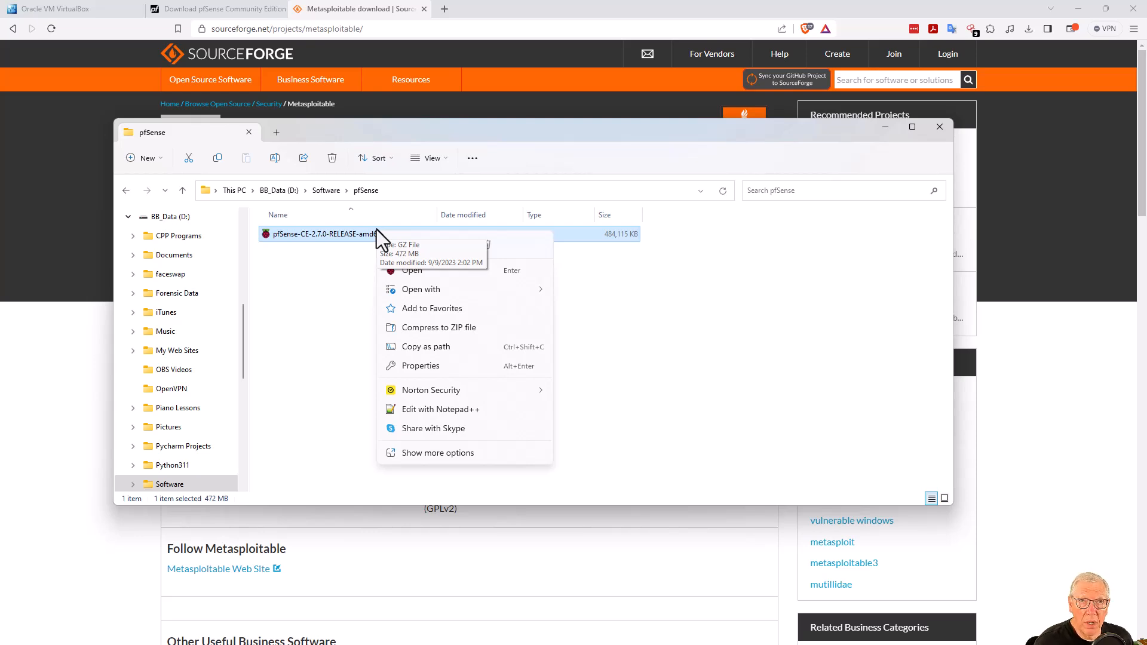
pyautogui.click(443, 452)
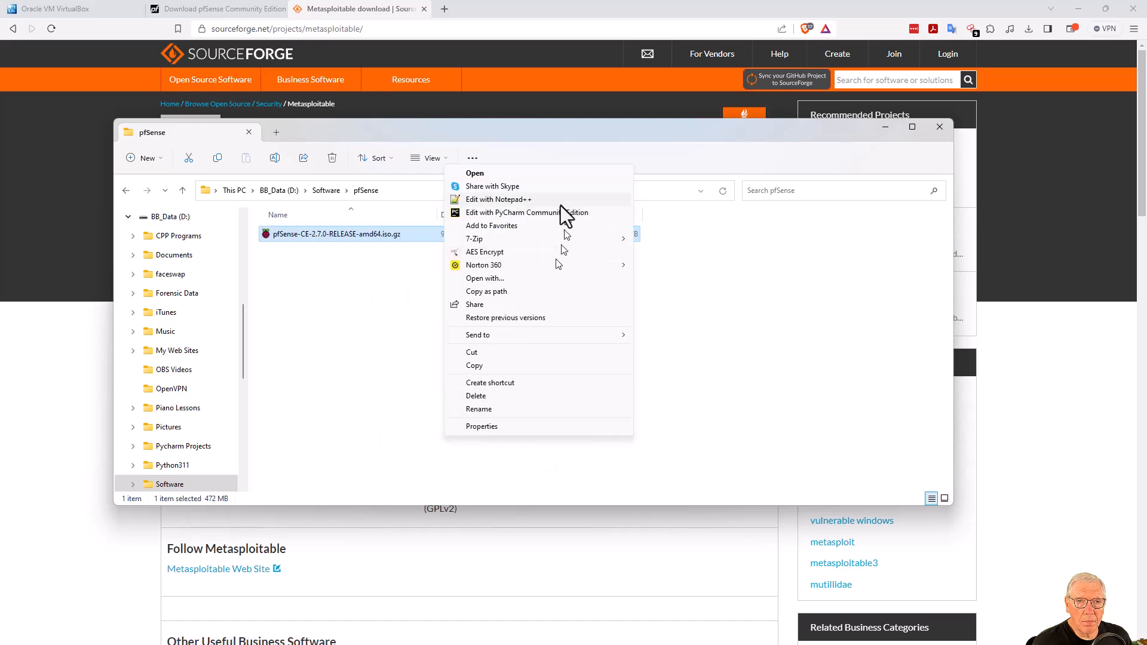
pyautogui.moveTo(544, 239)
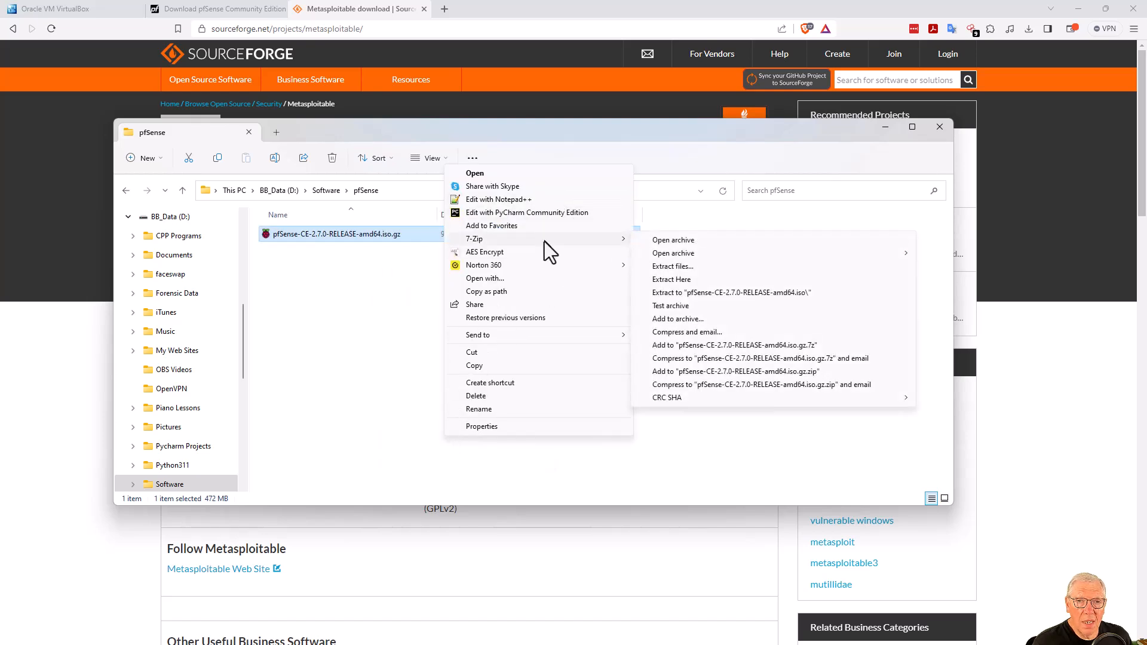
pyautogui.click(663, 279)
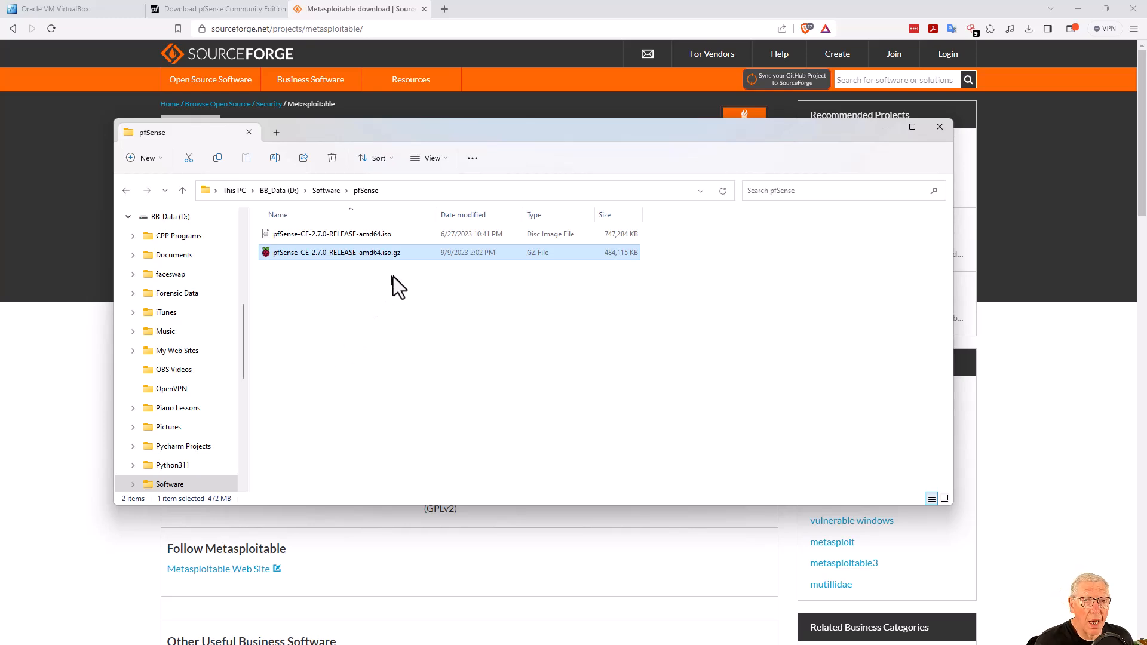
# Navigate from the pfSense folder to D:\Software\Linux\Metasploitable.
pyautogui.click(391, 241)
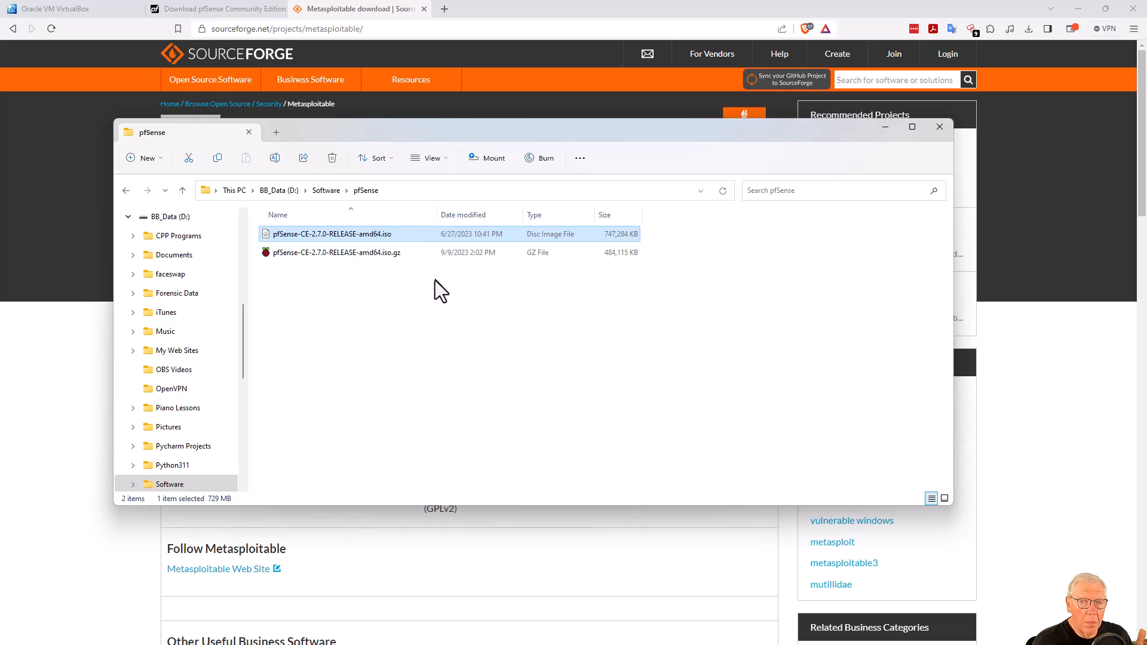
pyautogui.click(325, 191)
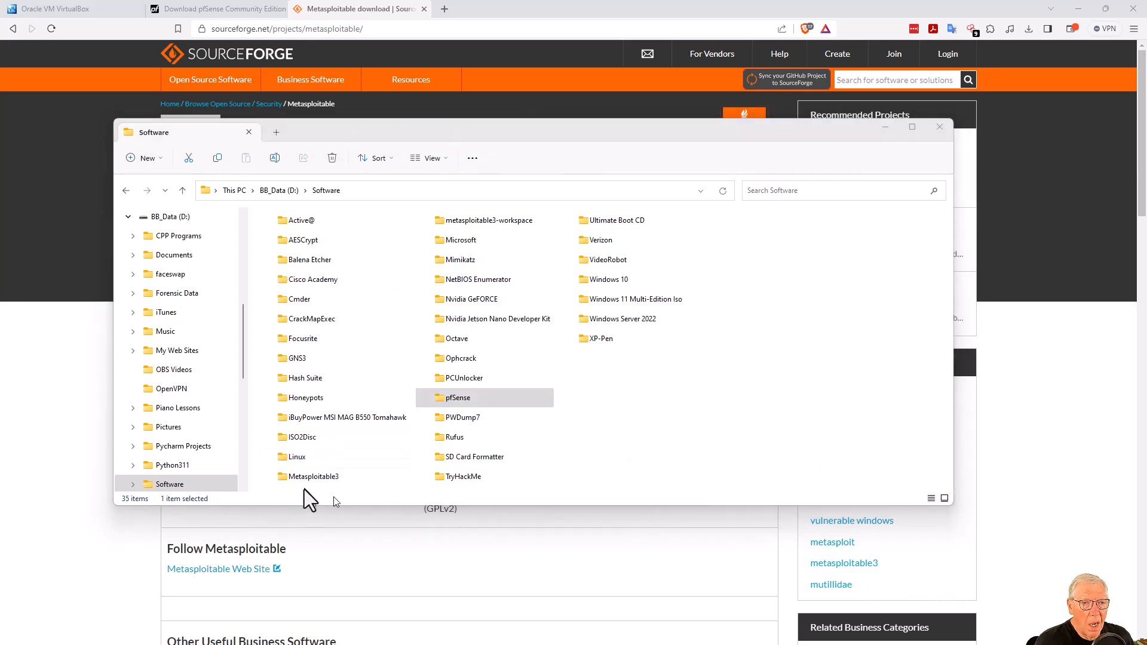
pyautogui.doubleClick(293, 458)
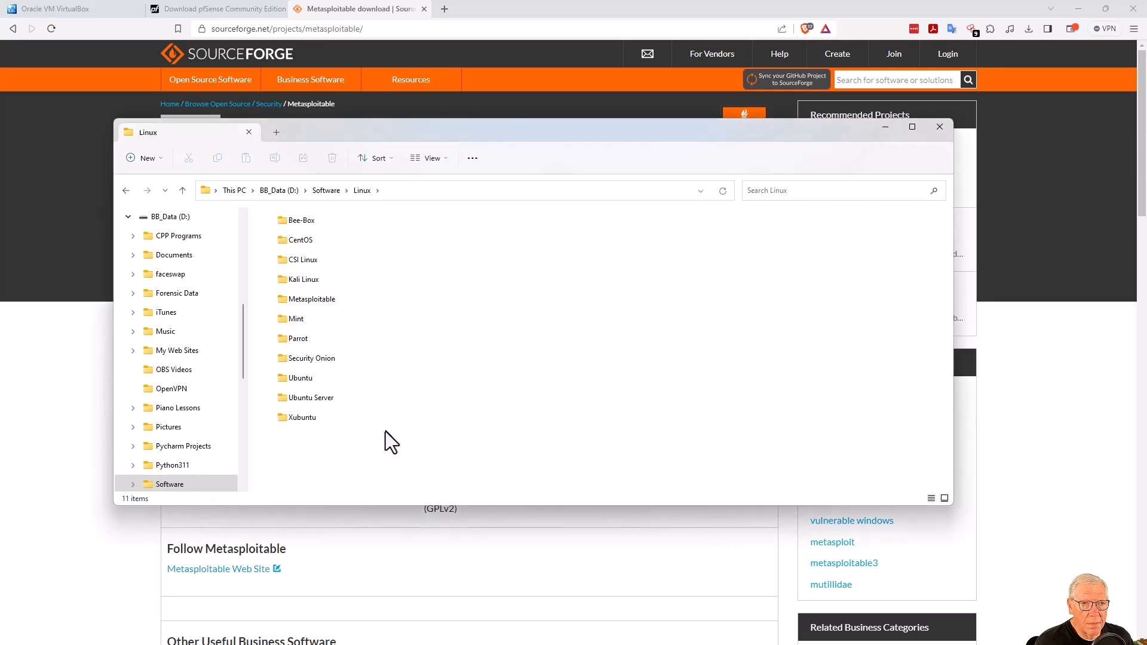
pyautogui.doubleClick(321, 299)
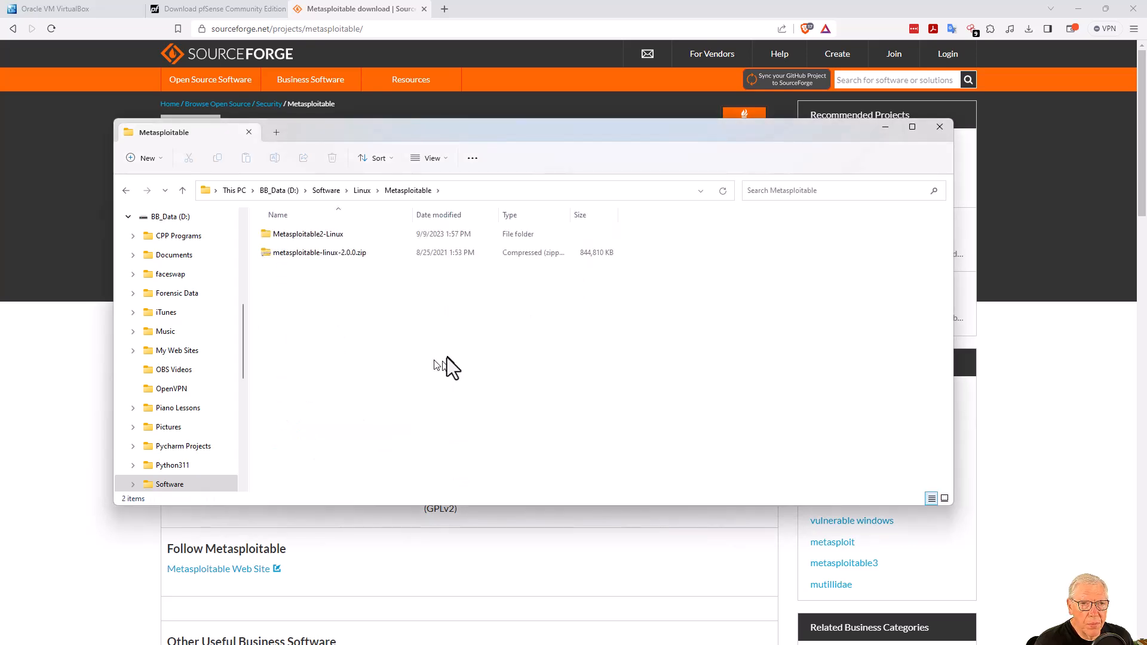
# Extract metasploitable-linux-2.0.0.zip in place with 7-Zip Extract Here.
pyautogui.click(361, 258)
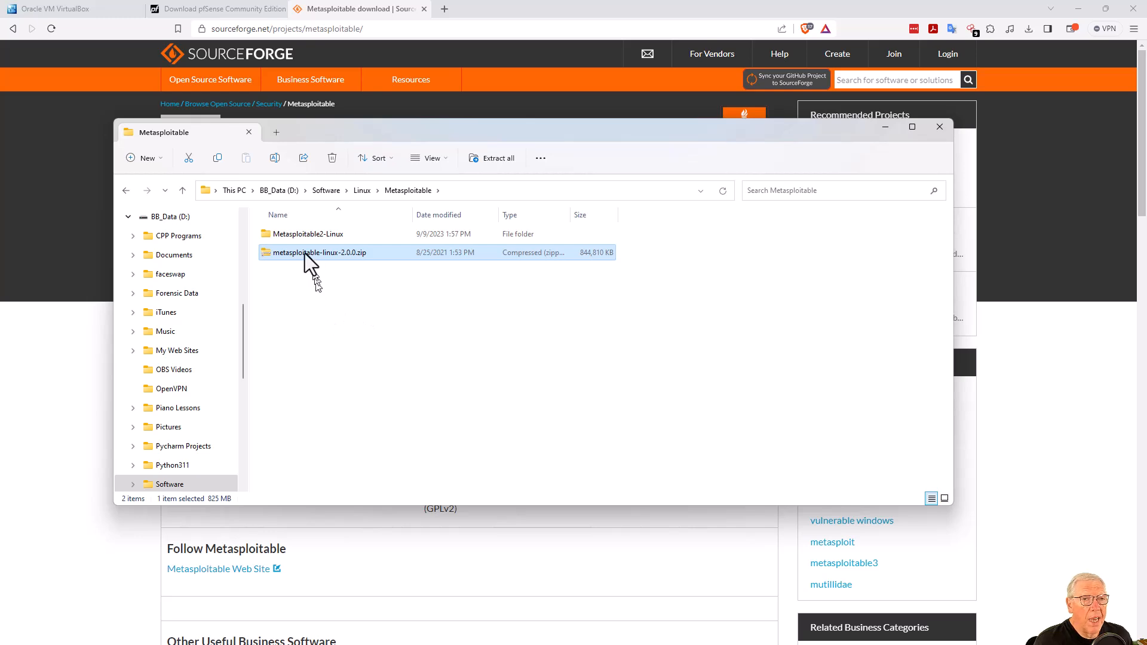
pyautogui.doubleClick(303, 236)
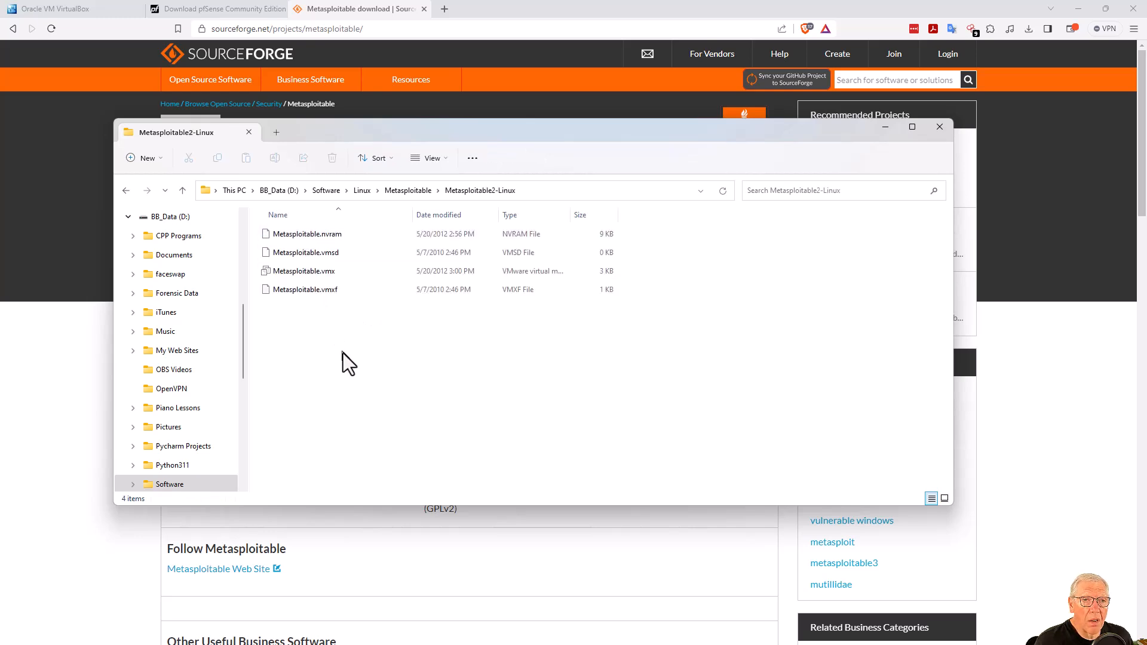
pyautogui.click(412, 191)
pyautogui.rightClick(367, 256)
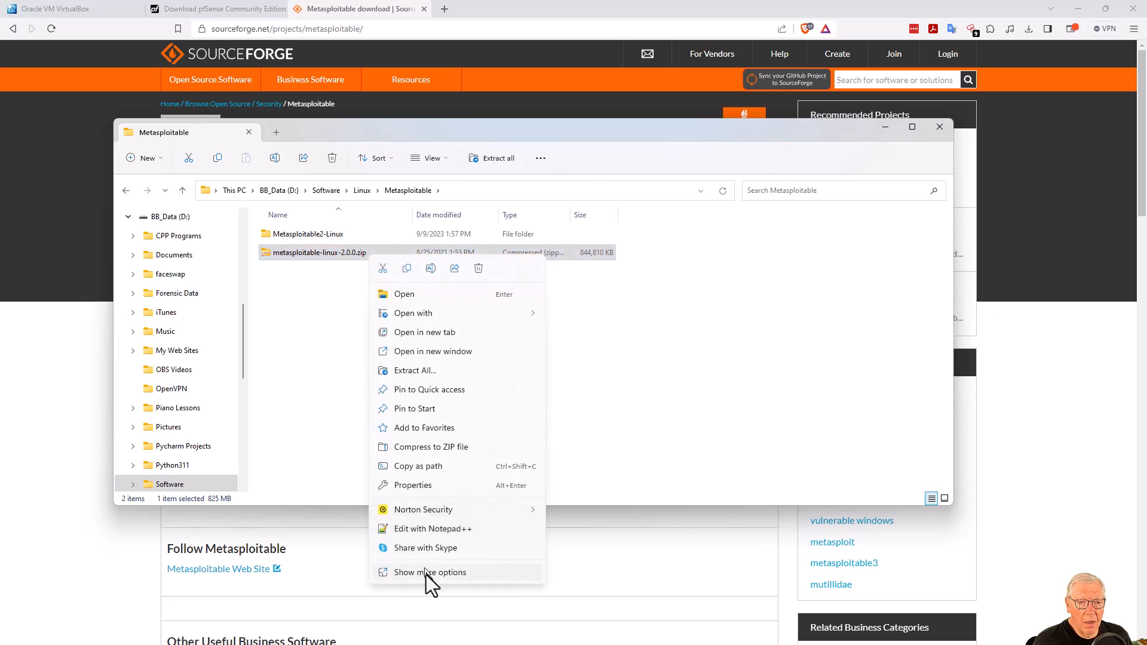
pyautogui.click(426, 573)
pyautogui.moveTo(478, 350)
pyautogui.click(631, 391)
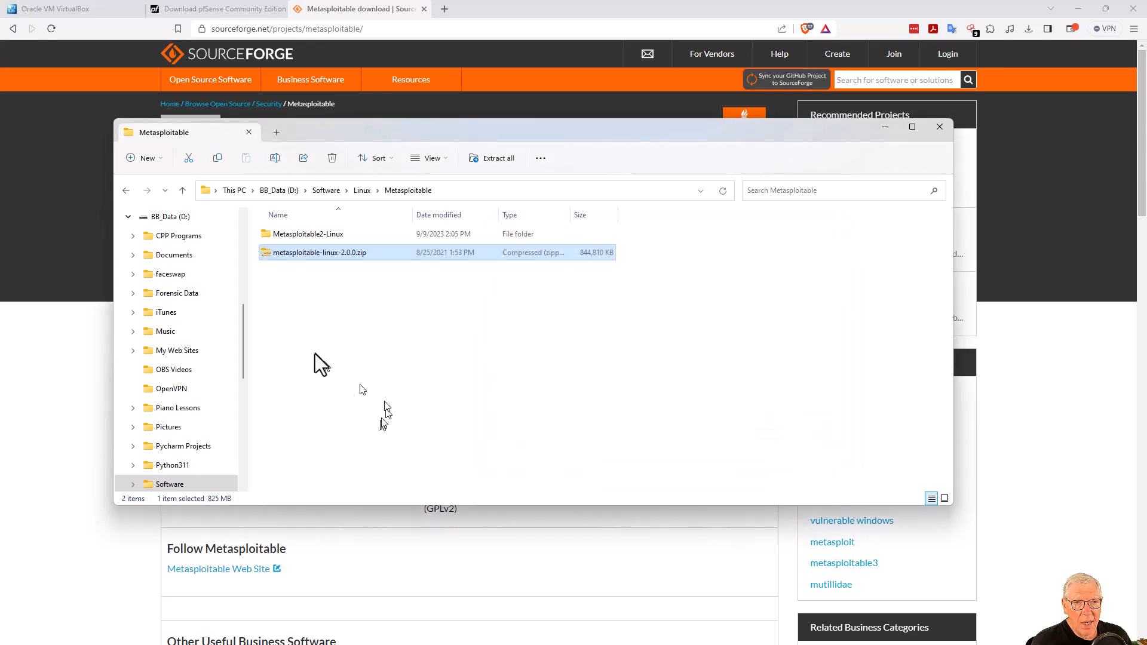
# Open Metasploitable2-Linux and select the Metasploitable.vmdk disk file.
pyautogui.doubleClick(306, 236)
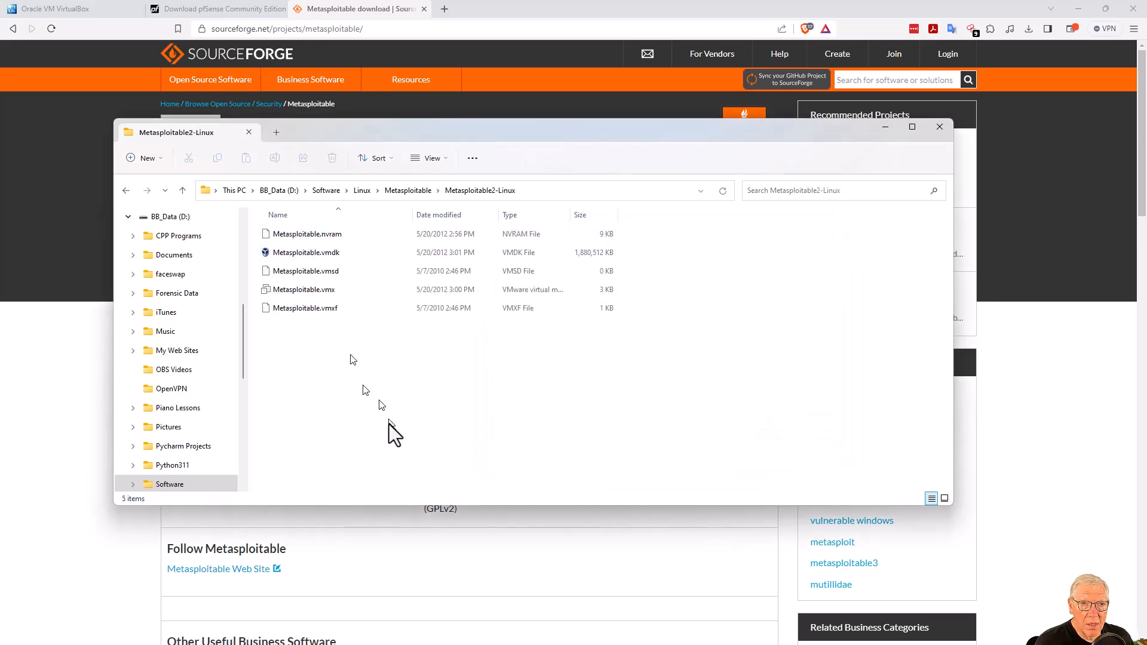
pyautogui.click(295, 254)
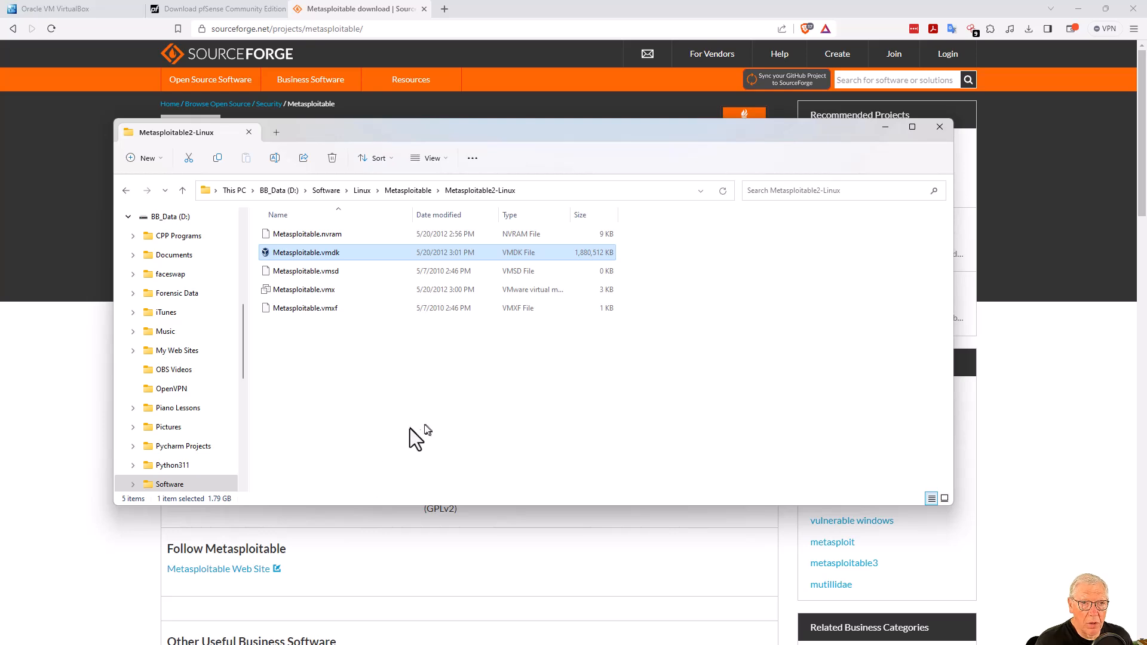
pyautogui.click(443, 8)
# Load kali.org in a new tab and go to its pre-built Virtual Machines downloads.
pyautogui.click(444, 8)
pyautogui.click(396, 28)
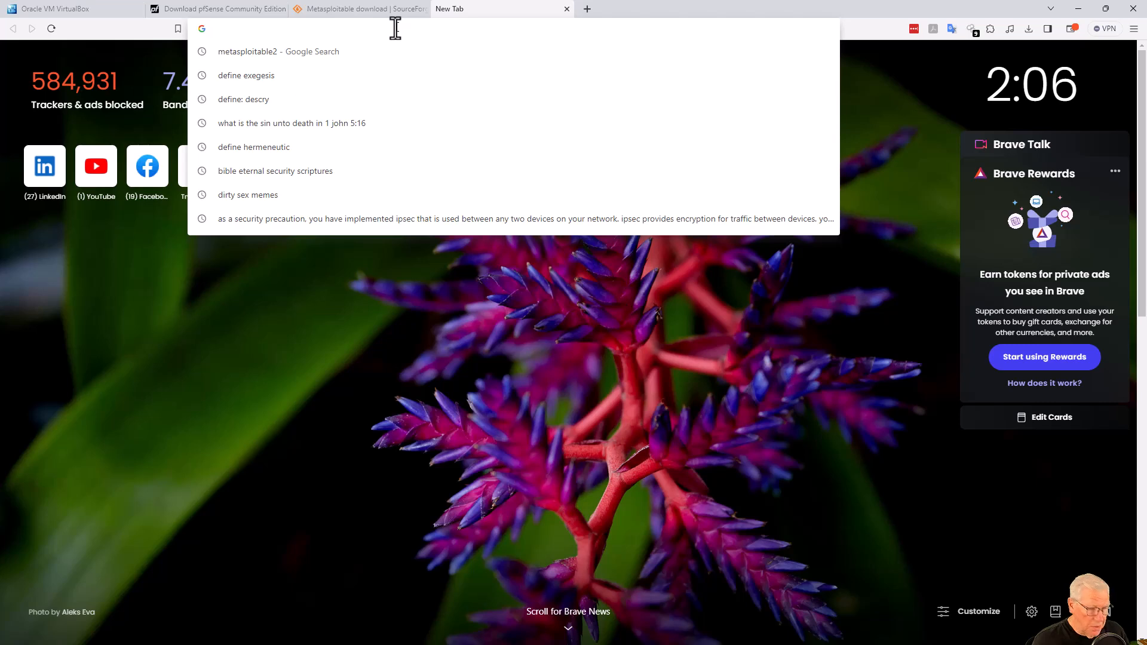
pyautogui.write('kali.org')
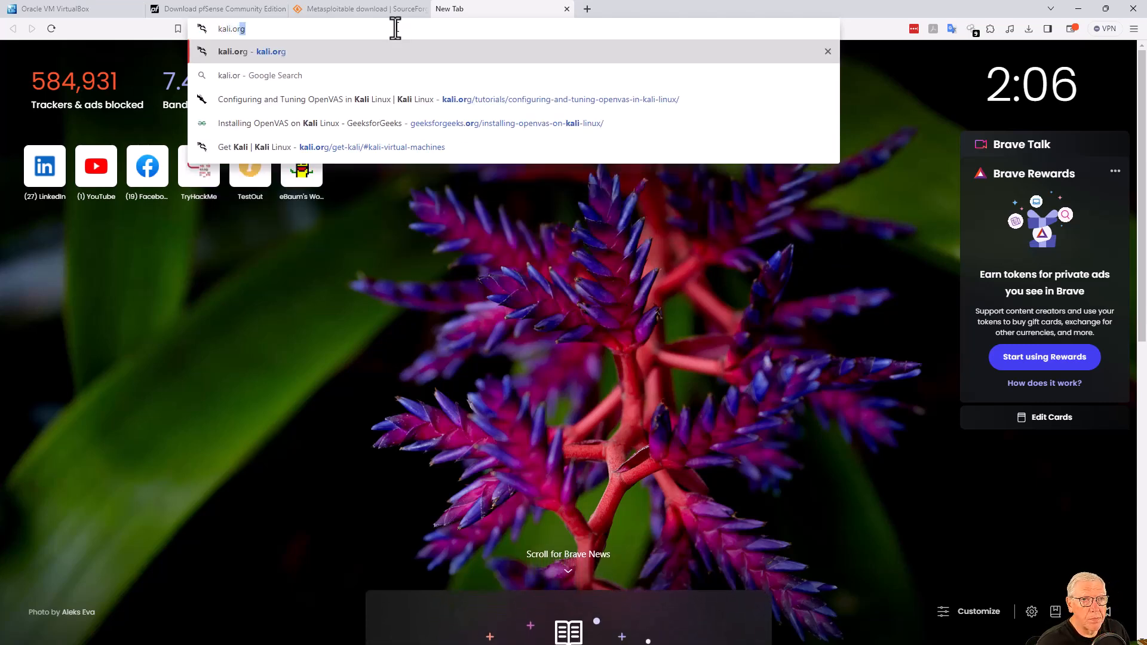
pyautogui.press('Return')
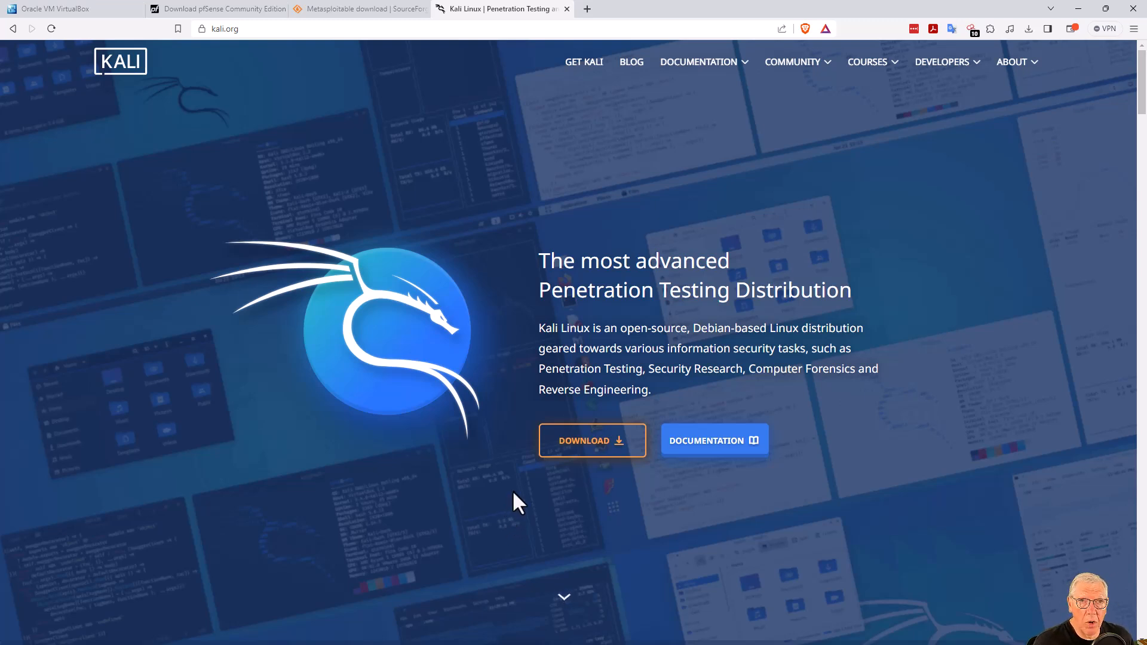
pyautogui.click(578, 448)
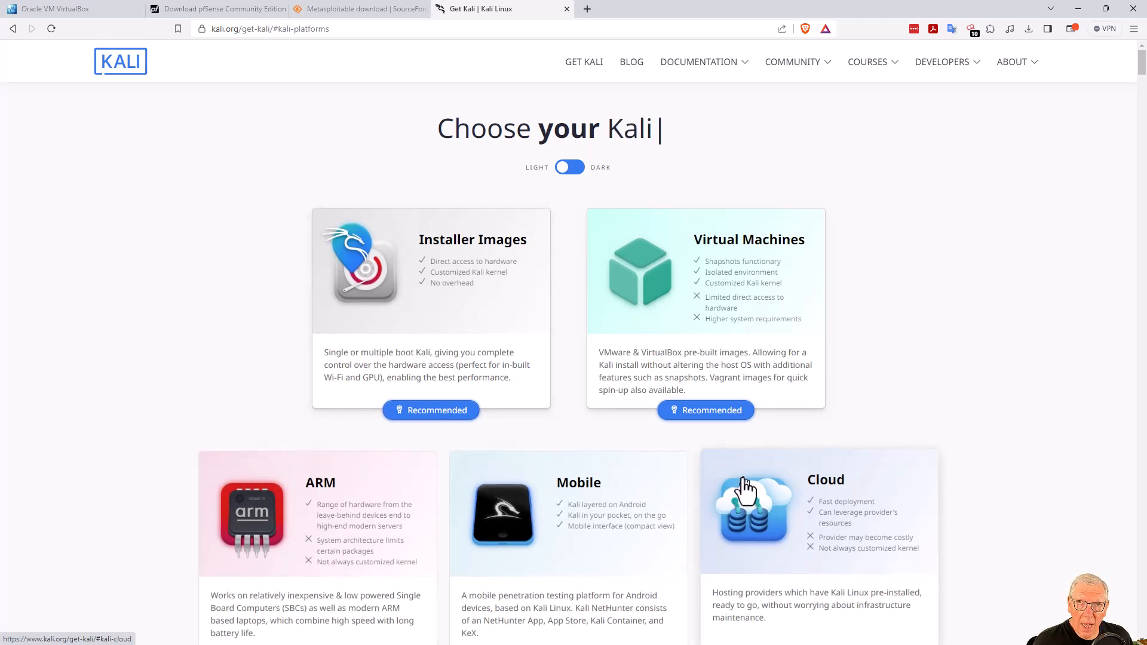
pyautogui.click(737, 286)
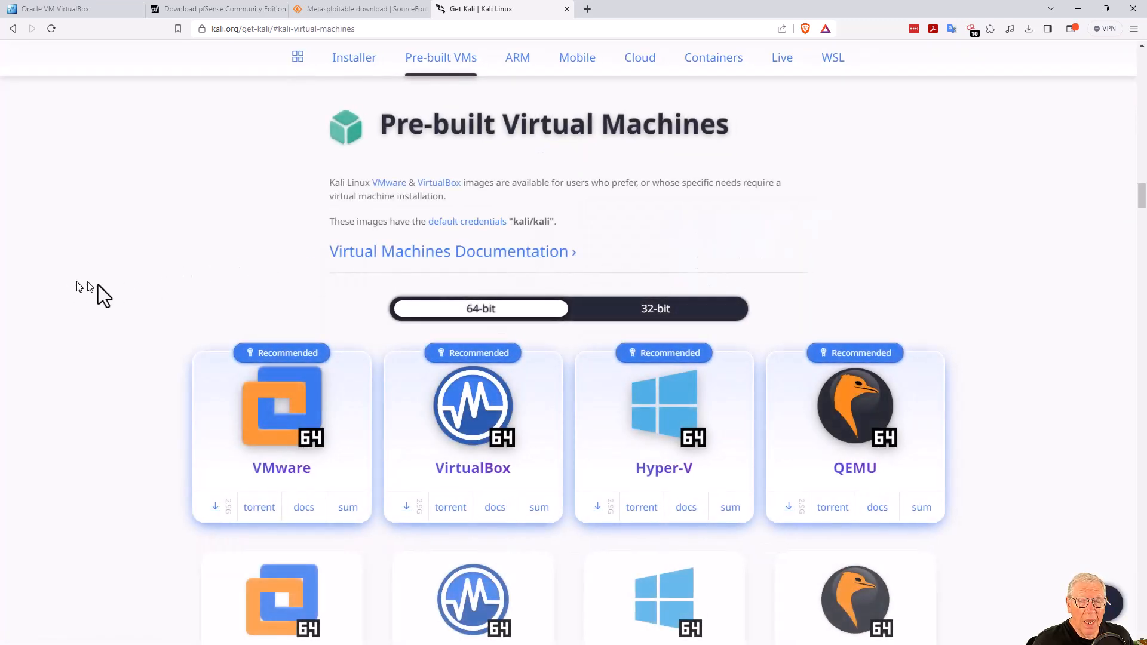
pyautogui.scroll(-2, 98, 285)
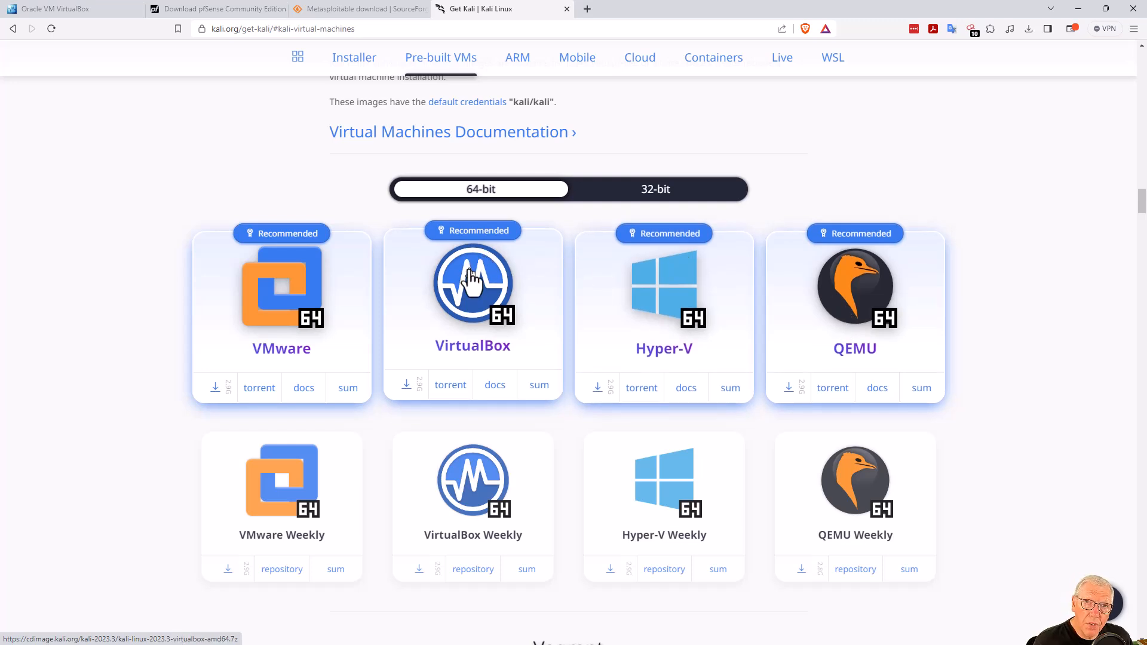
# Save kali-linux-2023.3-virtualbox-amd64.7z into Software\Linux\Kali Linux.
pyautogui.click(406, 385)
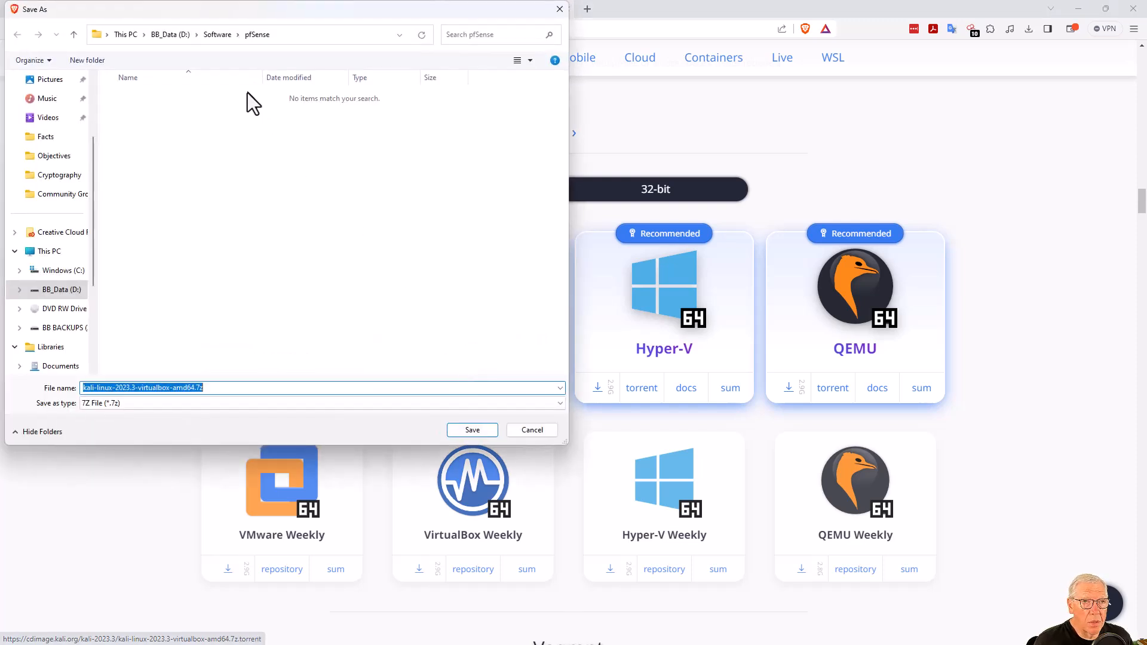
pyautogui.click(220, 36)
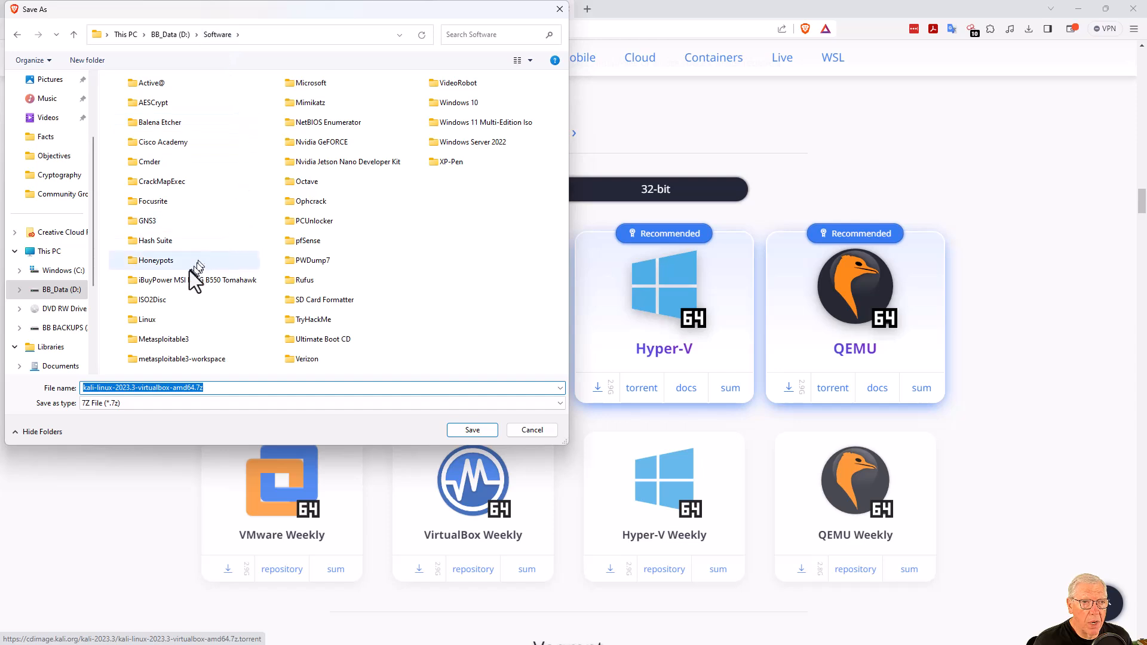
pyautogui.doubleClick(141, 320)
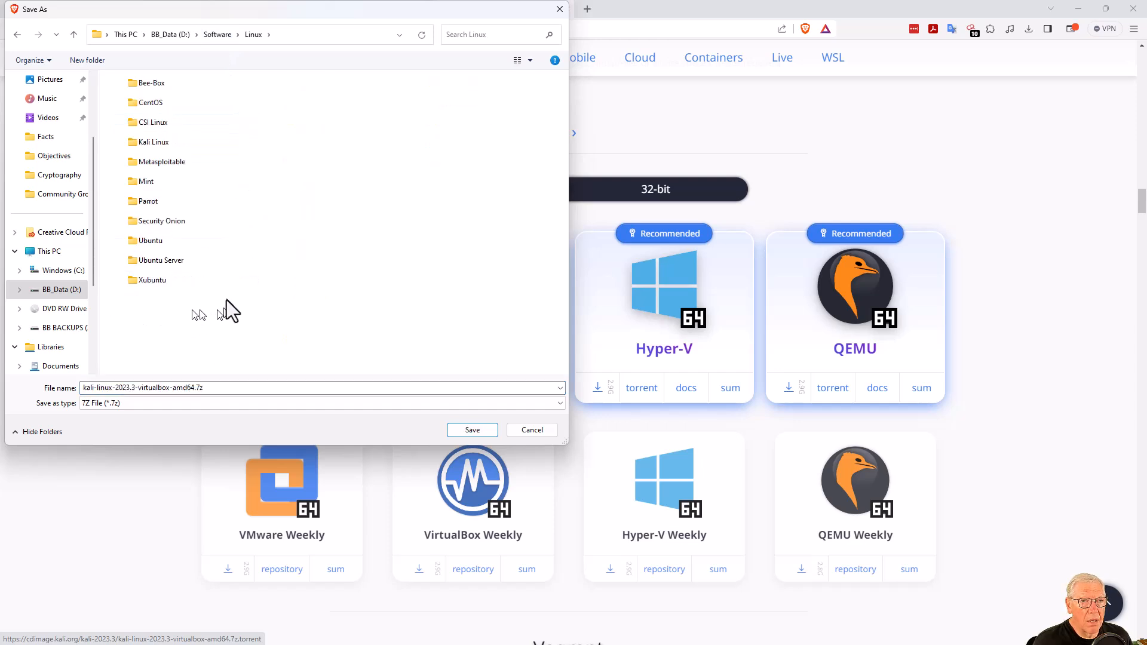
pyautogui.doubleClick(154, 148)
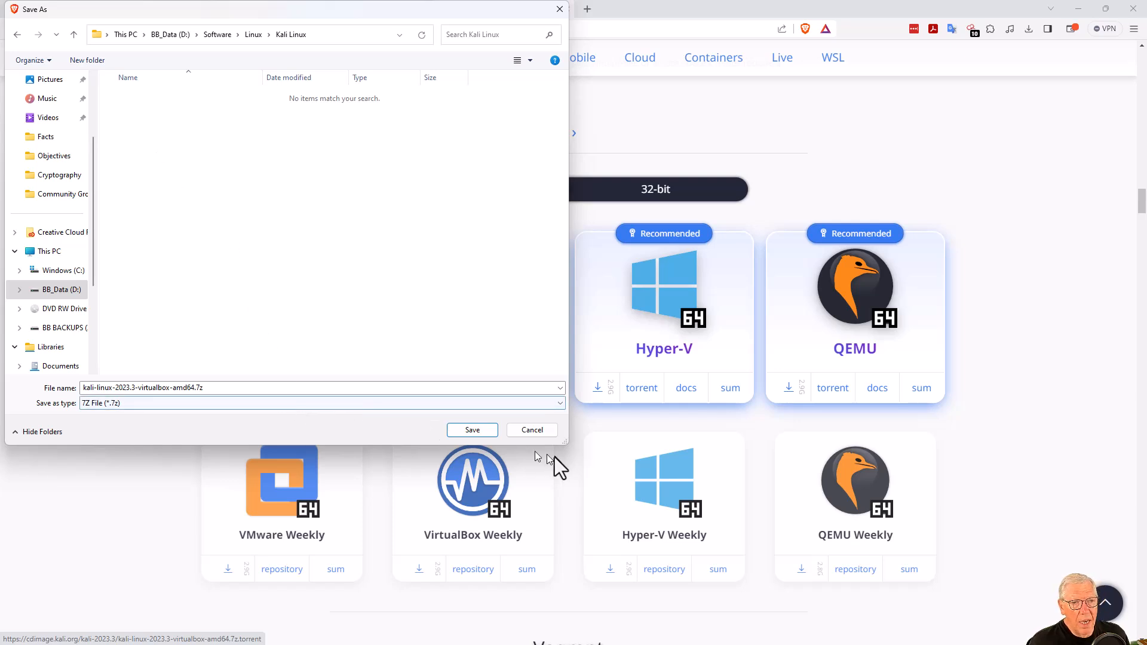
pyautogui.doubleClick(212, 390)
pyautogui.click(472, 430)
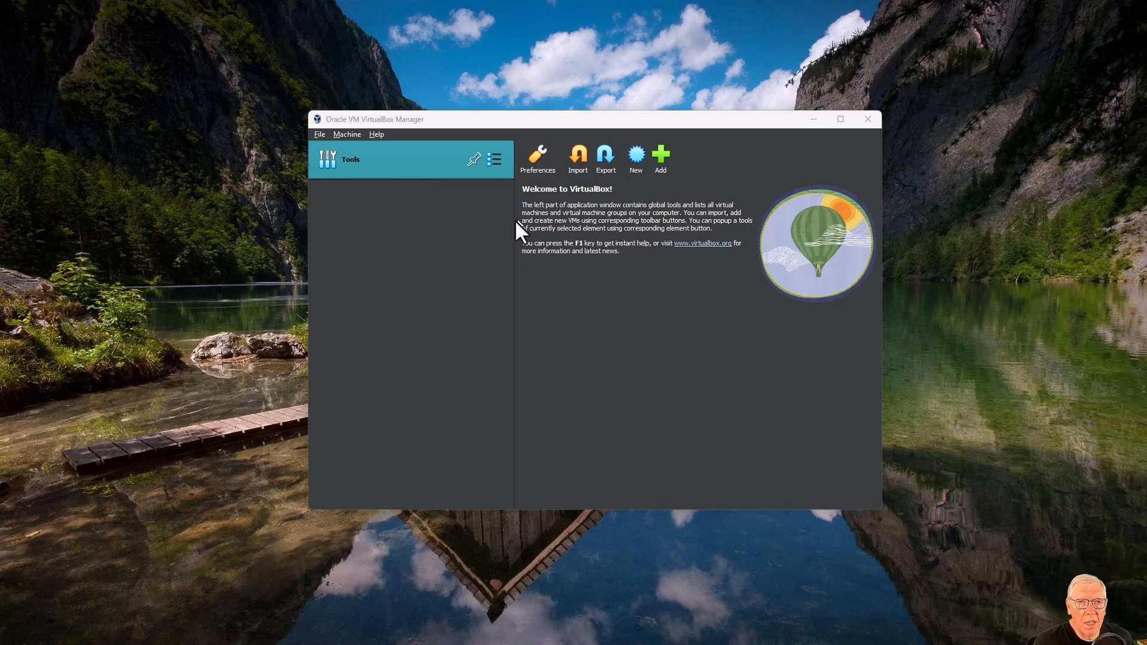
pyautogui.click(537, 156)
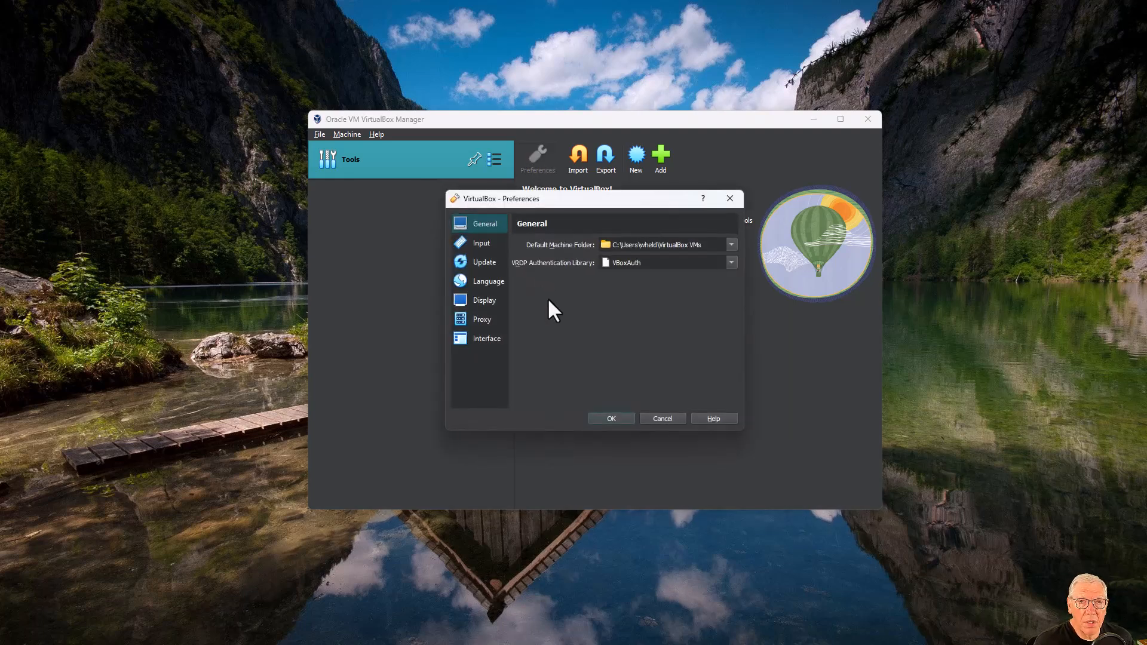
pyautogui.click(664, 420)
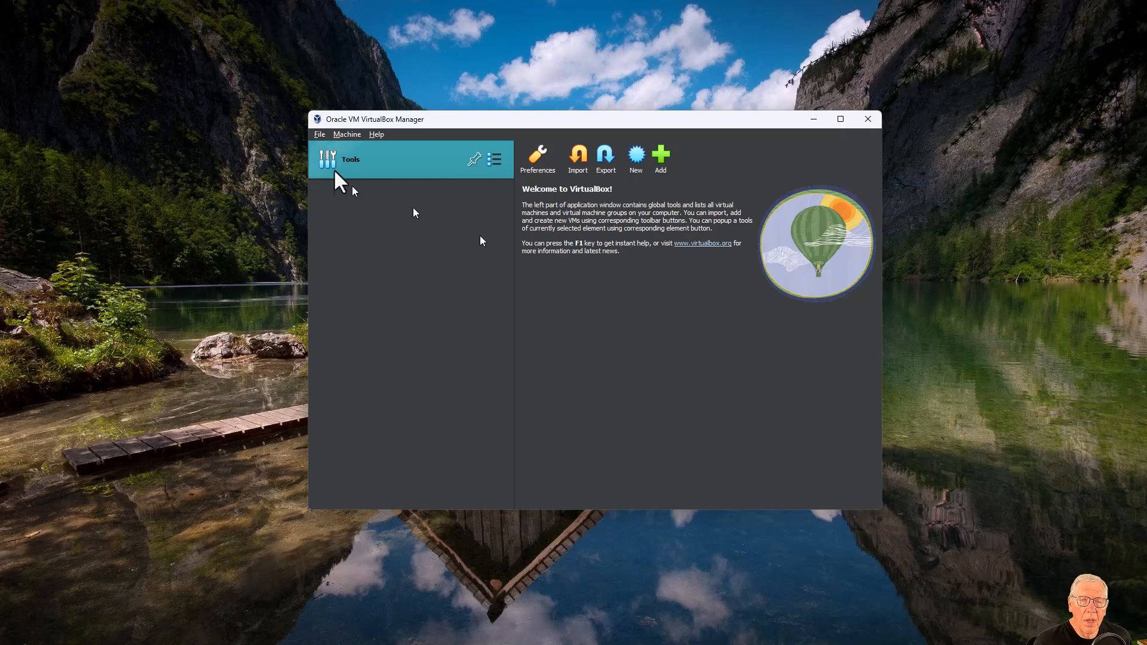
pyautogui.click(317, 134)
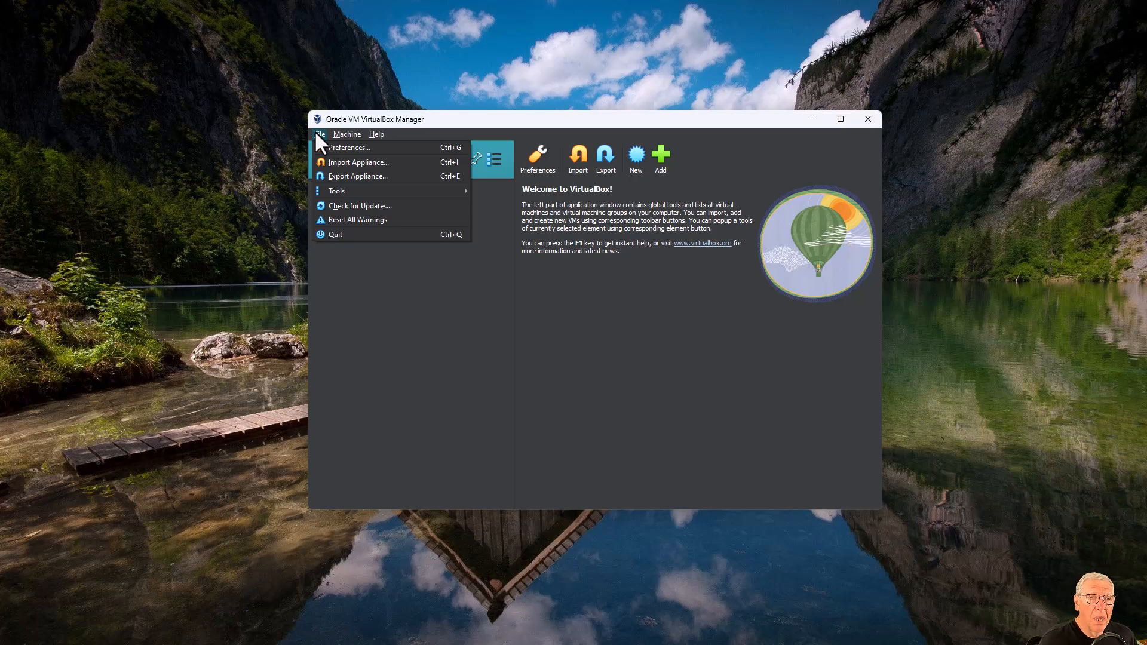
pyautogui.press('Right')
pyautogui.click(592, 334)
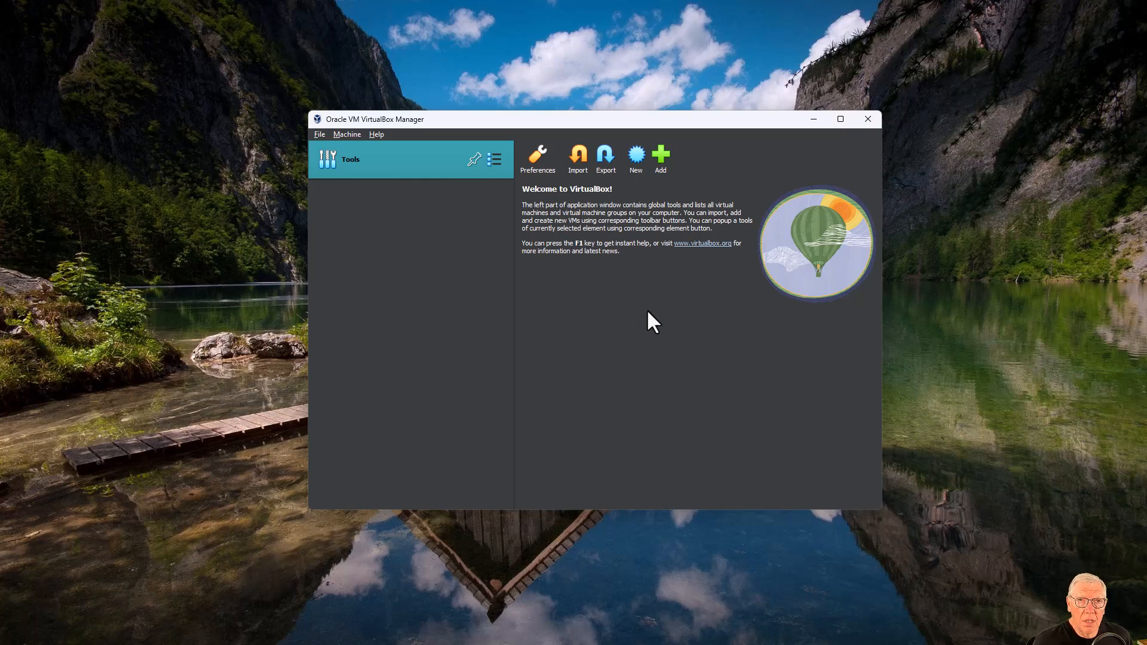
# Start a new virtual machine named pfSense and browse for a different storage folder.
pyautogui.click(633, 161)
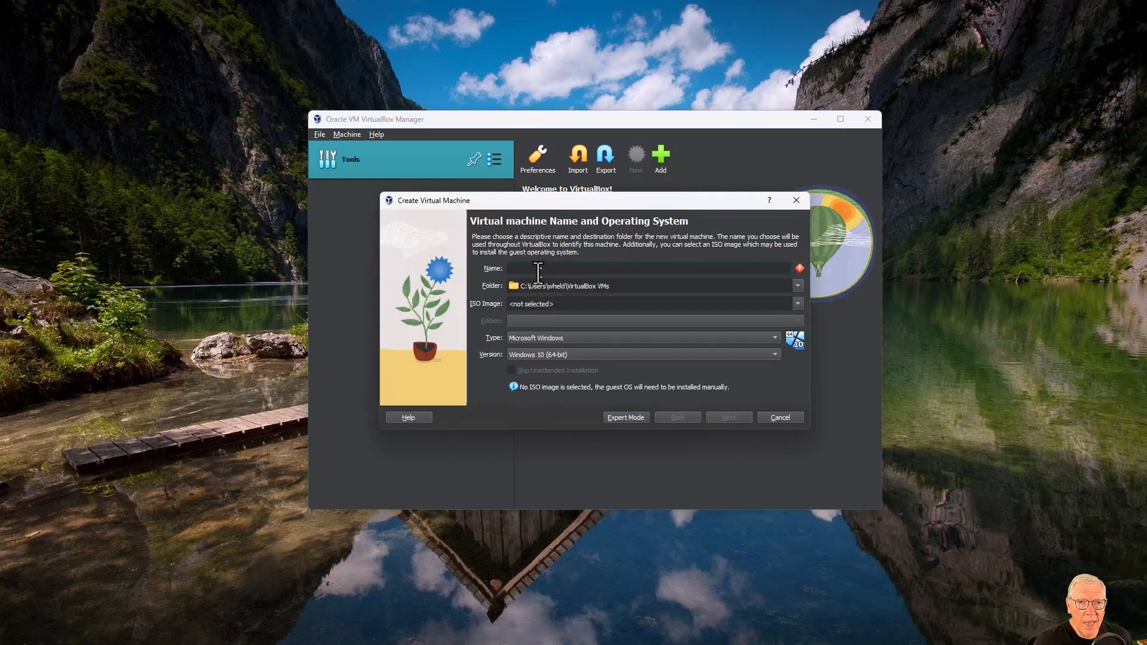
pyautogui.write('pf')
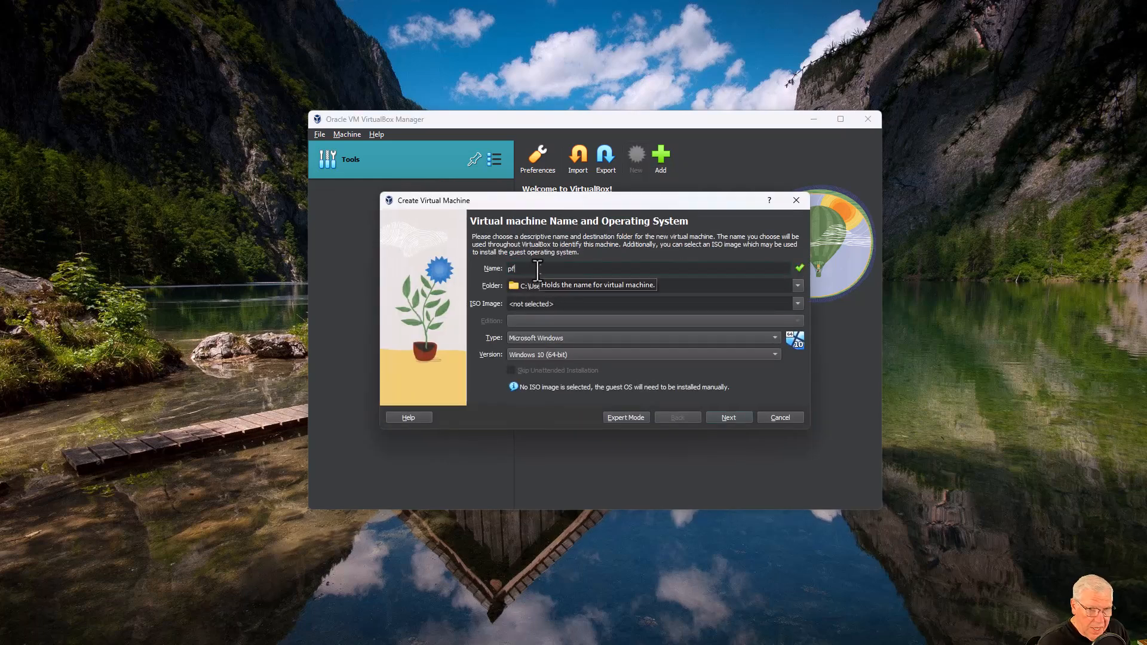
pyautogui.write('Sense')
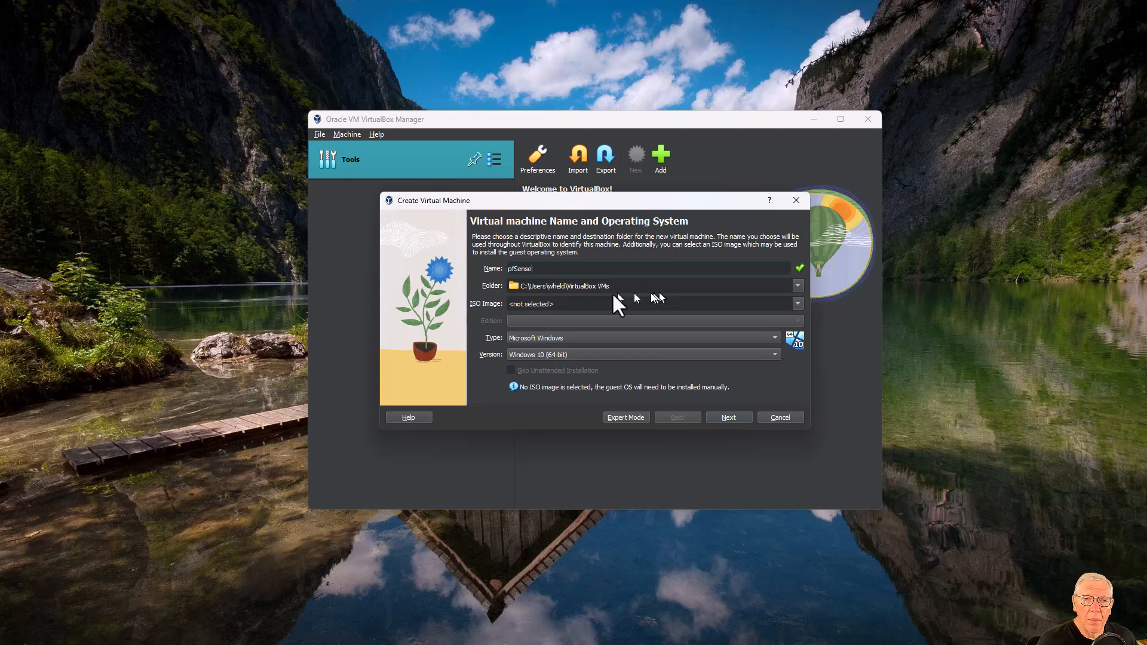
pyautogui.click(797, 284)
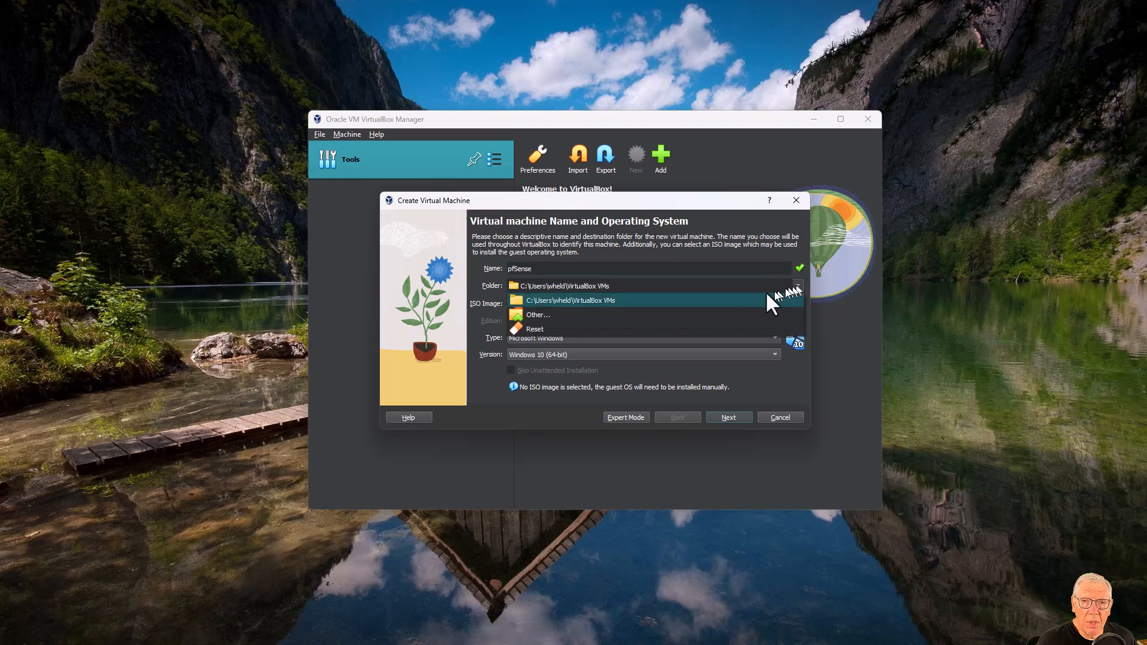
pyautogui.click(617, 311)
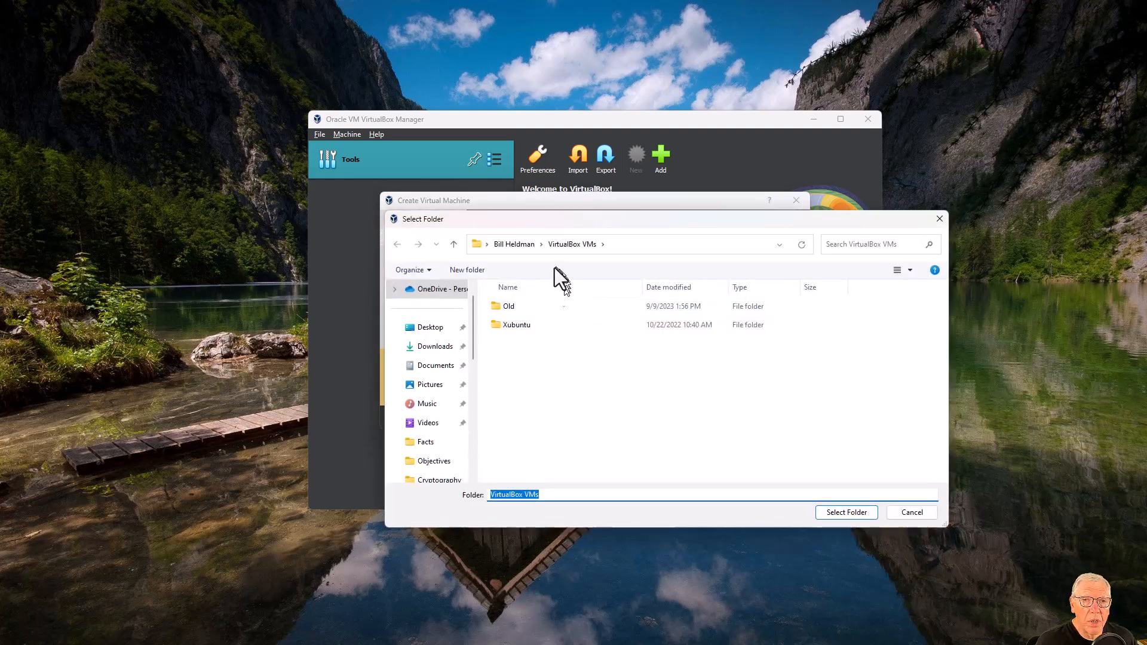
pyautogui.scroll(-1, 442, 400)
pyautogui.scroll(-2, 439, 412)
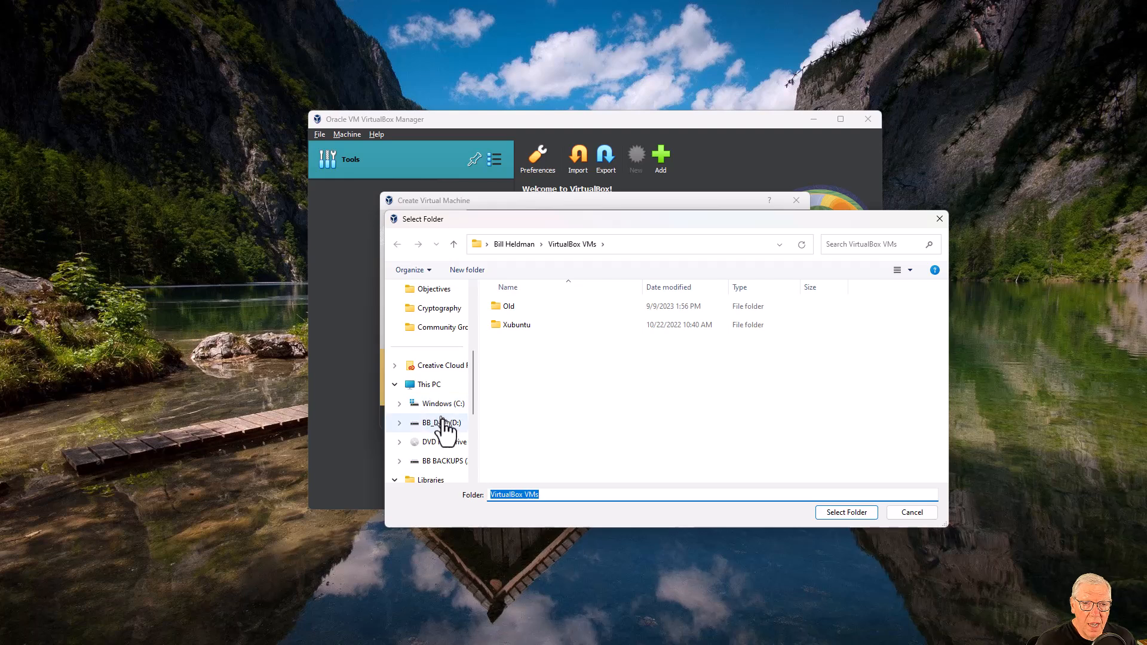
# Choose D:\VirtualBox VMs\pfSense as the machine's folder.
pyautogui.click(439, 422)
pyautogui.doubleClick(608, 427)
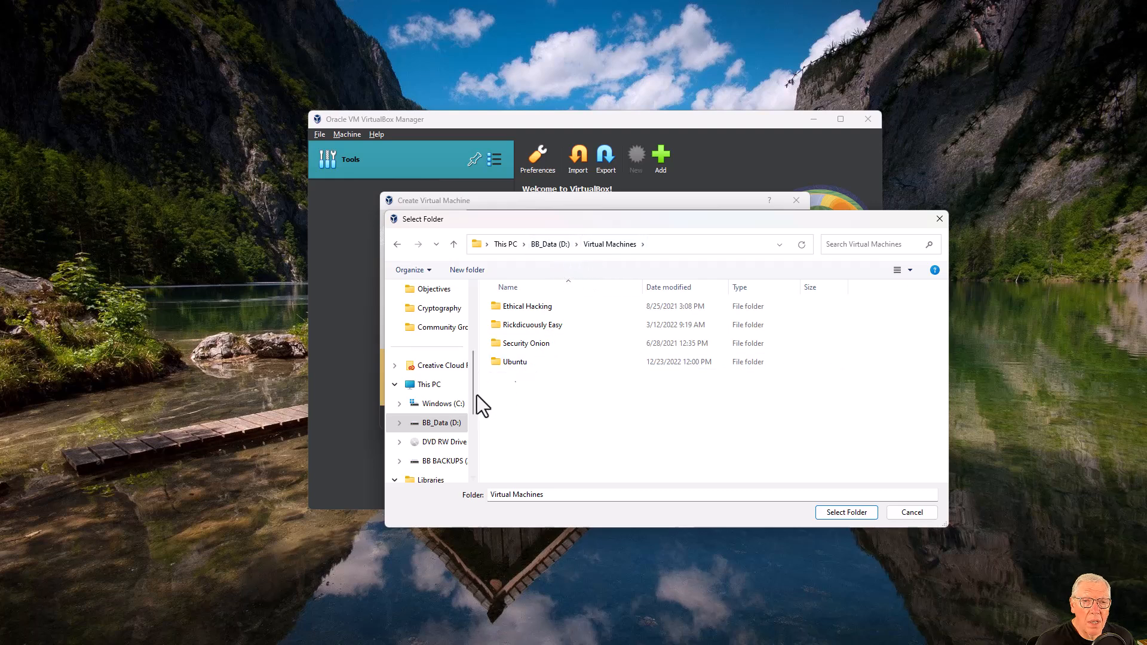
pyautogui.click(443, 423)
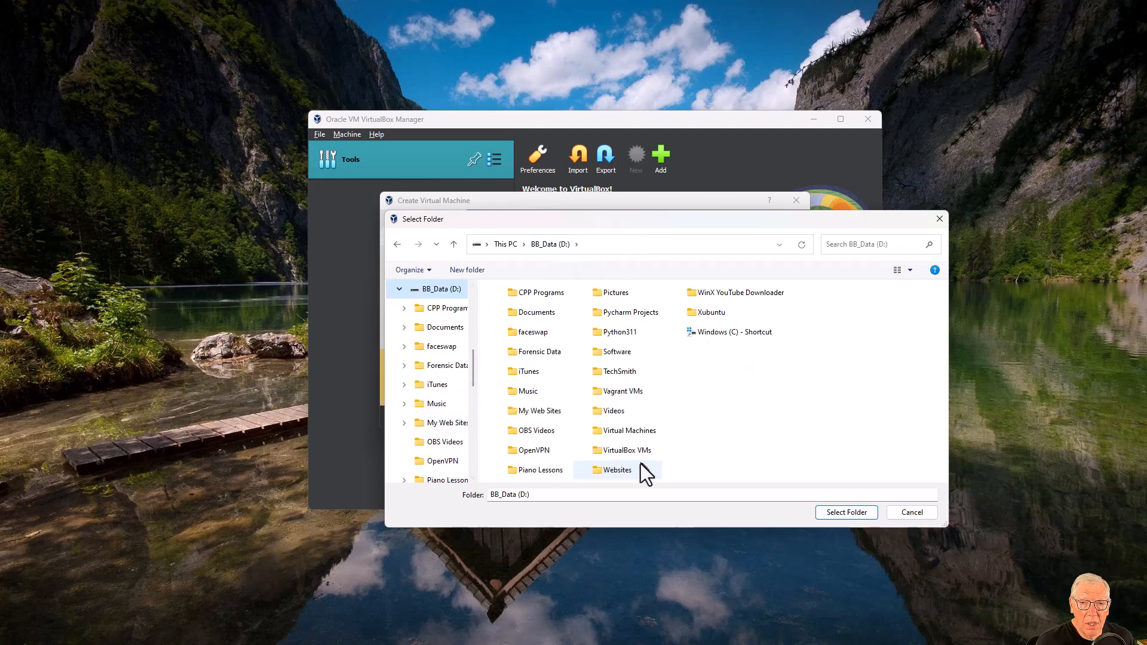
pyautogui.doubleClick(632, 447)
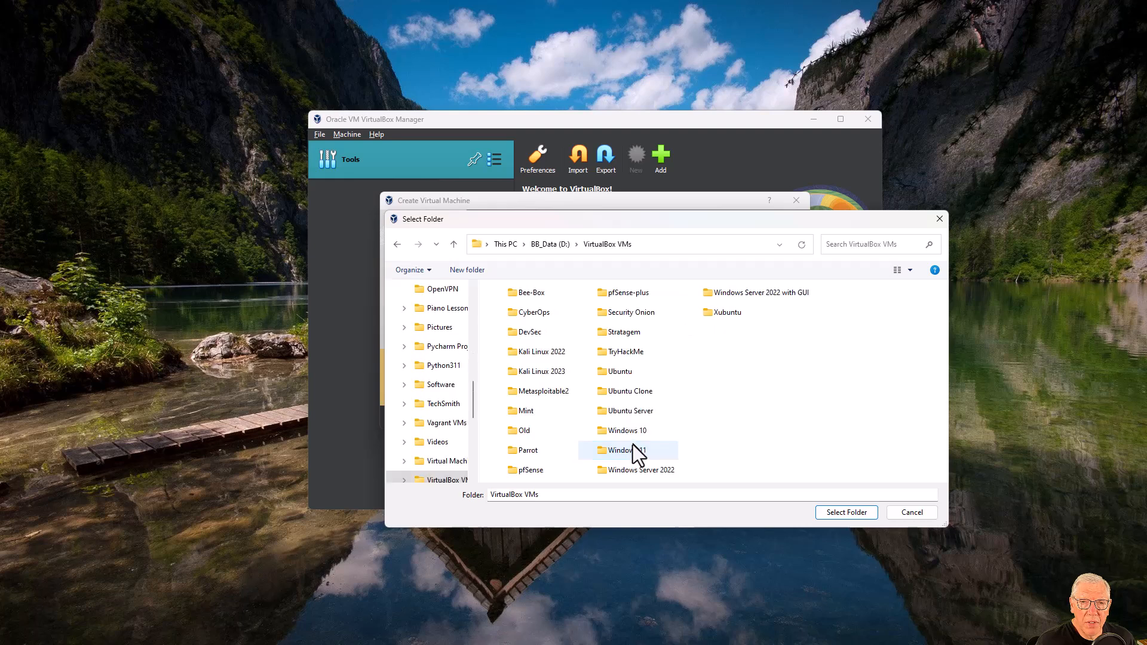
pyautogui.click(526, 472)
pyautogui.click(847, 513)
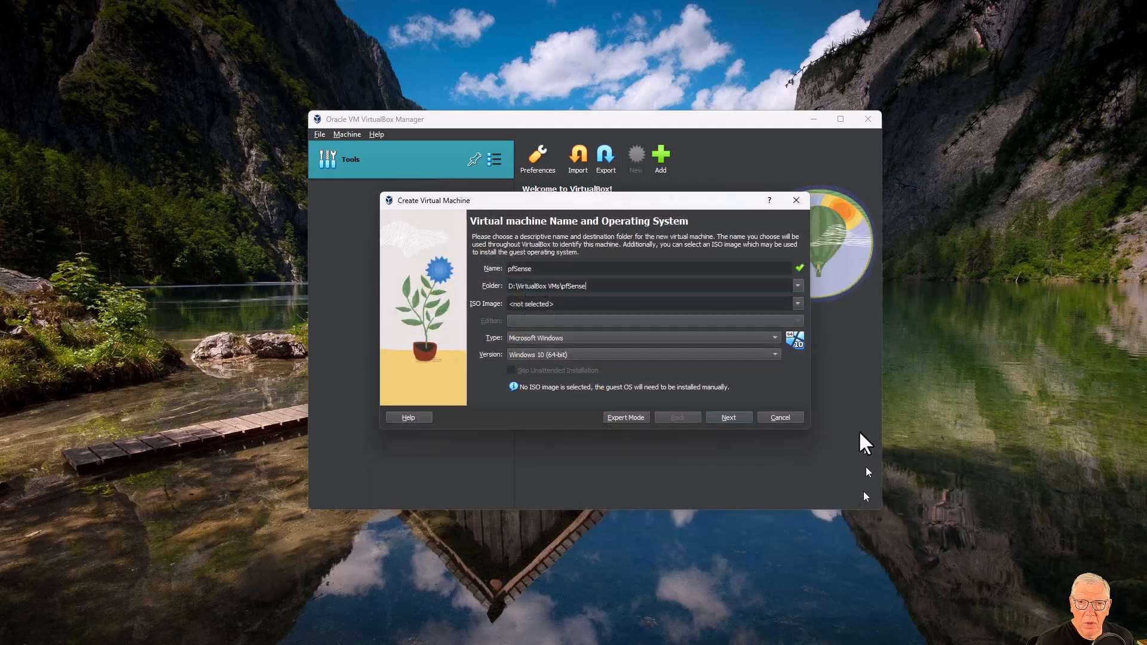
pyautogui.click(801, 301)
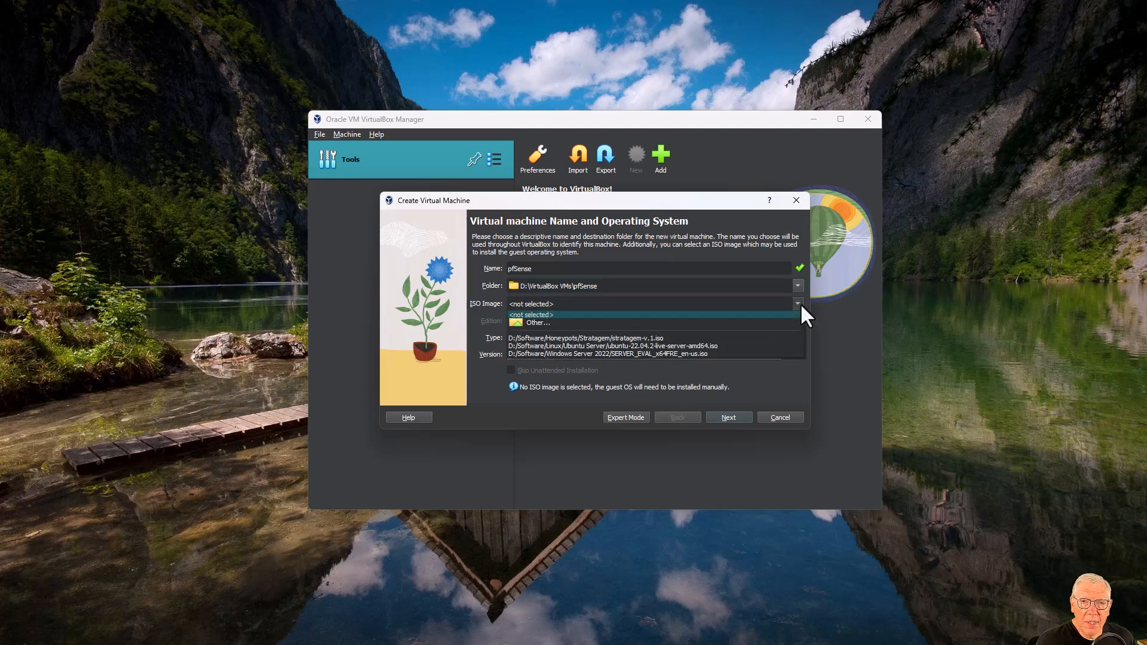
# Attach the pfSense-CE-2.7.0-RELEASE-amd64.iso installer from the Software\pfSense folder.
pyautogui.click(600, 324)
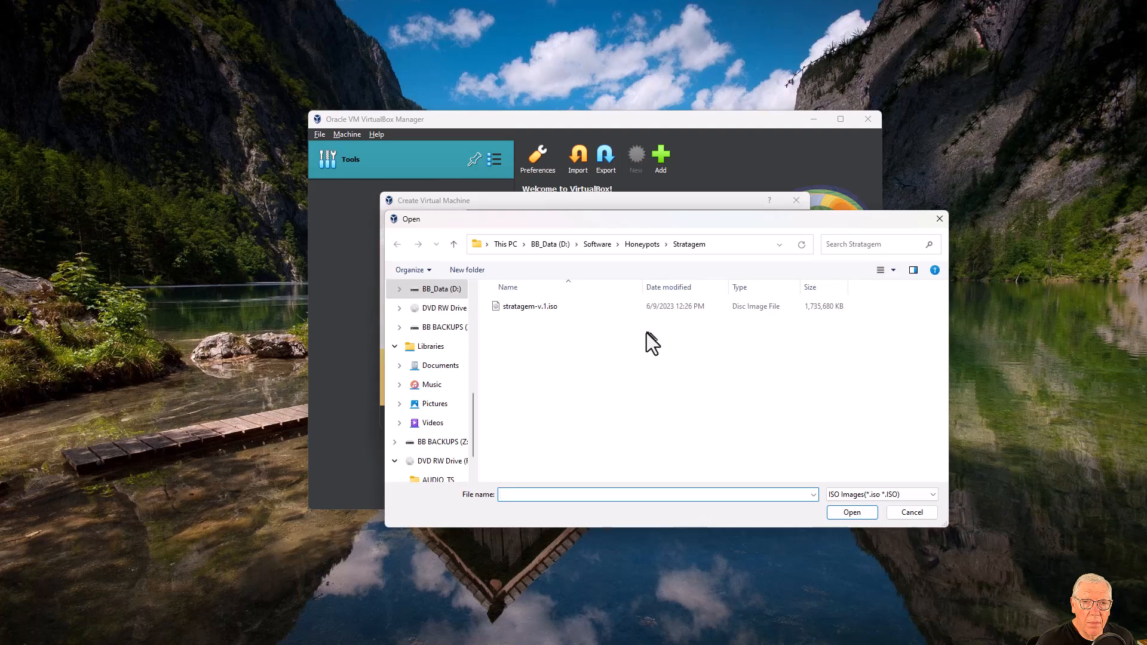
pyautogui.click(597, 245)
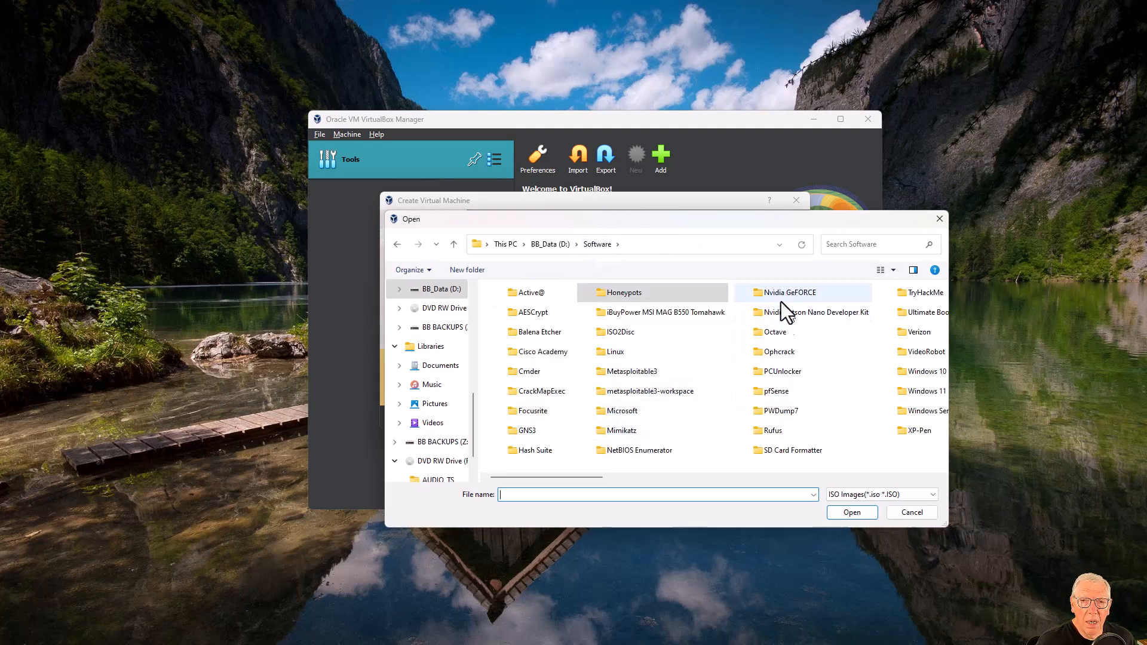
pyautogui.doubleClick(763, 393)
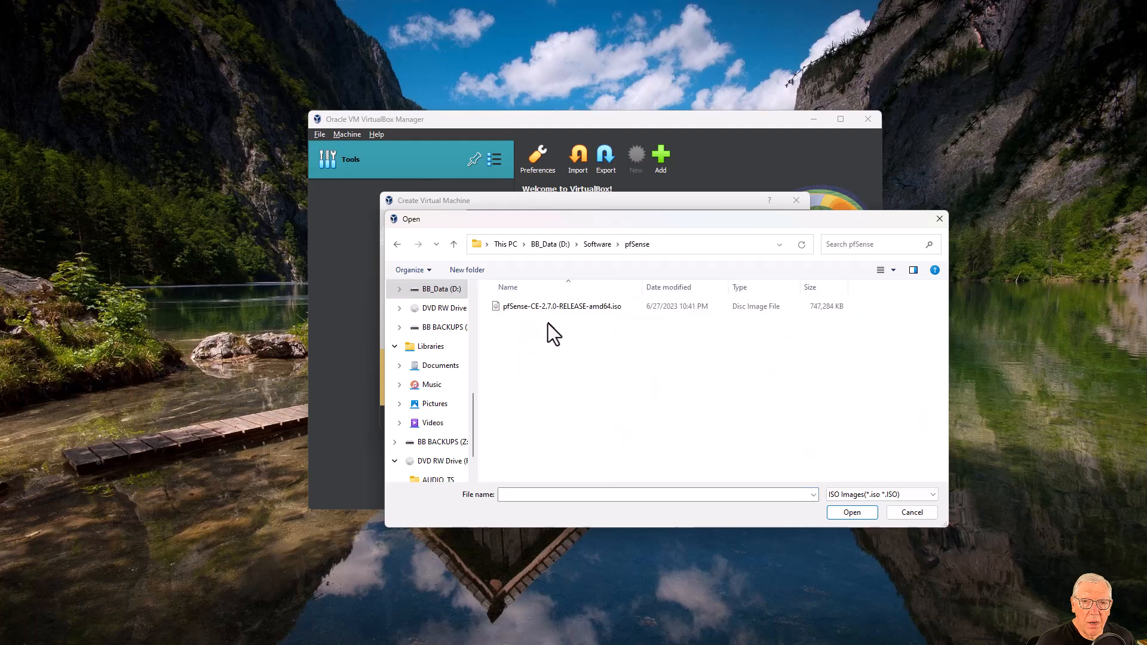
pyautogui.doubleClick(547, 307)
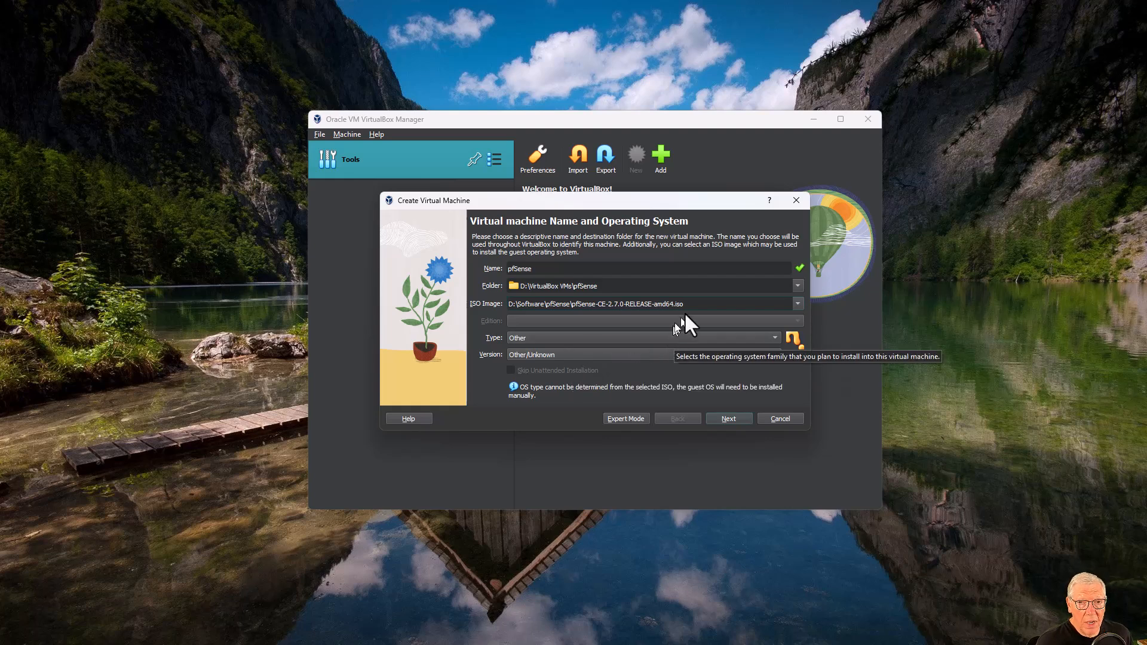
# Set the type to BSD, version FreeBSD (64-bit), and continue to hardware.
pyautogui.click(542, 339)
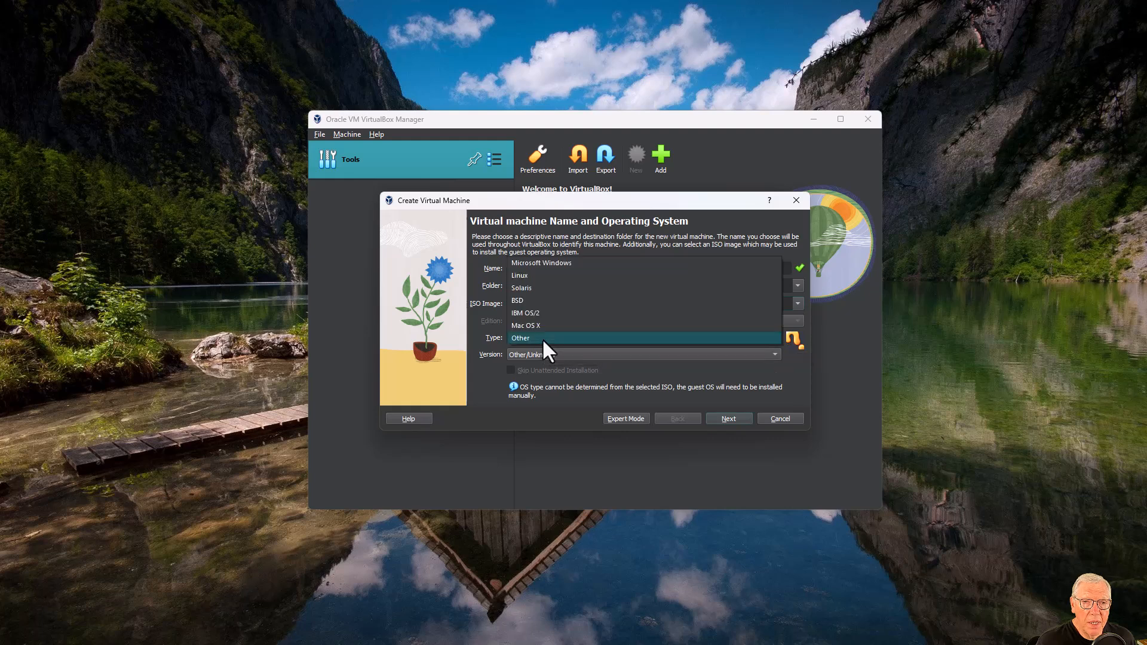
pyautogui.click(540, 301)
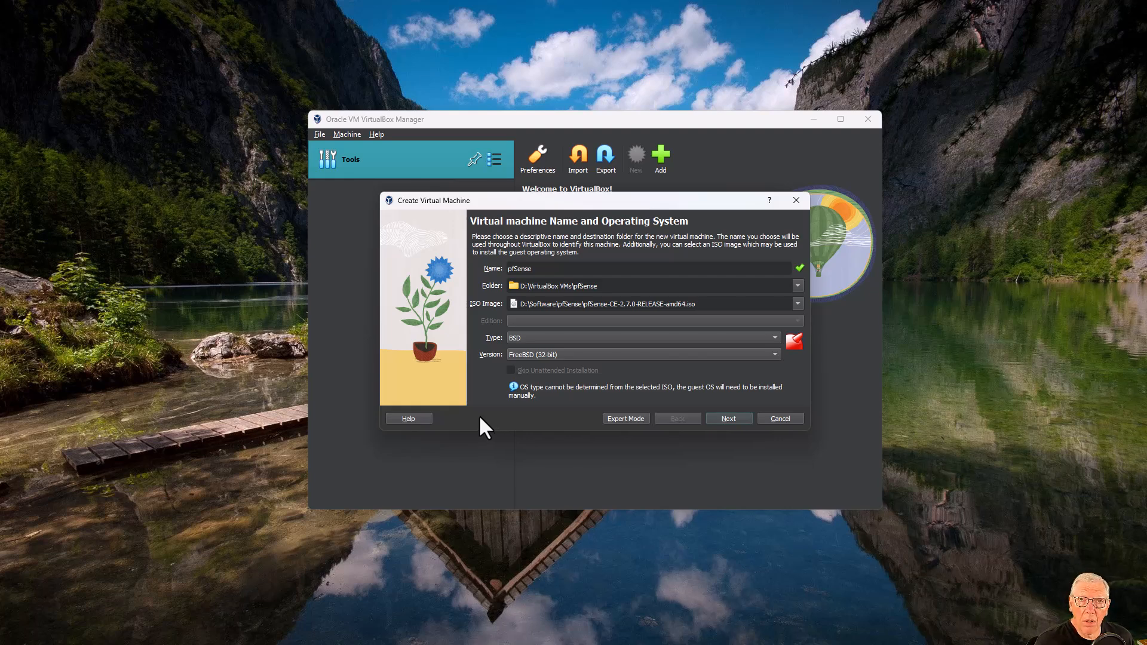
pyautogui.click(547, 350)
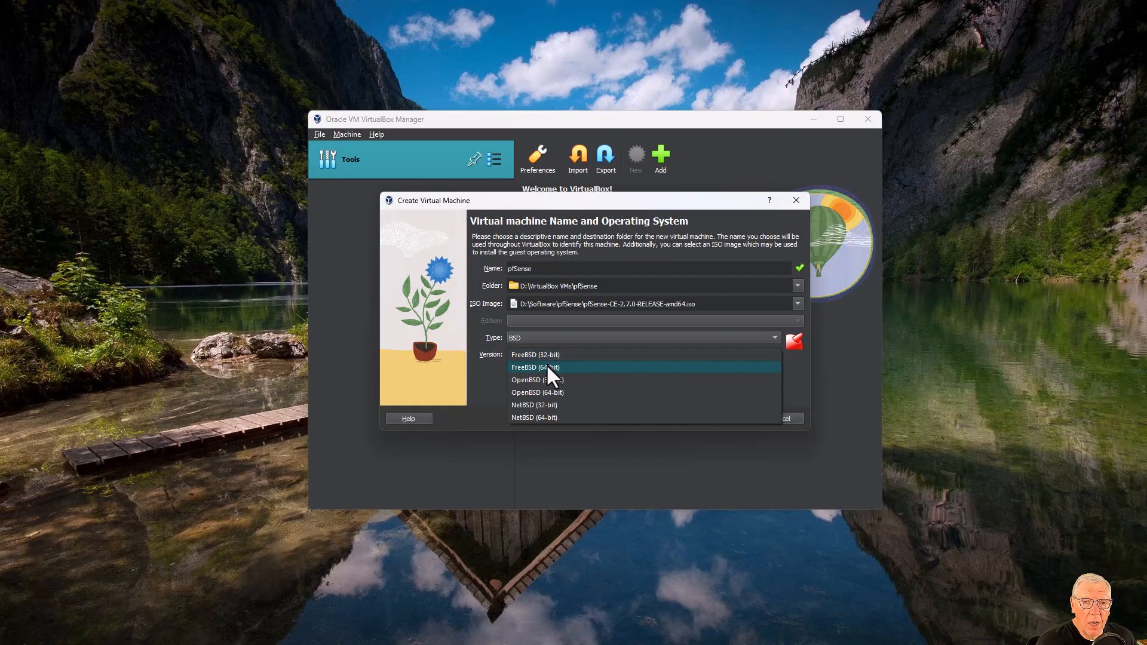
pyautogui.click(546, 365)
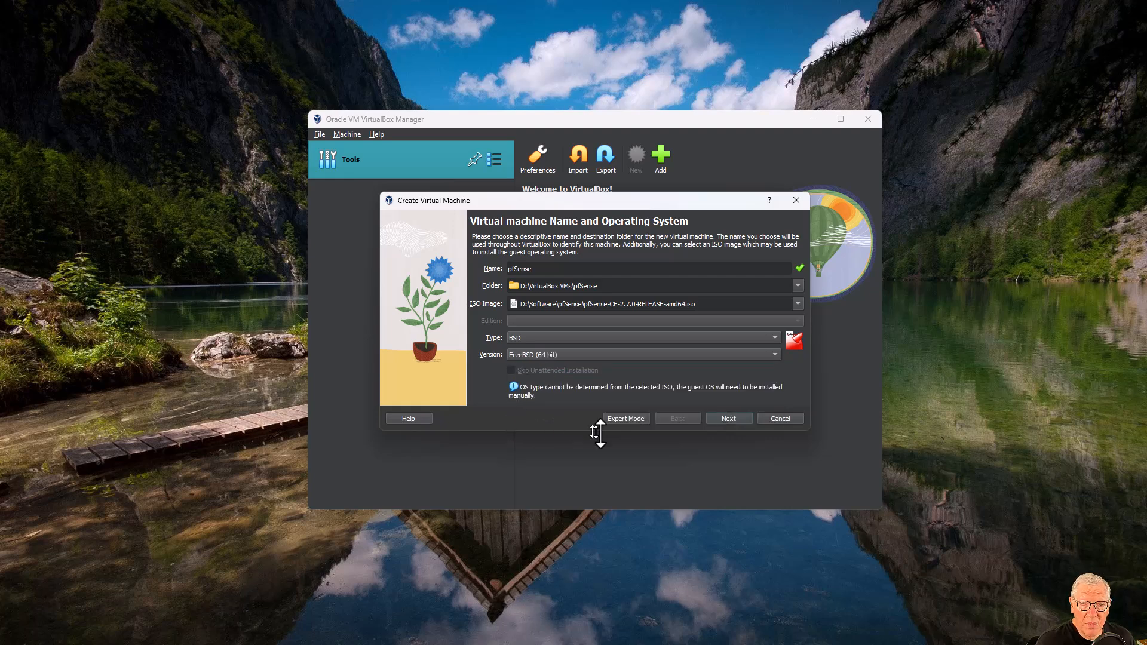
pyautogui.click(729, 418)
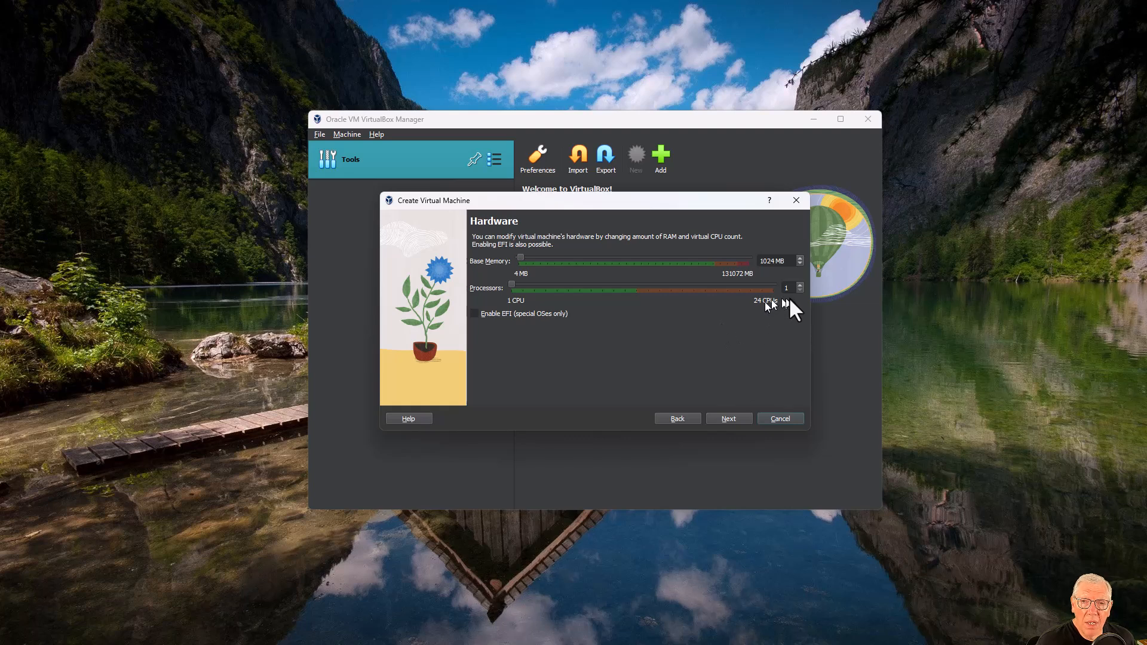
# Give the machine 2 processors and 2048 MB base memory, then continue to the disk settings.
pyautogui.click(800, 286)
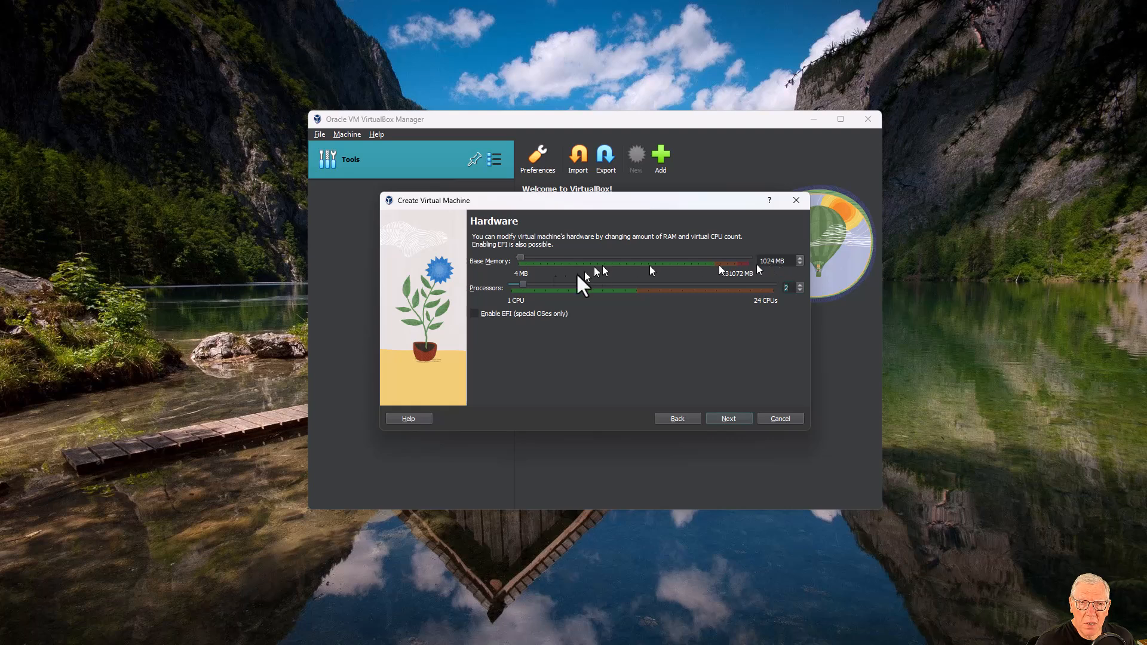
pyautogui.moveTo(518, 258); pyautogui.dragTo(518, 257)
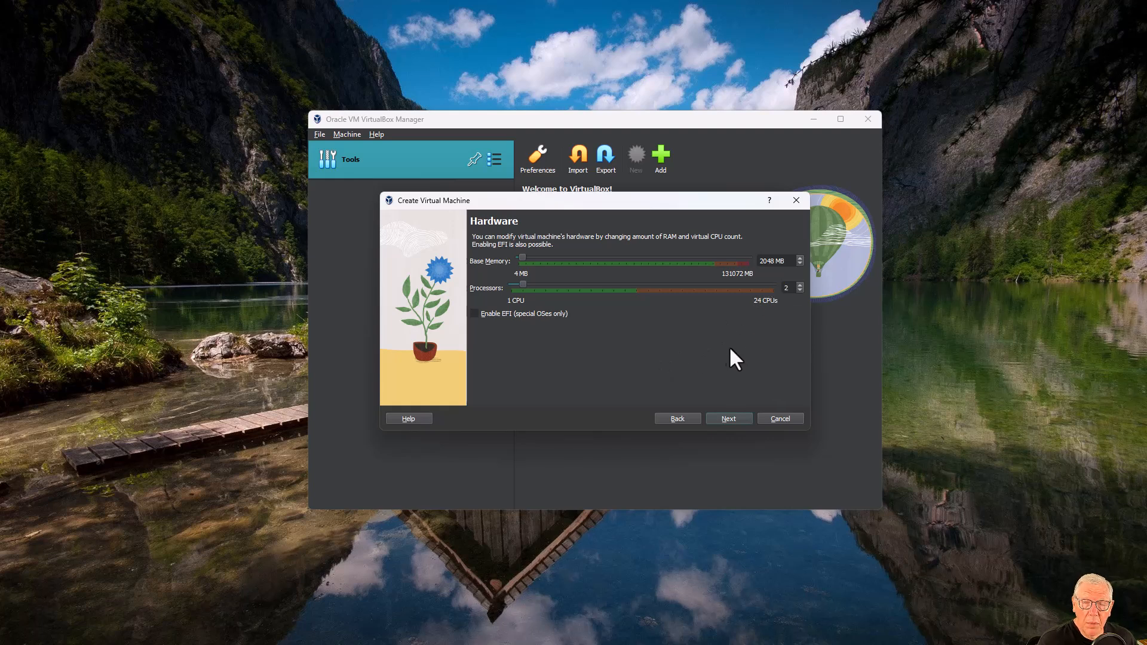
pyautogui.click(732, 418)
pyautogui.click(776, 284)
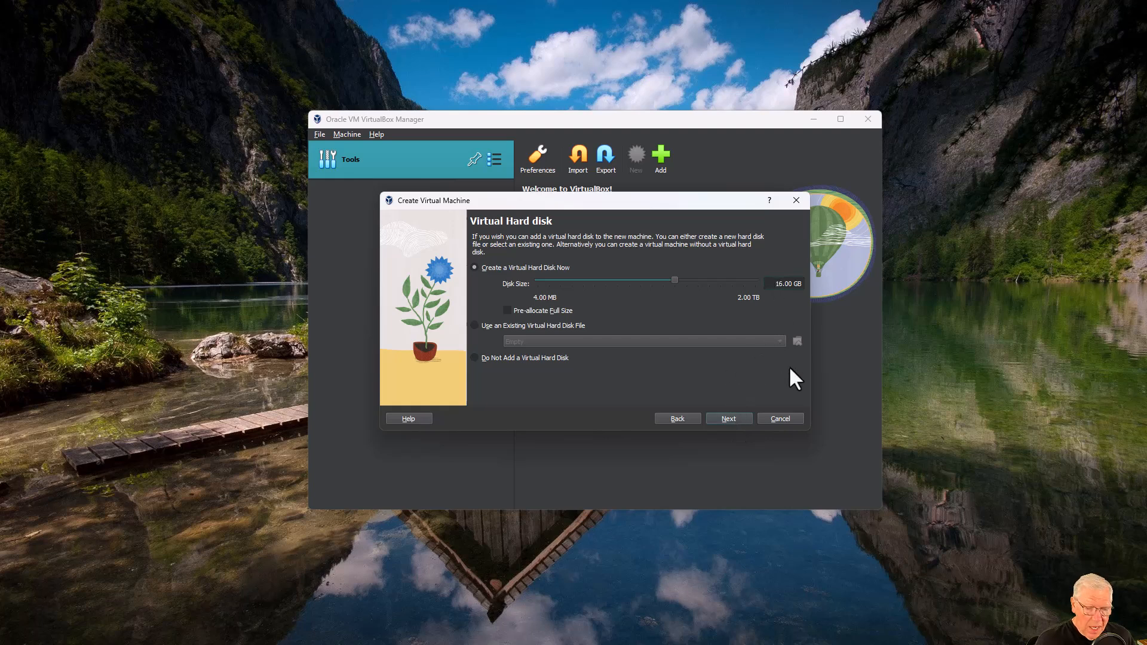
# Change the virtual disk size from 16 GB to 25 GB and finish creating the machine.
pyautogui.press('Delete')
pyautogui.press('Delete')
pyautogui.write('25')
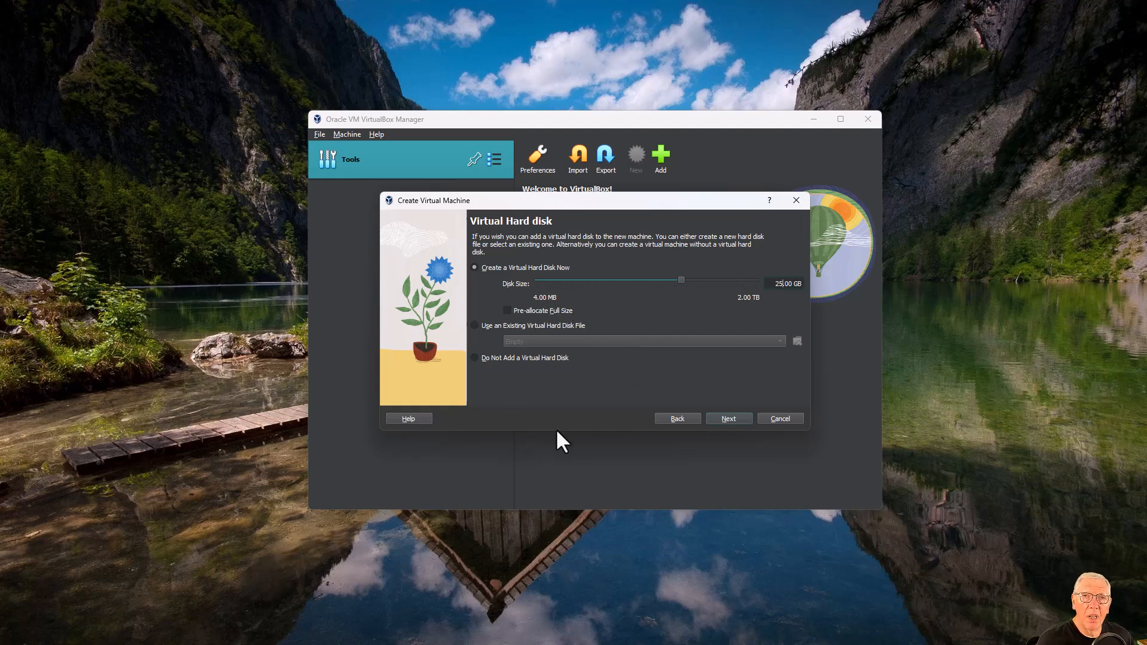
pyautogui.click(718, 424)
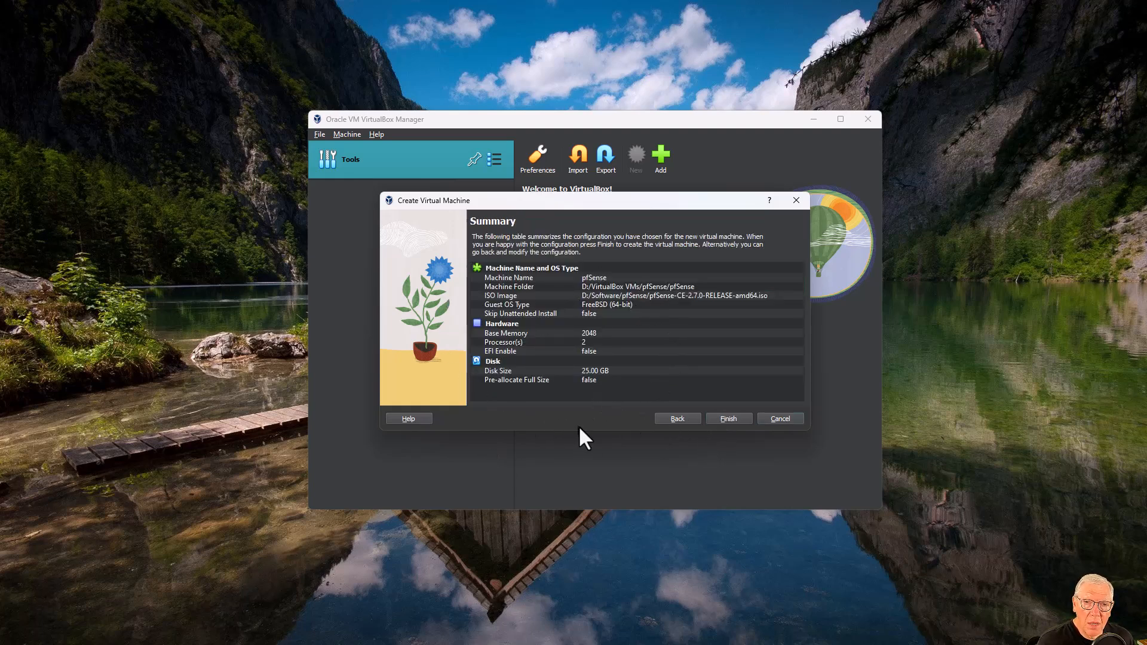
pyautogui.click(714, 421)
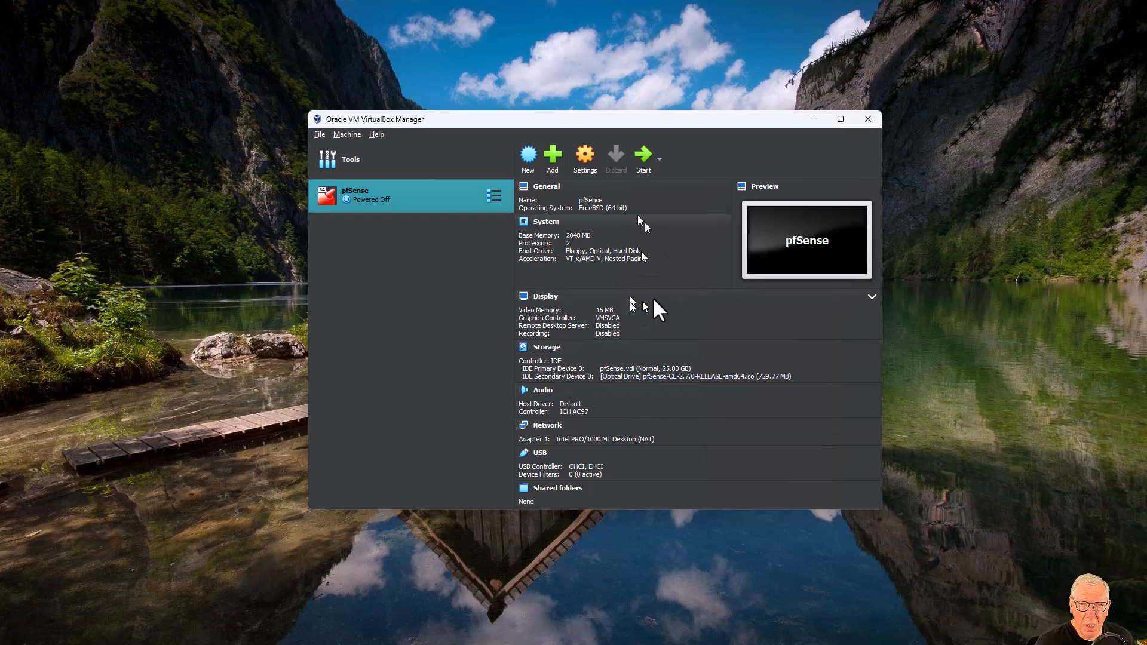
# Review the pfSense machine's details panel and open its Settings dialog.
pyautogui.scroll(-1, 653, 323)
pyautogui.scroll(1, 656, 324)
pyautogui.scroll(-1, 658, 323)
pyautogui.scroll(1, 658, 321)
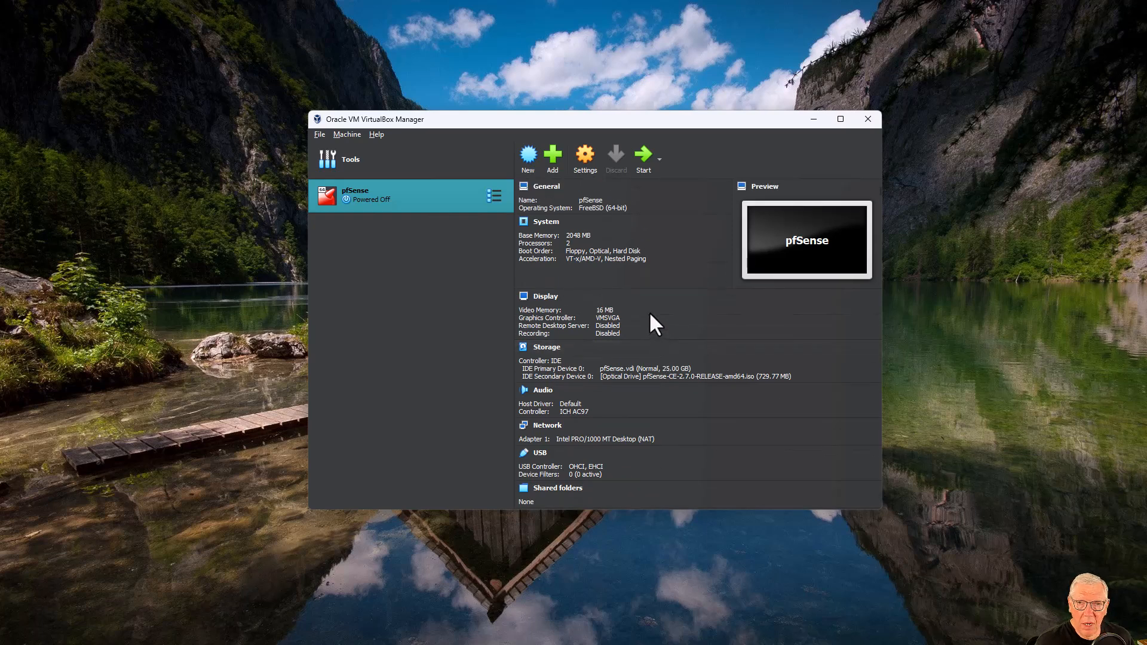
pyautogui.scroll(-1, 642, 389)
pyautogui.scroll(1, 644, 385)
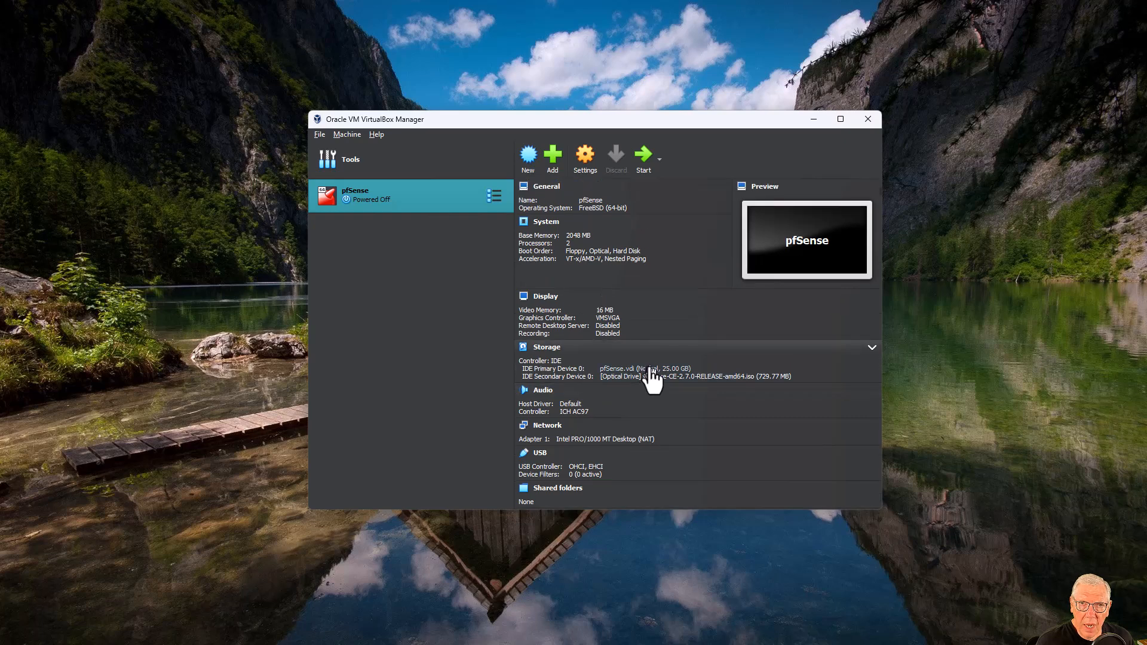
pyautogui.click(587, 156)
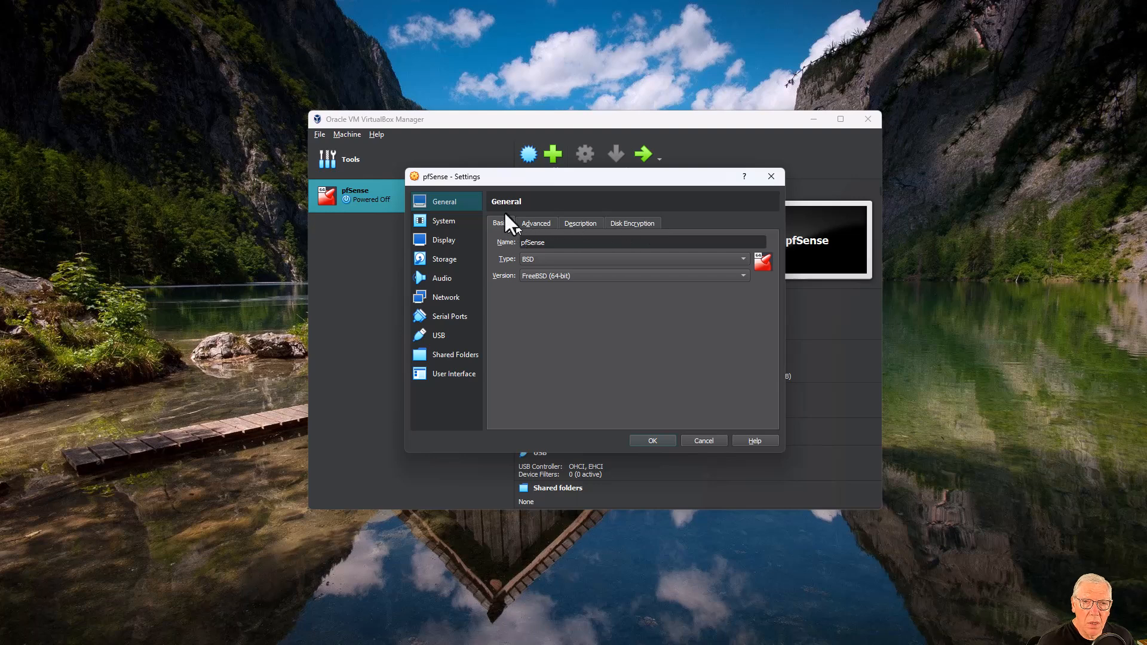
# Look through the General page's Advanced, Description and Disk Encryption tabs.
pyautogui.click(536, 223)
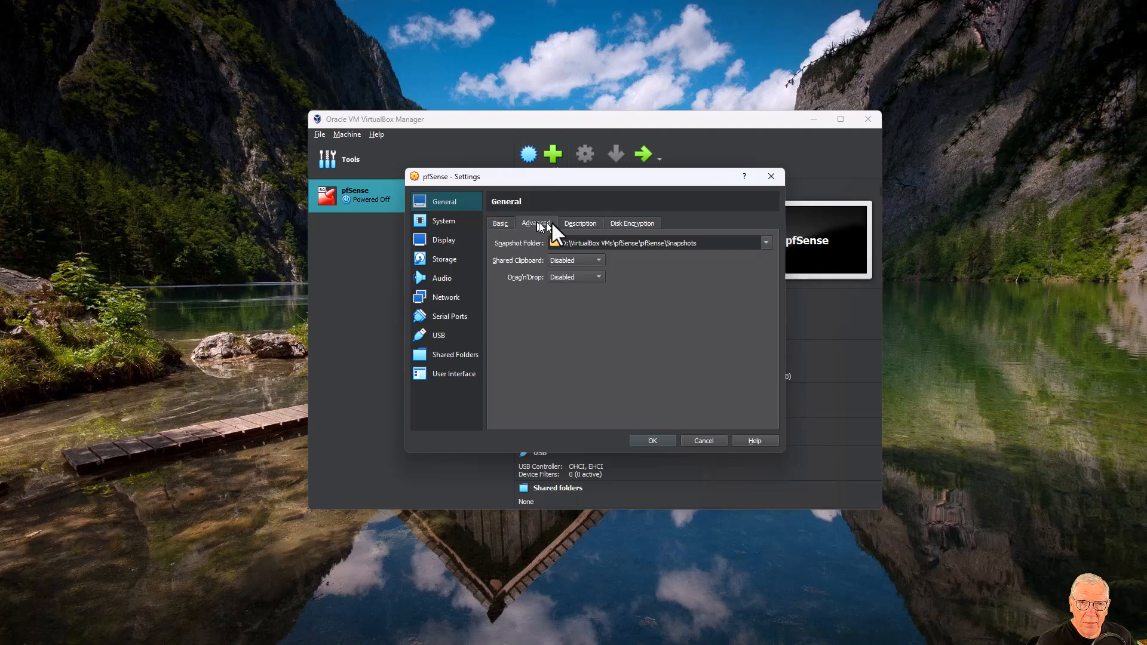
pyautogui.click(575, 223)
pyautogui.click(621, 222)
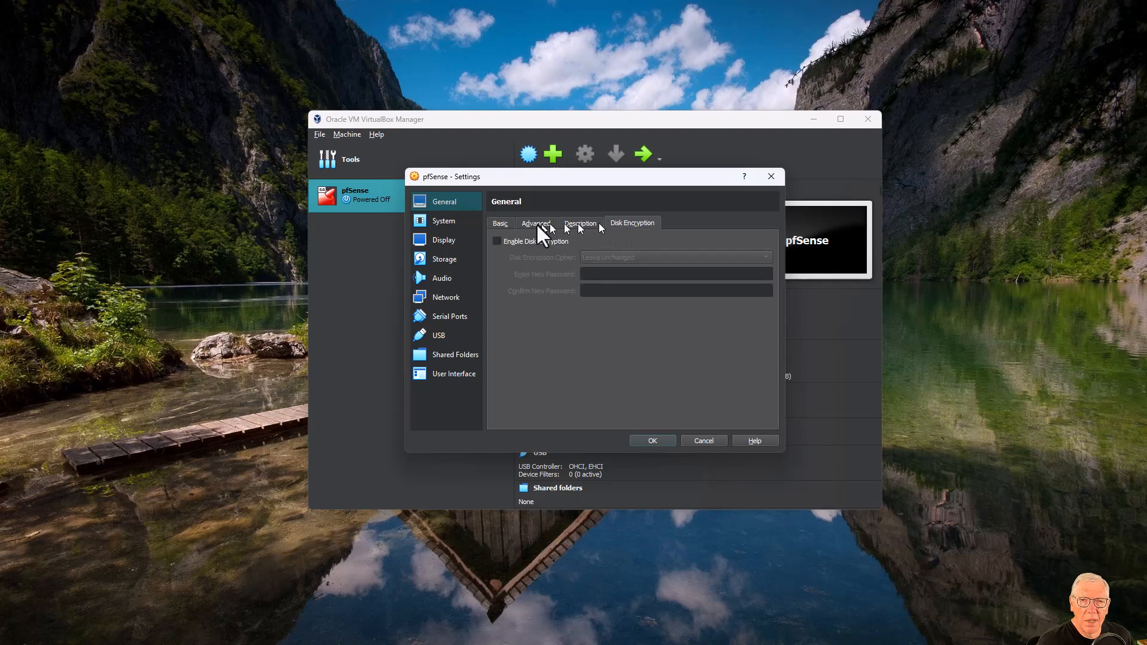
pyautogui.click(503, 224)
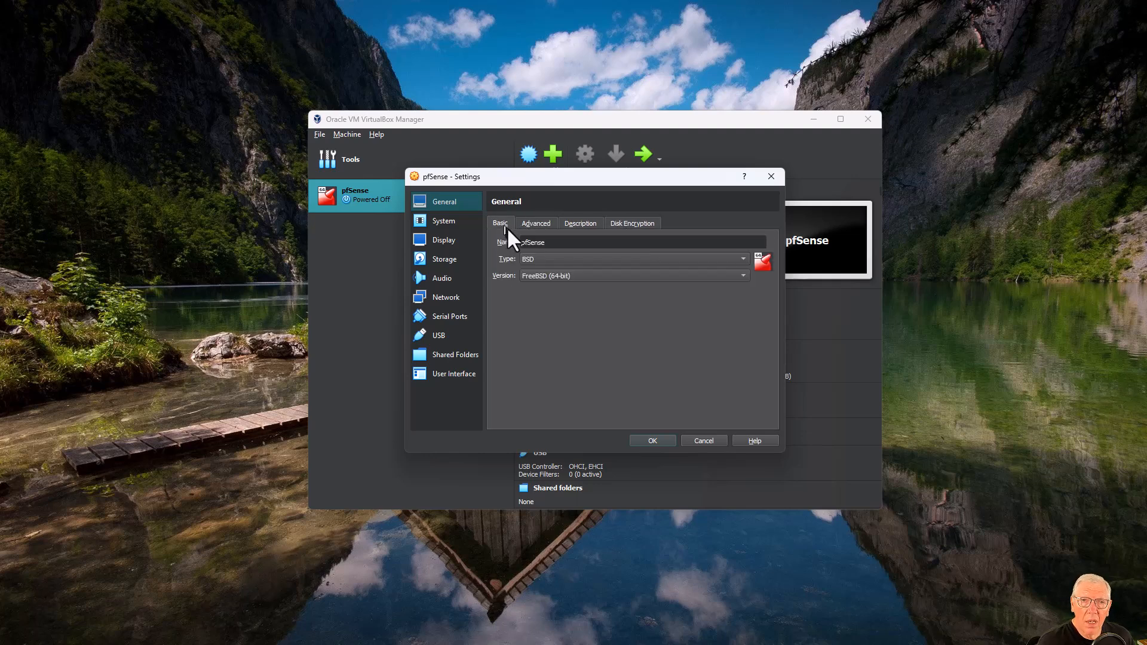
pyautogui.click(535, 223)
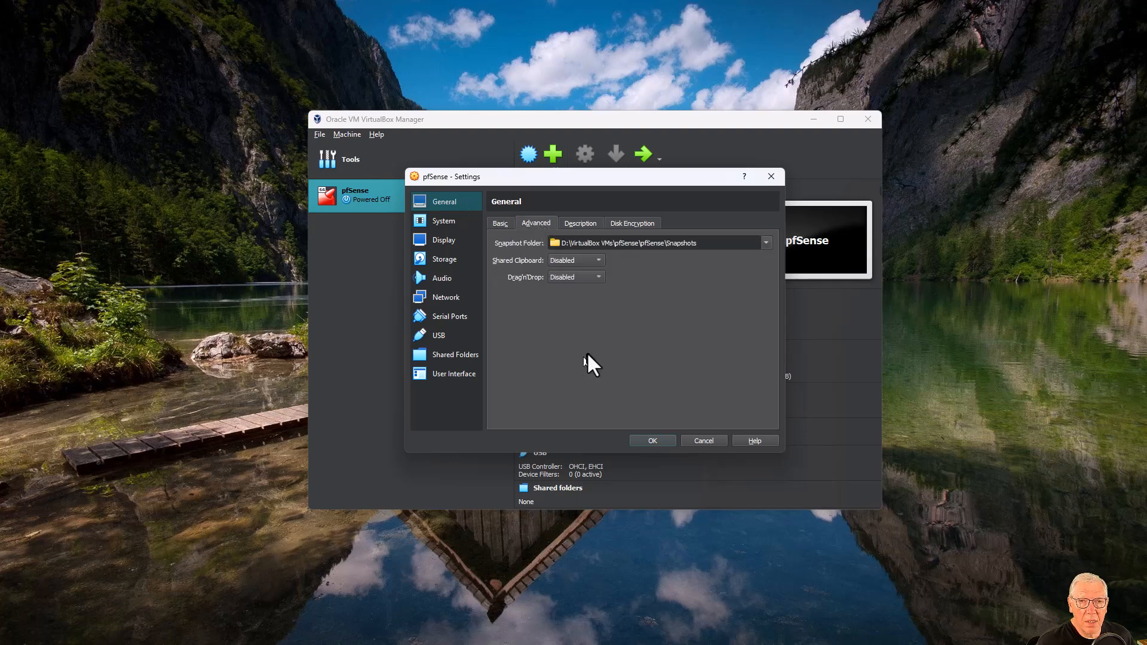
# Set Shared Clipboard and Drag'n'Drop both to Bidirectional.
pyautogui.click(578, 260)
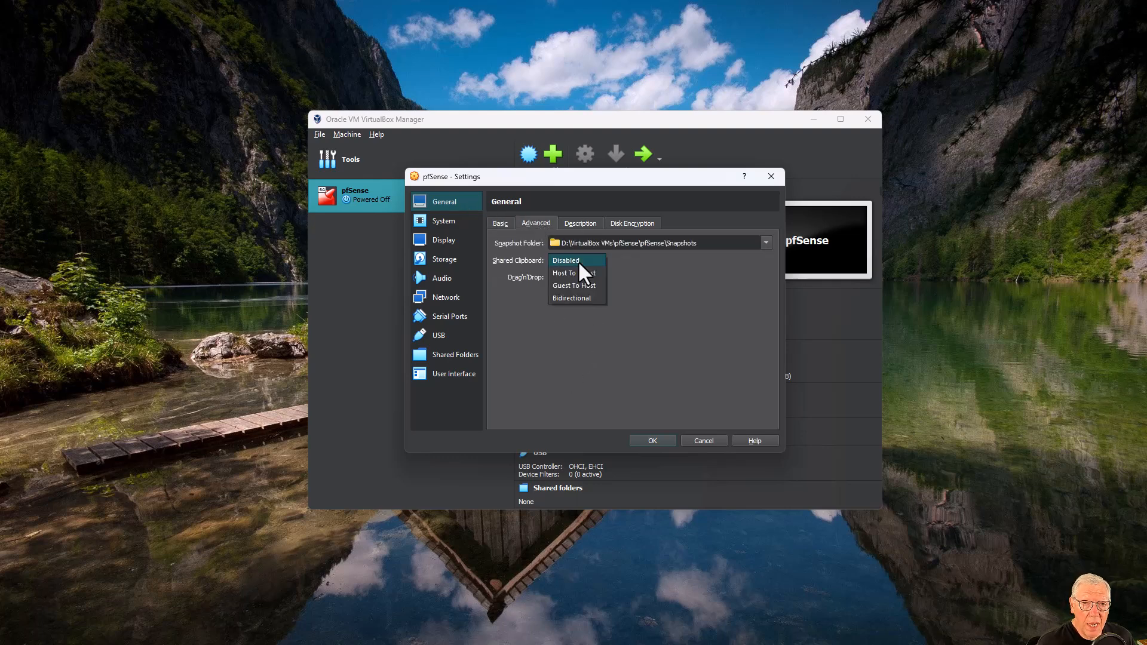
pyautogui.click(585, 297)
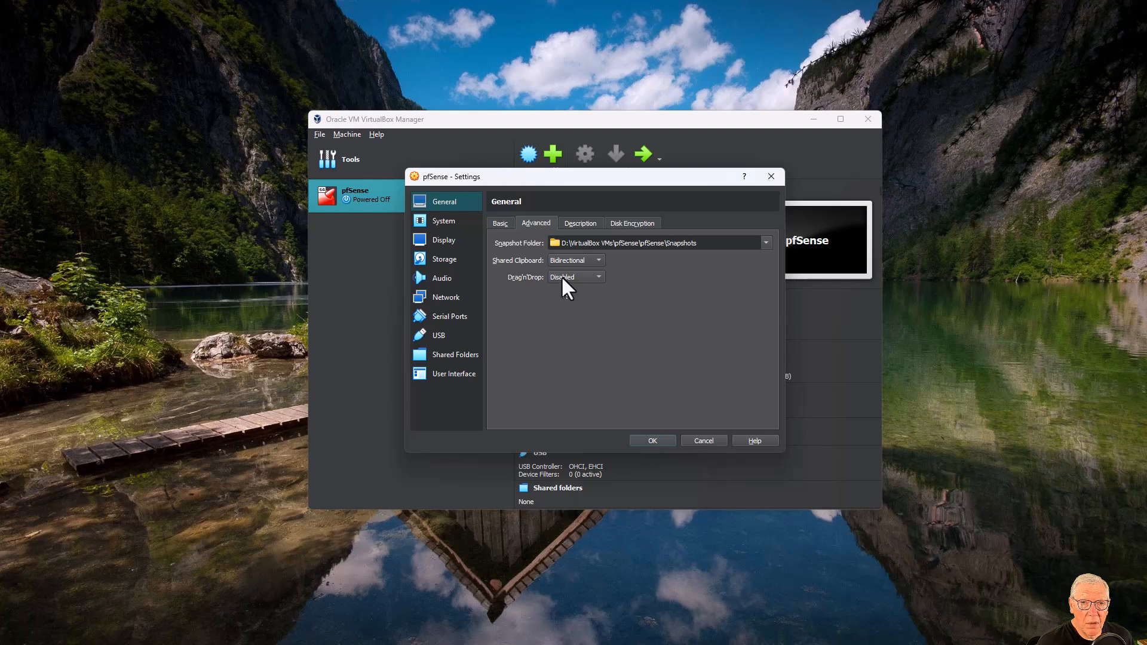
pyautogui.click(562, 279)
pyautogui.click(564, 313)
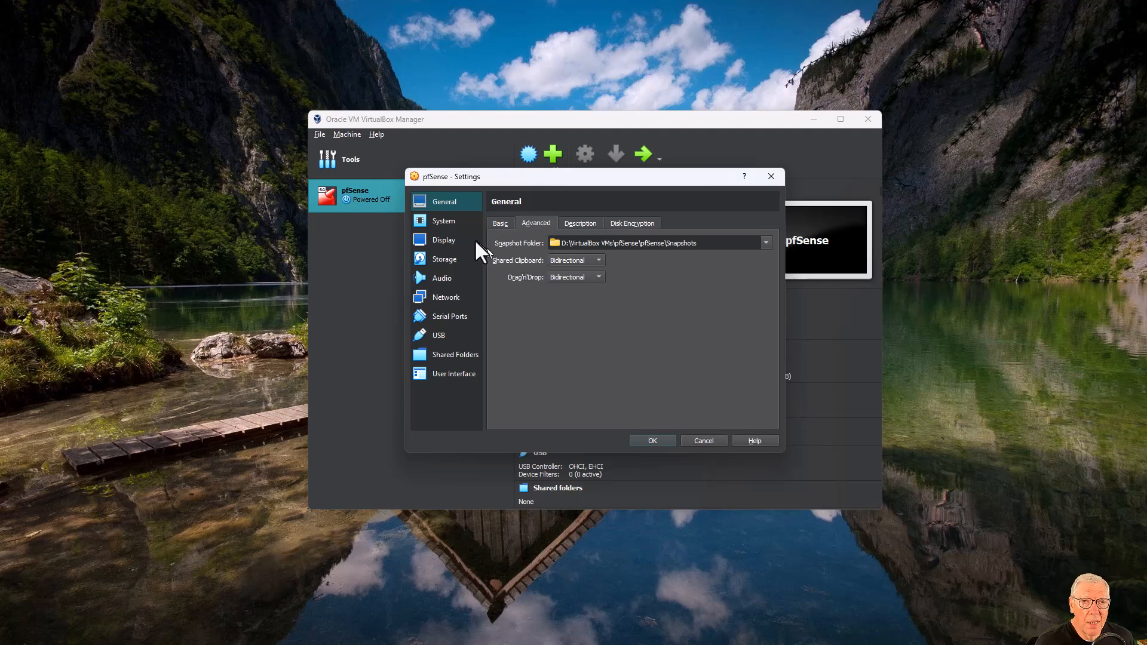
# On the System page, disable Floppy boot and move Hard Disk to the top.
pyautogui.click(449, 221)
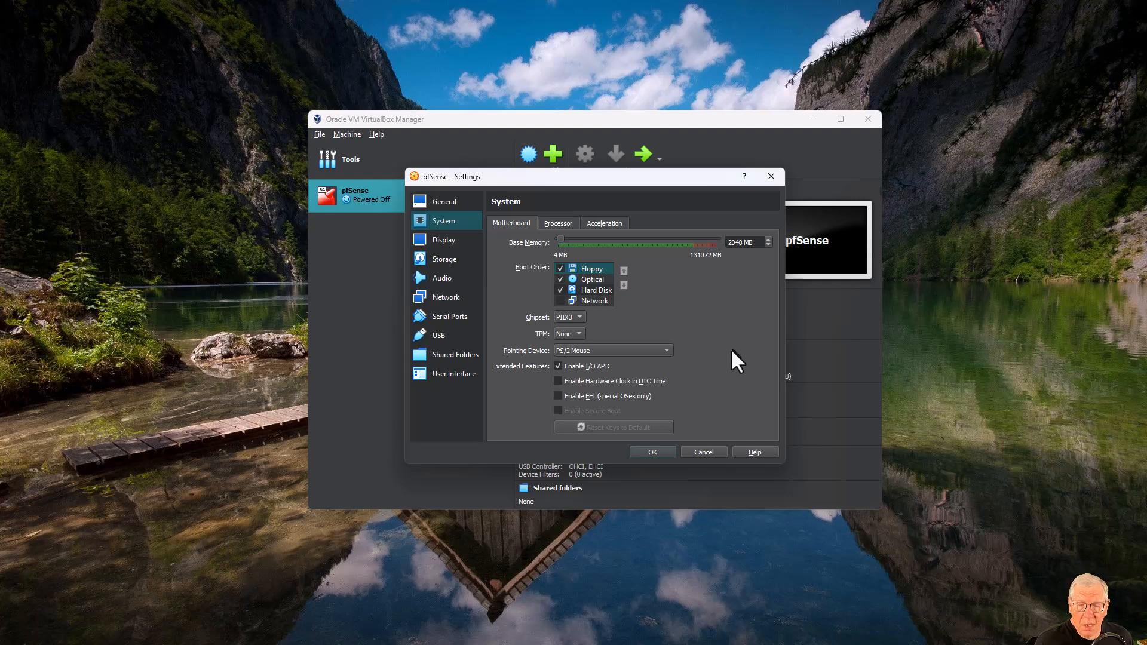
pyautogui.click(559, 269)
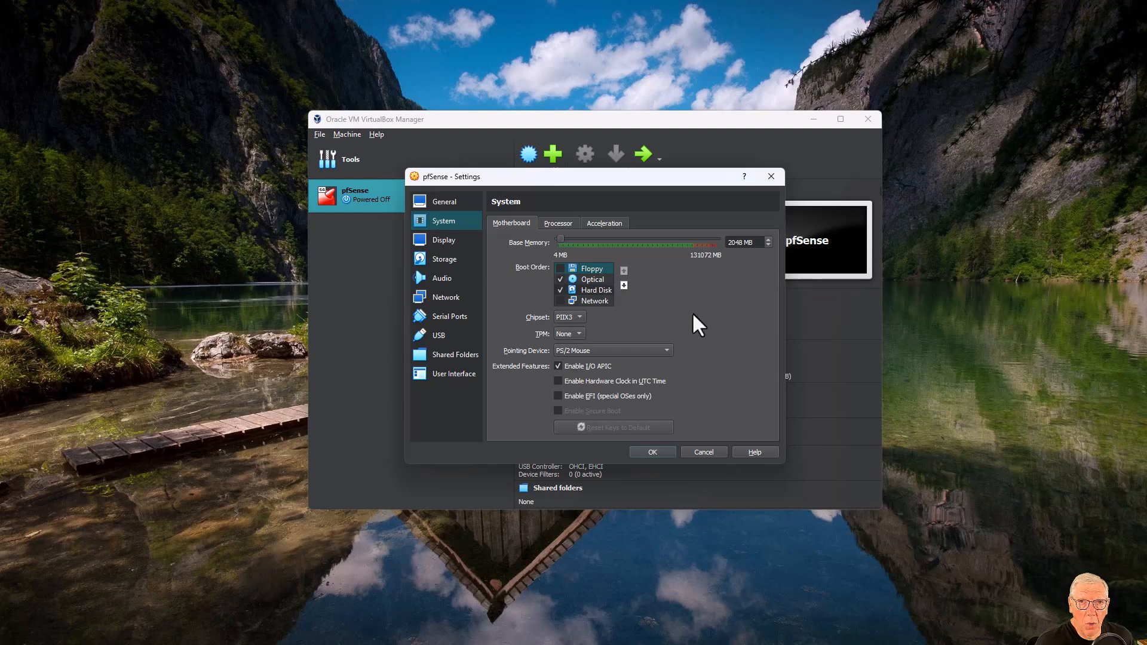
pyautogui.click(595, 290)
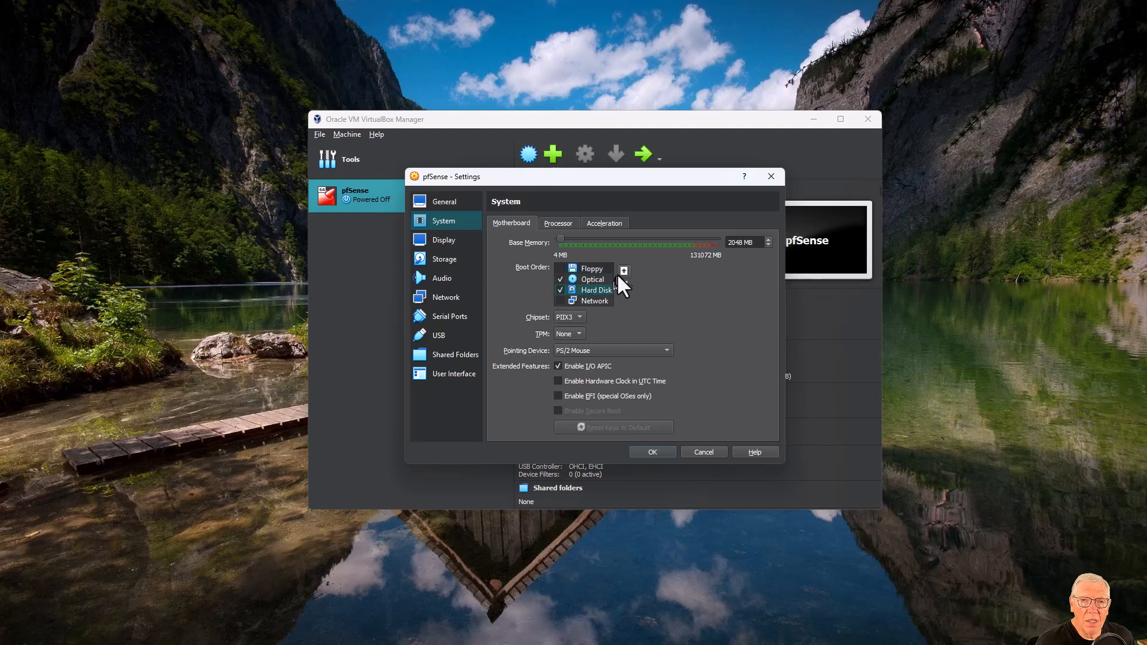
pyautogui.click(623, 270)
pyautogui.click(623, 270)
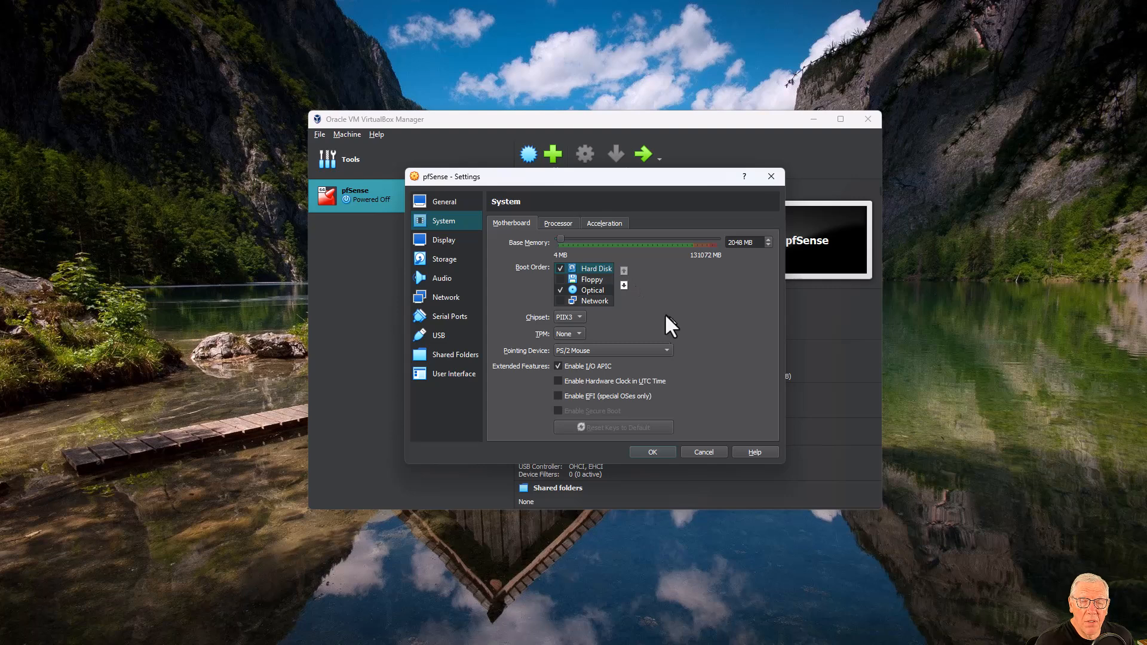
# Place Optical second and Floppy last in the boot order.
pyautogui.click(598, 290)
pyautogui.click(623, 270)
pyautogui.click(915, 572)
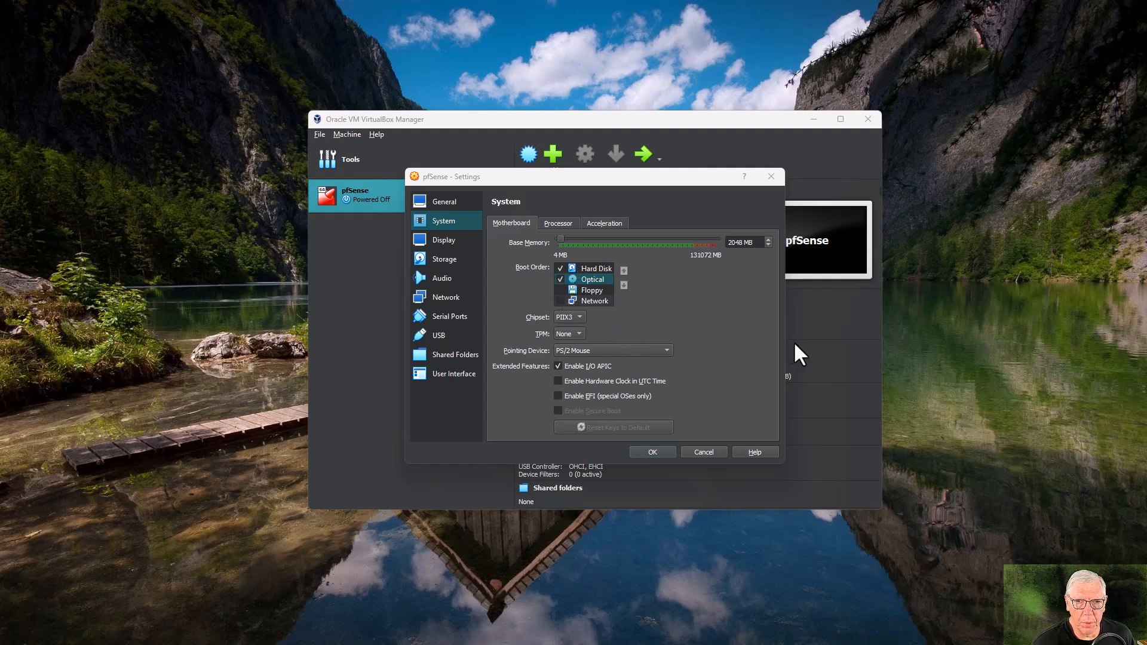
pyautogui.click(598, 290)
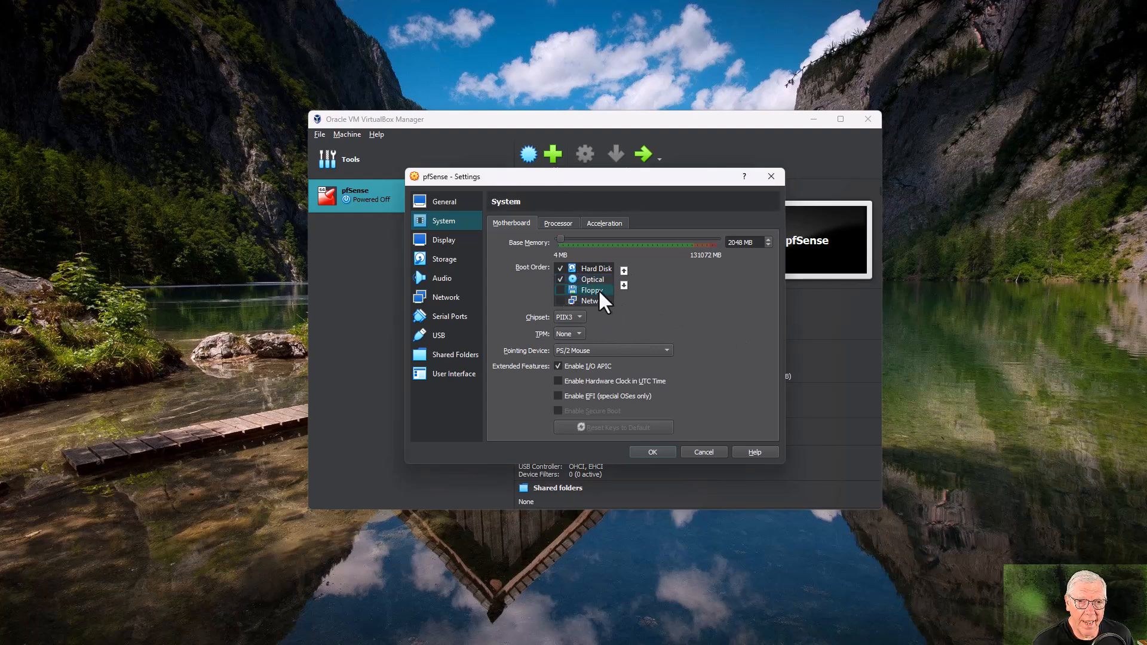
pyautogui.click(624, 285)
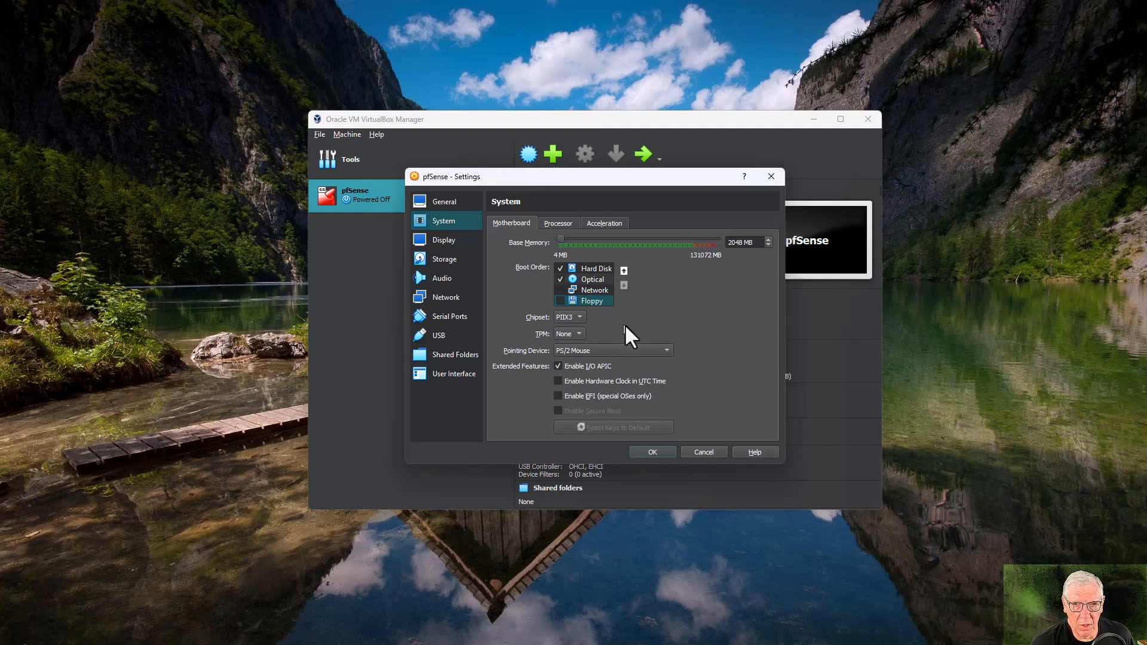
pyautogui.click(553, 222)
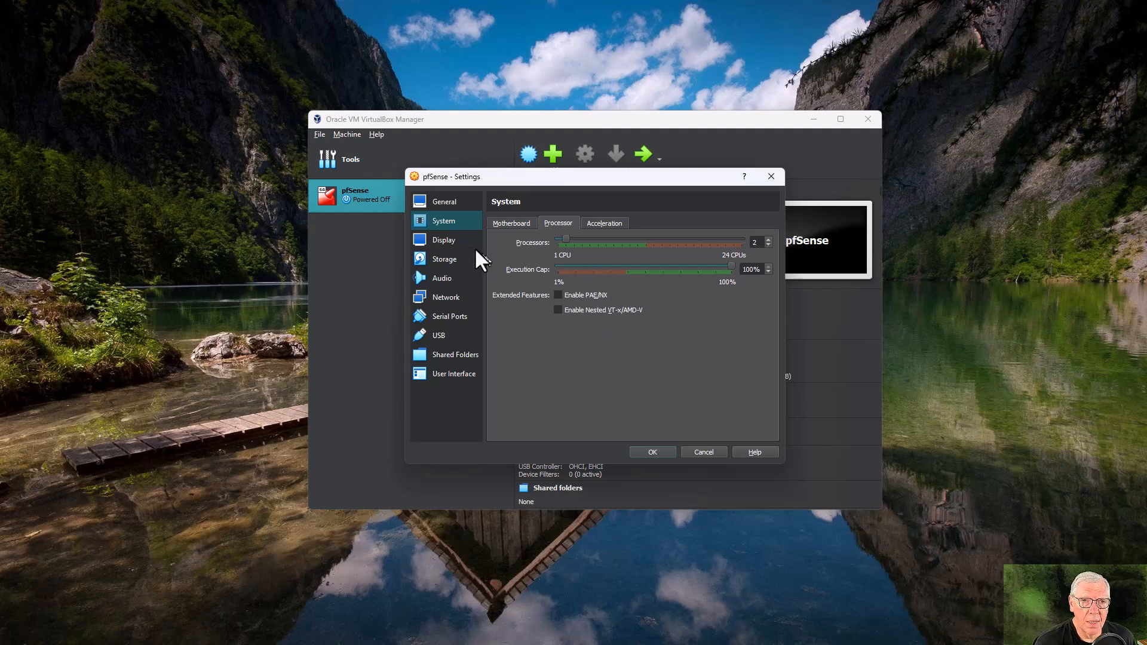
# Check the Display page's Screen, Remote Display and Recording tabs, then view Storage.
pyautogui.click(443, 240)
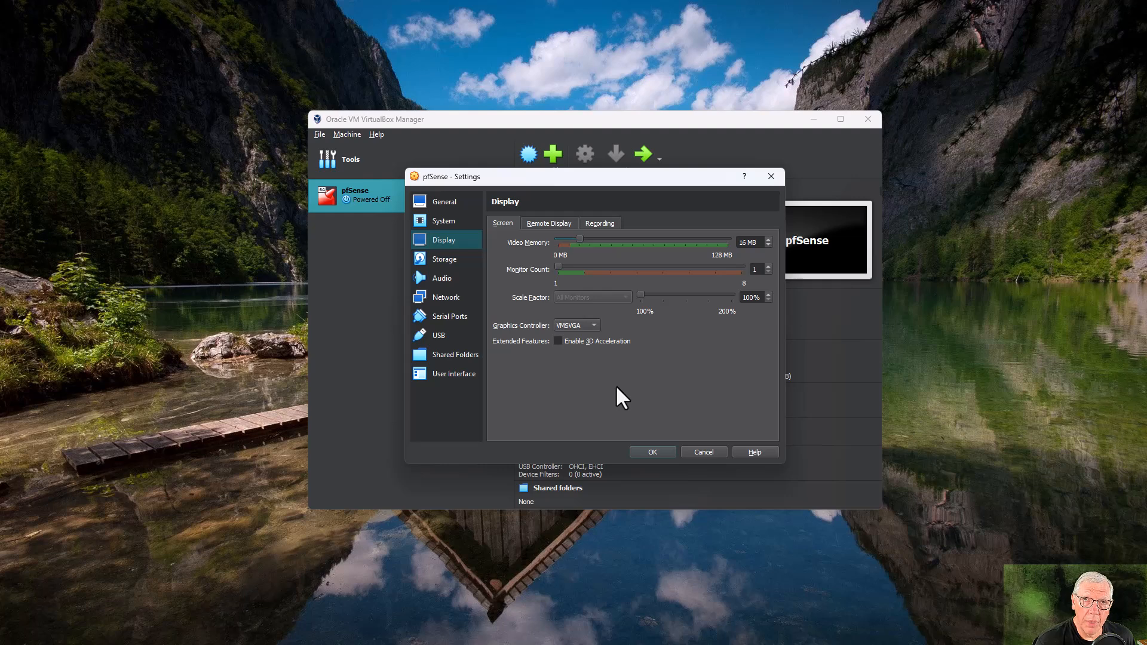
pyautogui.click(550, 222)
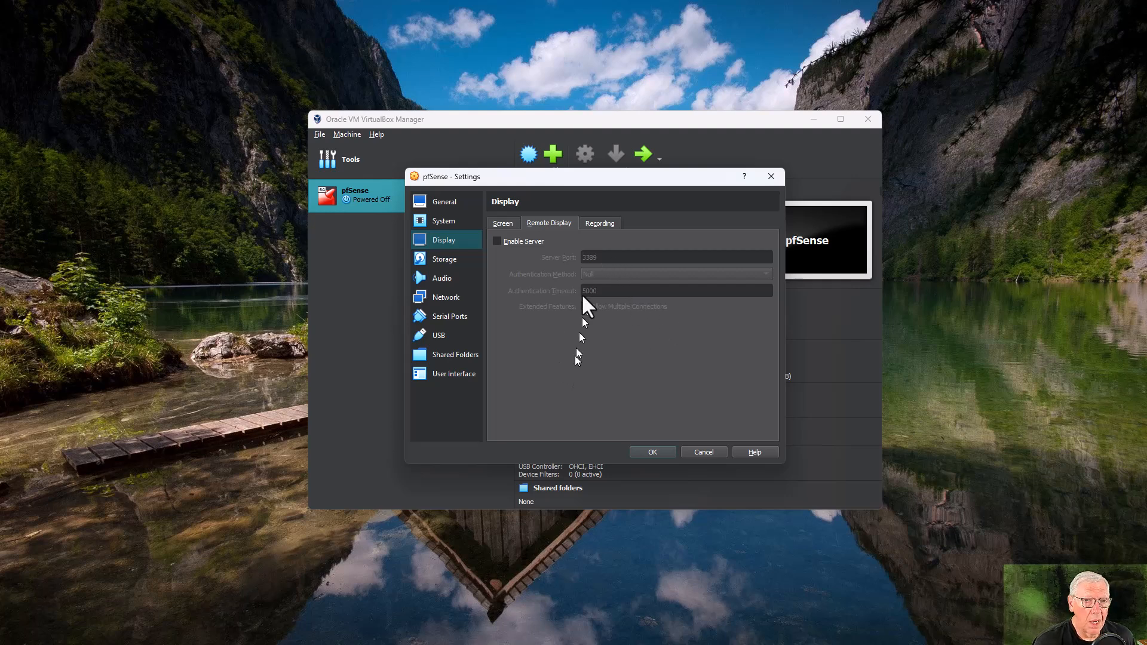
pyautogui.click(600, 223)
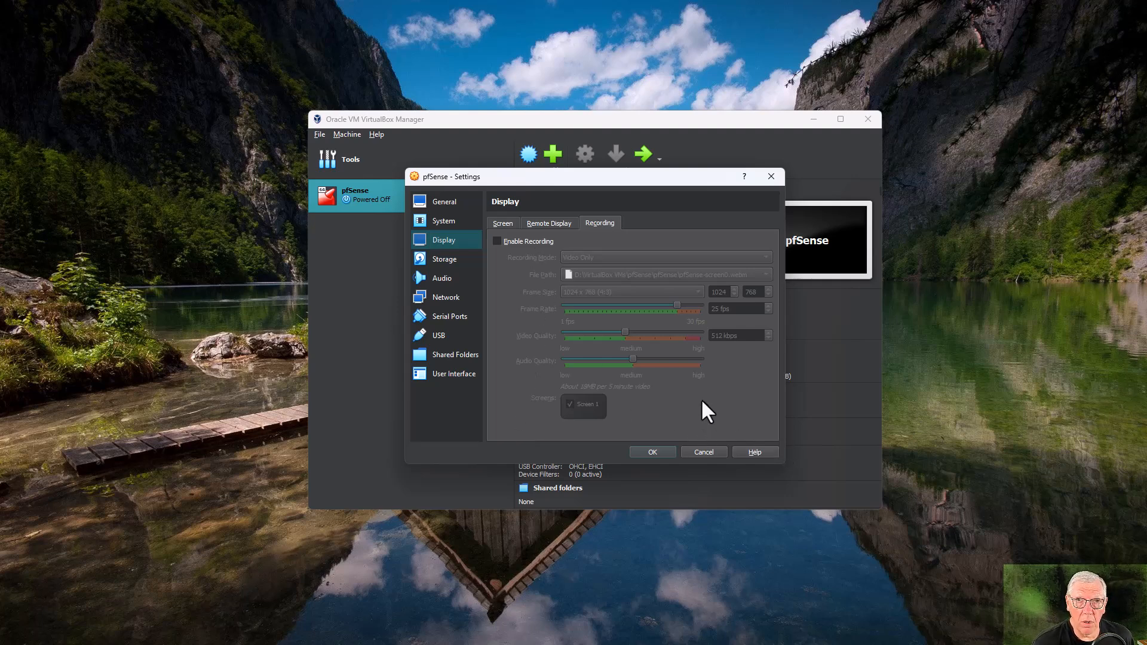
pyautogui.click(449, 261)
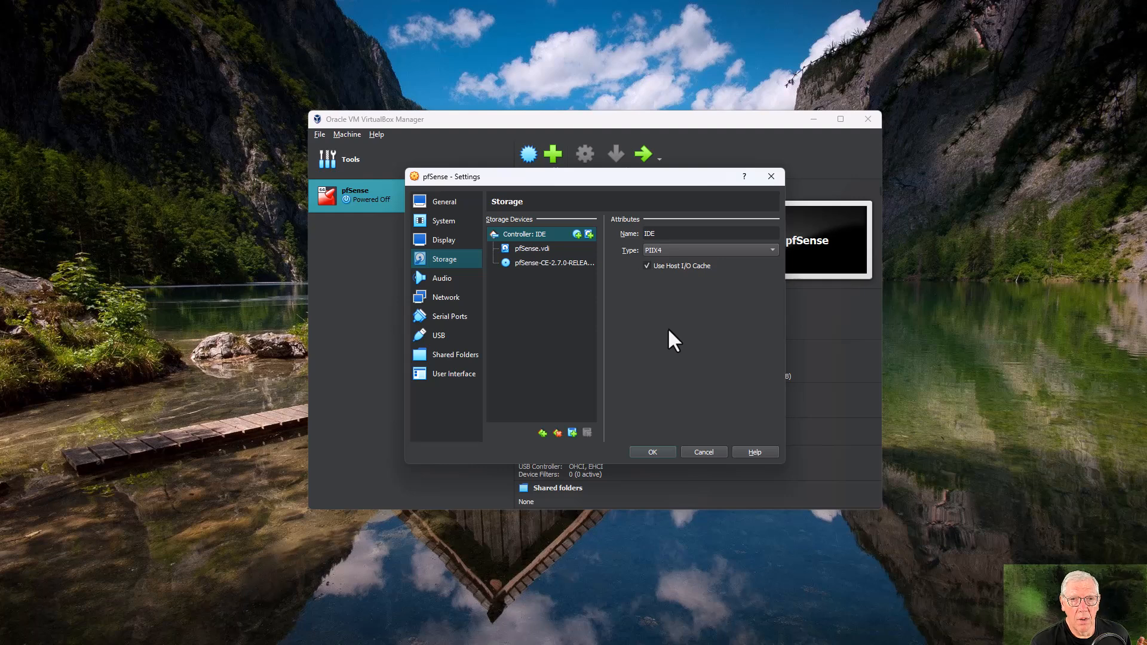
# Disable audio for the pfSense VM and bring up its Network page.
pyautogui.click(424, 278)
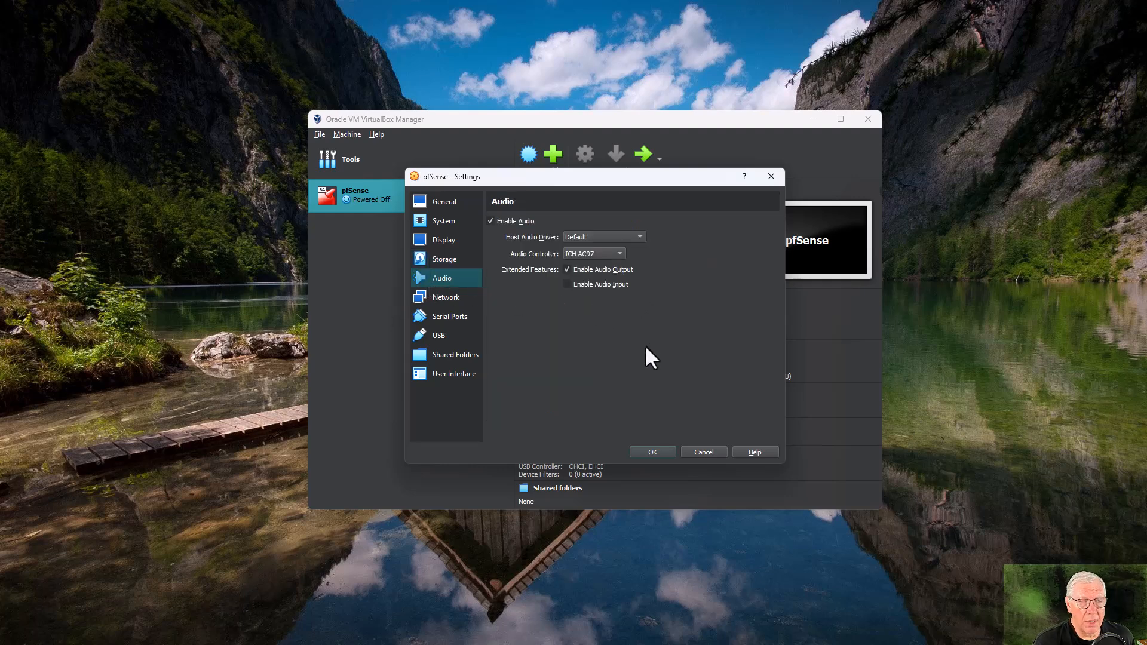
pyautogui.click(491, 222)
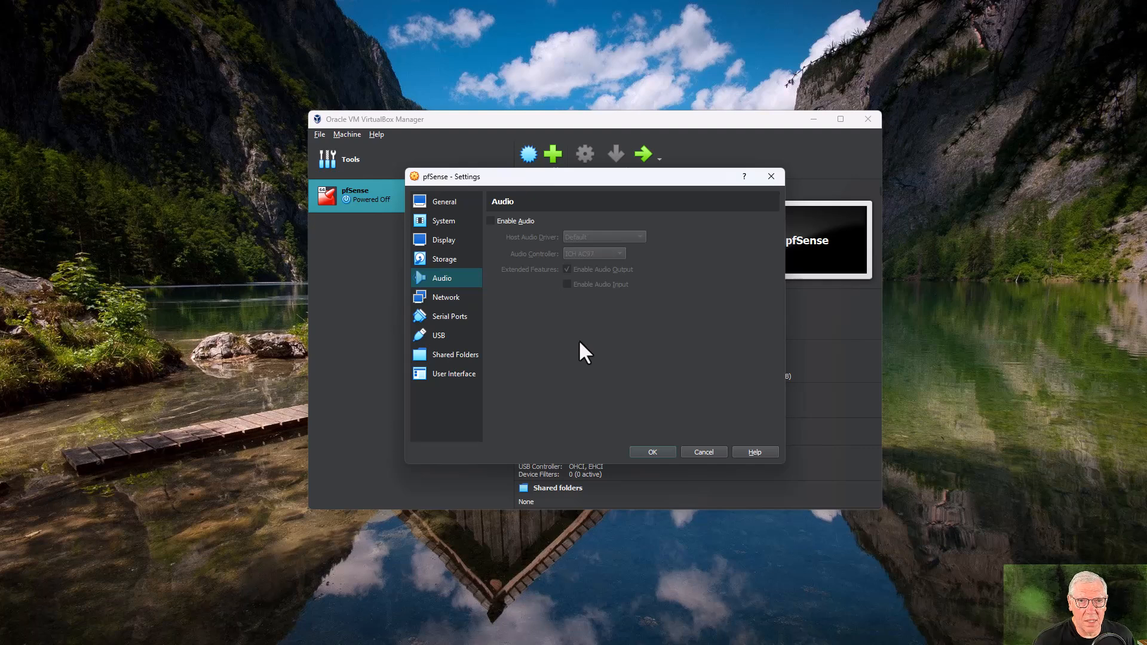
pyautogui.click(453, 297)
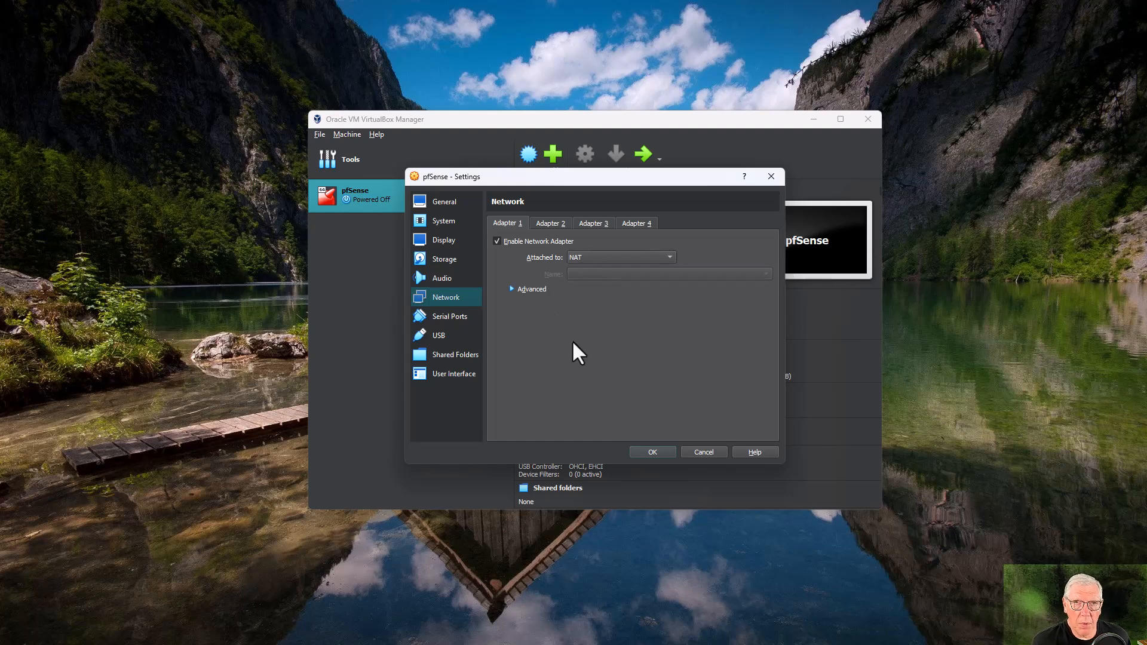
# Try Bridged Adapter on Adapter 1, revert it to NAT, then view Adapter 2.
pyautogui.click(586, 257)
pyautogui.click(588, 265)
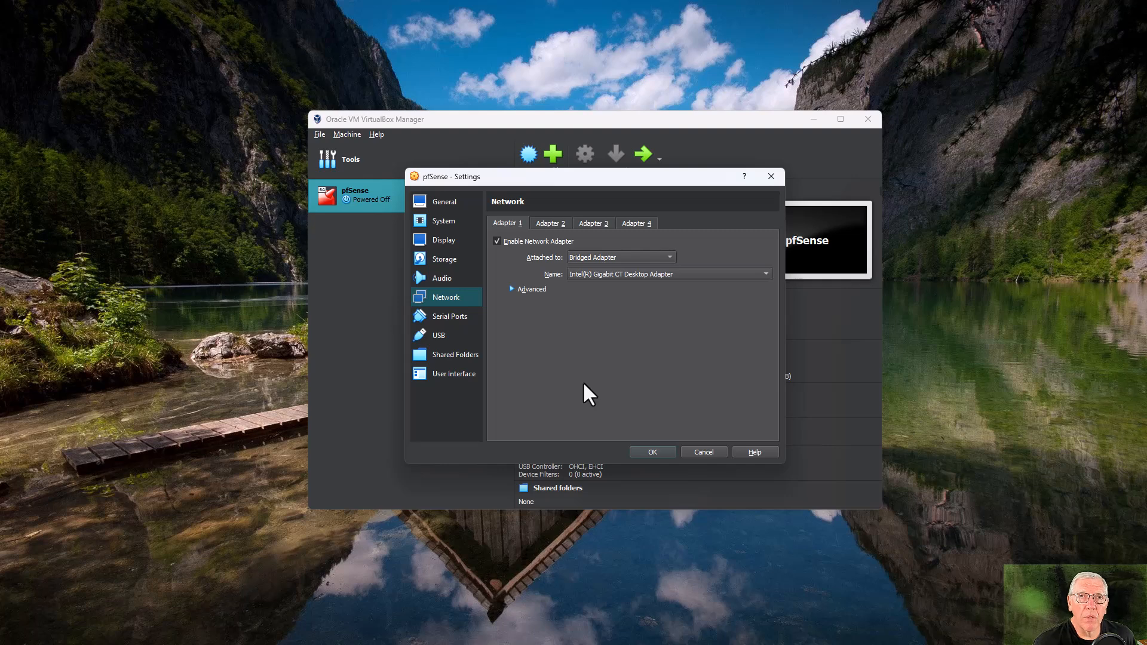
pyautogui.click(604, 256)
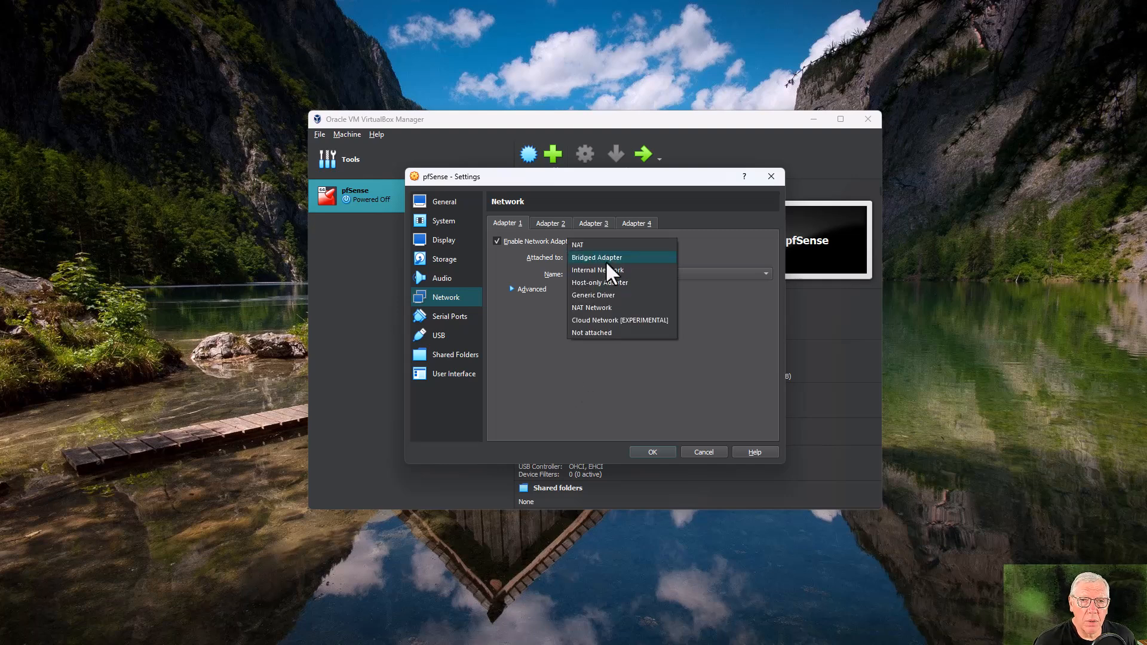
pyautogui.click(603, 244)
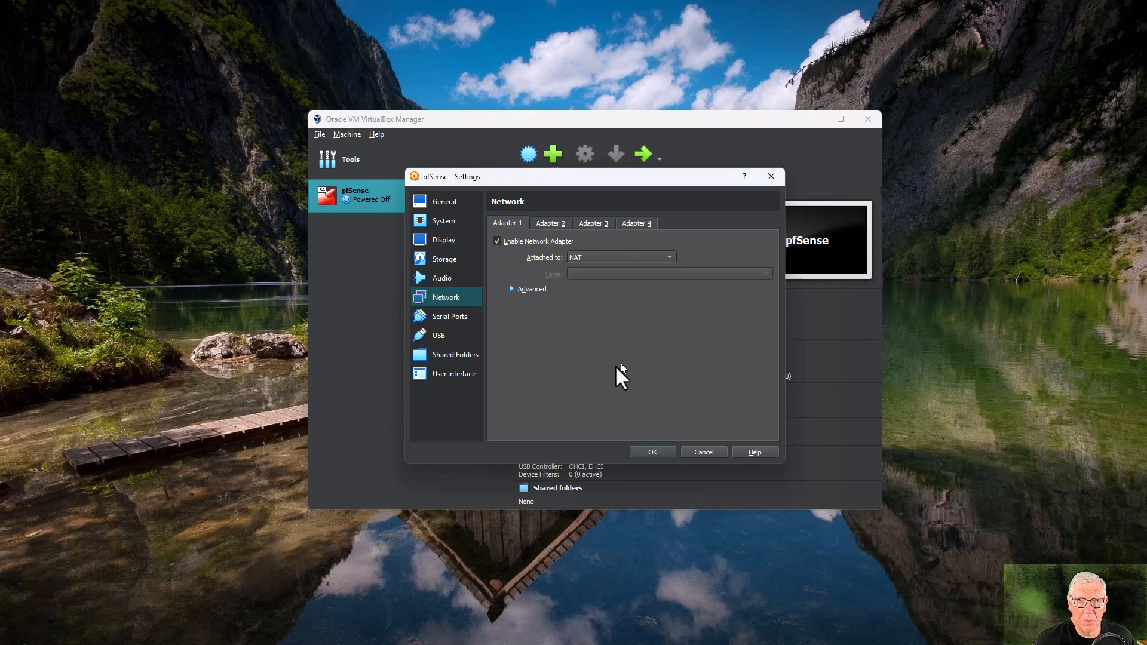
pyautogui.click(559, 224)
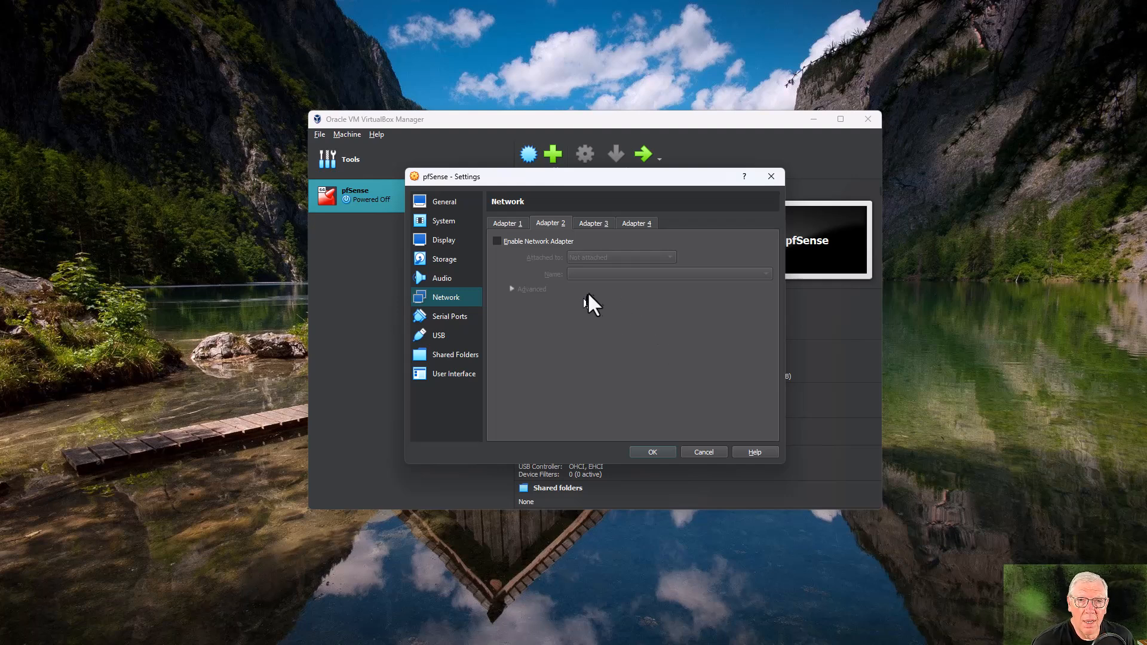
# Enable Adapter 2 on Internal Network 'intnet', recheck Adapter 1, then view Serial Ports.
pyautogui.click(497, 241)
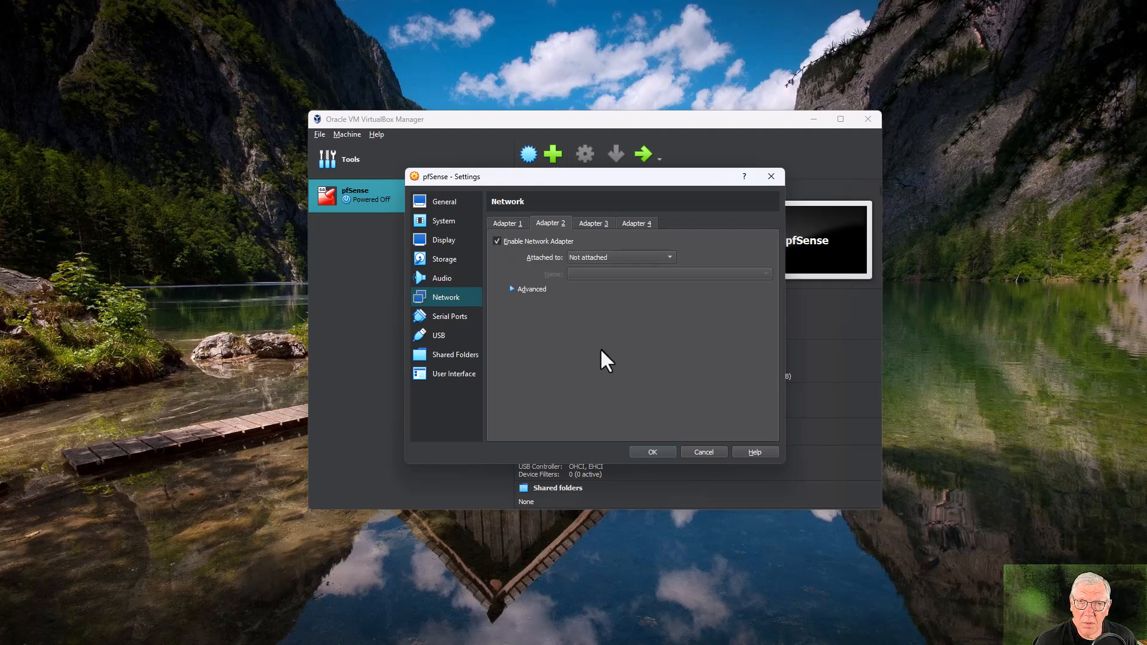
pyautogui.click(589, 257)
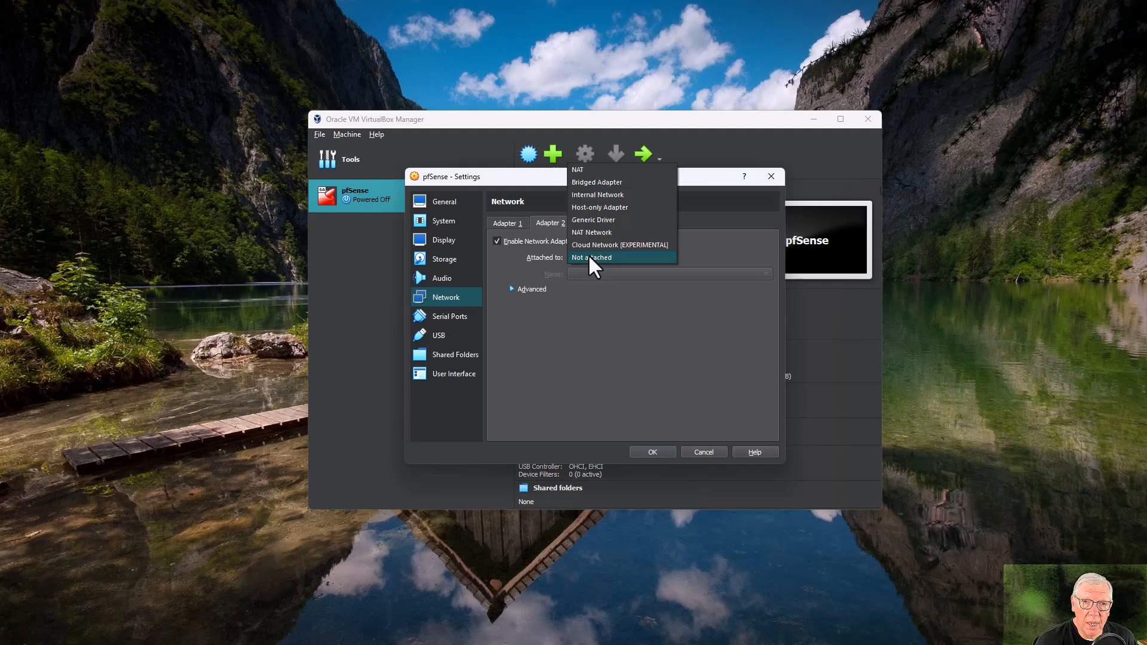
pyautogui.click(585, 195)
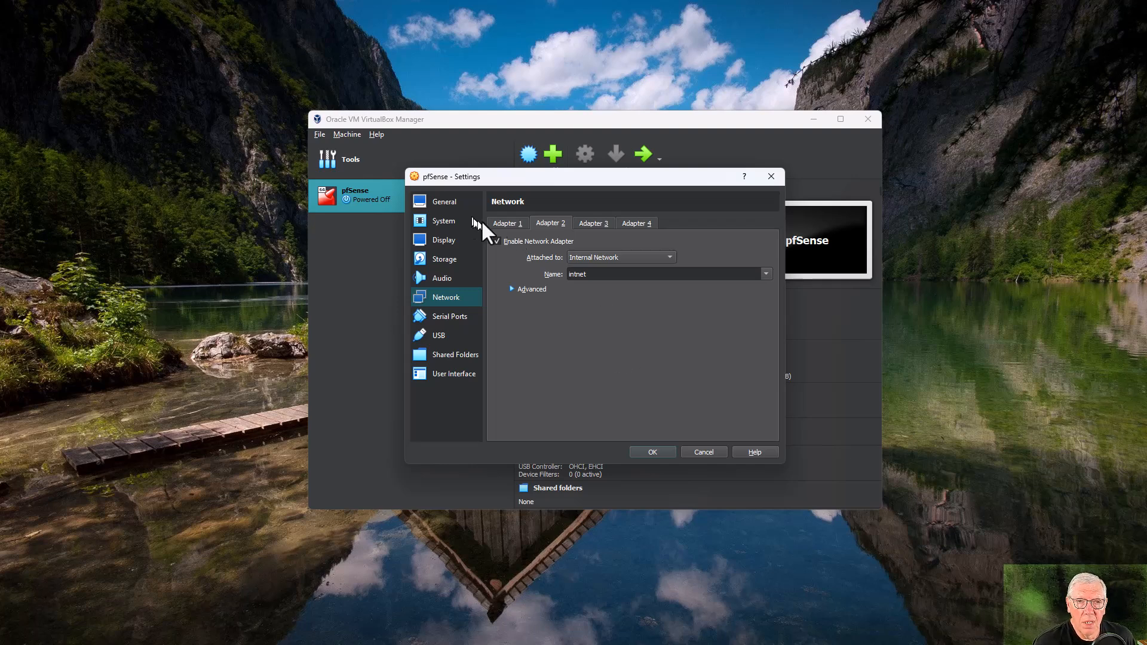
pyautogui.click(505, 223)
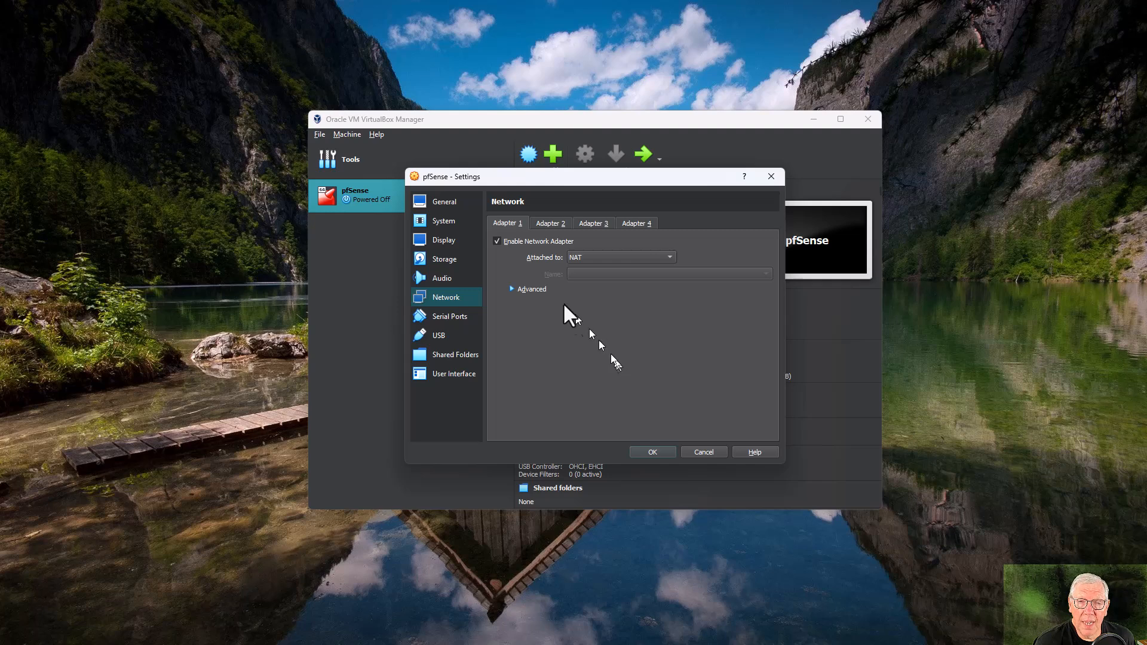
pyautogui.click(549, 226)
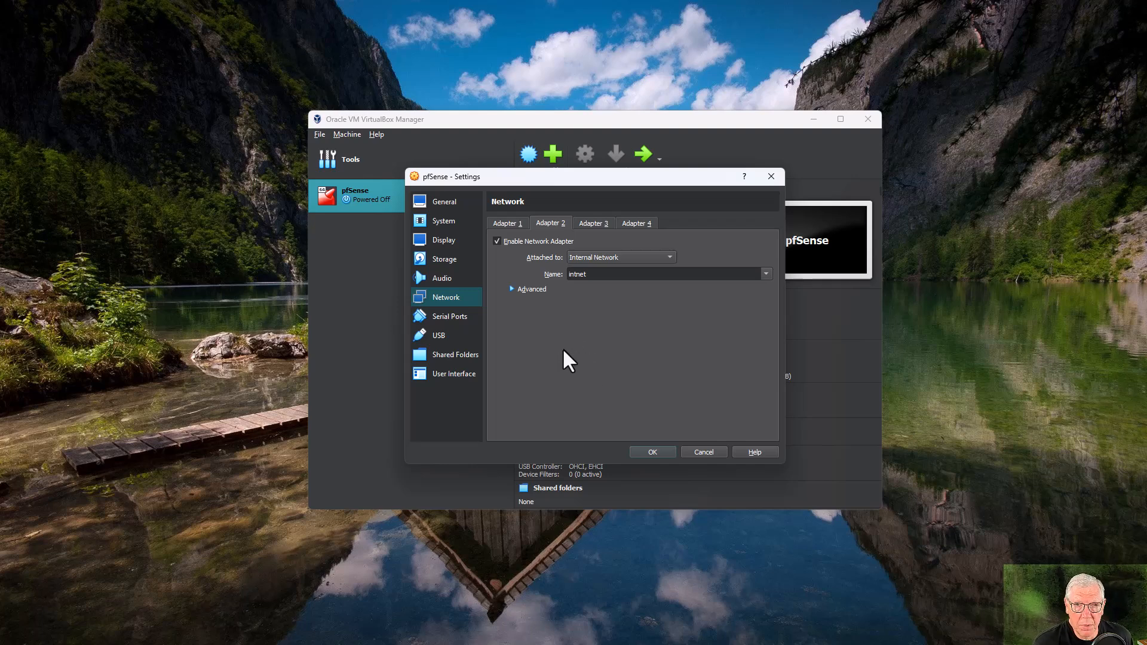
pyautogui.click(450, 317)
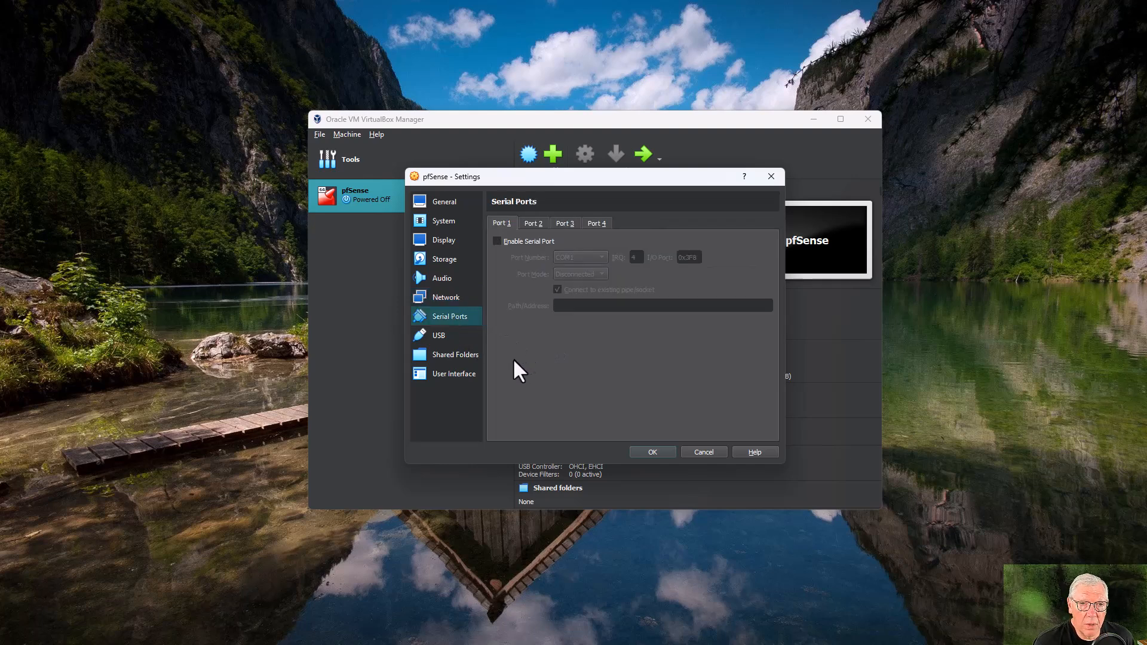
# Glance at the USB page and confirm the pfSense settings with OK.
pyautogui.click(433, 335)
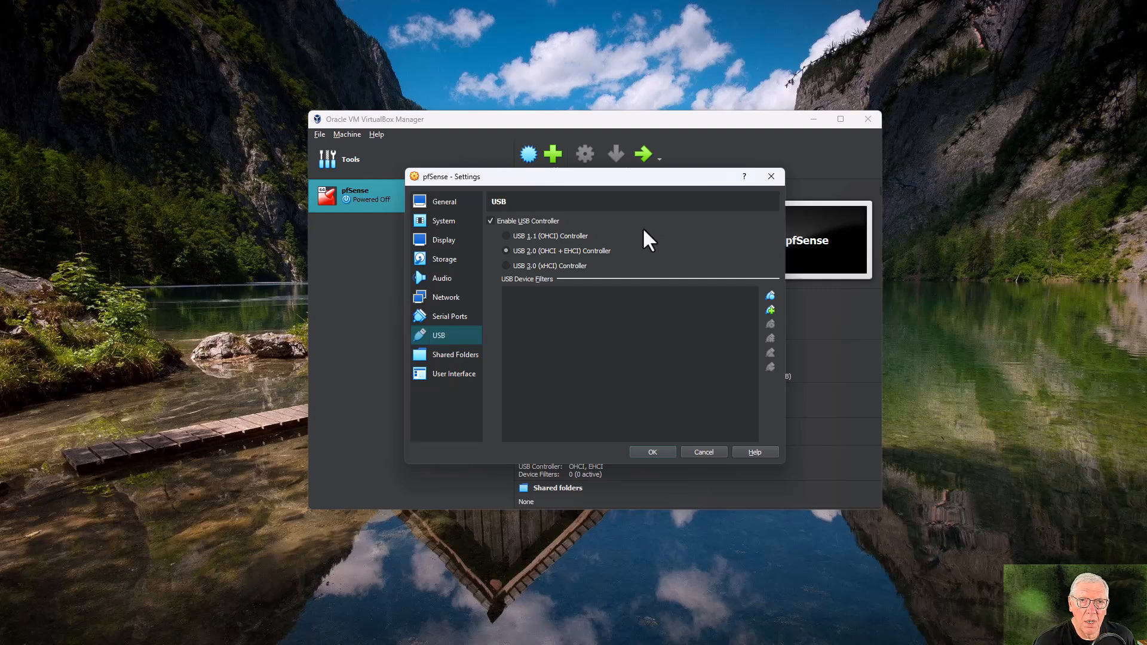
pyautogui.click(652, 452)
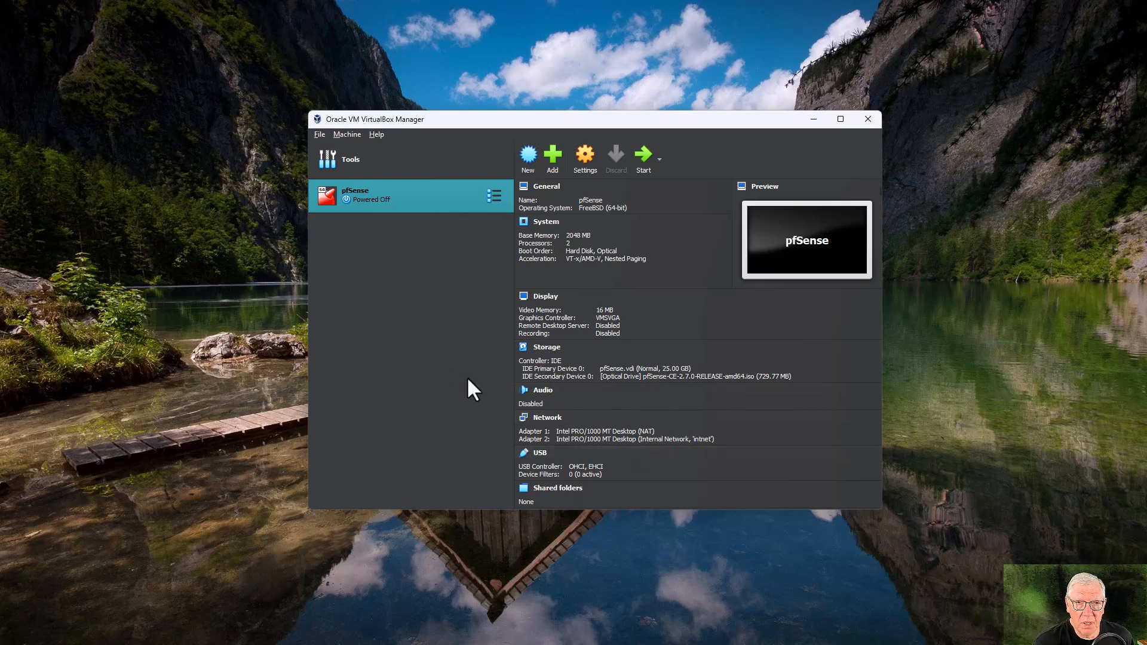
# Start the pfSense VM so it boots from the installer ISO.
pyautogui.click(643, 154)
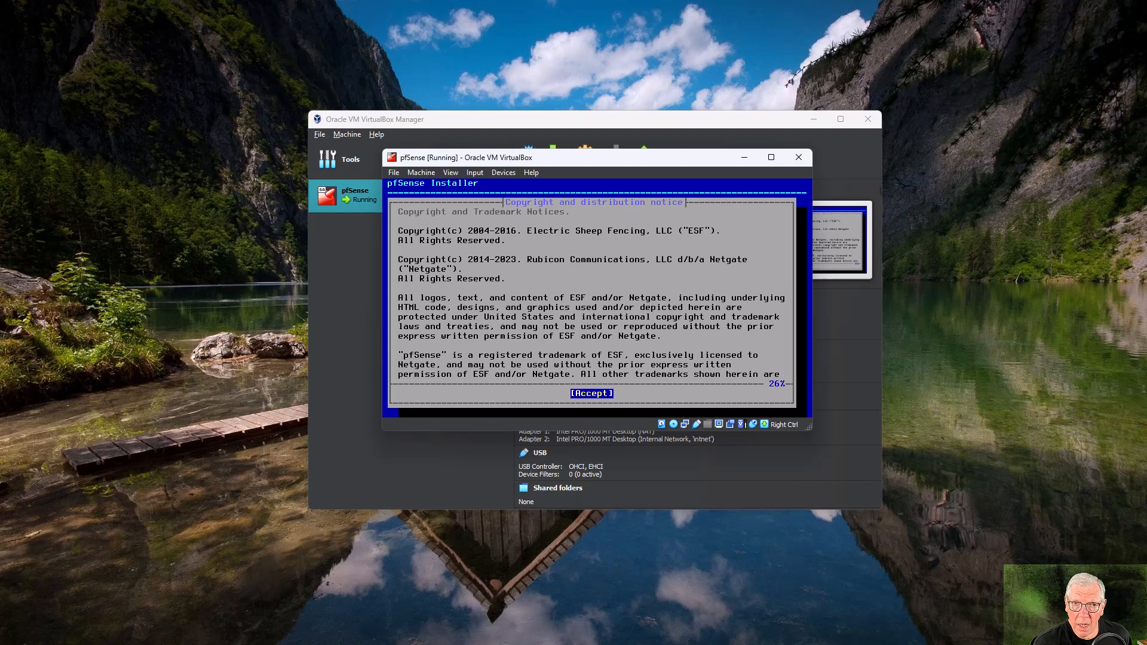
# Accept the copyright notice, choose Install, and pick Auto (ZFS) partitioning.
pyautogui.press('Return')
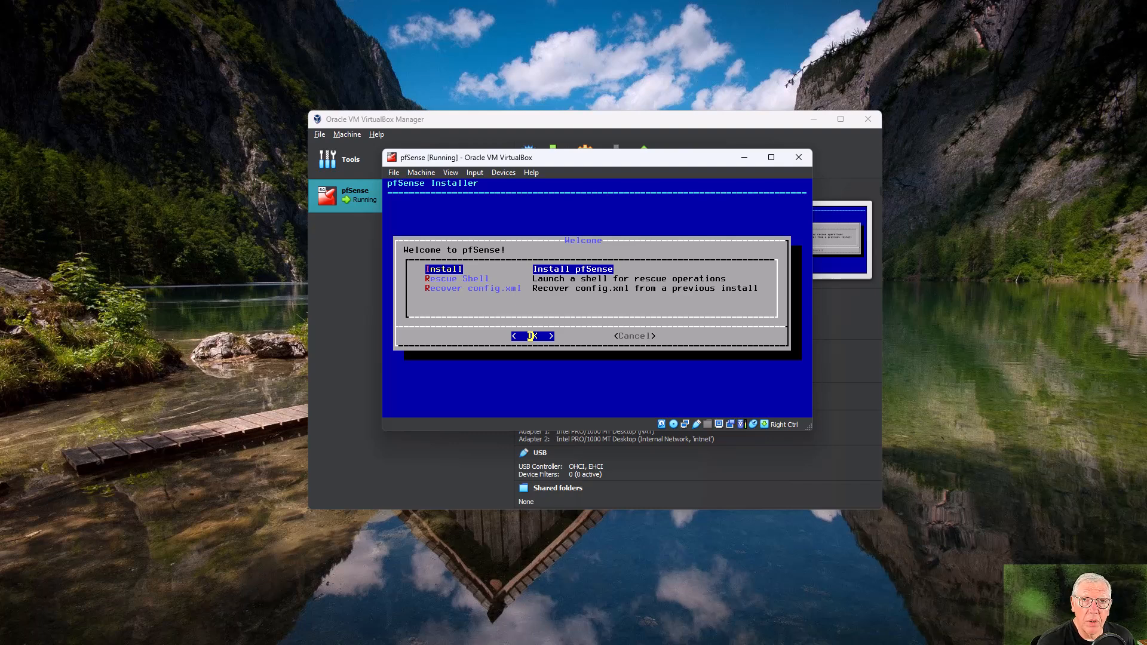
pyautogui.press('Return')
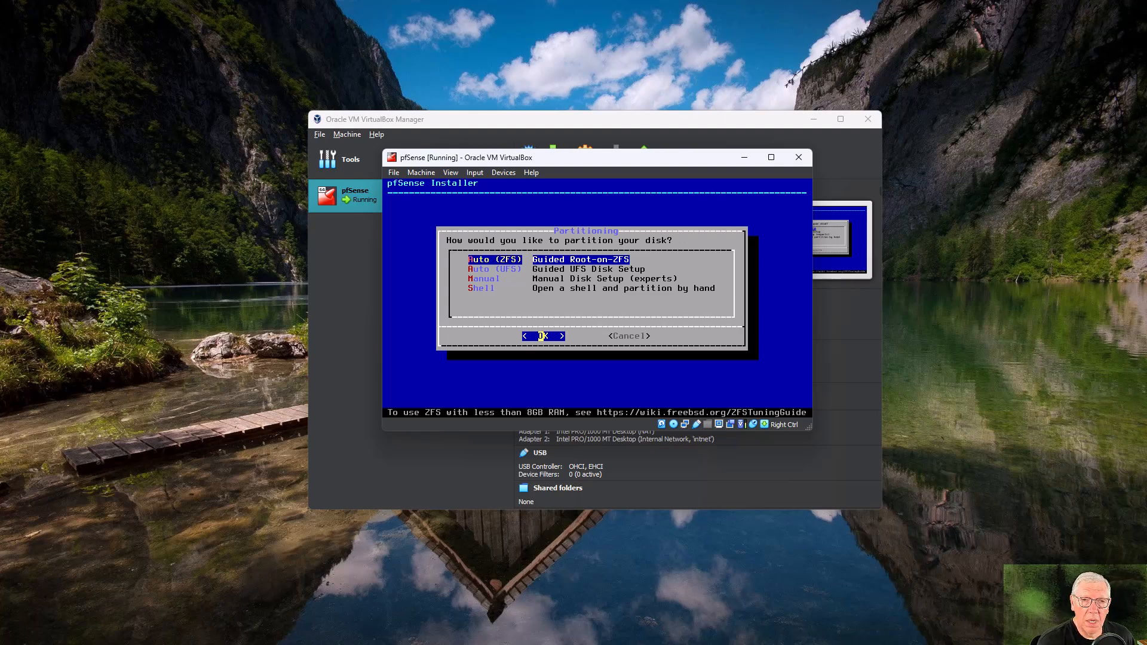
pyautogui.press('Return')
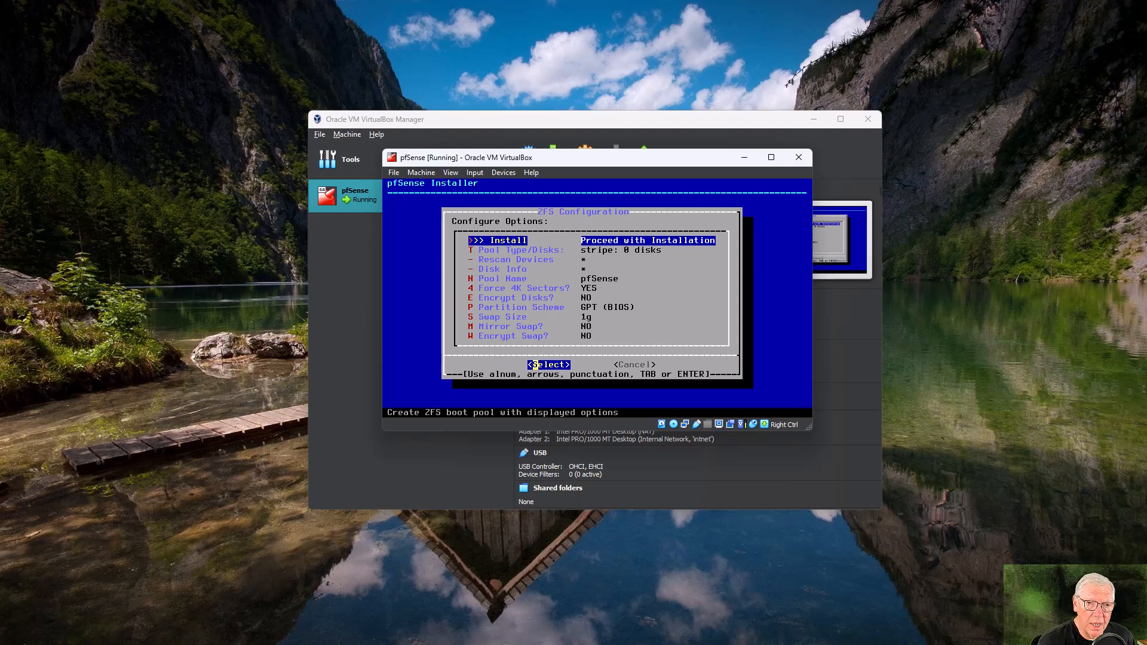
# Set the ZFS pool type to stripe and select disk ada0.
pyautogui.press('Down')
pyautogui.press('Return')
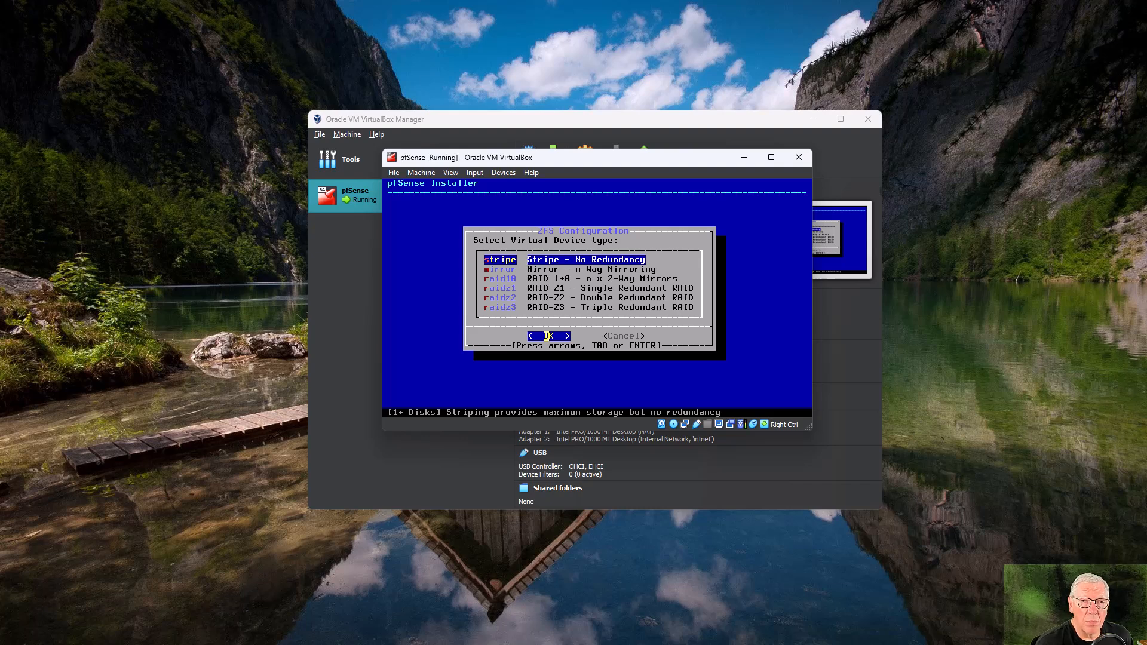
pyautogui.press('Return')
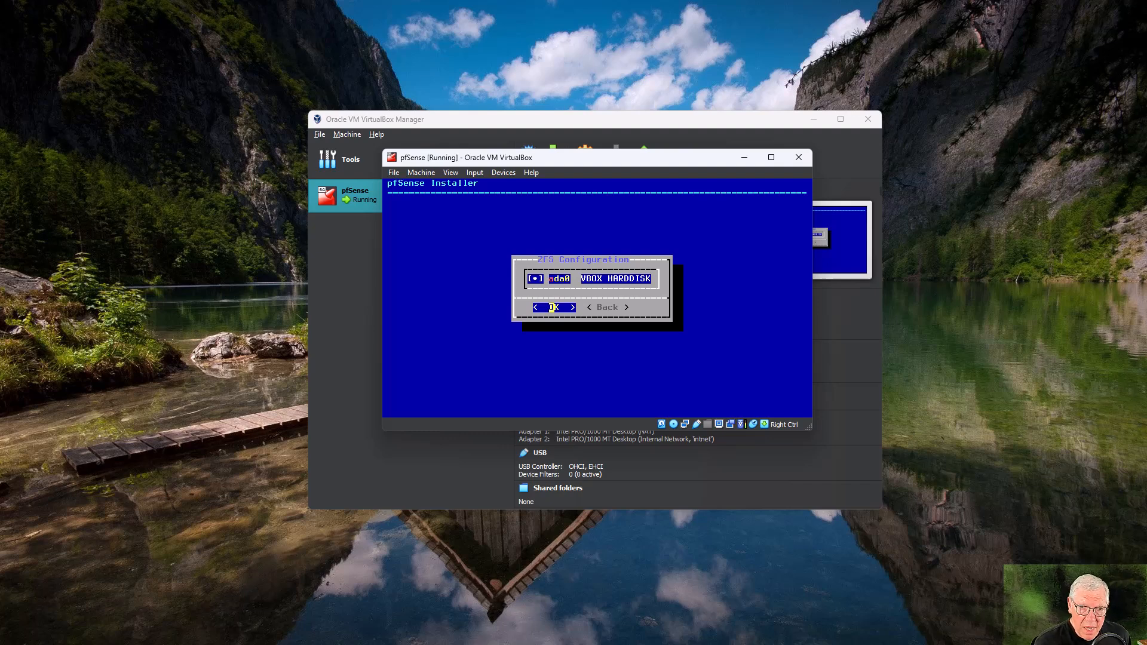
pyautogui.press('Return')
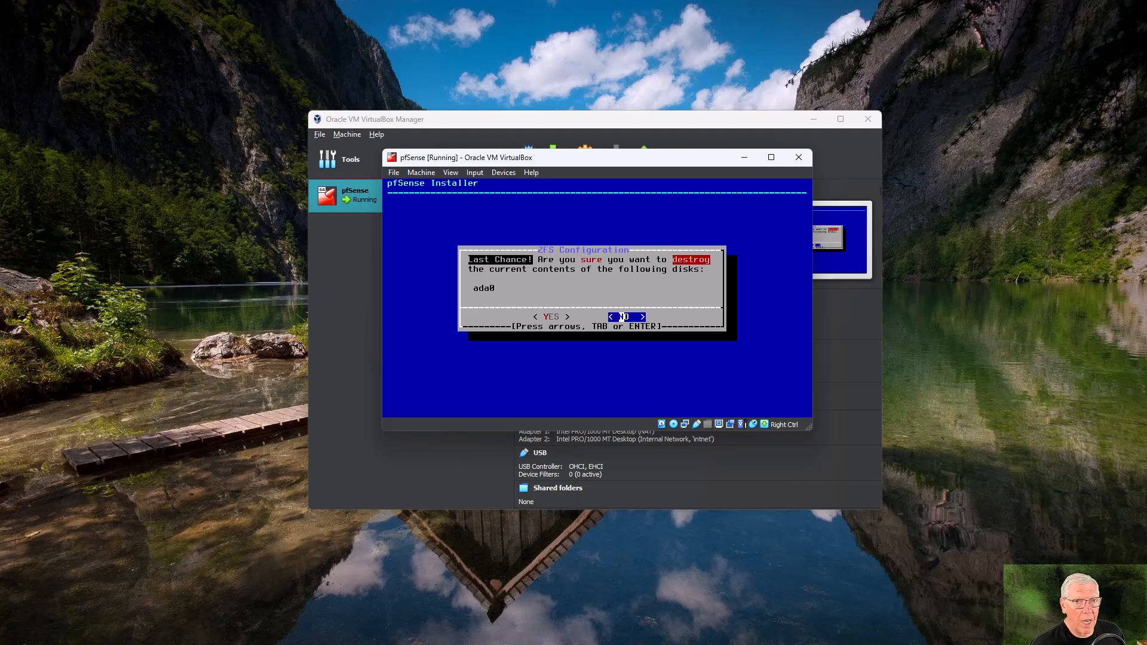
# Answer YES to erasing ada0, let installation finish, and choose Reboot.
pyautogui.press('Left')
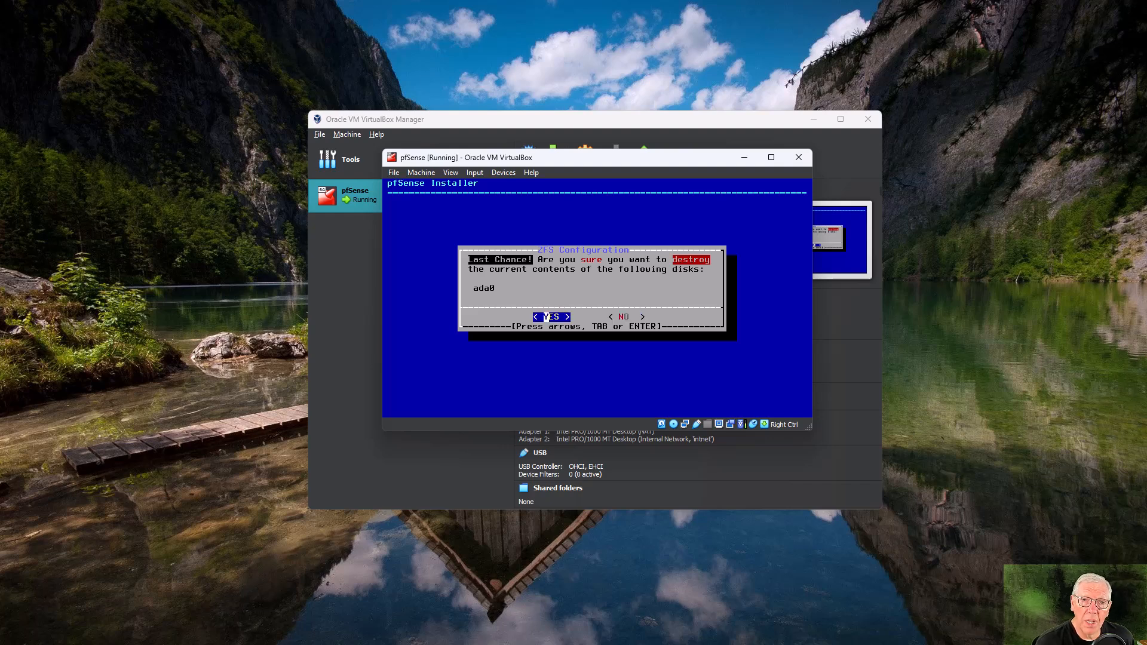
pyautogui.press('Return')
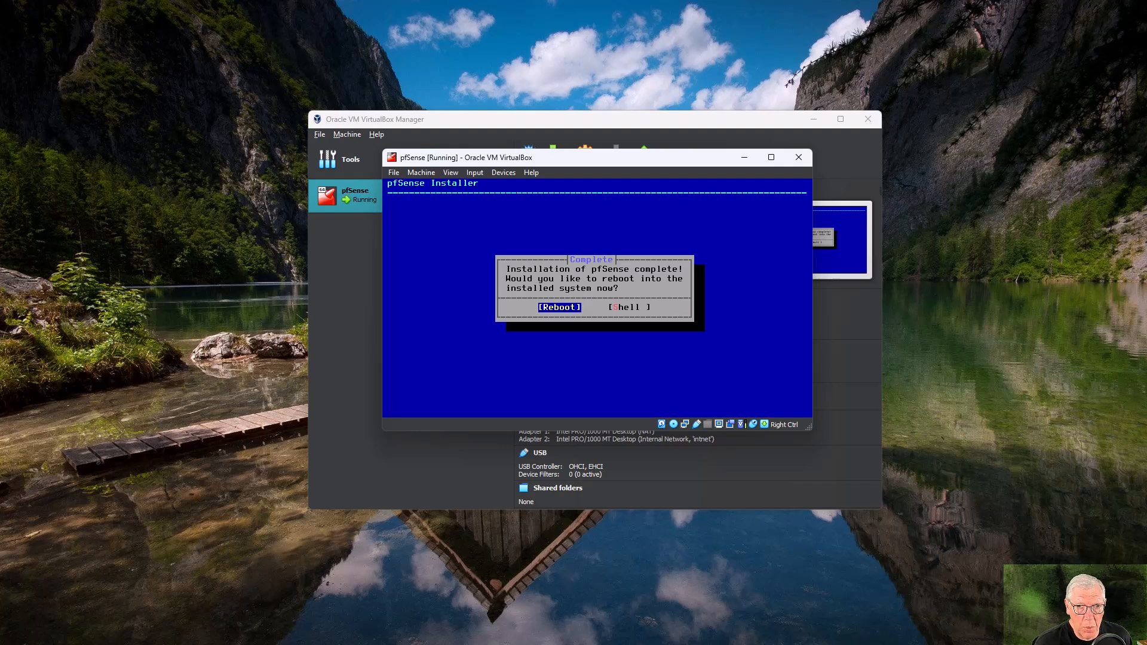
pyautogui.press('Return')
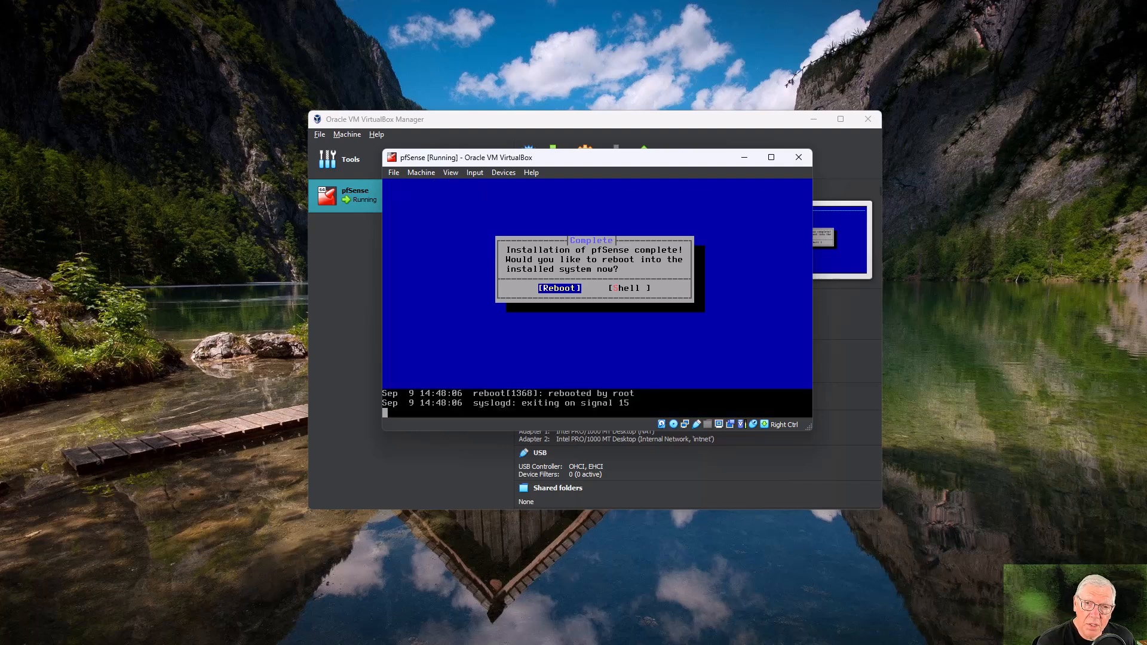
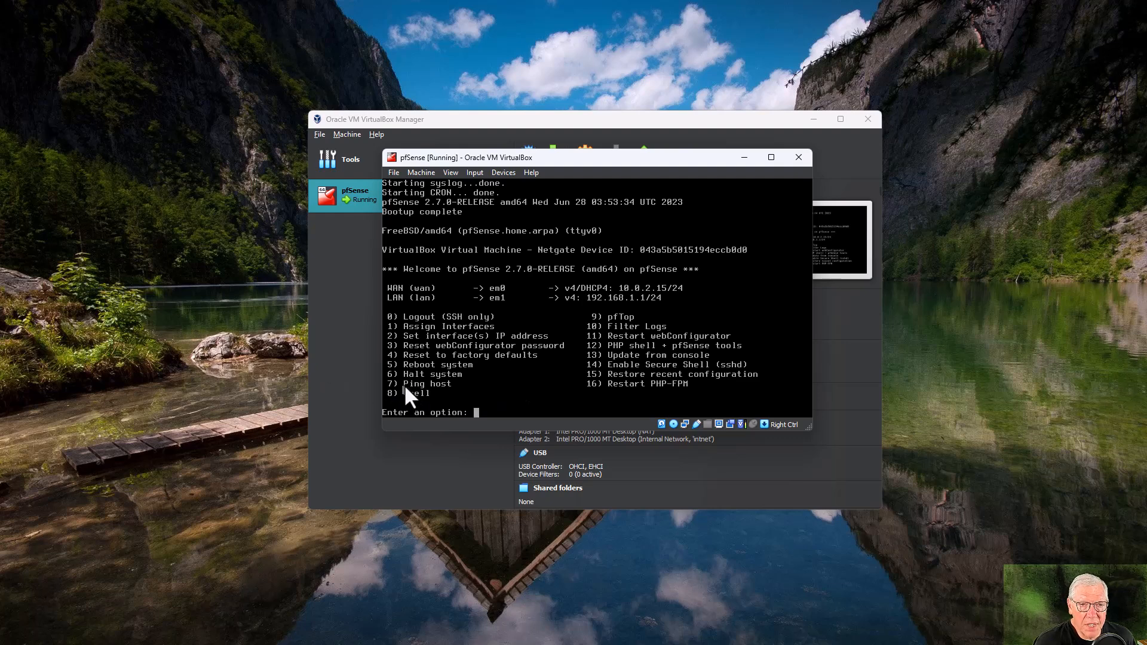
pyautogui.click(475, 409)
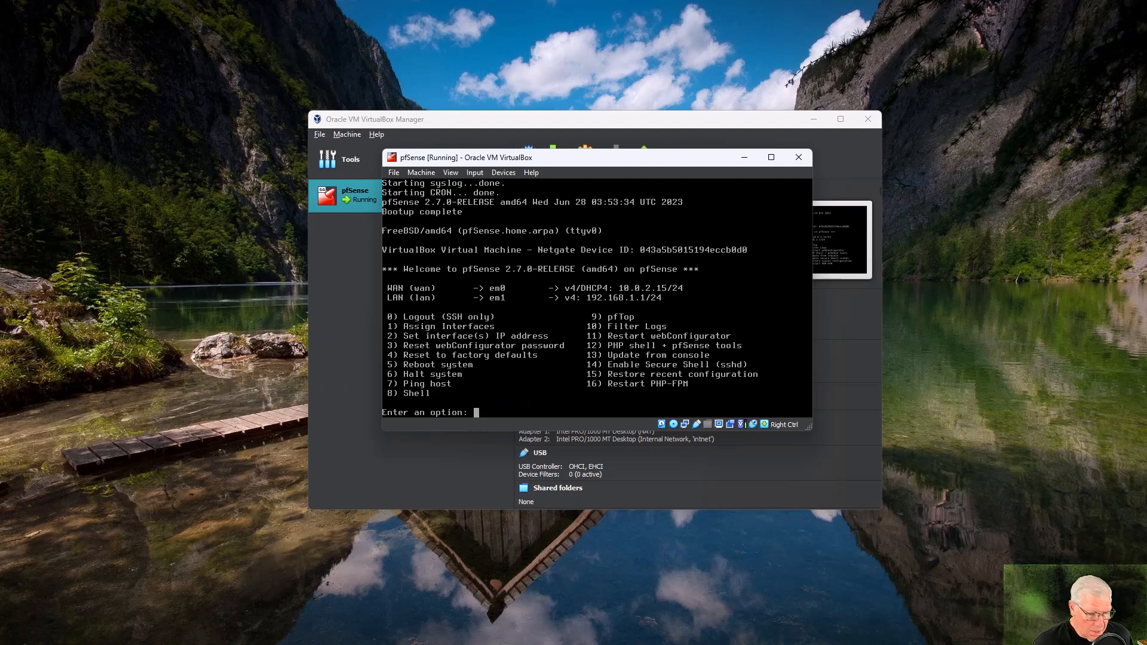
pyautogui.write('7')
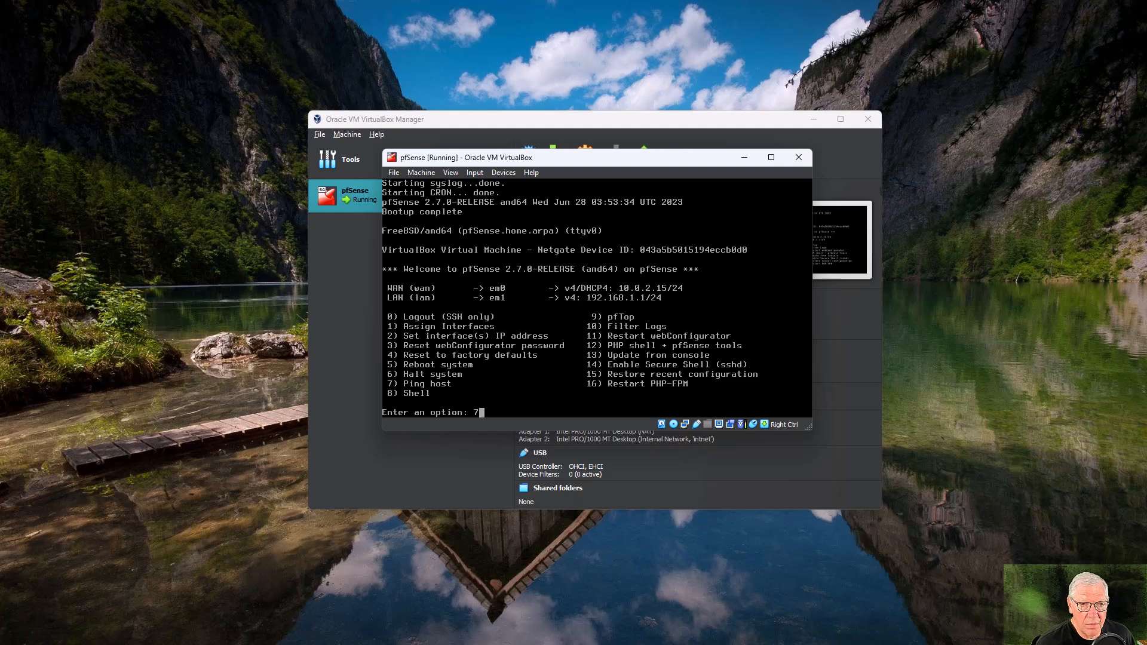
pyautogui.press('Return')
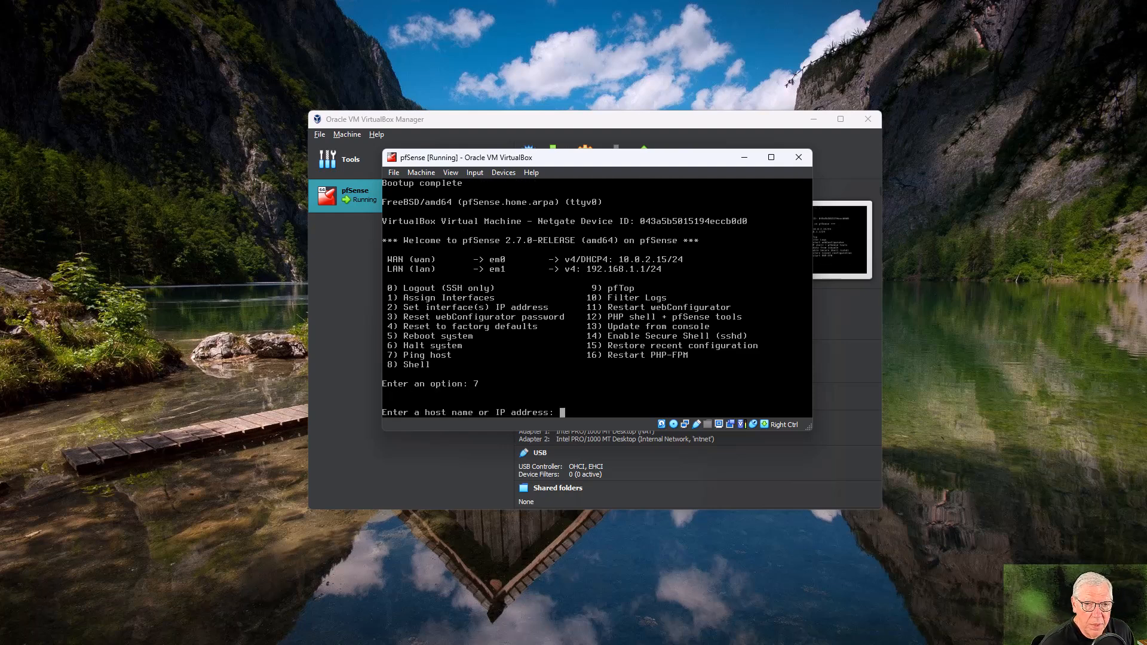
pyautogui.write('www.m')
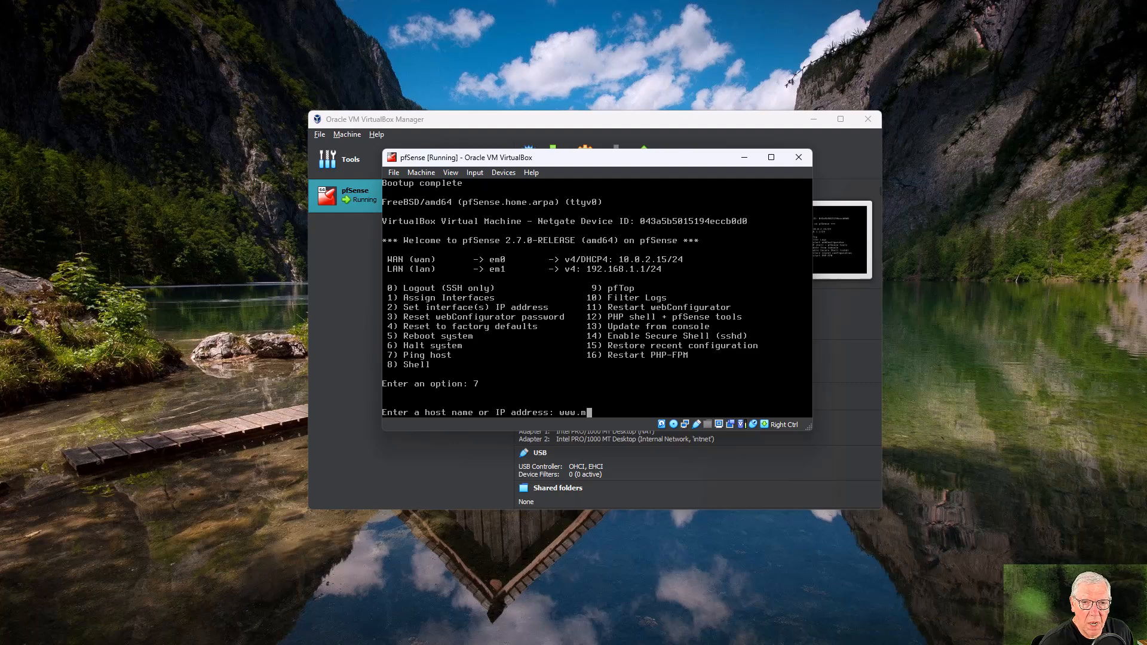
pyautogui.write('icrosoft.com')
pyautogui.press('Return')
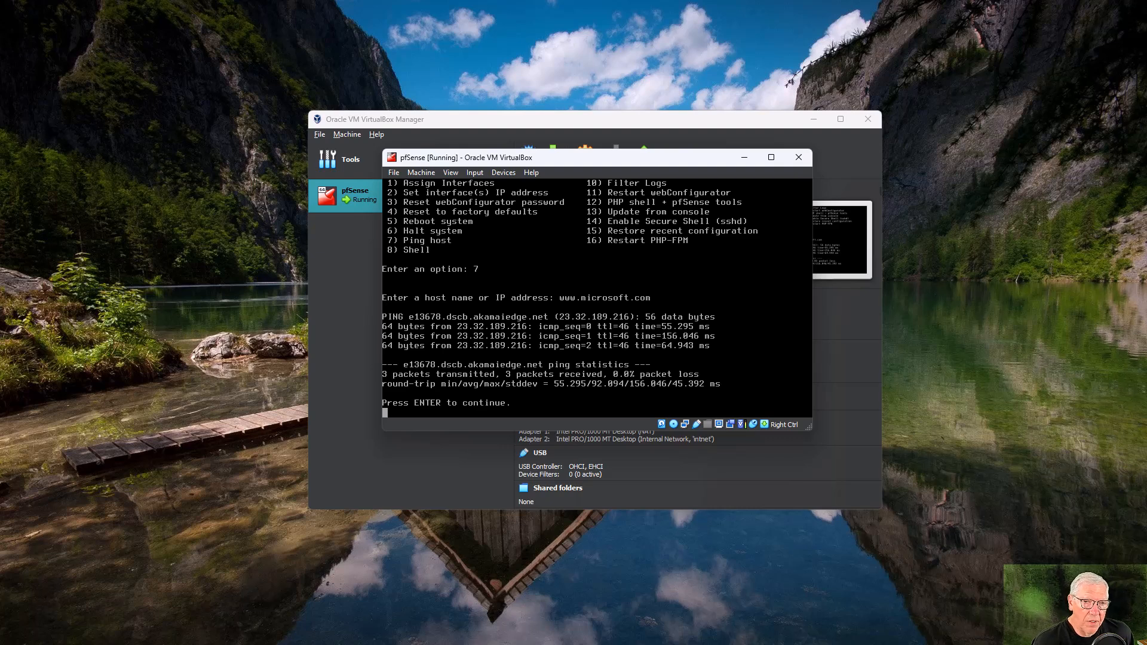
pyautogui.press('Return')
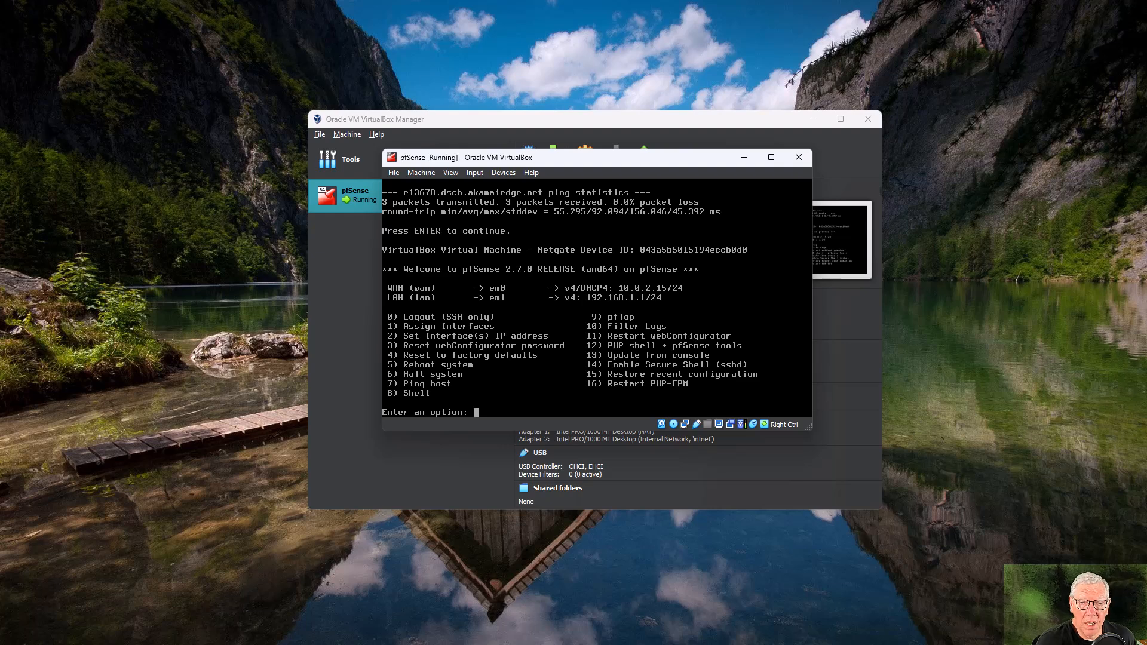
pyautogui.press('Control_R')
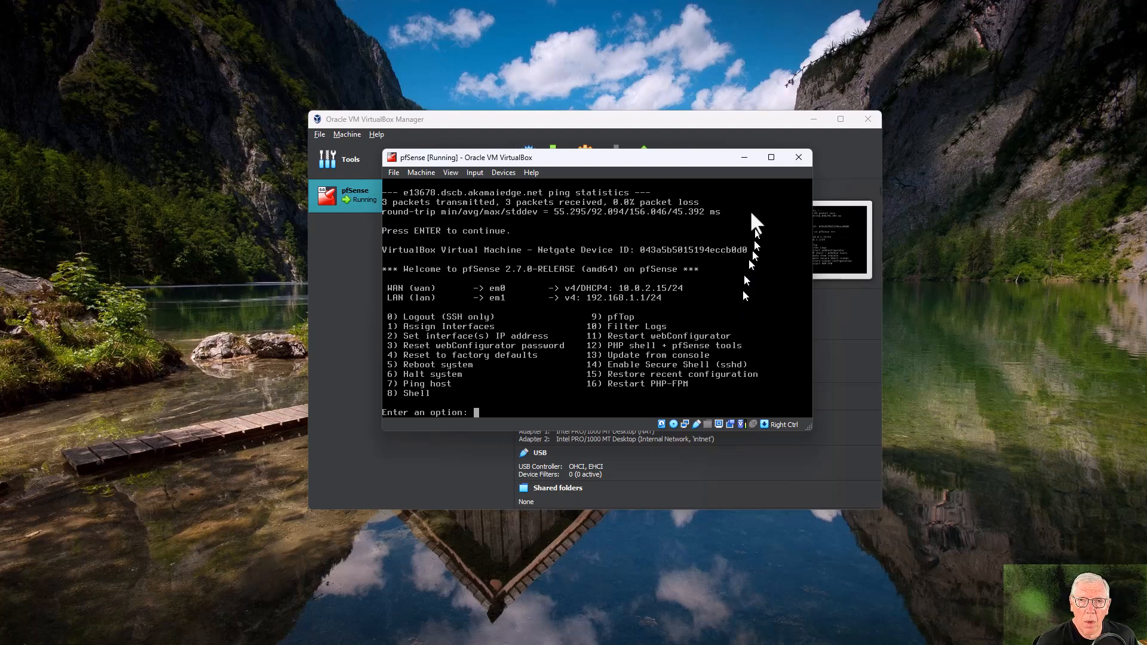
# Minimize the VM window and browse File Explorer to D:\Software\Linux\Kali Linux.
pyautogui.click(744, 157)
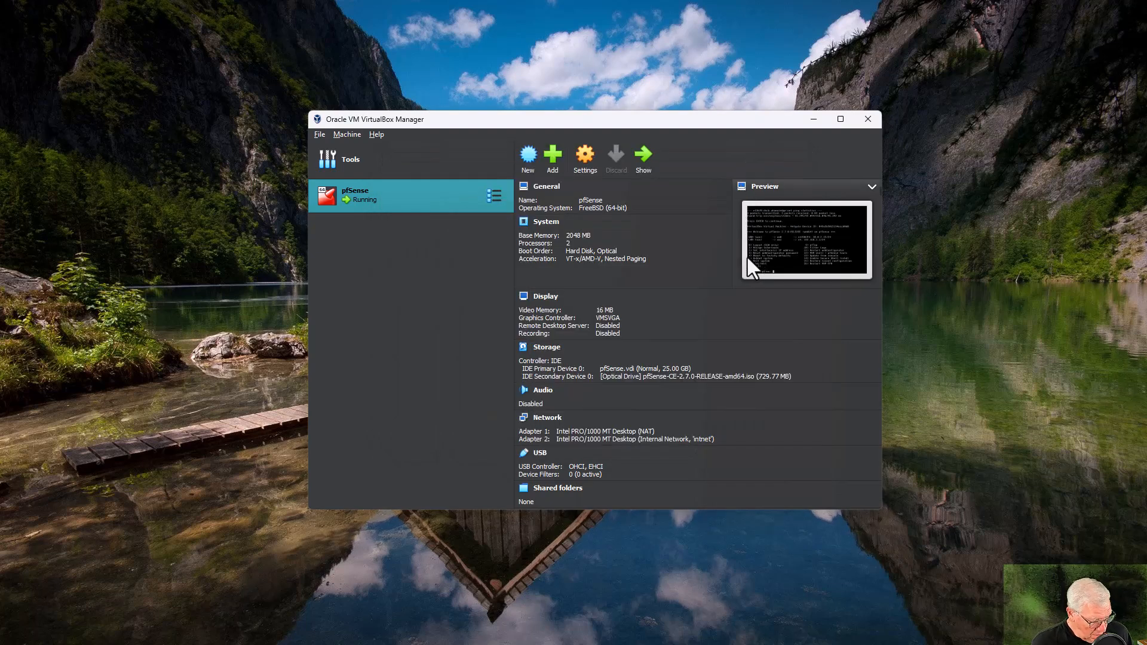
pyautogui.press('super+e')
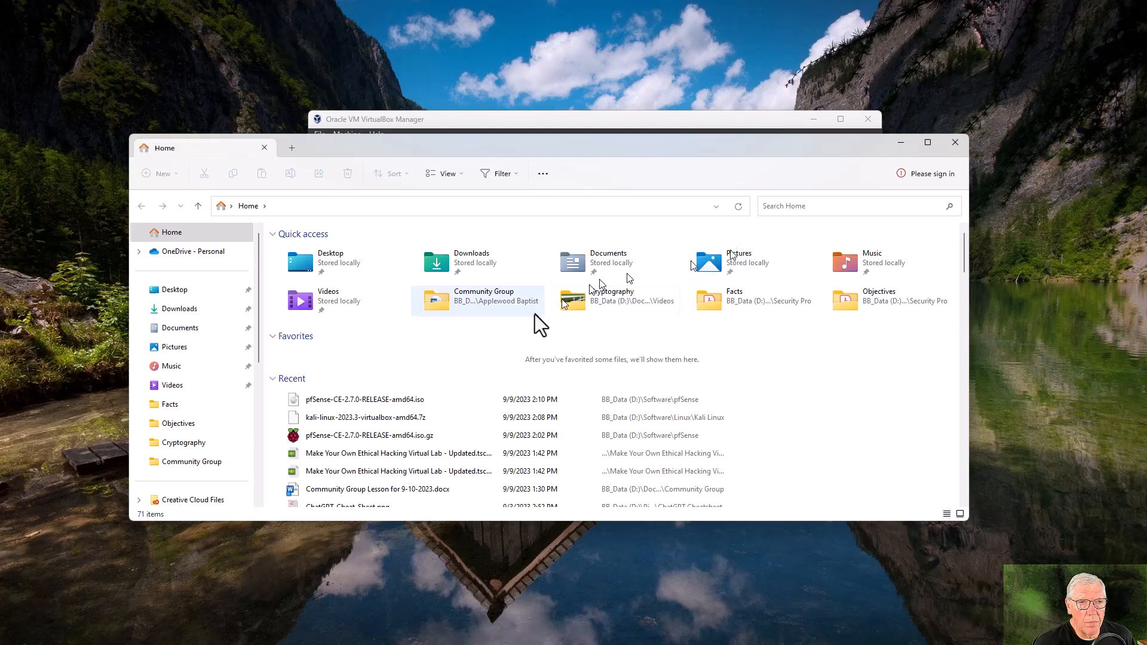
pyautogui.scroll(-3, 185, 382)
pyautogui.click(197, 405)
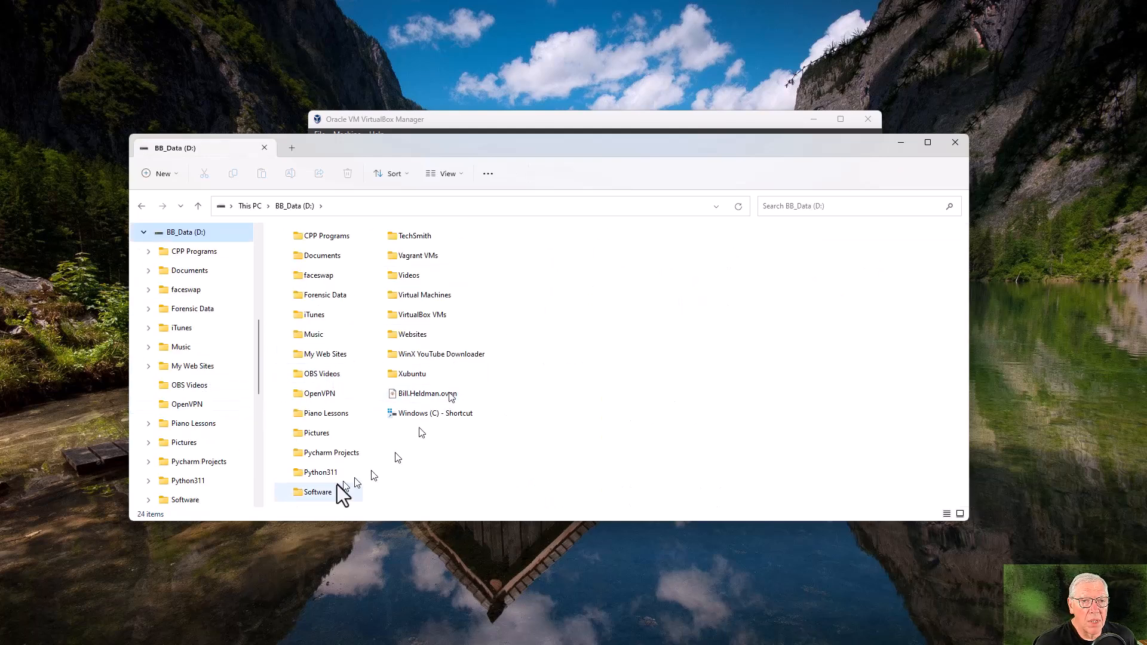
pyautogui.doubleClick(318, 491)
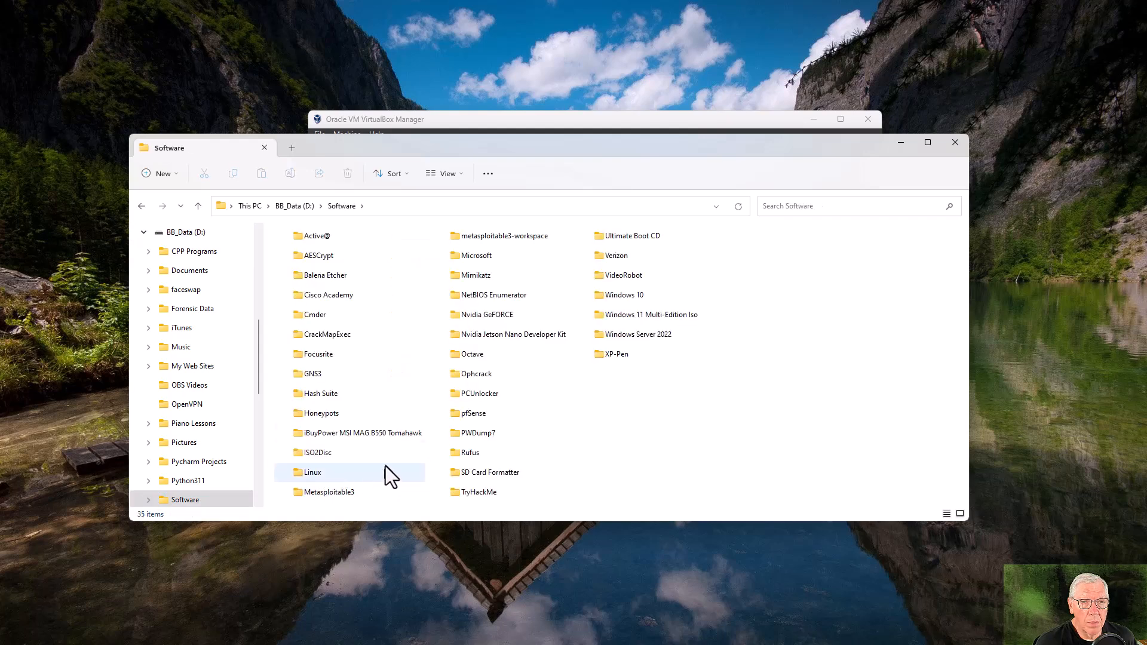
pyautogui.doubleClick(308, 471)
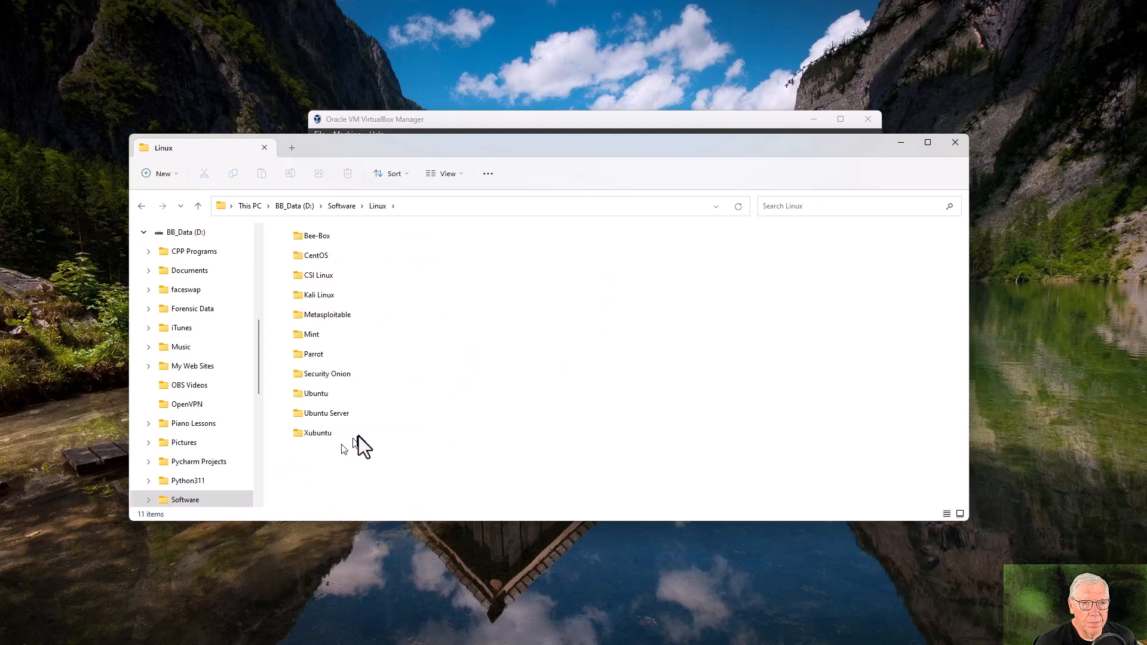
pyautogui.doubleClick(321, 296)
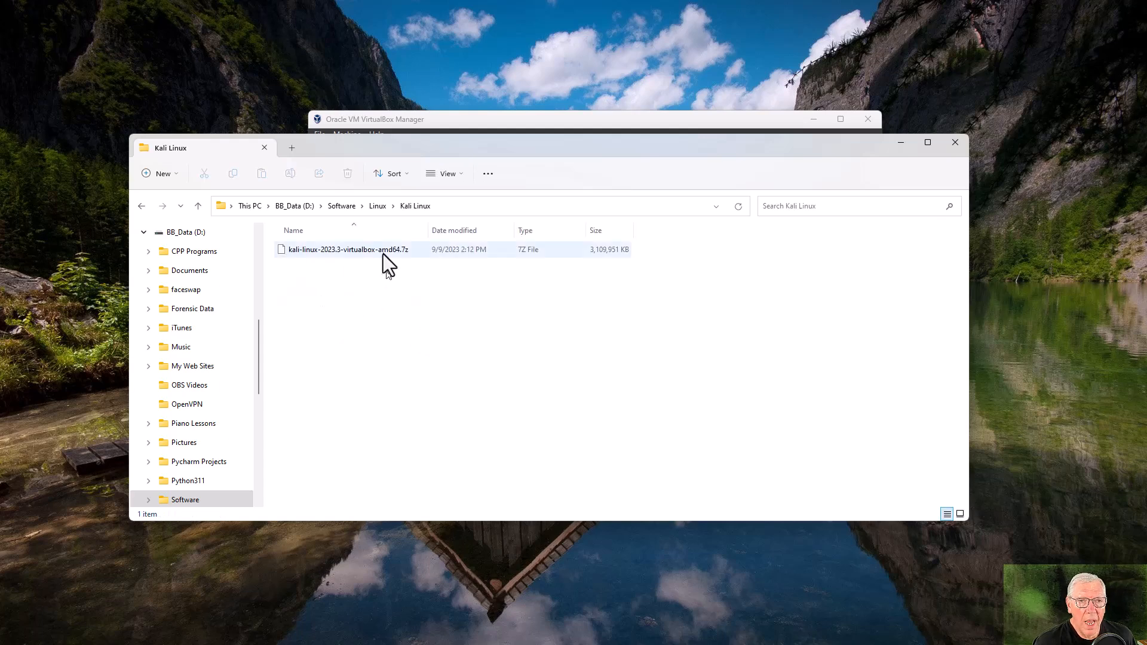
# Extract the Kali Linux .7z archive in place with 7-Zip Extract Here.
pyautogui.click(382, 250)
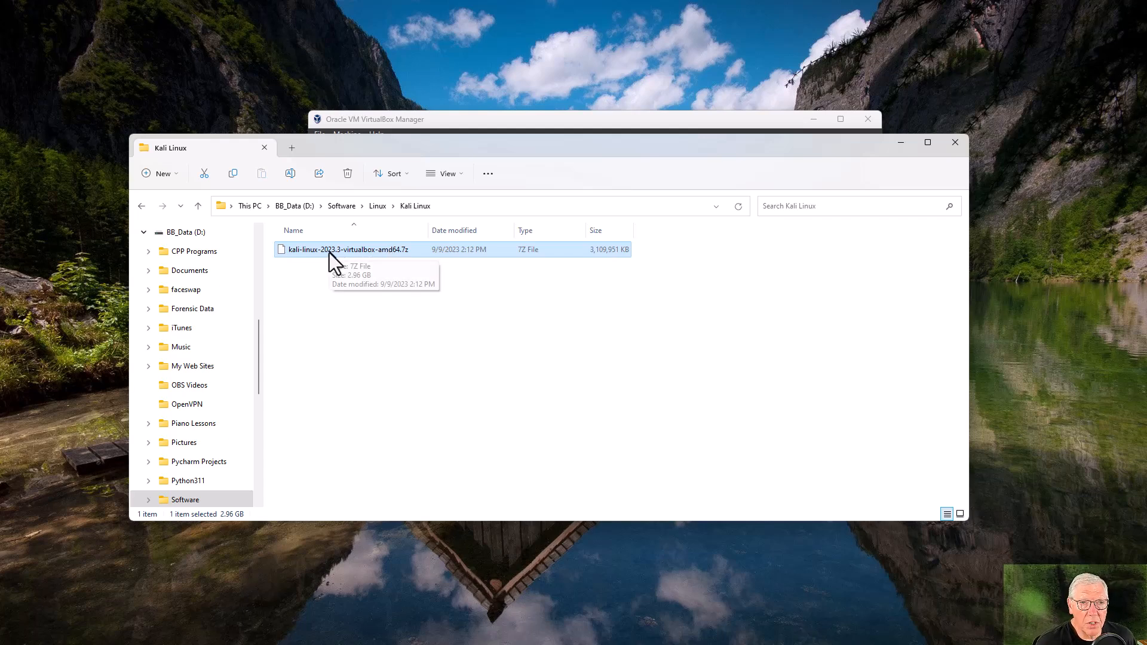
pyautogui.rightClick(406, 253)
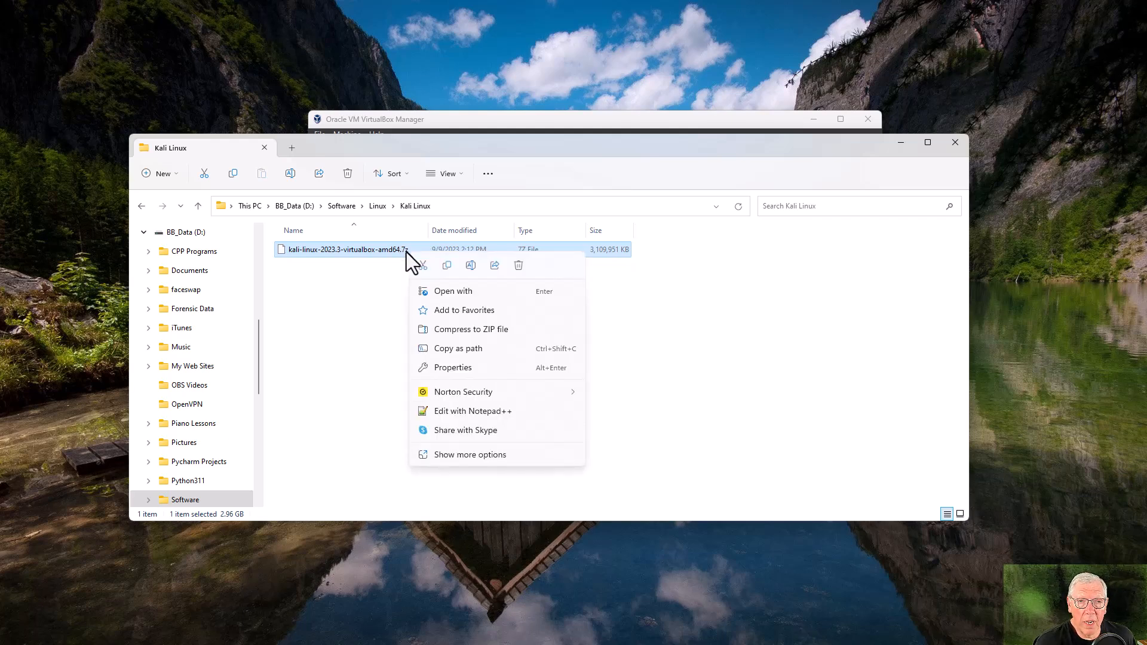
pyautogui.click(475, 454)
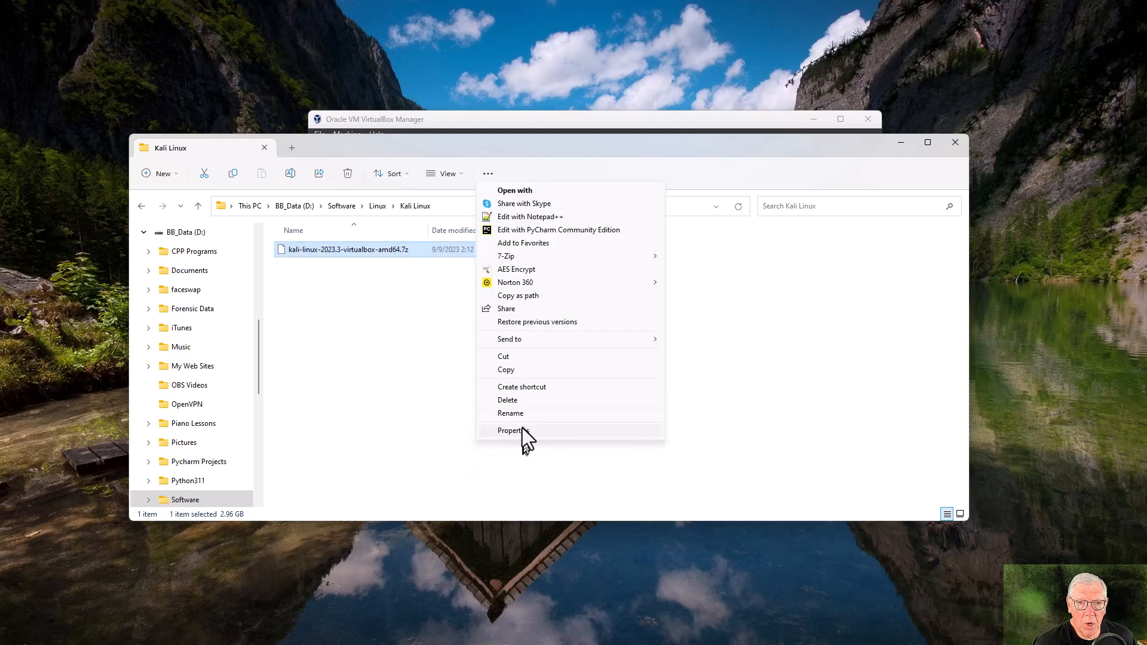
pyautogui.moveTo(549, 261)
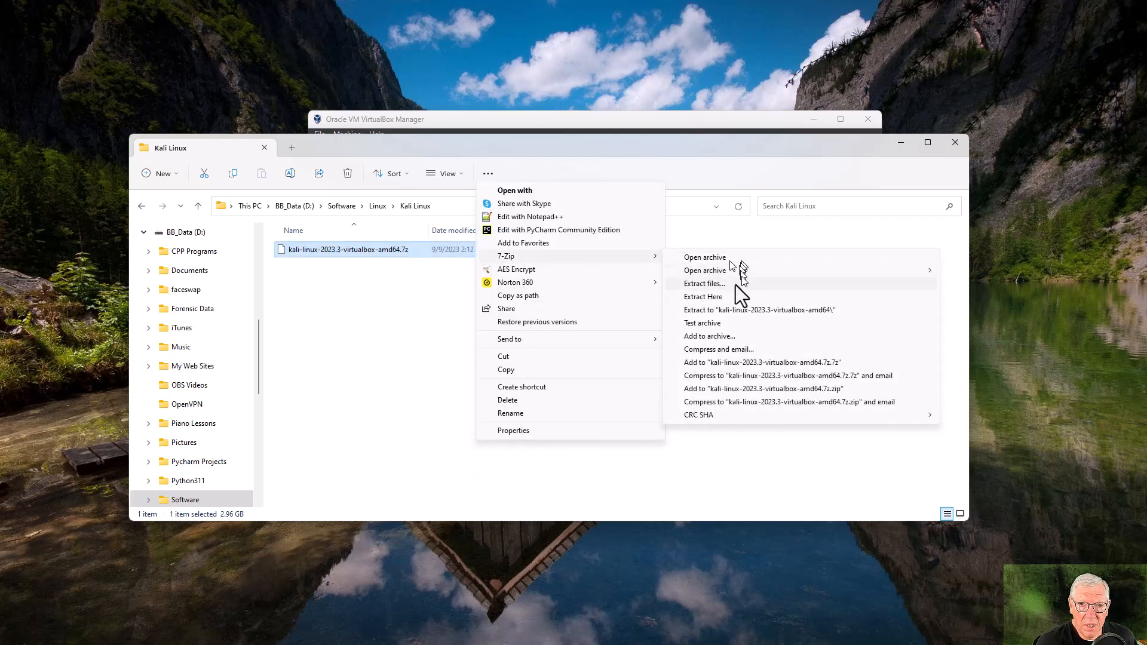
pyautogui.click(729, 299)
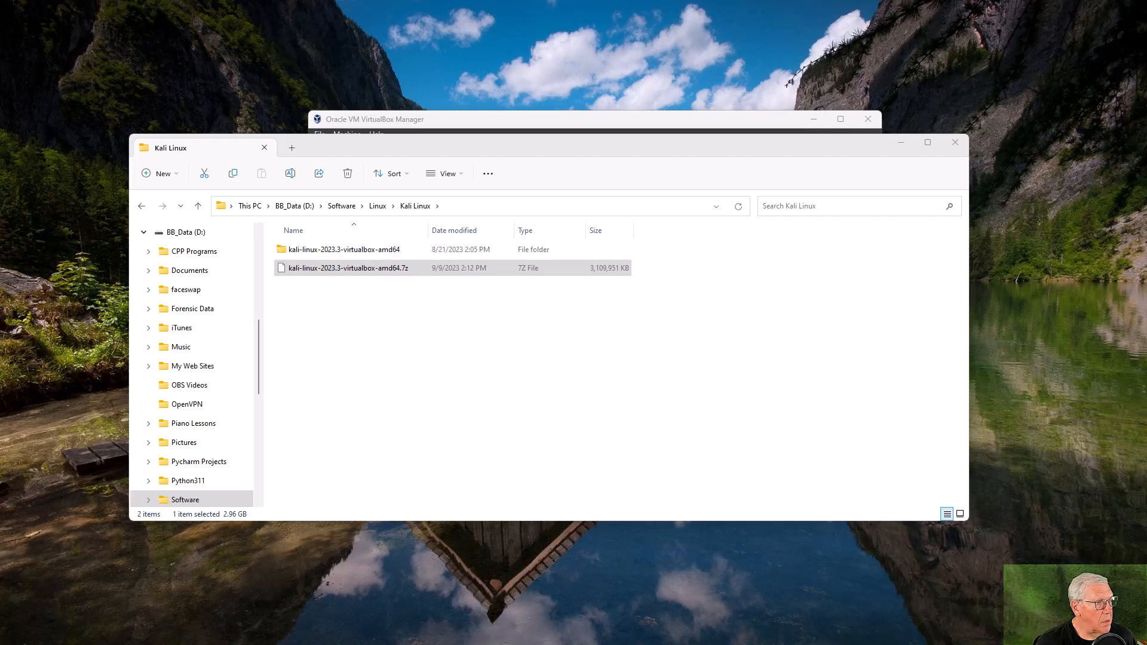
# Open the extracted kali-linux-2023.3-virtualbox-amd64 folder and widen its Name and Type columns.
pyautogui.moveTo(382, 292); pyautogui.dragTo(585, 291)
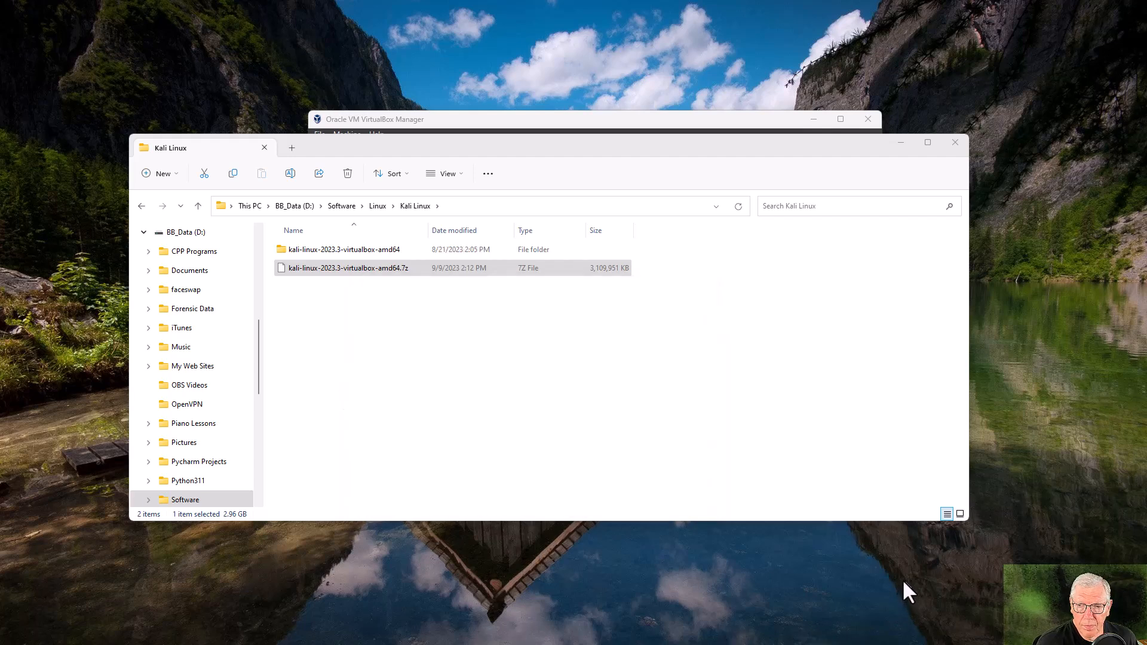
pyautogui.doubleClick(338, 253)
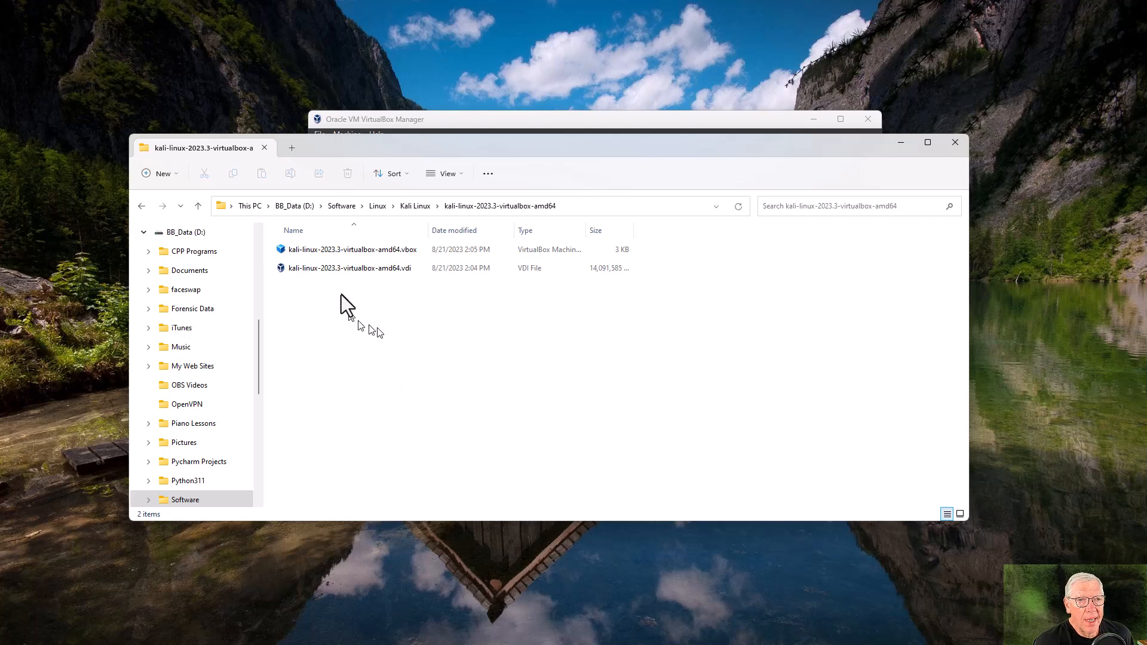
pyautogui.moveTo(429, 230); pyautogui.dragTo(479, 233)
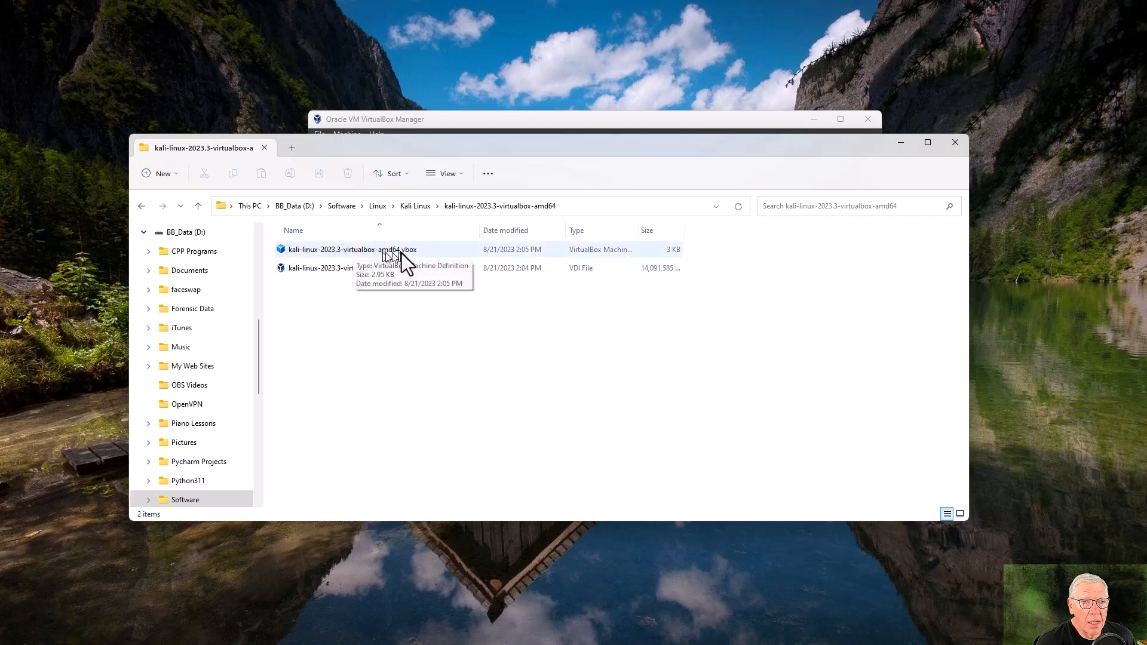
pyautogui.moveTo(637, 232); pyautogui.dragTo(698, 235)
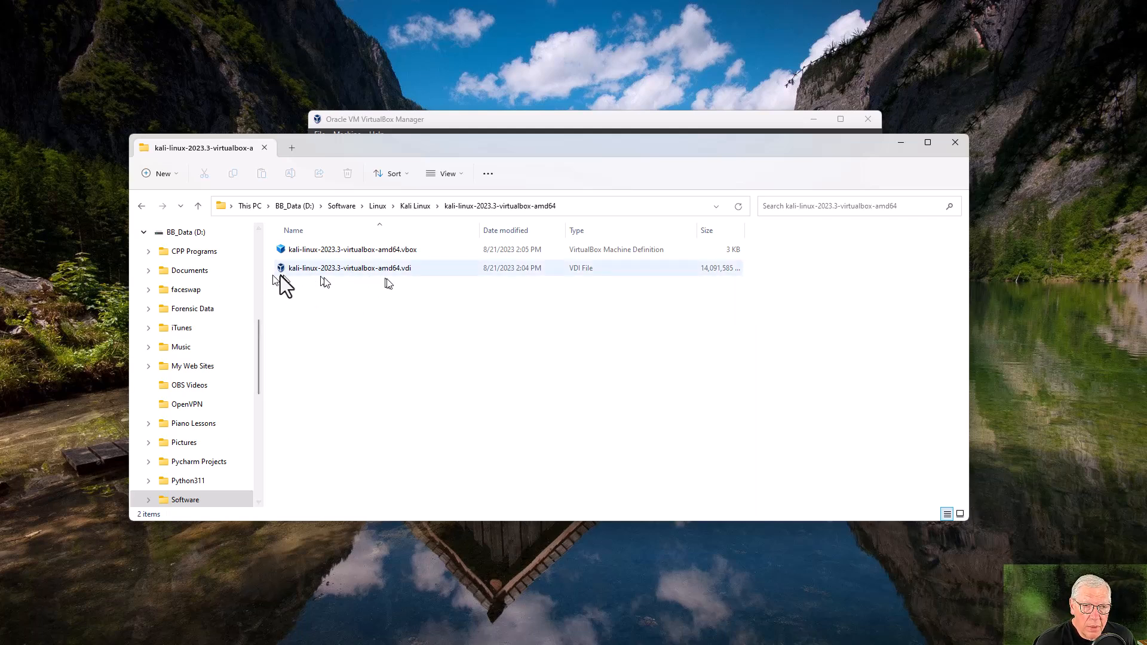
# Register the Kali VM in VirtualBox Manager from its .vbox file, then minimize File Explorer.
pyautogui.doubleClick(317, 267)
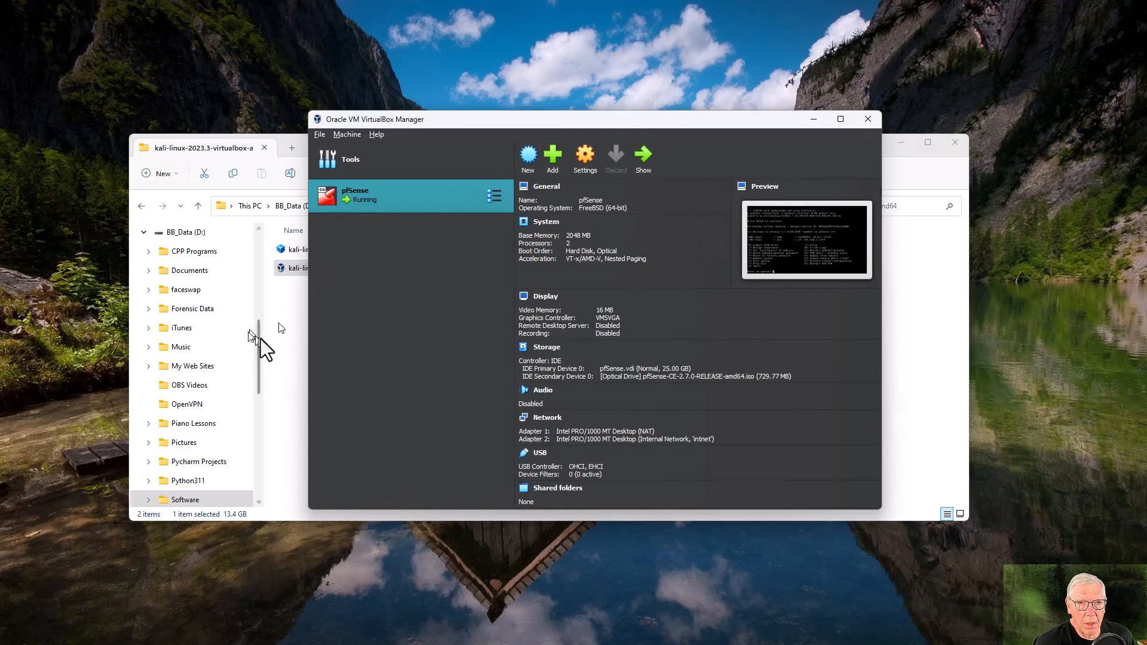
pyautogui.click(908, 343)
pyautogui.doubleClick(363, 249)
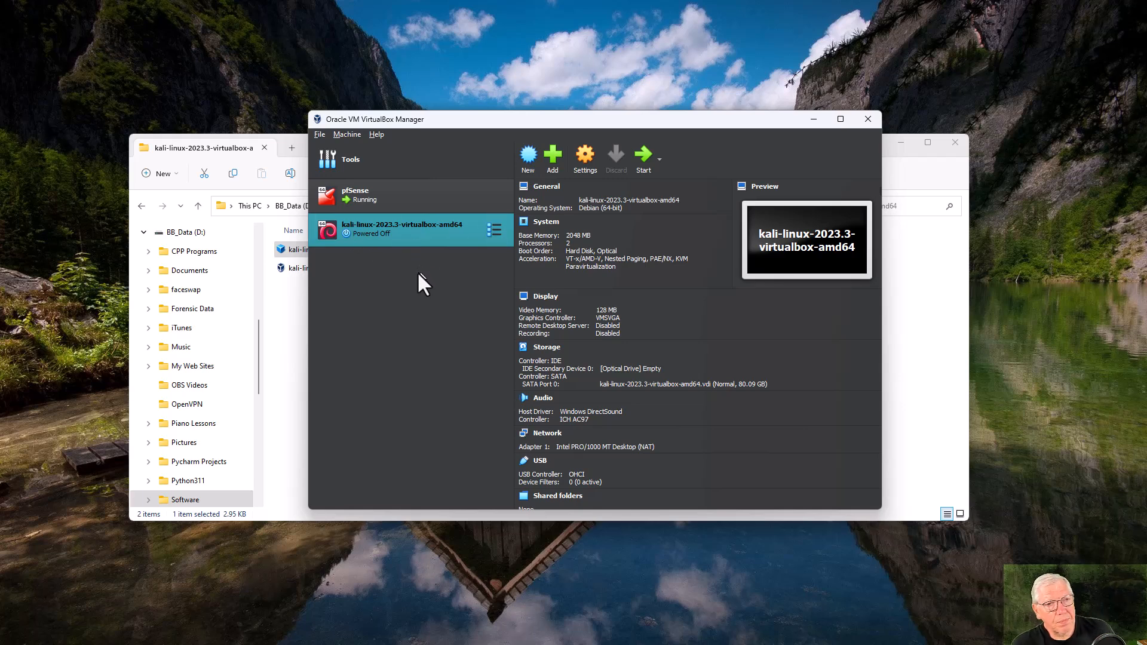
pyautogui.click(299, 292)
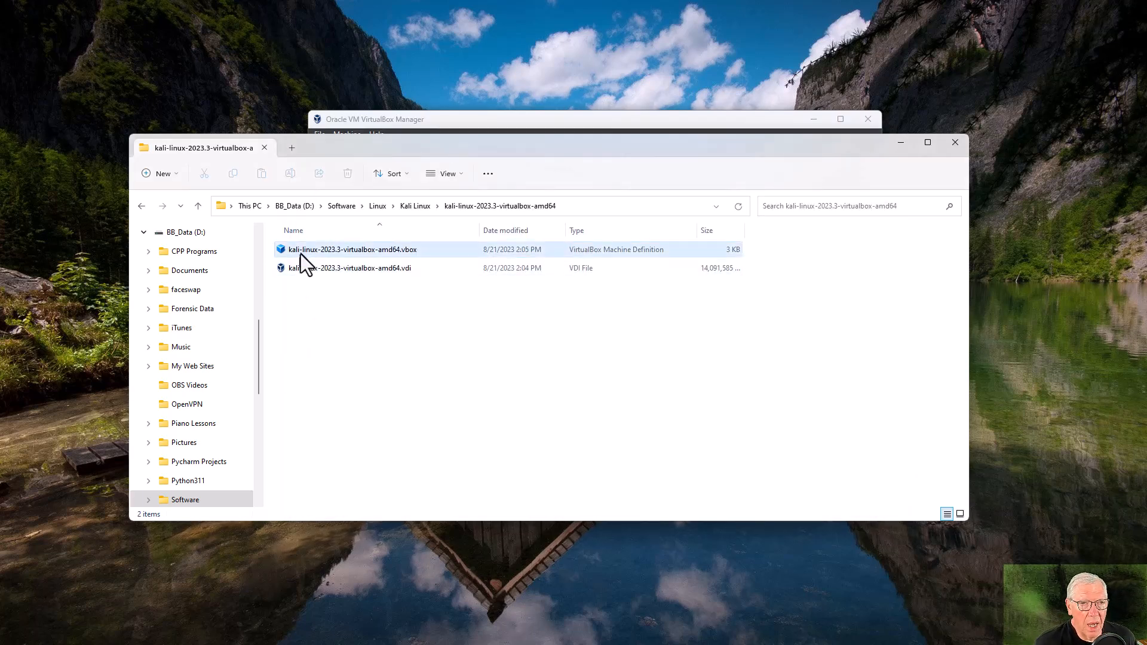
pyautogui.click(564, 123)
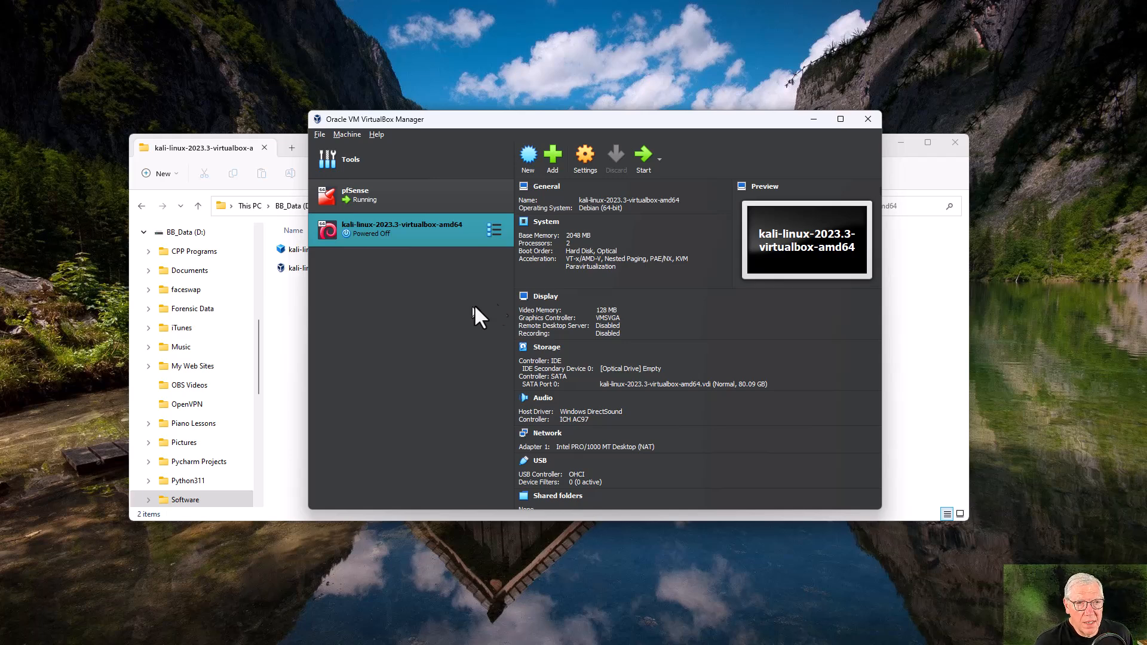
pyautogui.click(901, 144)
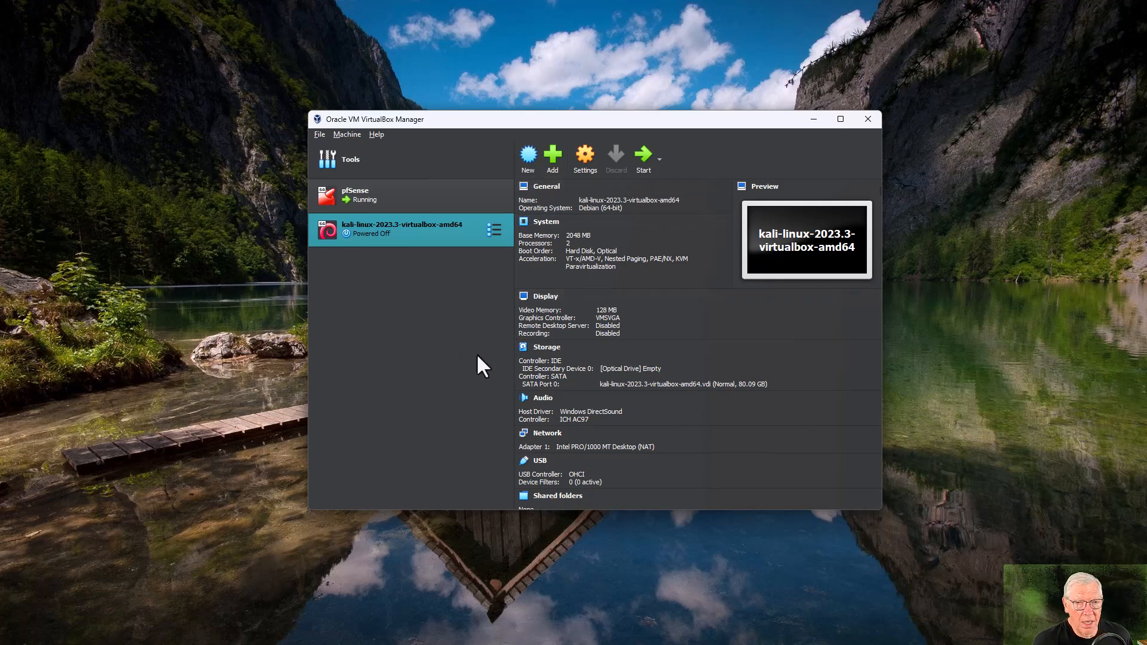
pyautogui.scroll(-2, 791, 371)
pyautogui.scroll(-3, 792, 370)
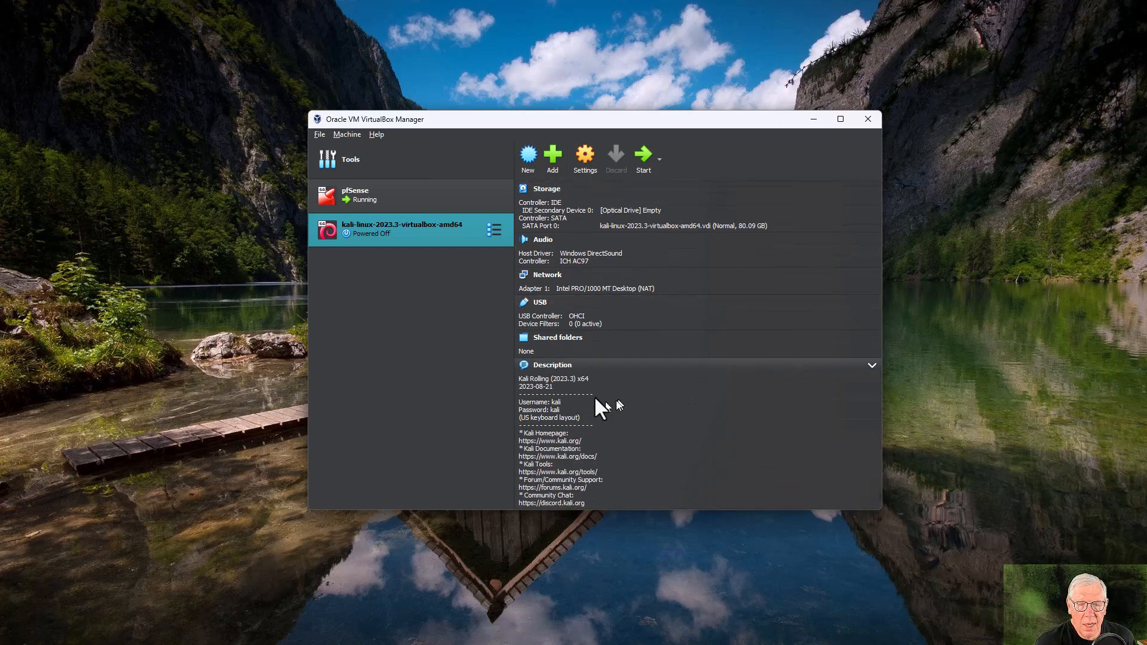
pyautogui.scroll(1, 750, 320)
pyautogui.scroll(3, 754, 330)
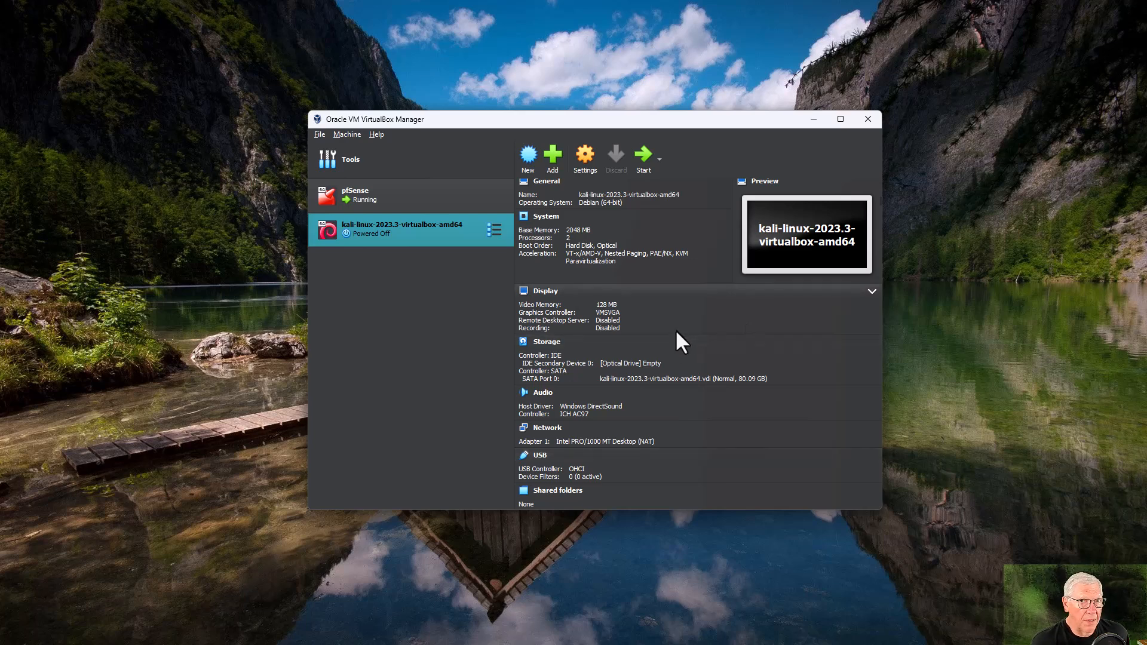
pyautogui.scroll(1, 666, 328)
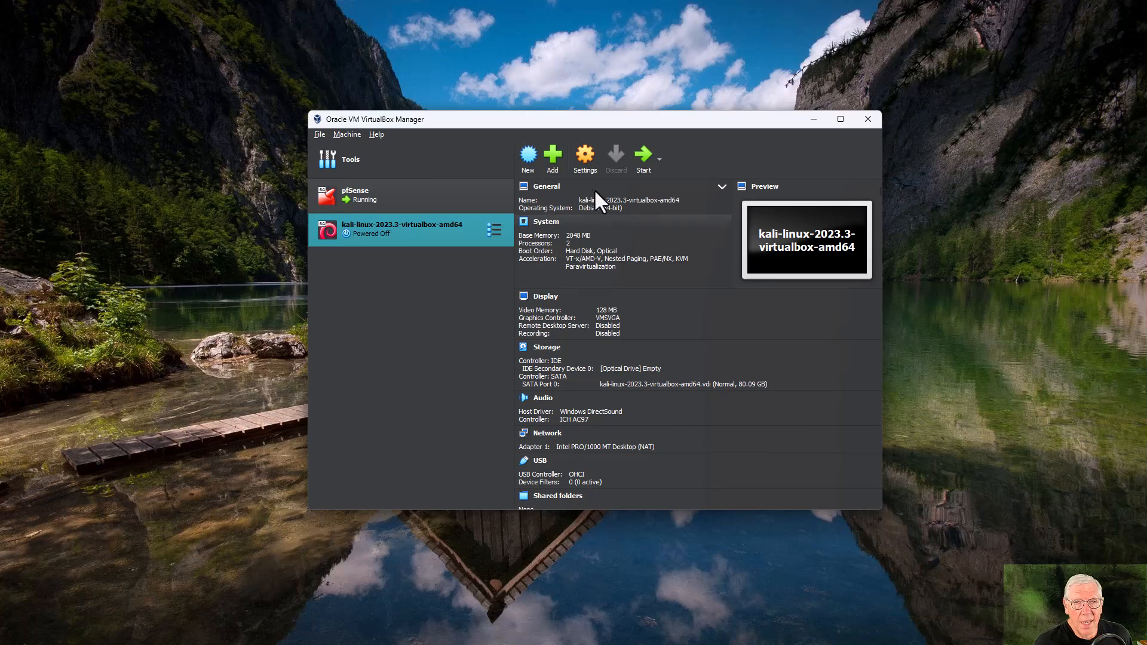
# Attach the Kali VM's Adapter 1 to Internal Network 'intnet', save, and start the VM.
pyautogui.click(586, 158)
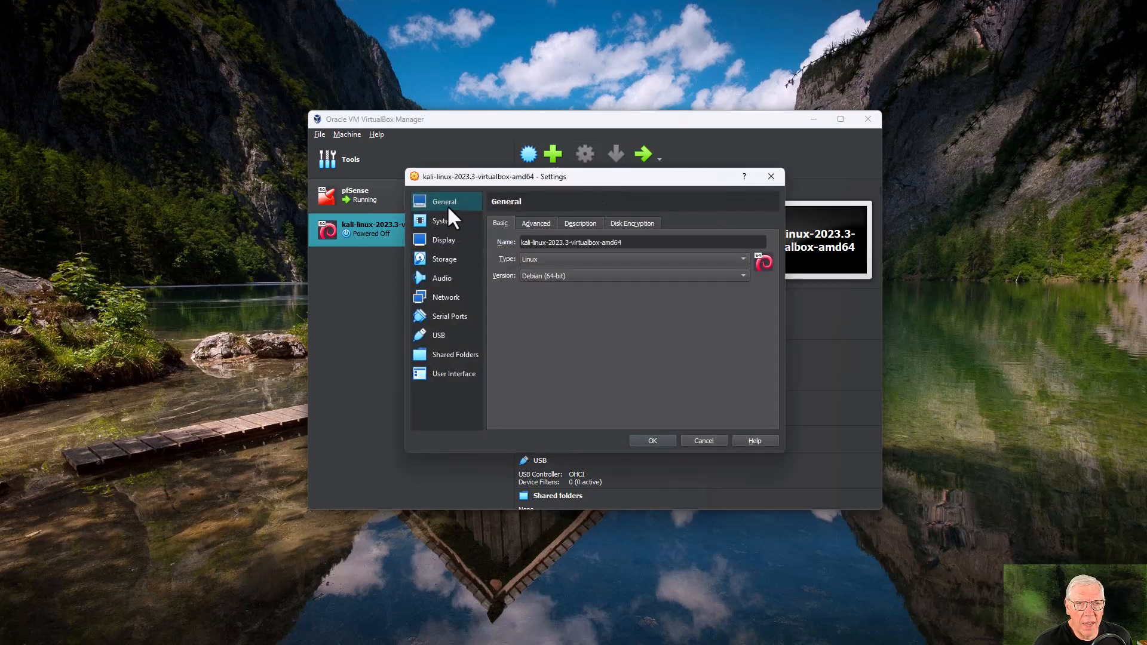
pyautogui.click(442, 240)
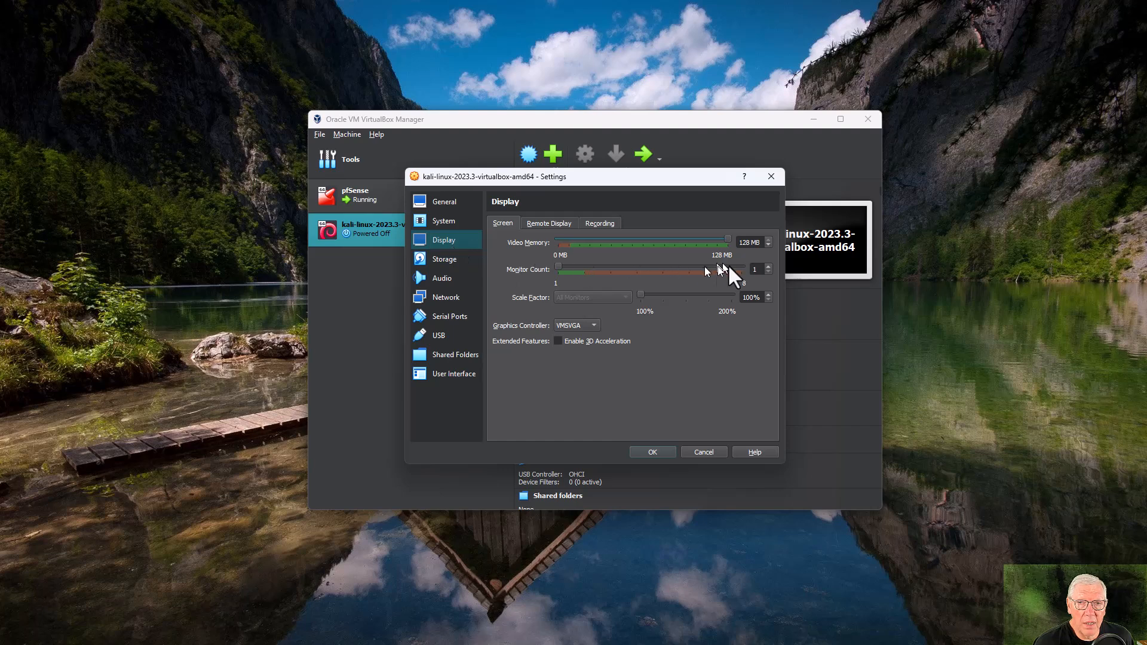
pyautogui.click(453, 201)
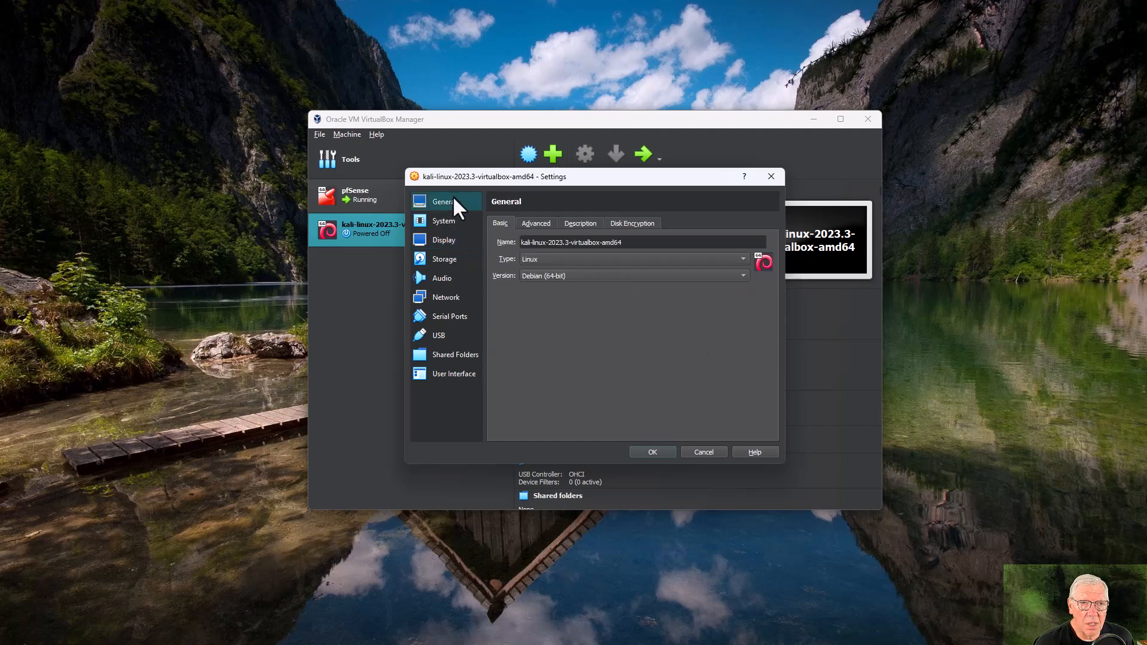
pyautogui.click(540, 224)
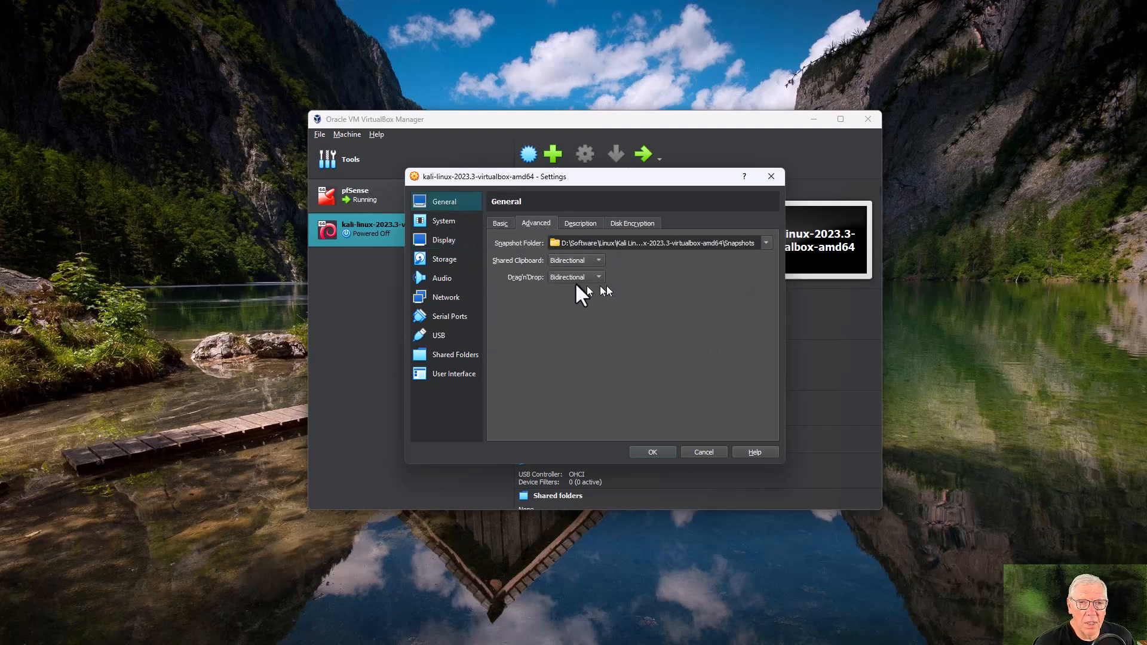
pyautogui.click(437, 222)
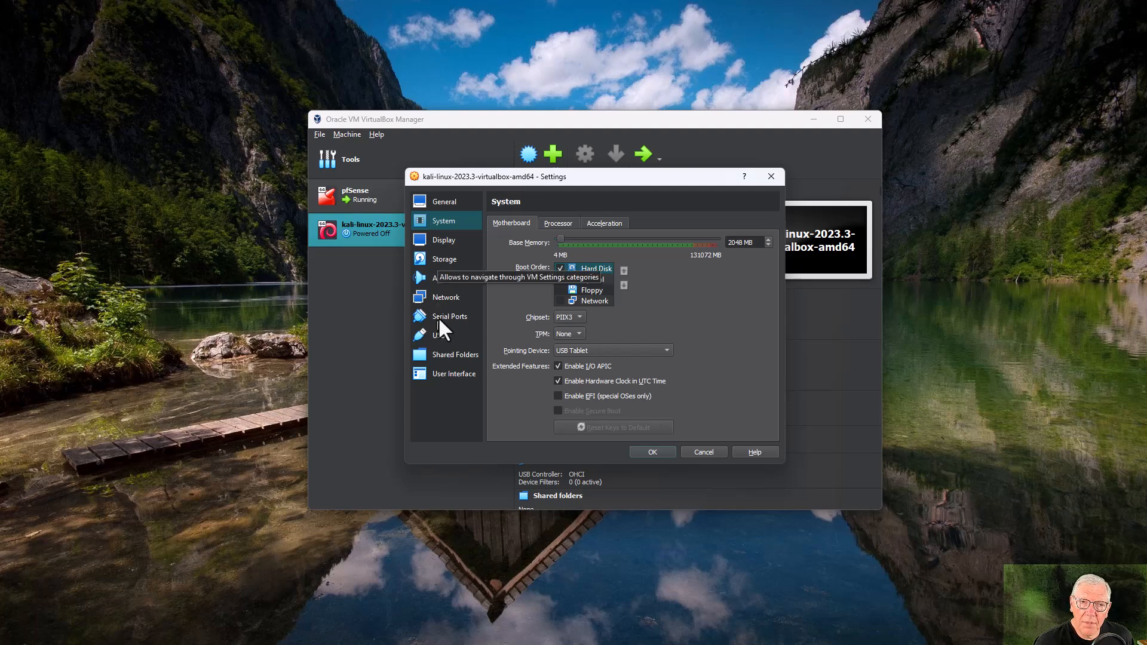
pyautogui.click(445, 298)
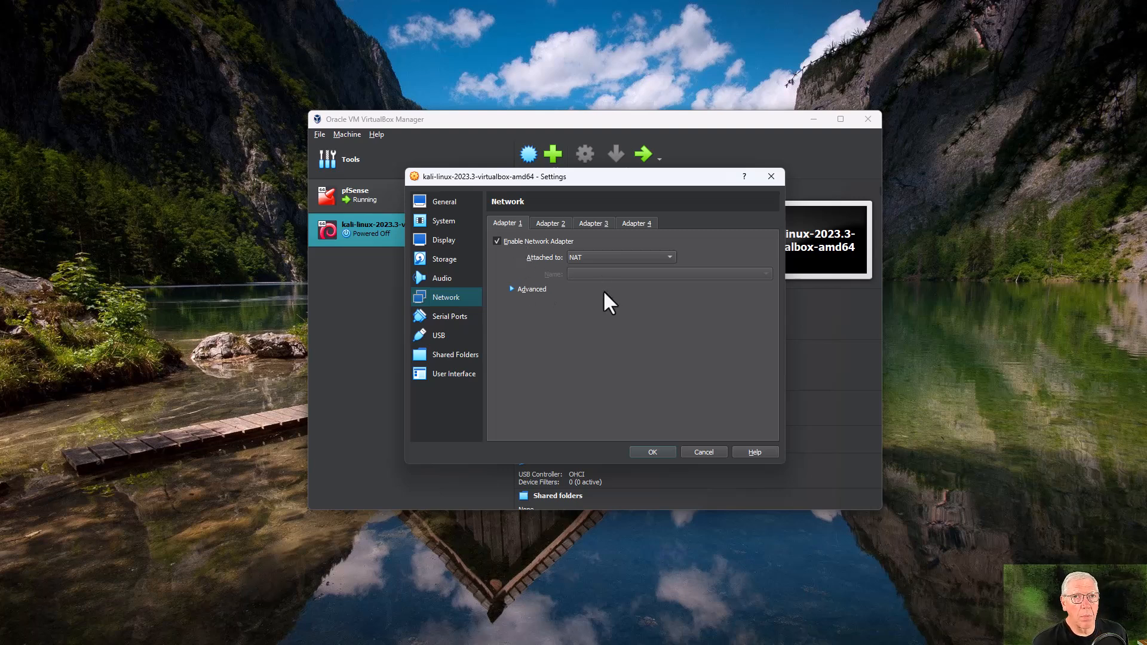
pyautogui.click(613, 259)
pyautogui.click(606, 283)
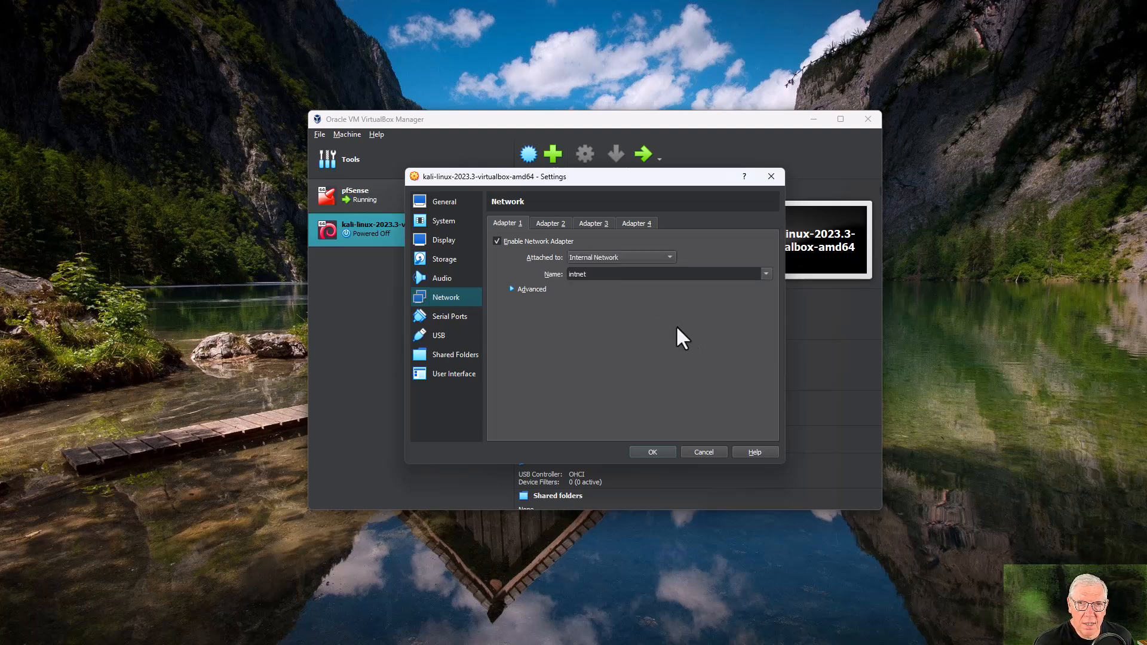
pyautogui.click(661, 452)
pyautogui.click(641, 155)
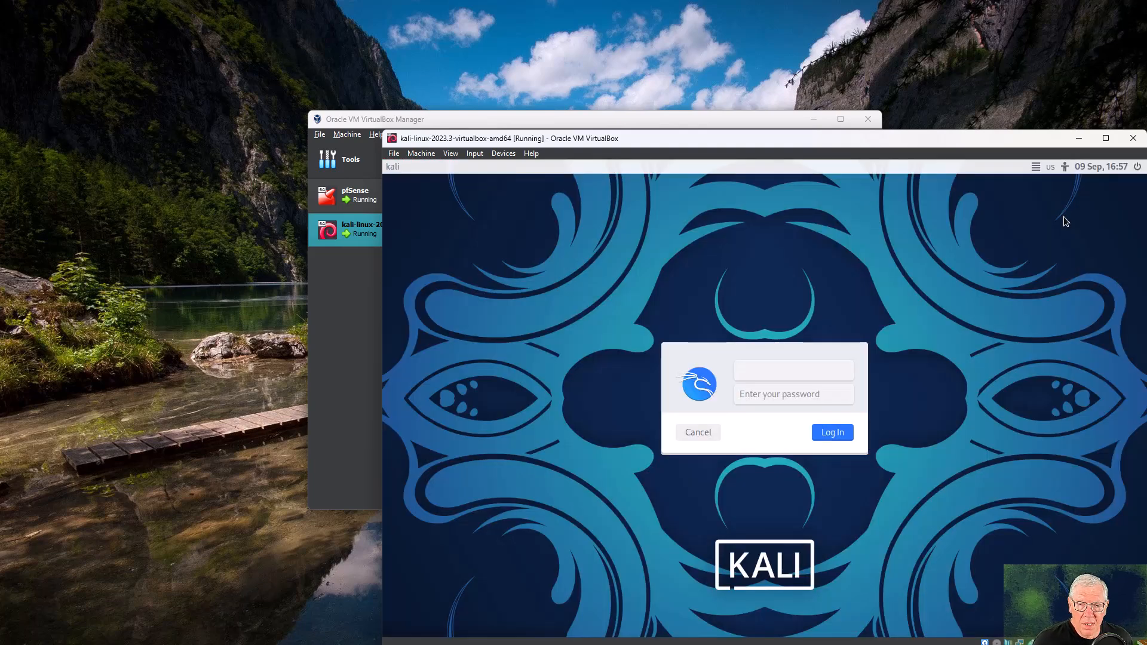
# Move the Kali VM window into view and enter the login username, moving to the password field.
pyautogui.moveTo(995, 138); pyautogui.dragTo(824, 56)
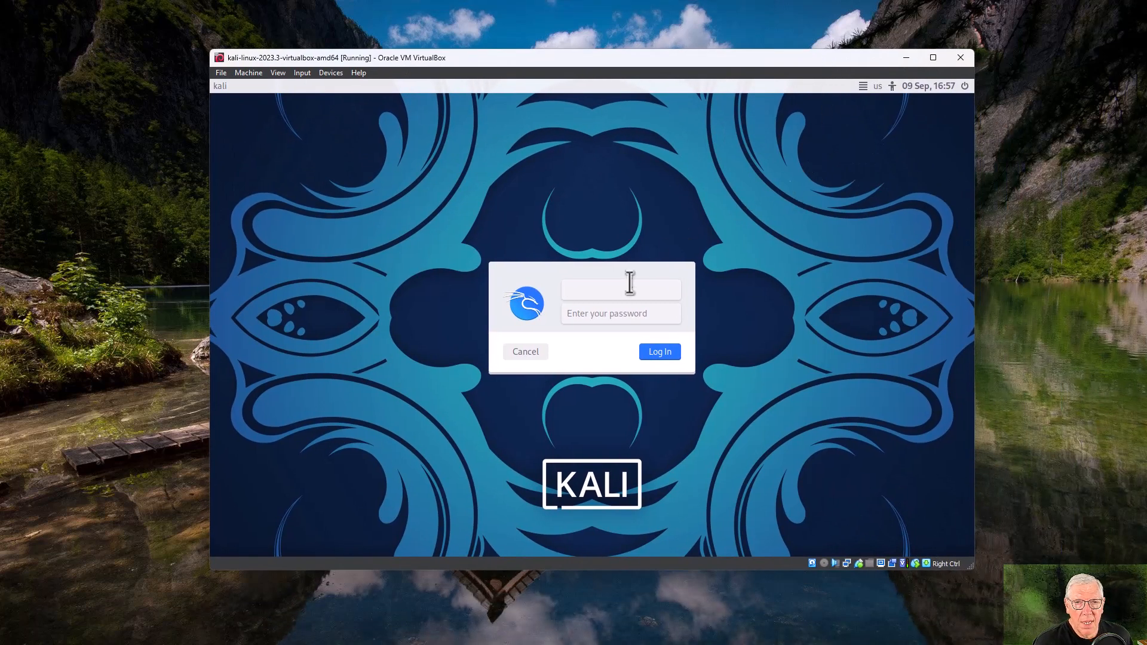
pyautogui.write('kali')
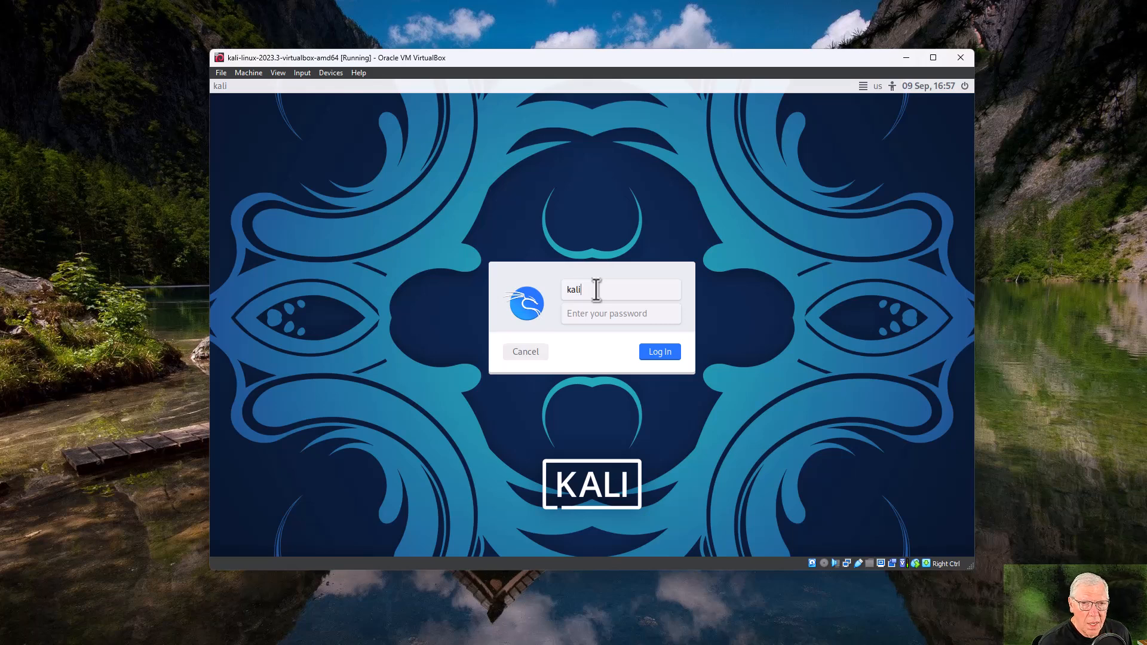
pyautogui.press('Tab')
pyautogui.write('kali')
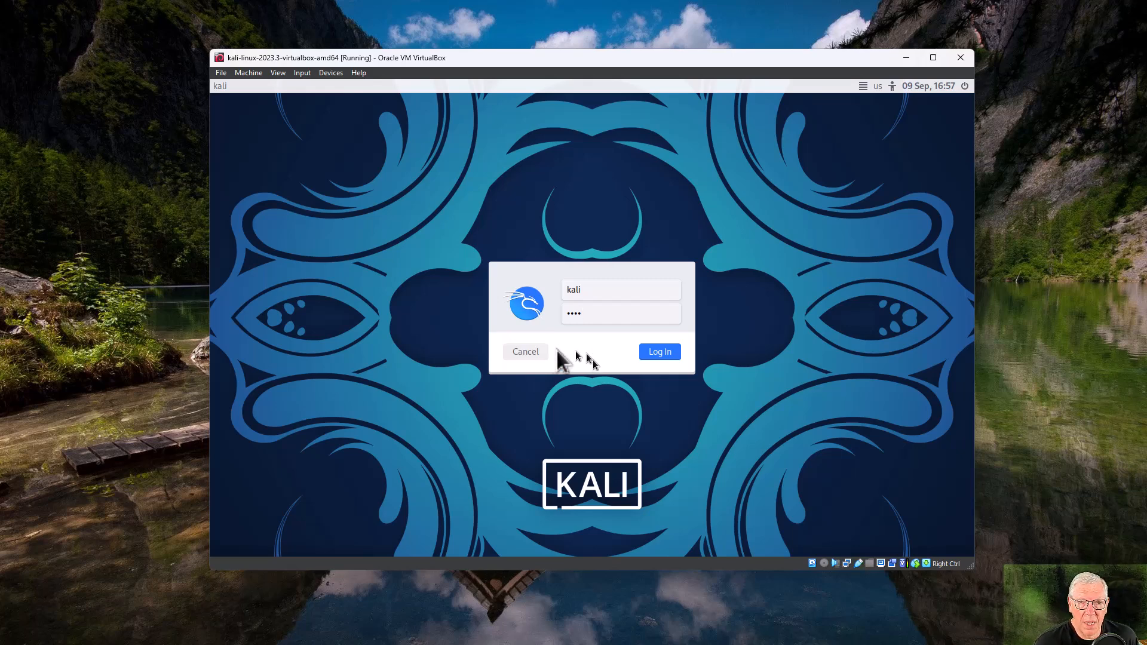
# Submit the Kali login form to reach the desktop.
pyautogui.click(654, 357)
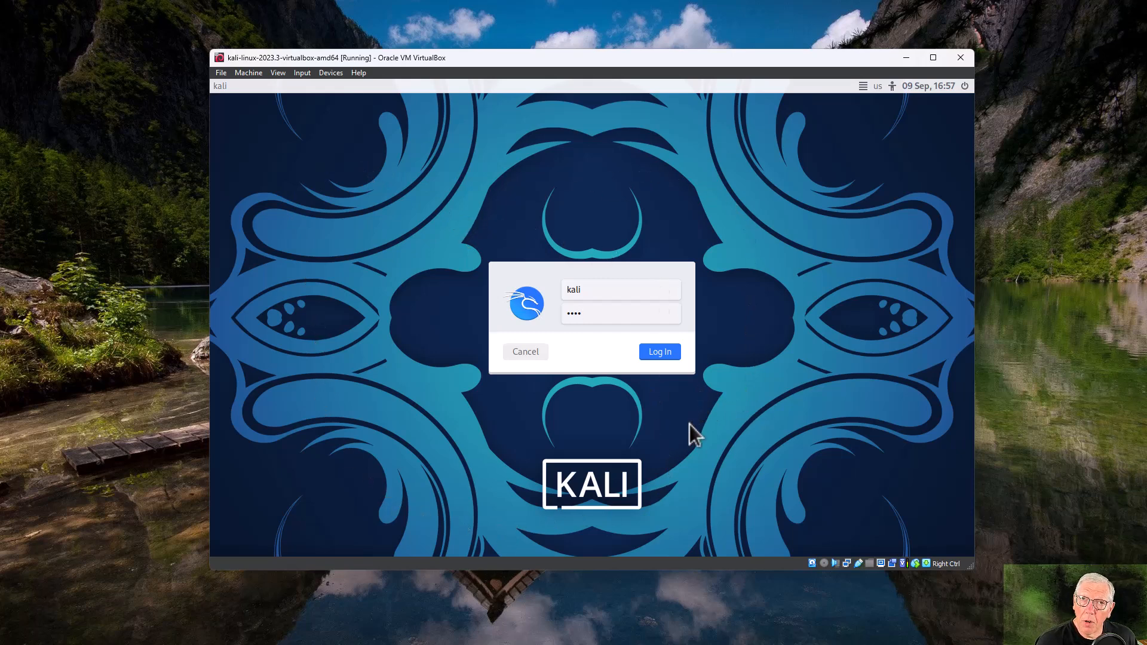
pyautogui.click(658, 353)
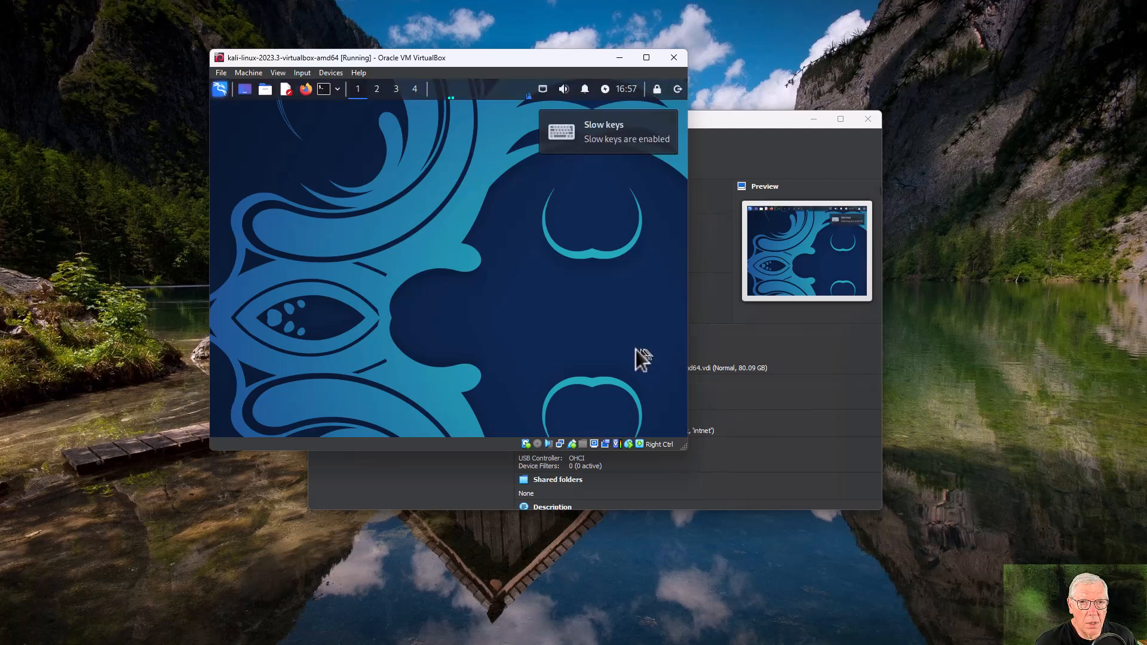
# Maximize the Kali VM window and browse the tool categories in the Kali applications menu.
pyautogui.click(646, 57)
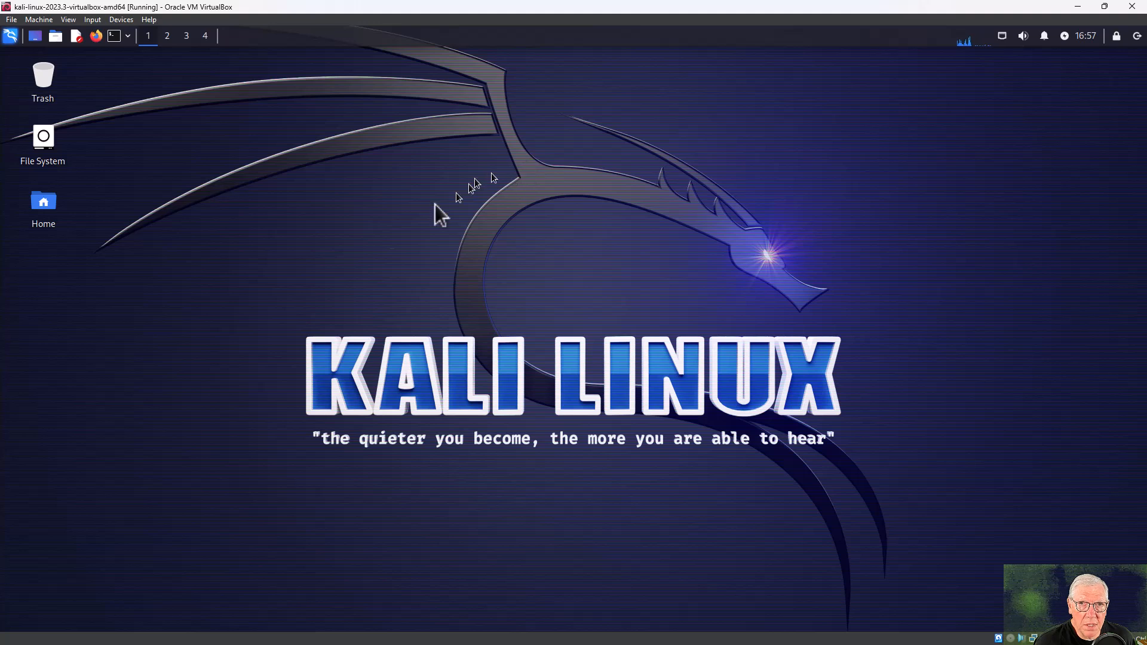
pyautogui.click(10, 36)
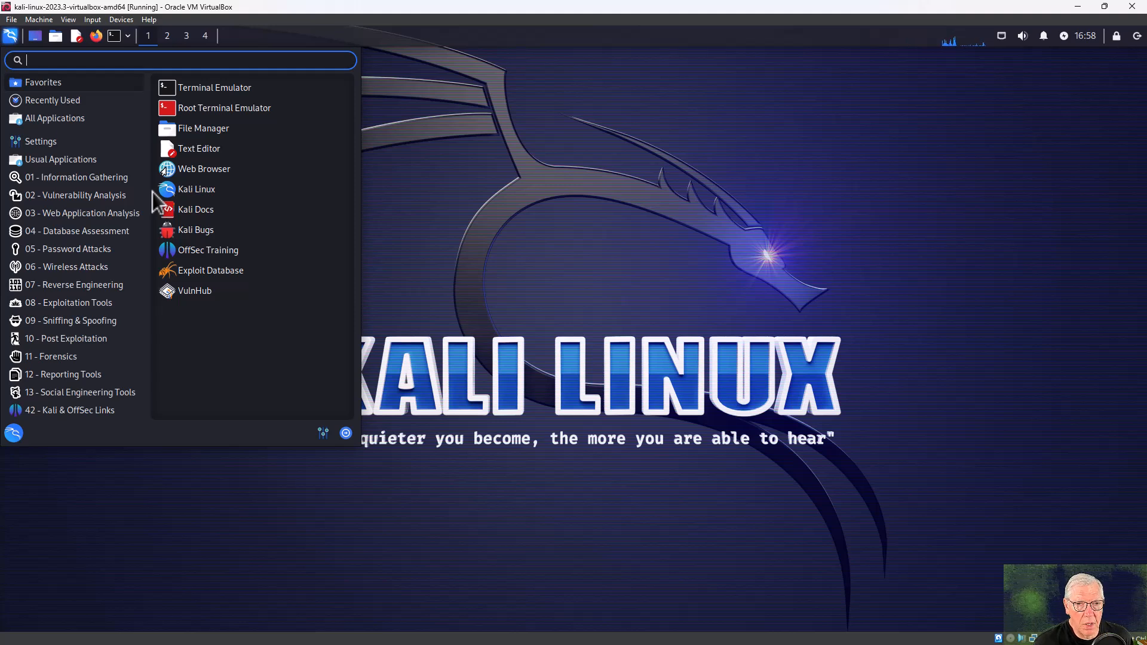
pyautogui.click(10, 37)
pyautogui.click(10, 37)
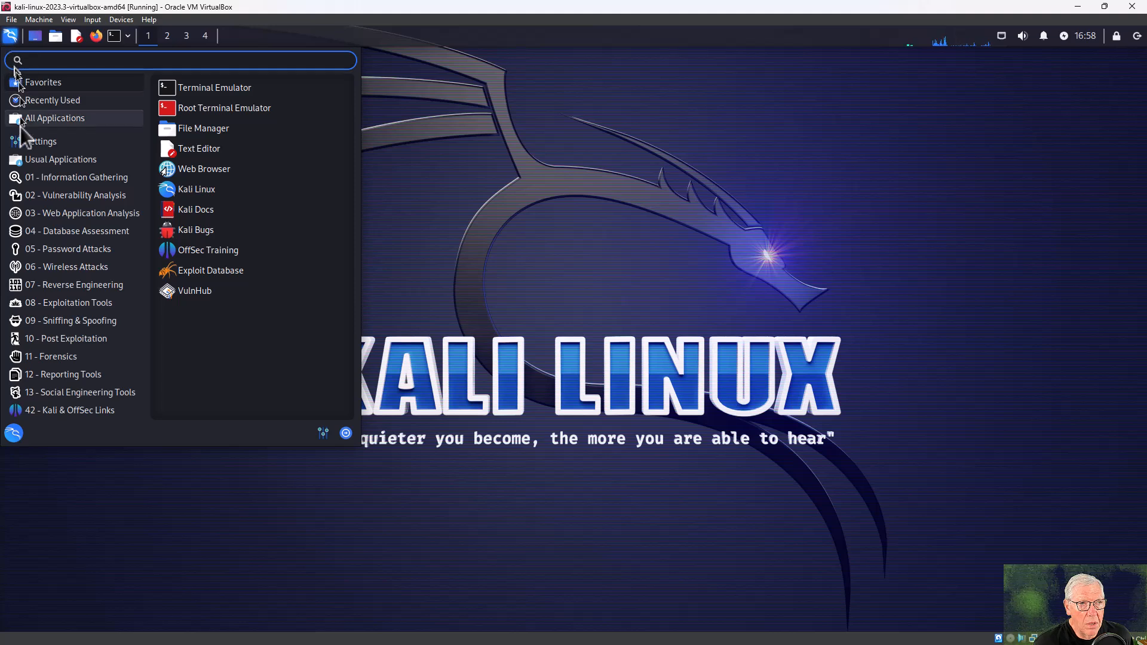
pyautogui.moveTo(90, 403)
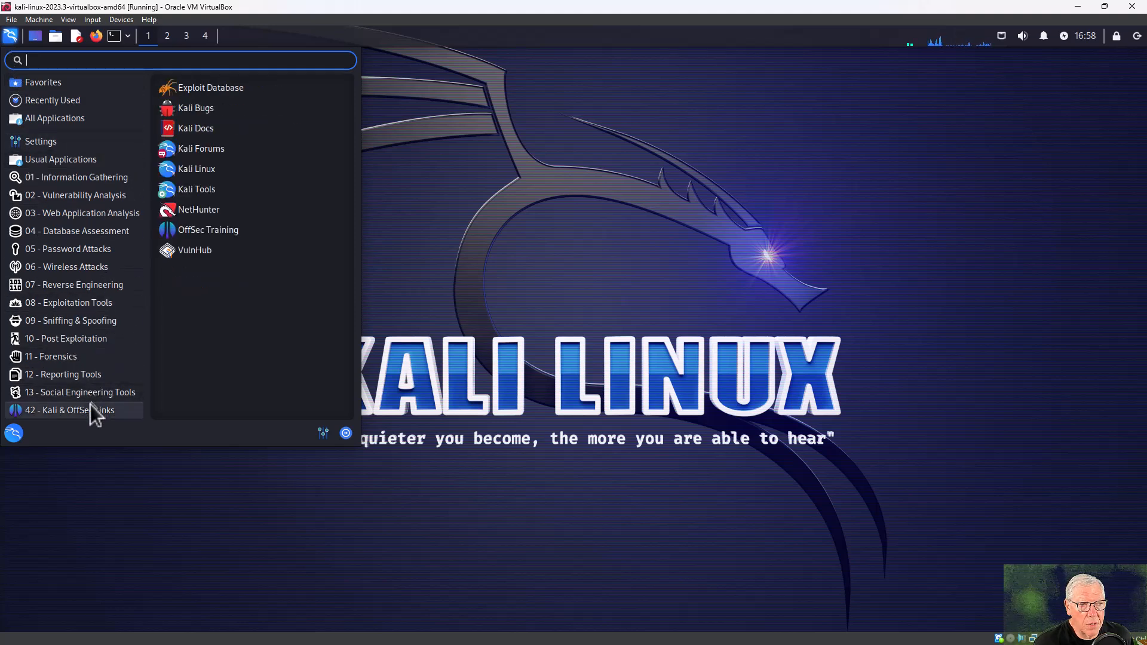
pyautogui.moveTo(67, 180)
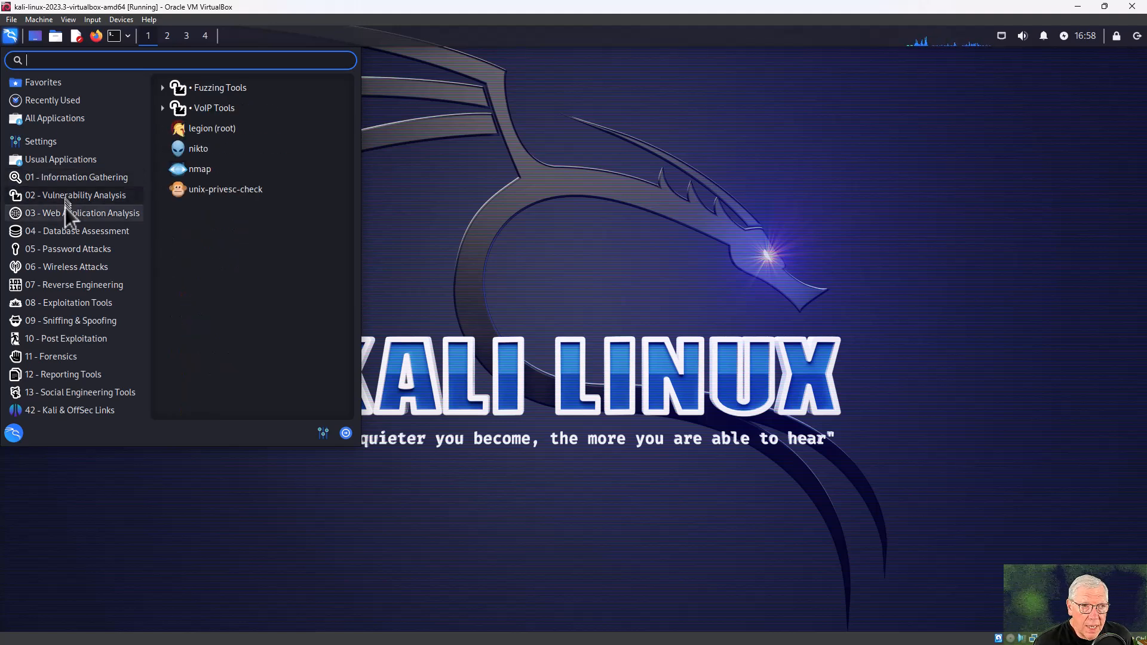
pyautogui.moveTo(66, 211)
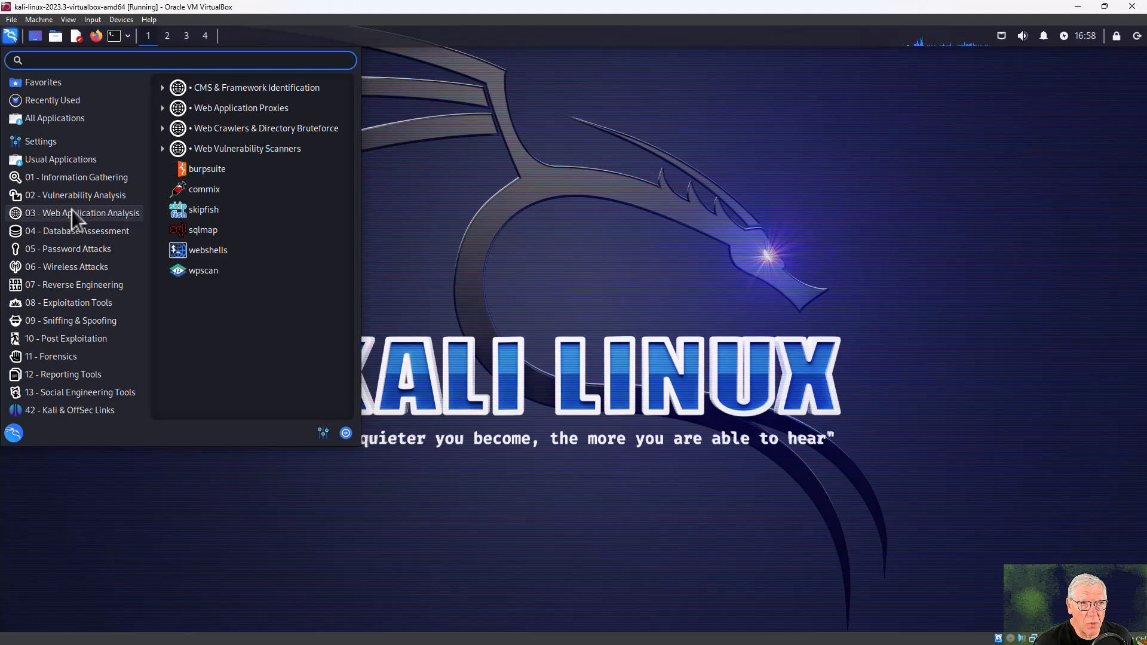
# Launch Terminal Emulator, move it right, and resize it to about 126 by 32 characters.
pyautogui.moveTo(78, 80)
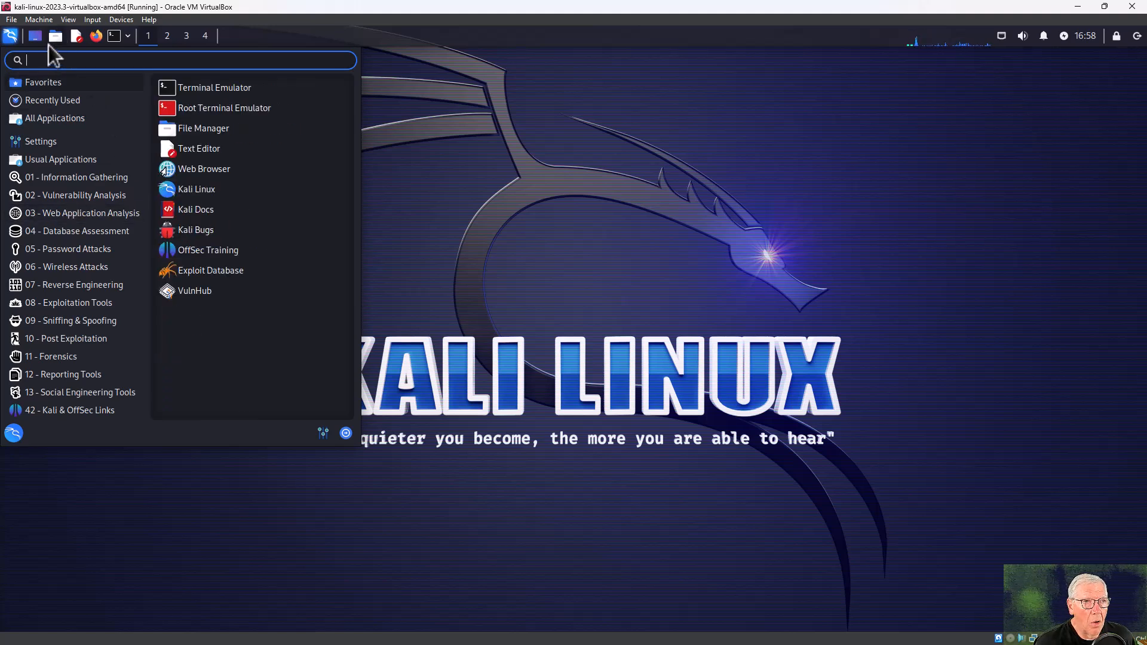
pyautogui.click(486, 128)
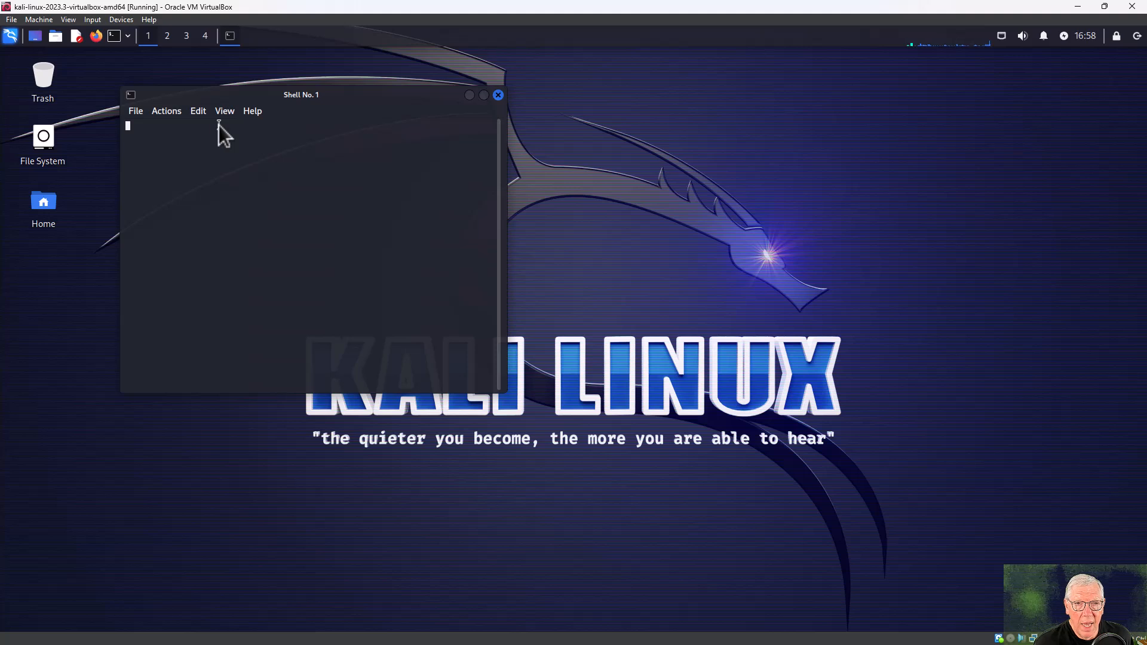
pyautogui.moveTo(187, 97); pyautogui.dragTo(258, 99)
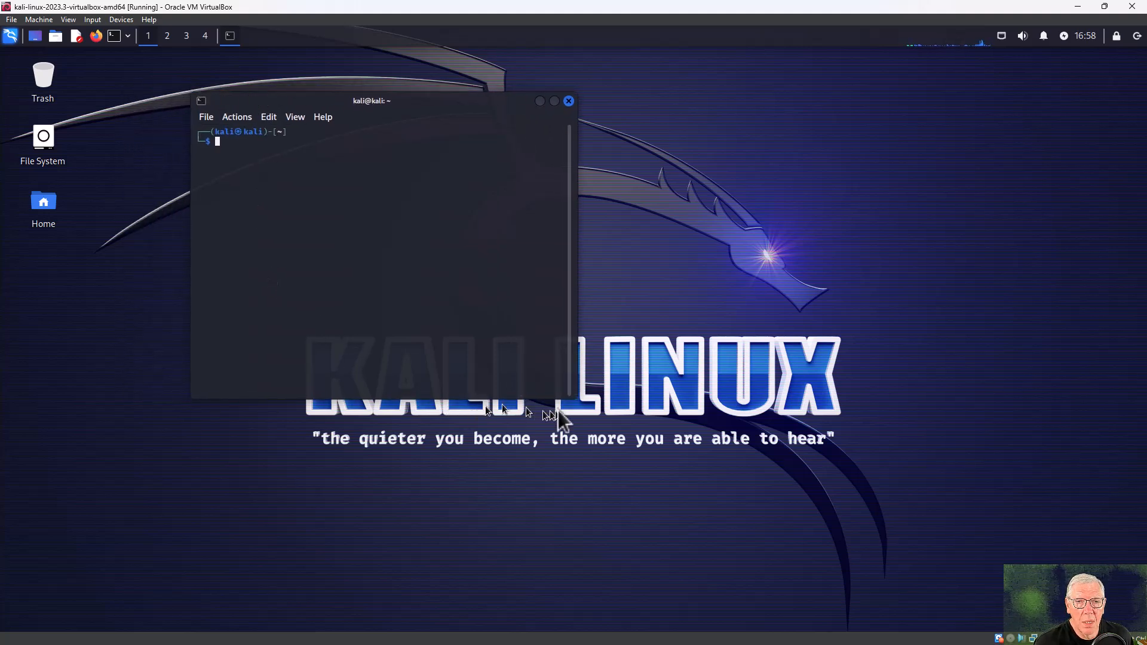
pyautogui.moveTo(564, 394); pyautogui.dragTo(796, 435)
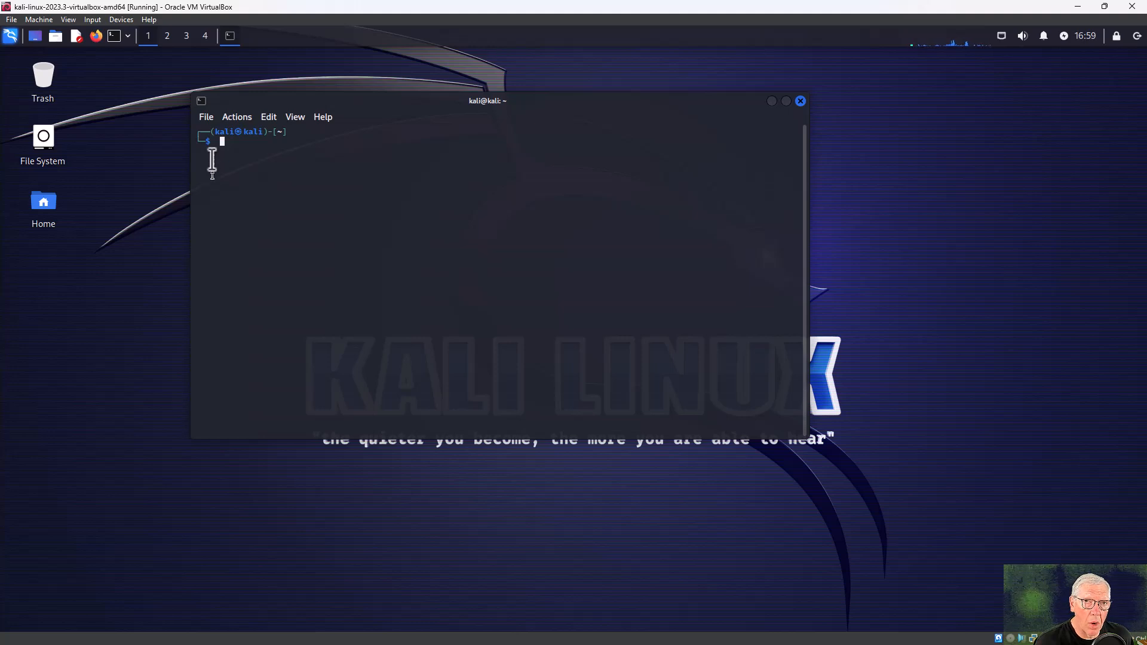
# Set the terminal font to Fira Code 24 pt and the colour scheme to Kali-Light.
pyautogui.click(206, 117)
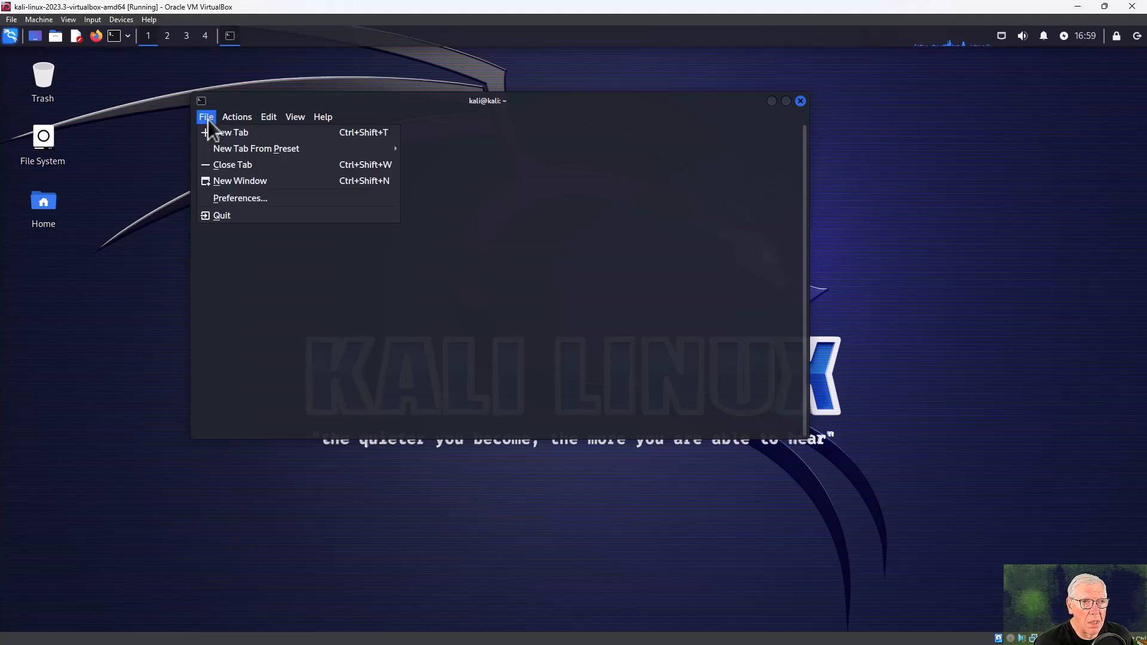
pyautogui.click(232, 196)
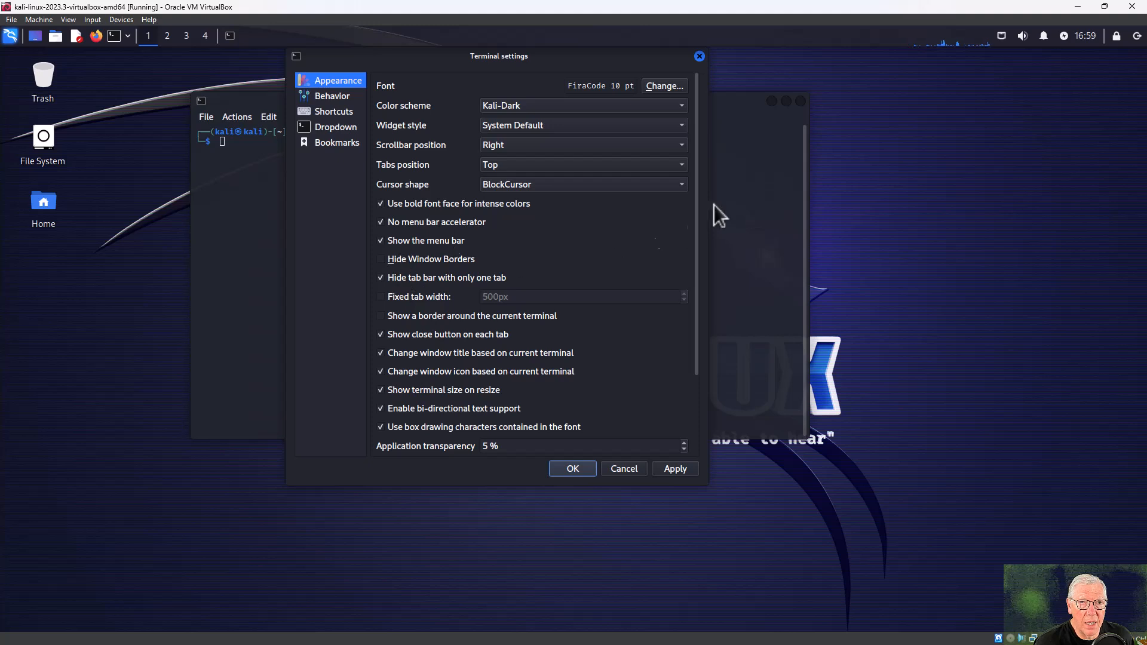
pyautogui.click(659, 86)
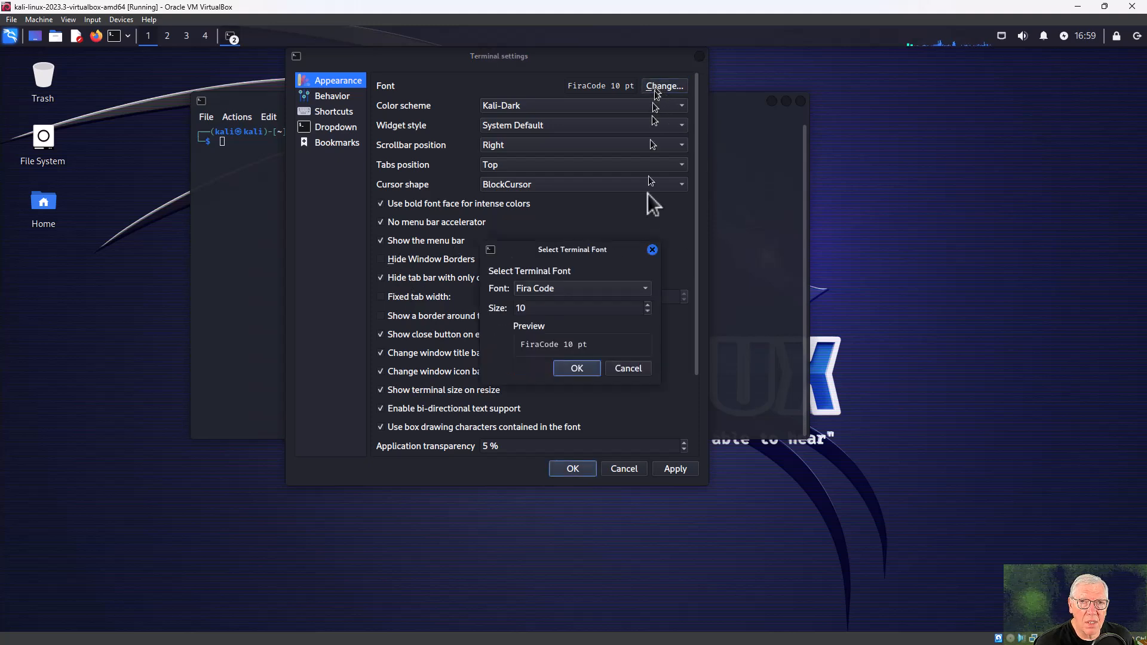
pyautogui.click(648, 305)
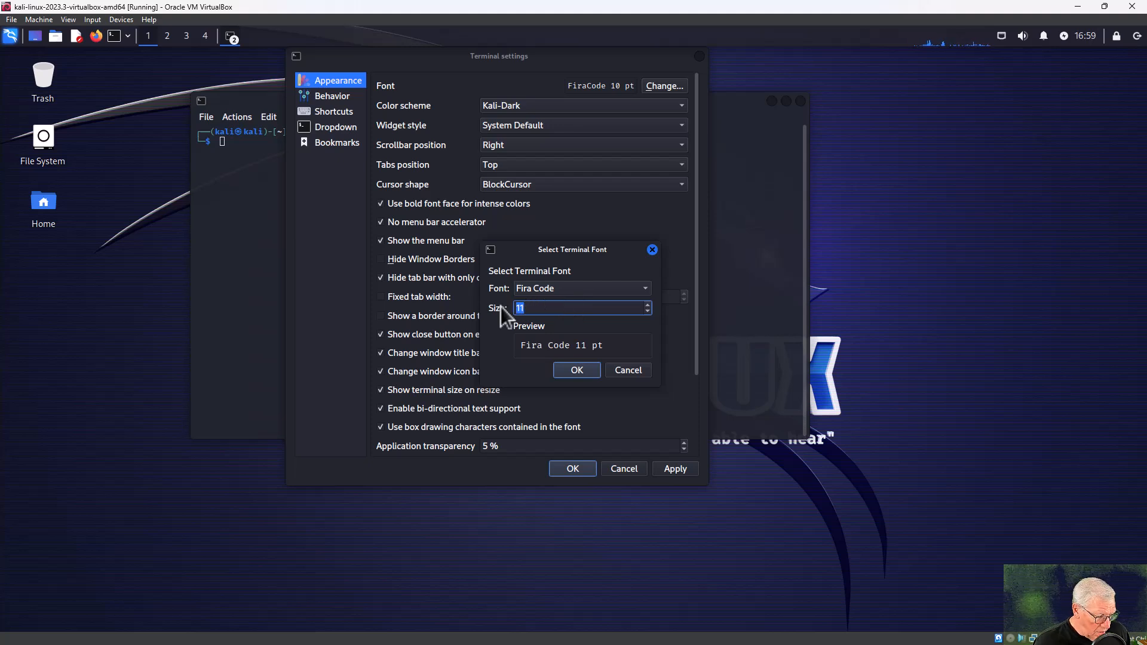
pyautogui.write('24')
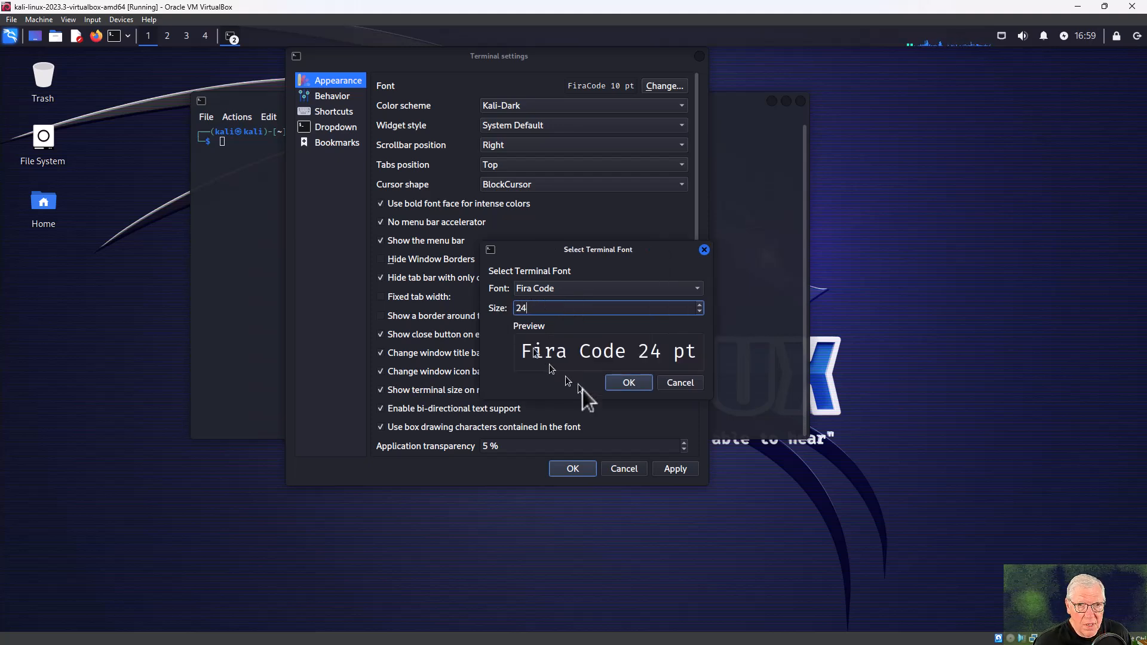
pyautogui.click(627, 382)
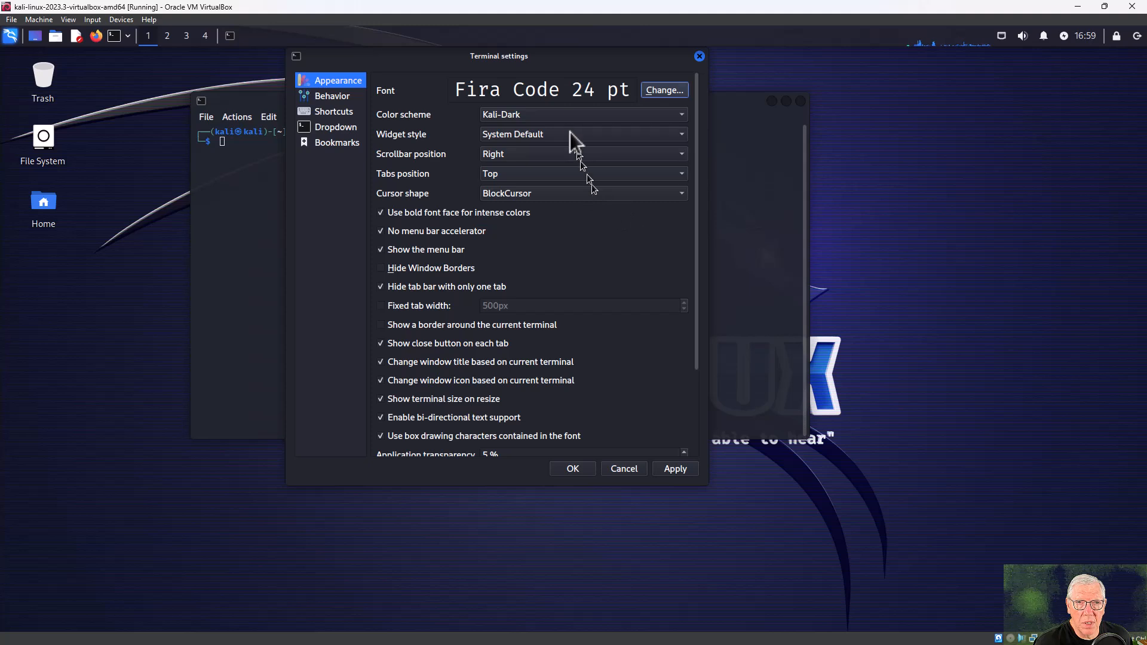
pyautogui.click(564, 116)
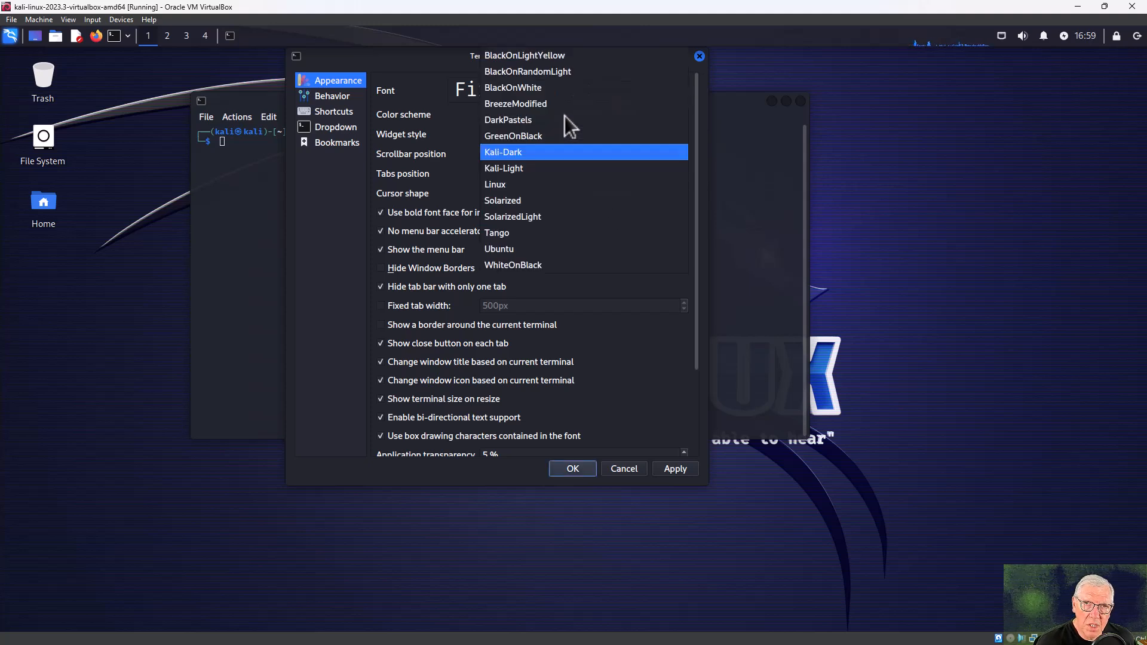
pyautogui.click(534, 165)
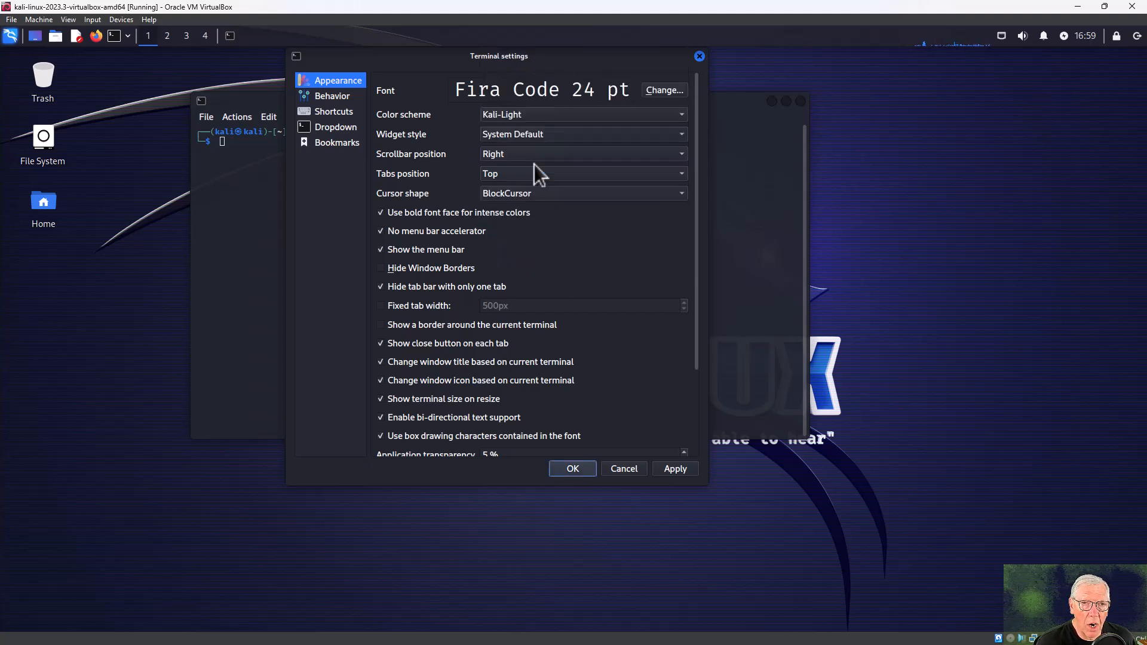
pyautogui.click(675, 468)
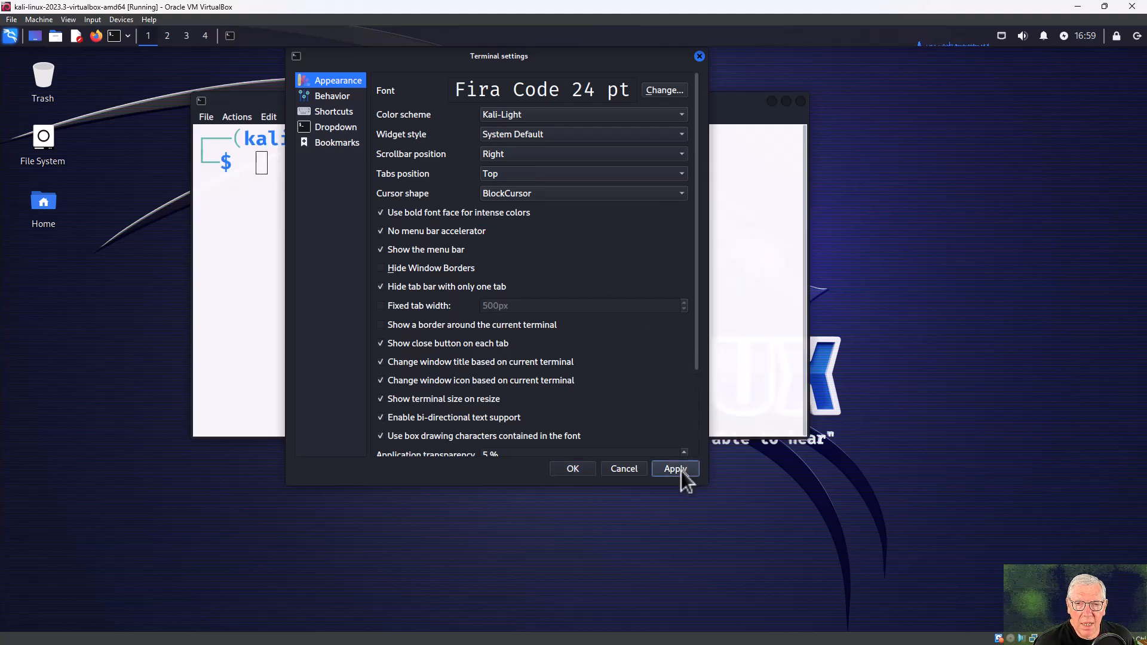
pyautogui.click(576, 470)
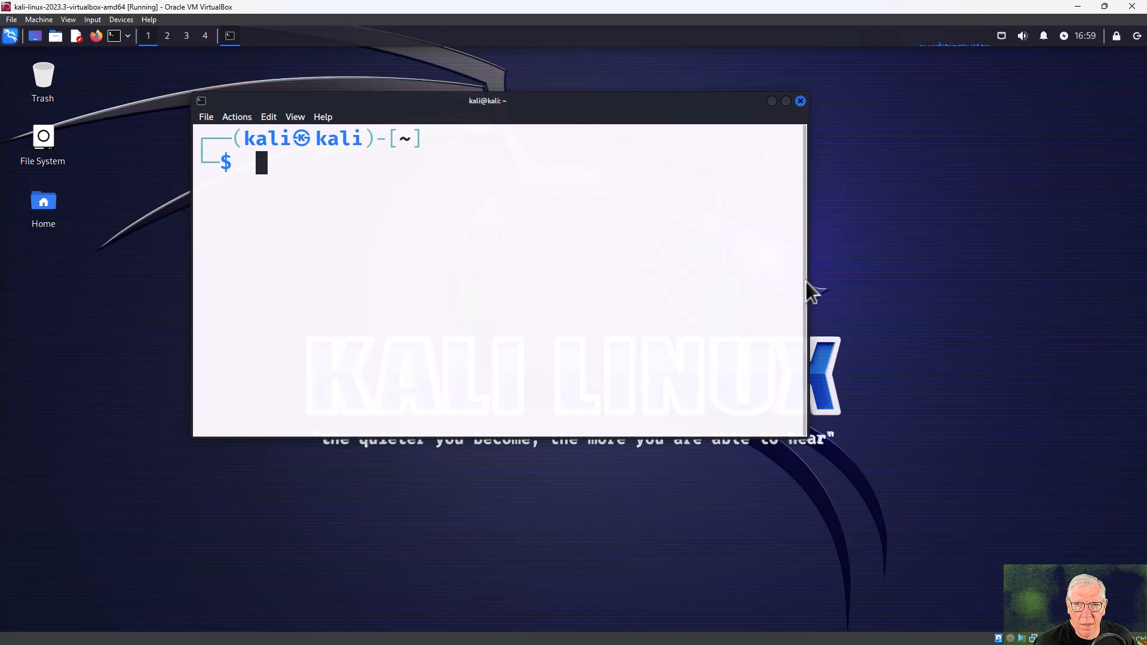
# Widen the Kali terminal window and start the command with 'sudo' at the prompt.
pyautogui.moveTo(803, 282); pyautogui.dragTo(906, 286)
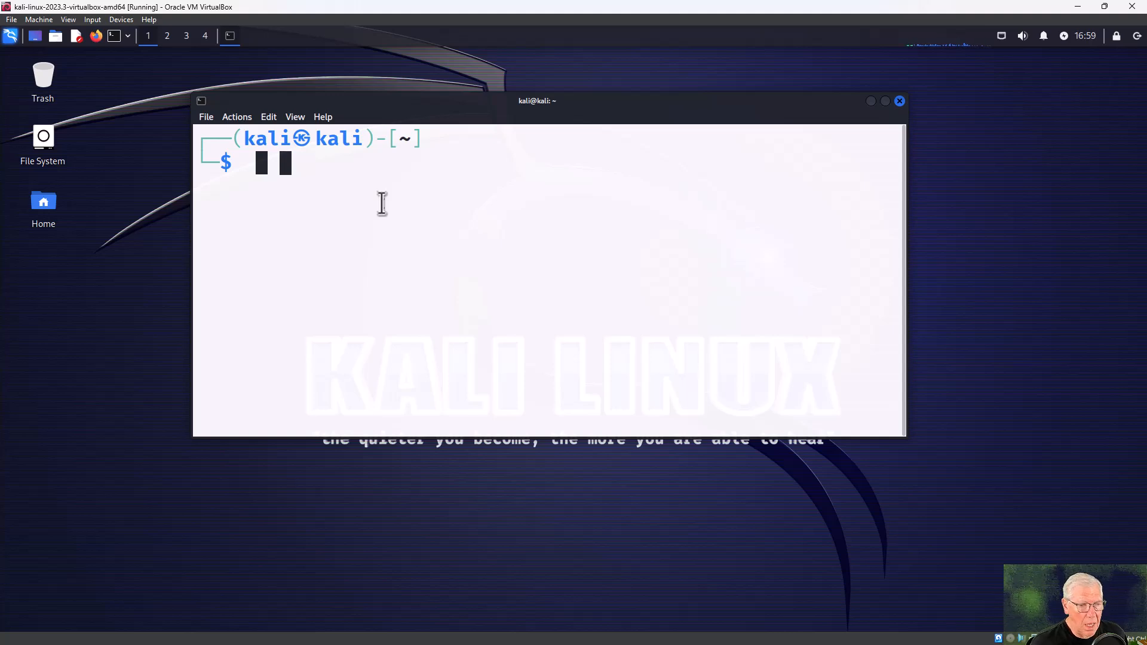
pyautogui.write('sudo')
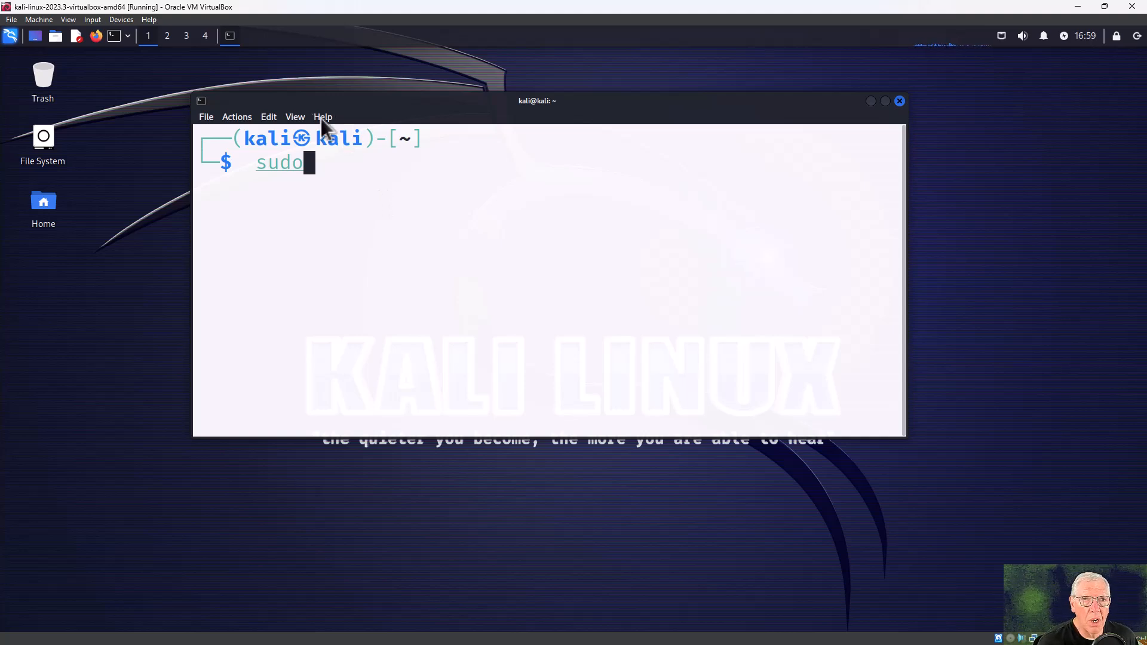
pyautogui.doubleClick(271, 139)
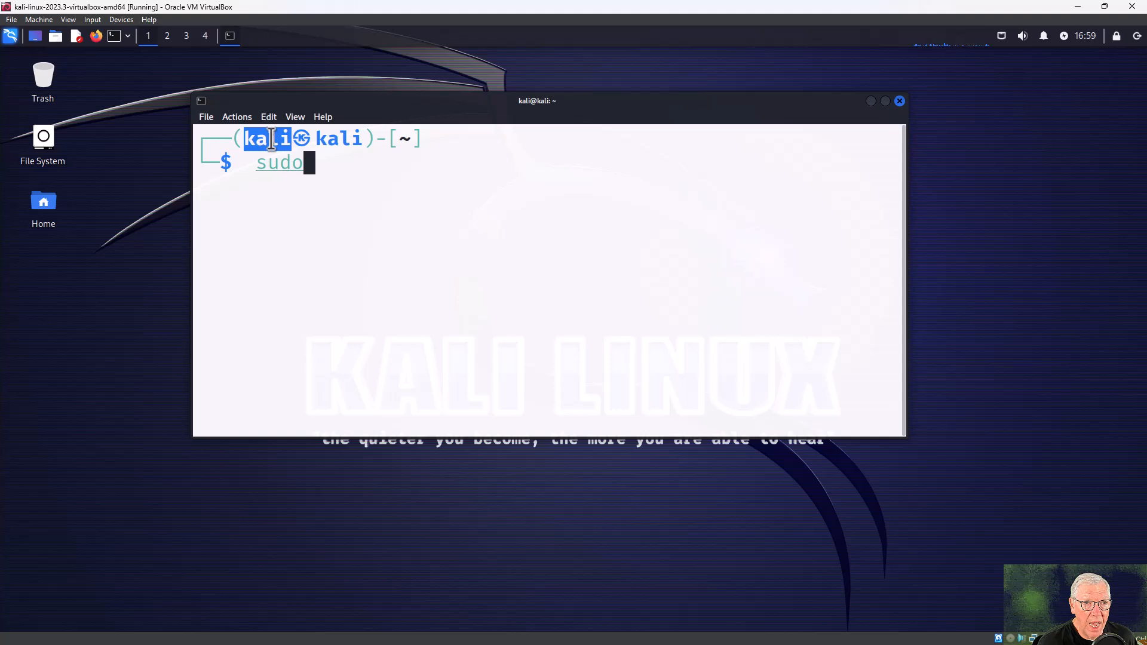
pyautogui.doubleClick(332, 136)
pyautogui.doubleClick(265, 141)
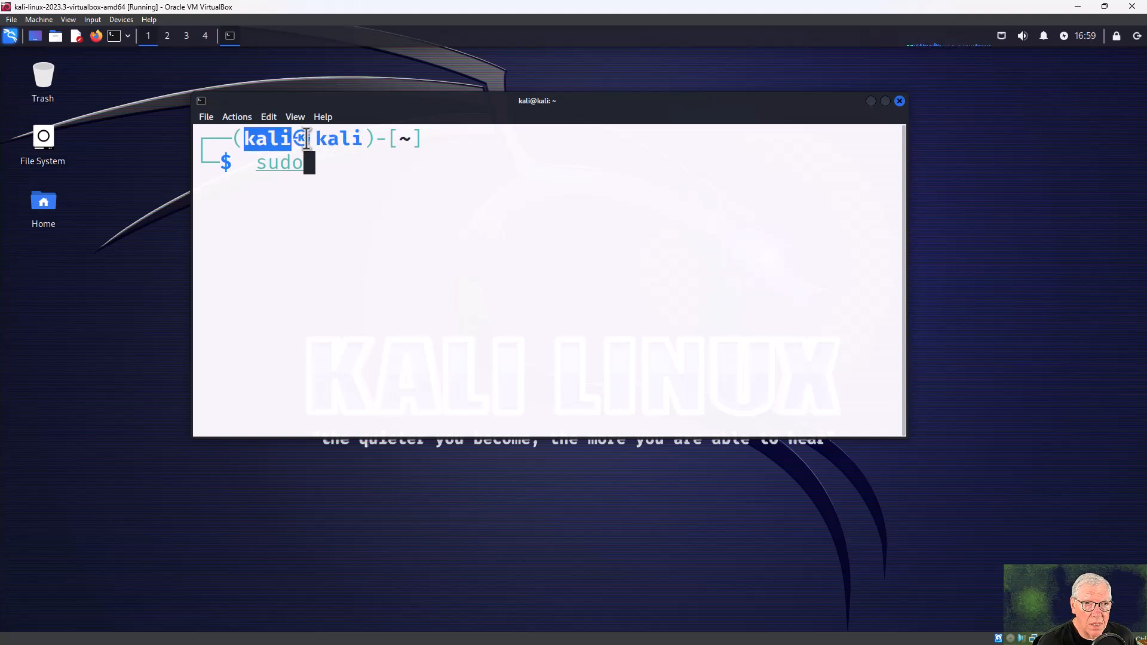
pyautogui.doubleClick(338, 138)
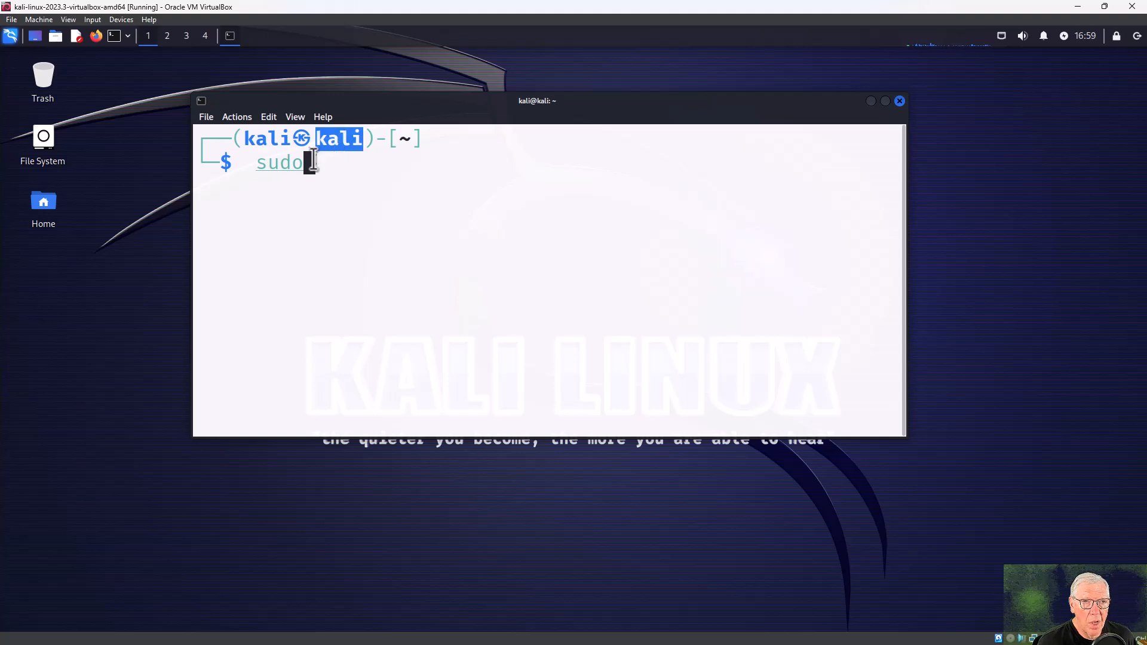
pyautogui.click(313, 161)
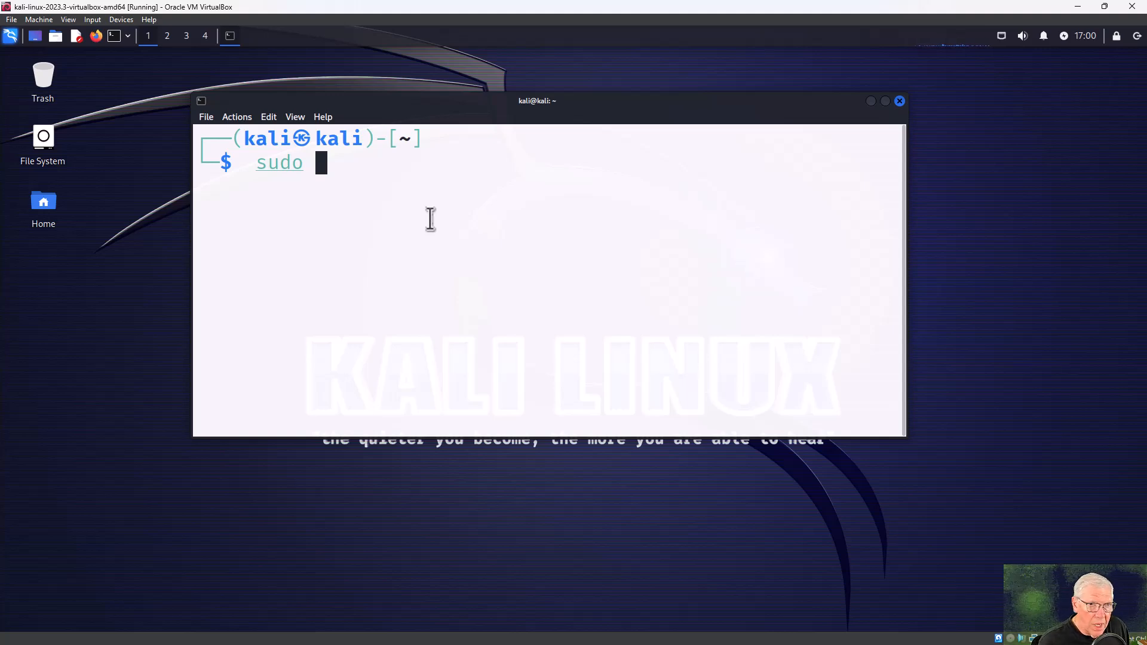
# Complete the prompt text as 'sudo apt update', leaving it unrun.
pyautogui.write('up')
pyautogui.press('BackSpace')
pyautogui.press('BackSpace')
pyautogui.write('ap')
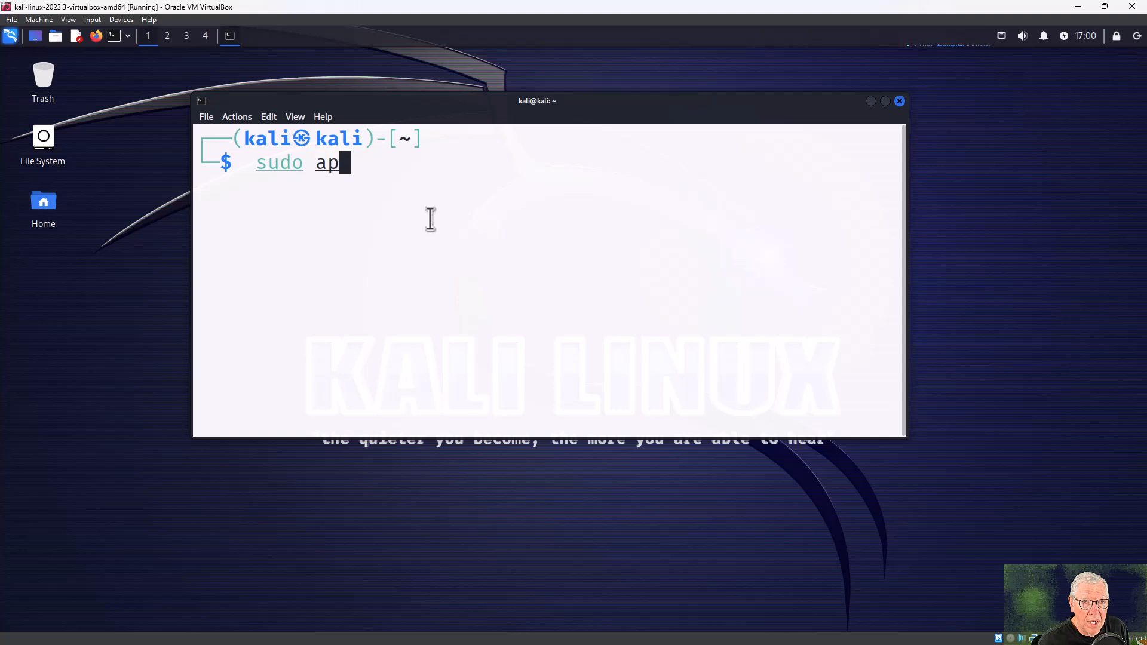
pyautogui.write('t update')
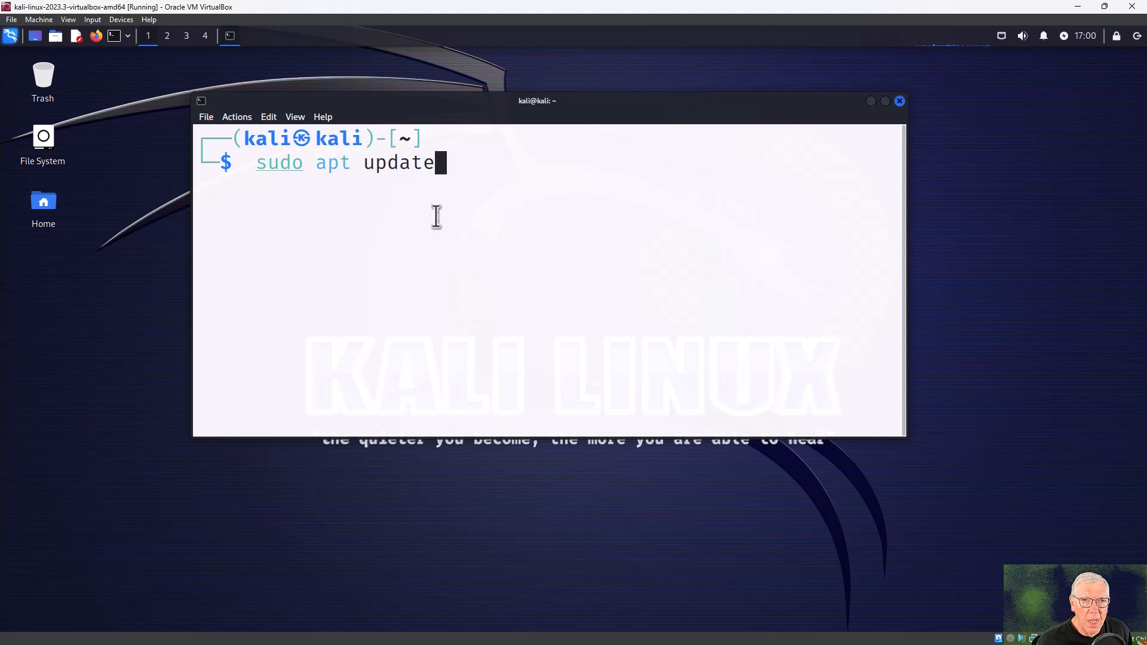
pyautogui.doubleClick(333, 163)
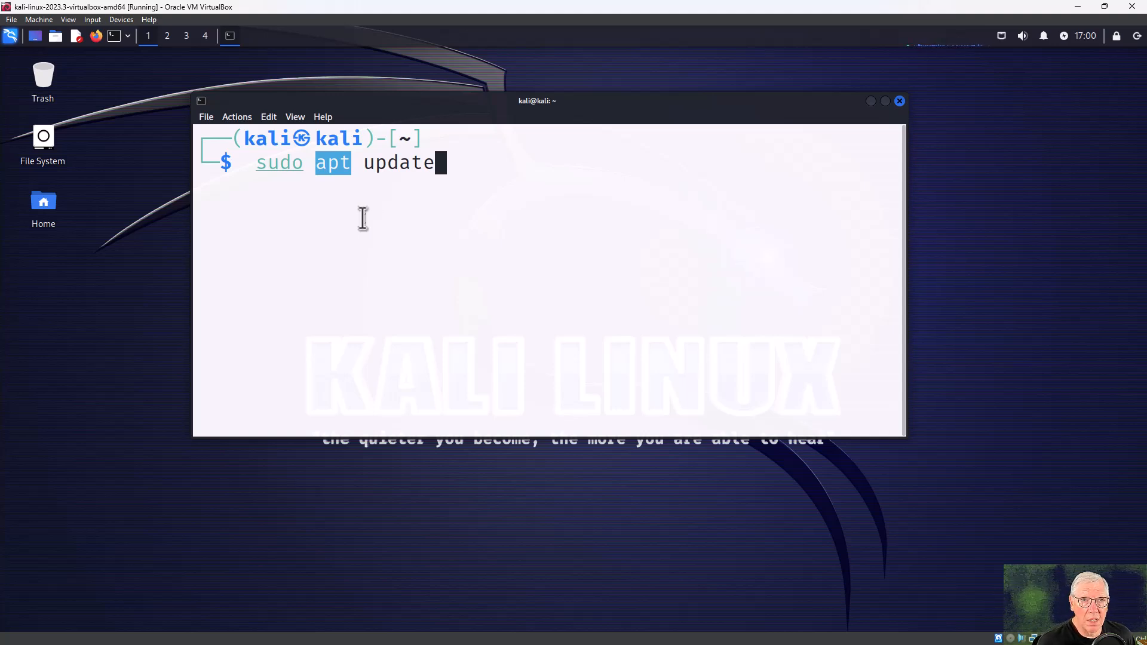
pyautogui.click(441, 162)
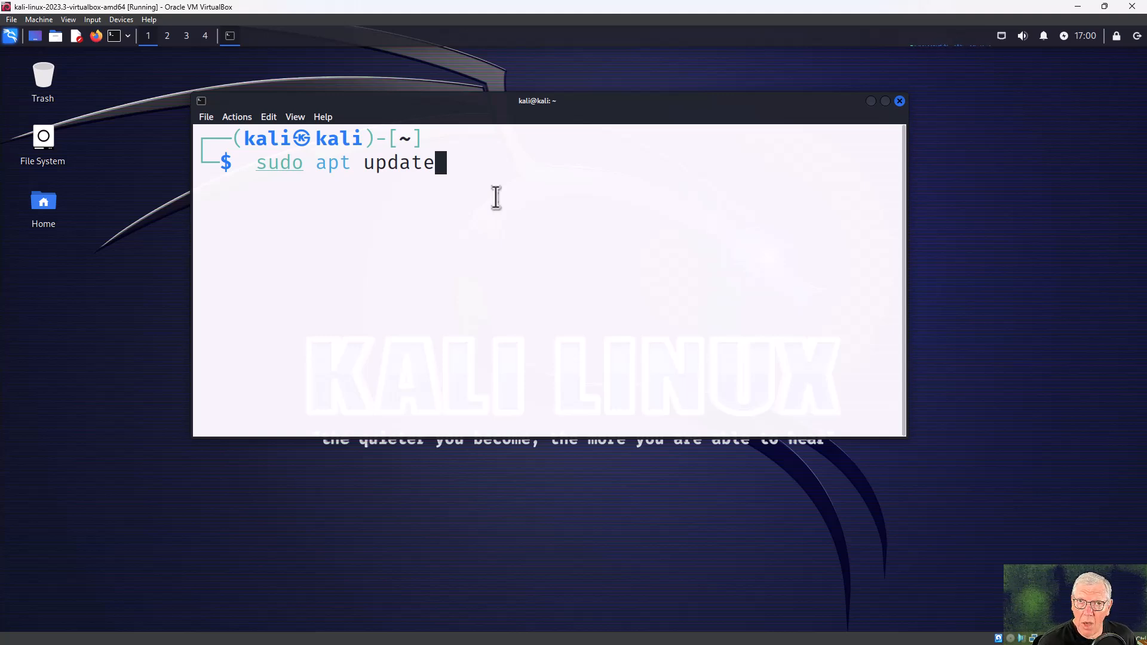
# Run sudo apt update with the sudo password (436 upgradable), then clear the terminal.
pyautogui.press('Return')
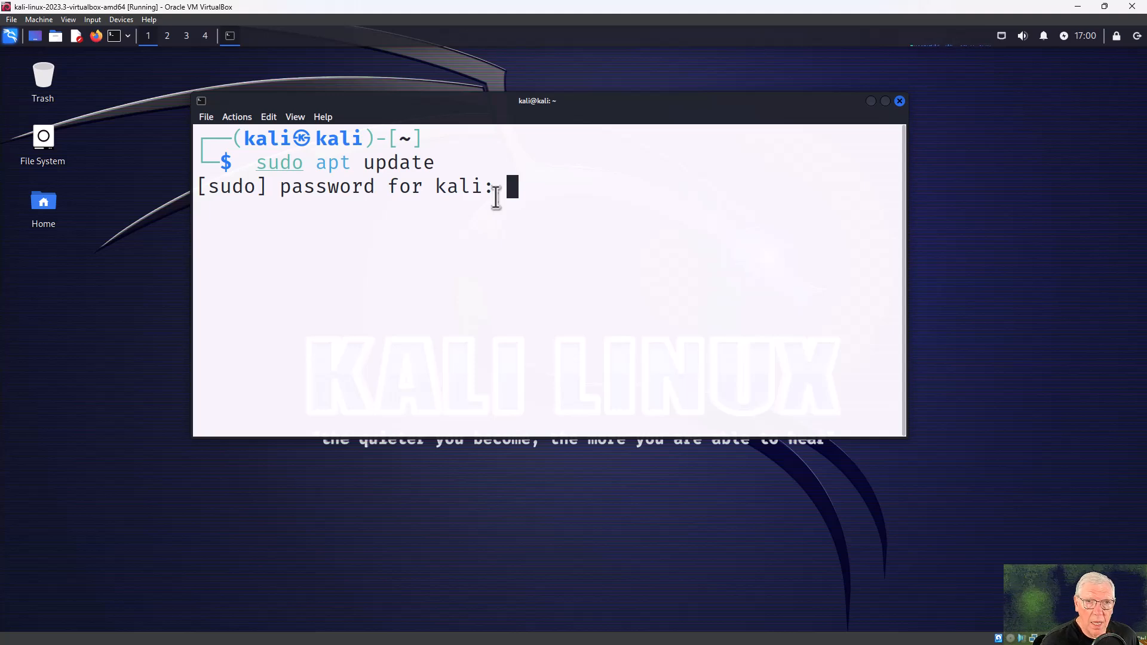
pyautogui.press('Return')
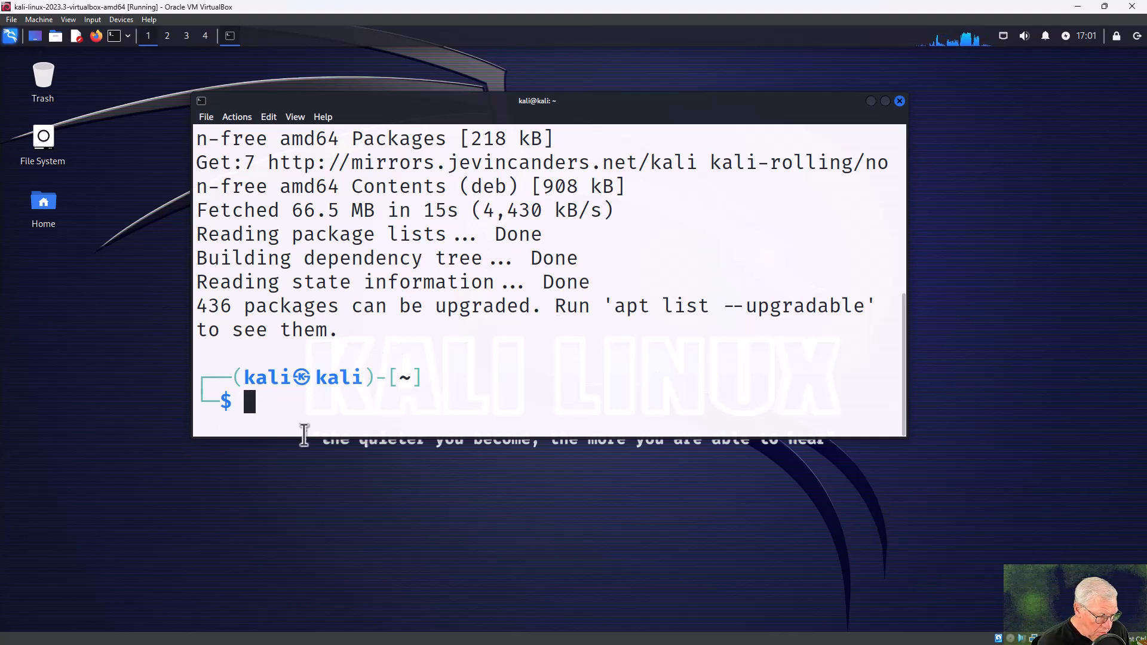
pyautogui.write('clear')
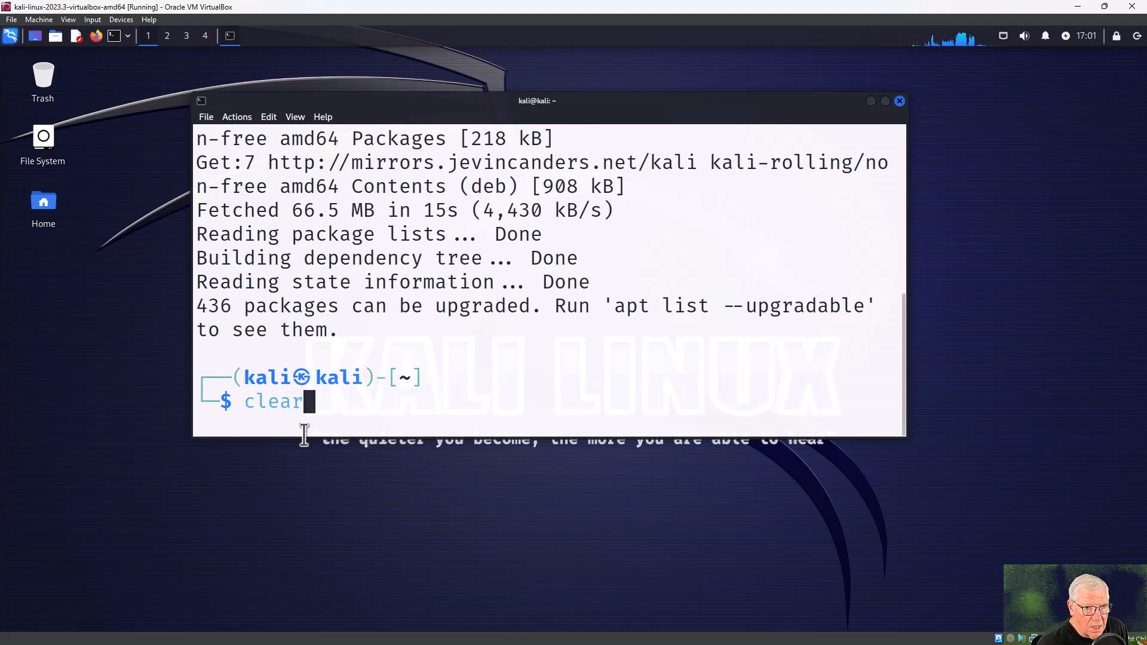
pyautogui.press('Return')
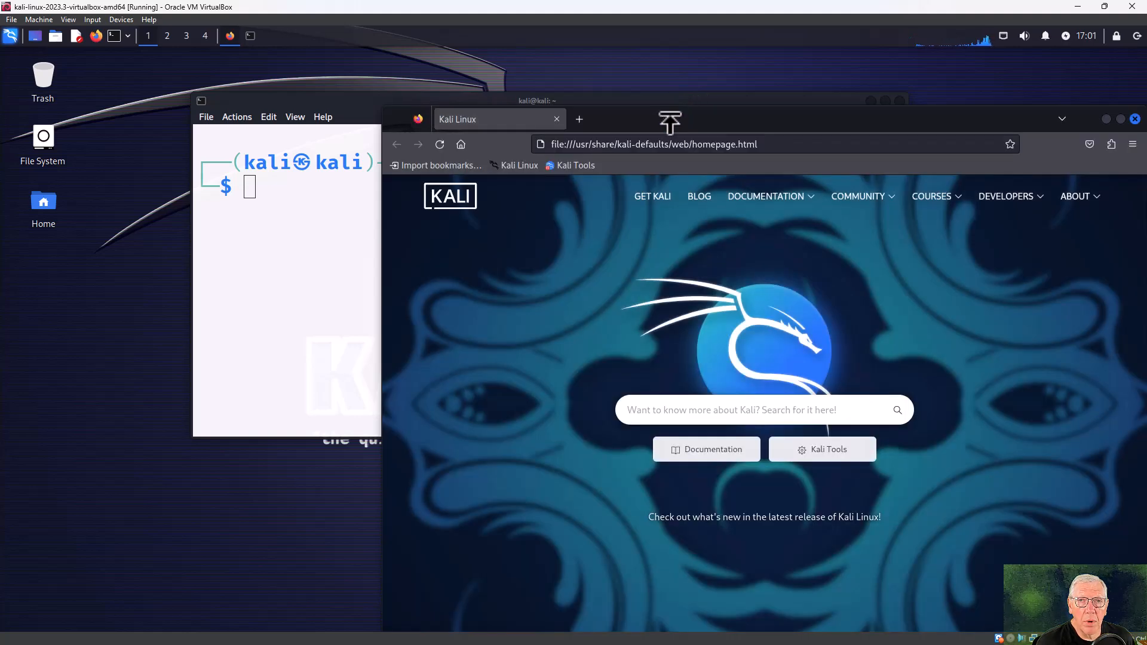
# Load the Kali Linux Features page (kali.org/features) in Firefox, then minimize the browser.
pyautogui.moveTo(669, 122); pyautogui.dragTo(357, 63)
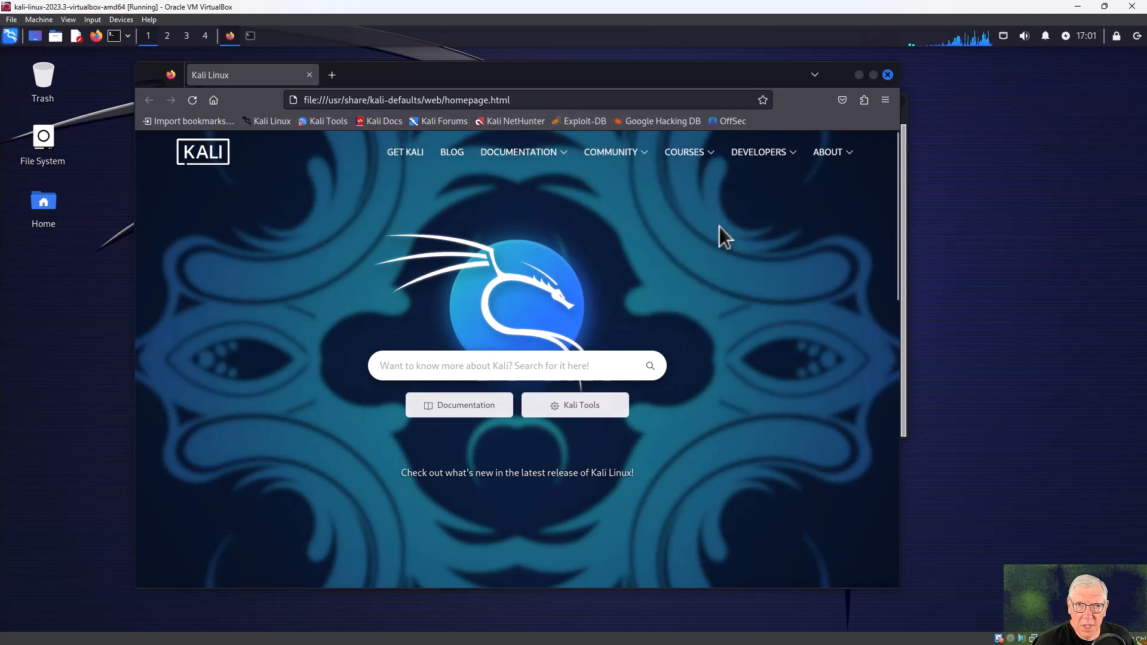
pyautogui.click(503, 100)
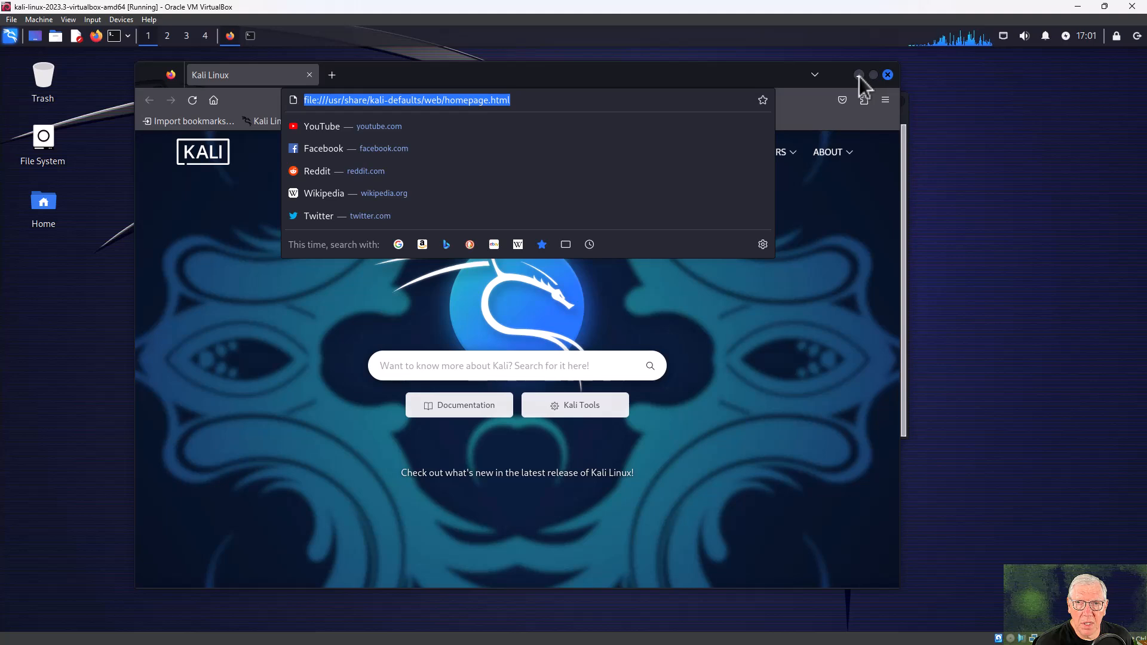
pyautogui.click(835, 171)
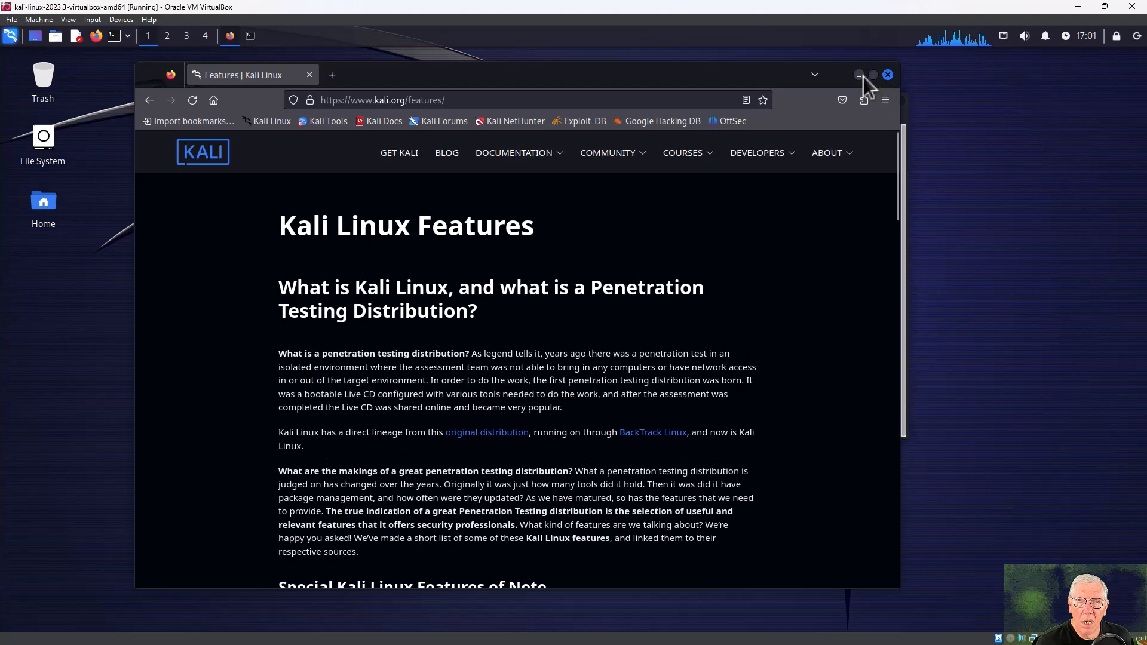
pyautogui.click(863, 77)
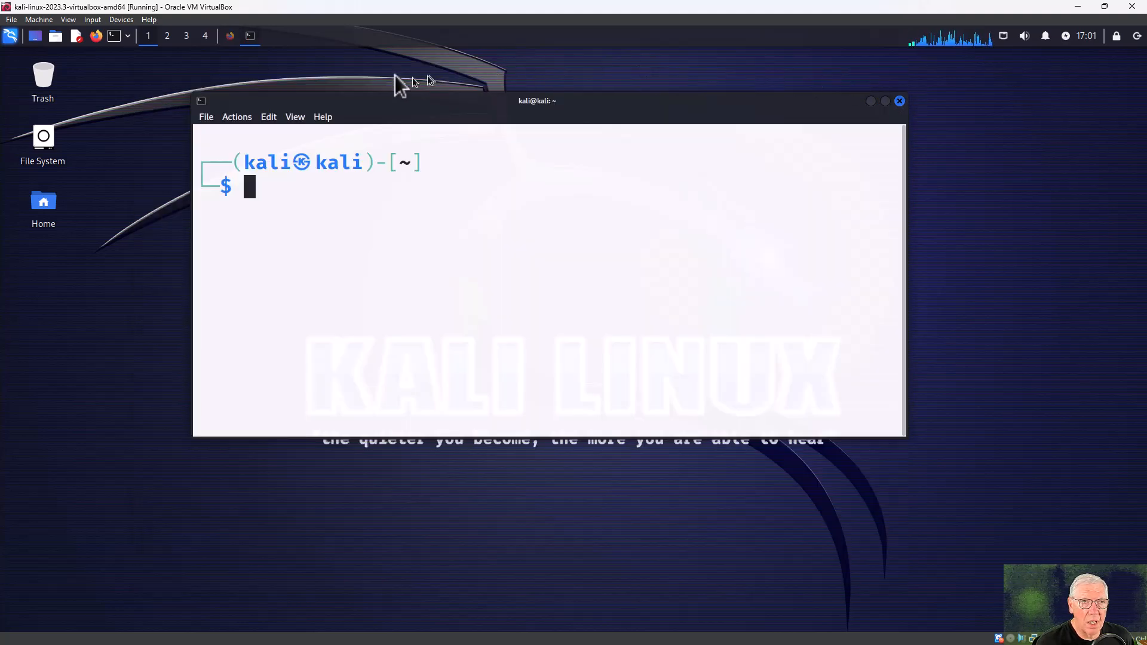
# Bring the terminal back in front of Firefox and widen it to 63 by 12 characters.
pyautogui.click(253, 38)
pyautogui.click(253, 38)
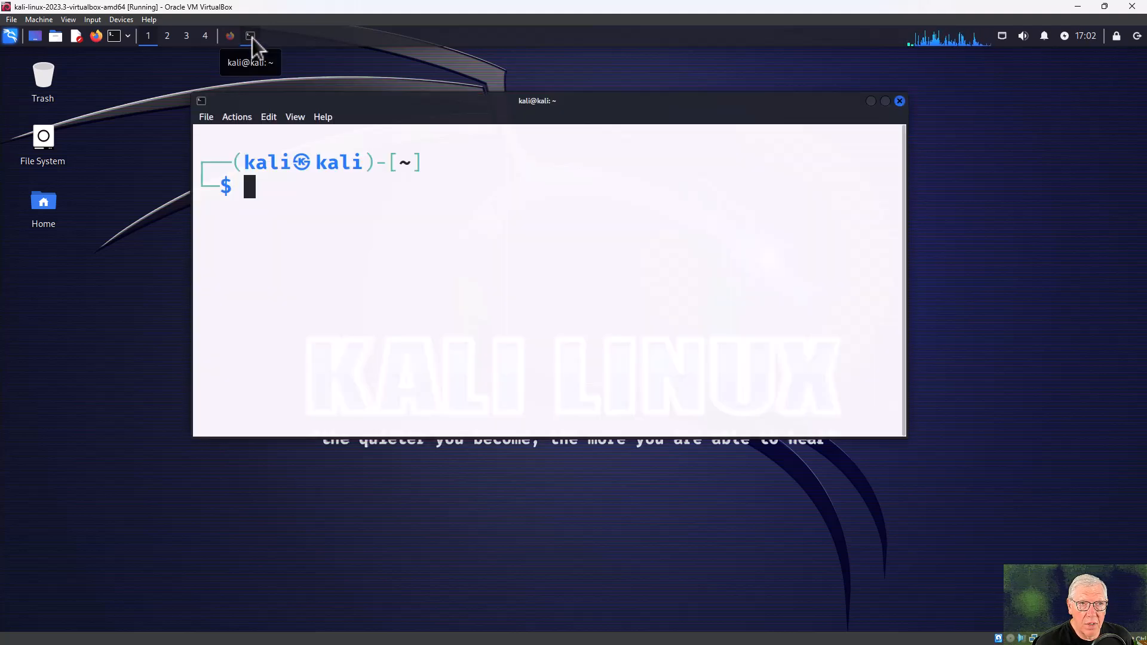
pyautogui.click(229, 37)
pyautogui.click(229, 37)
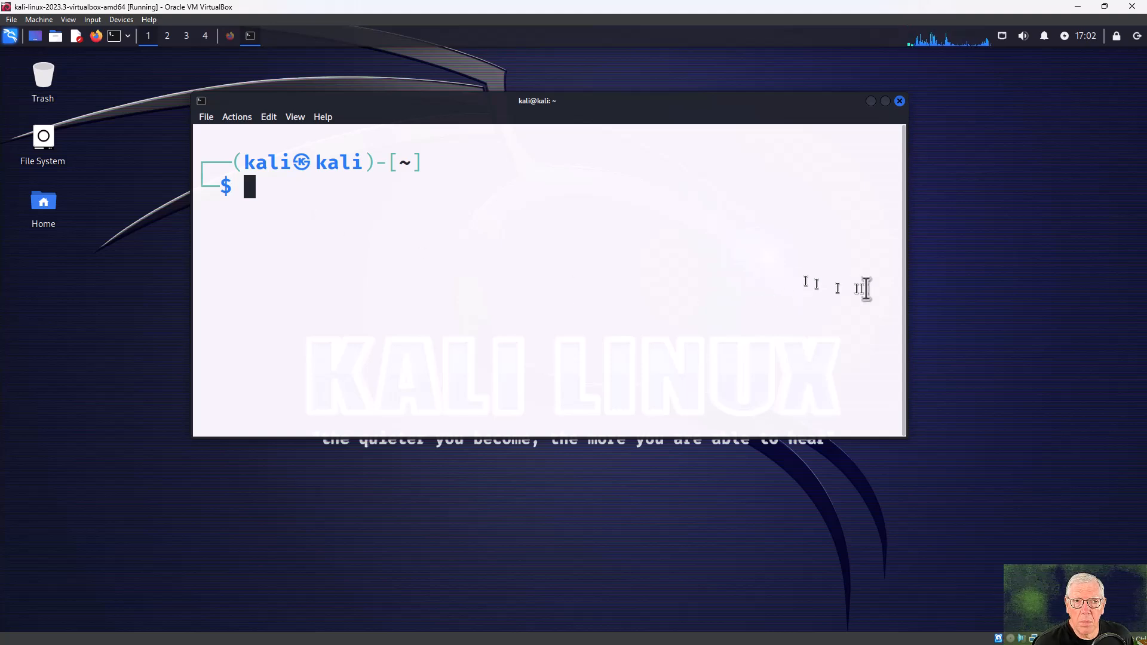
pyautogui.moveTo(903, 297); pyautogui.dragTo(959, 297)
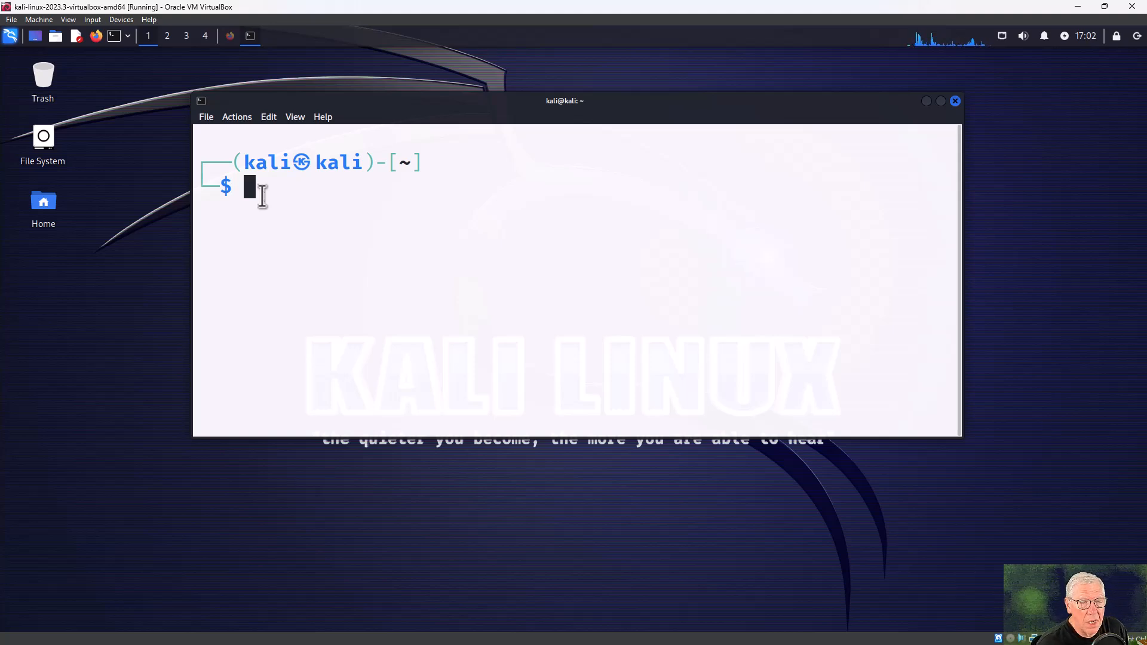
# Run sudo netdiscover, note host 192.168.1.1, and stop the scan with Ctrl+C.
pyautogui.write('sudo ')
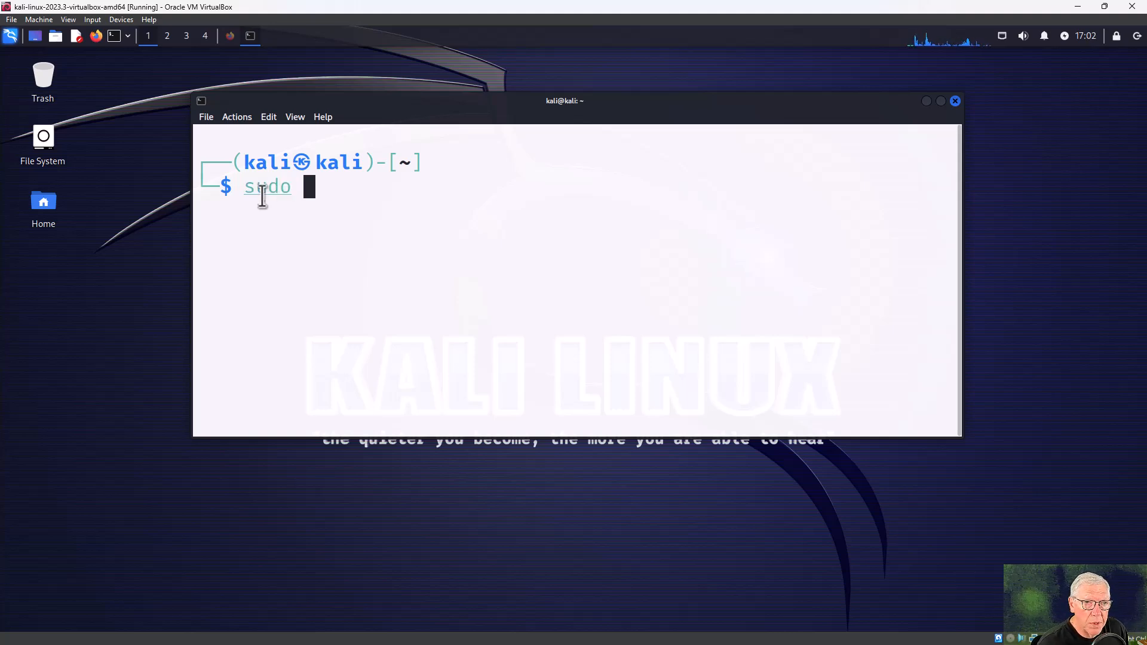
pyautogui.write('netdis')
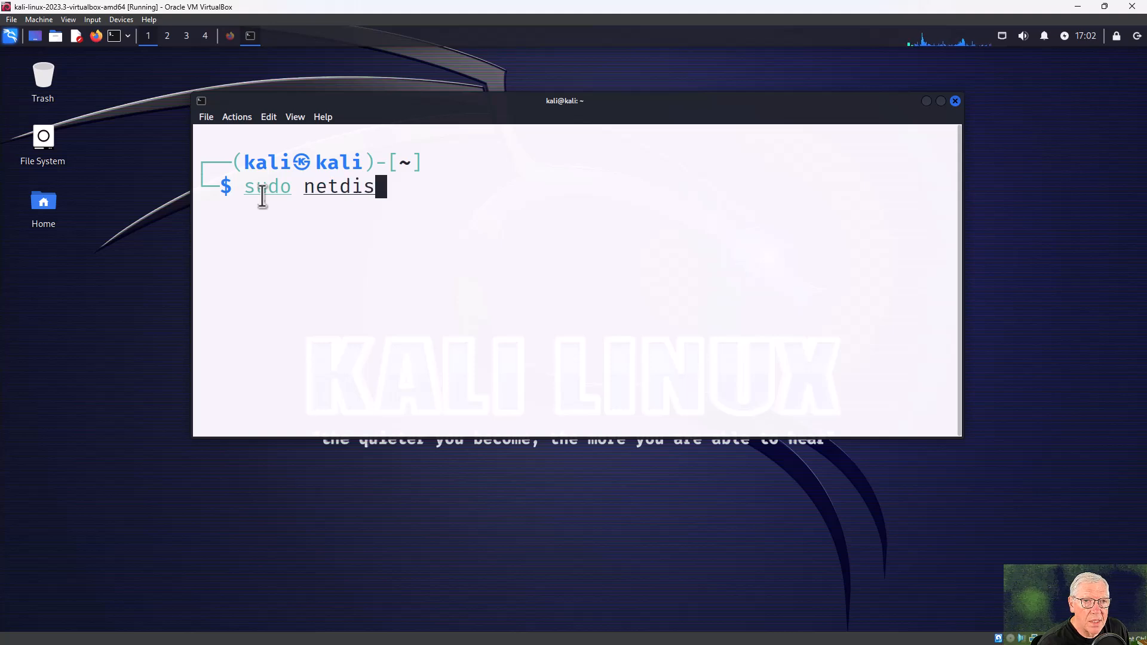
pyautogui.write('cover')
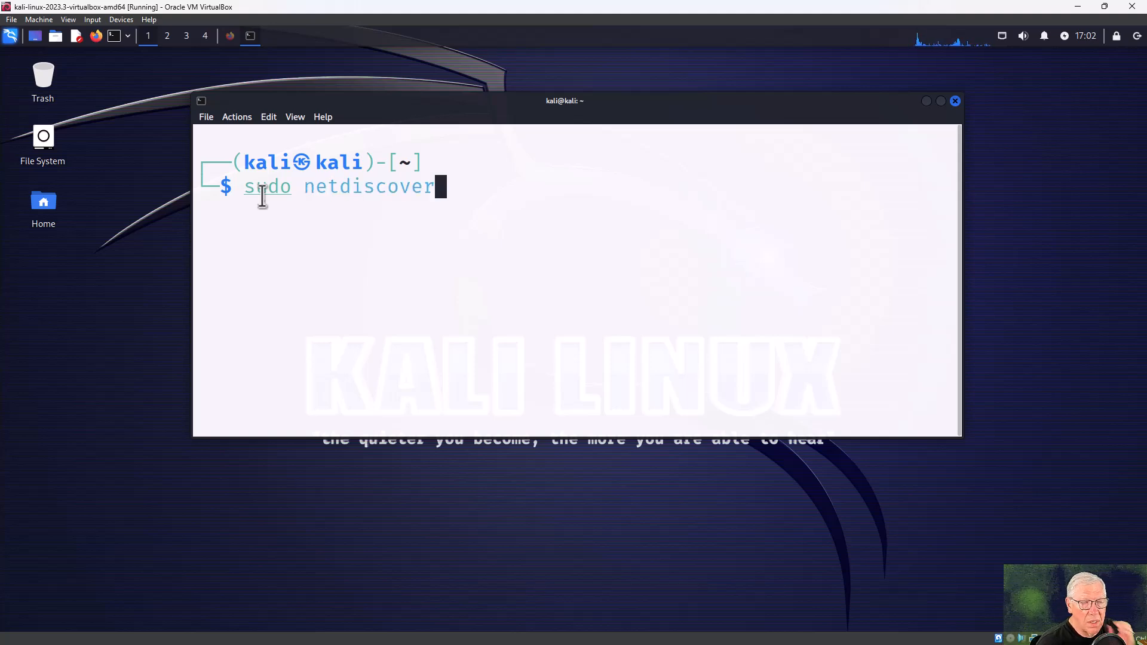
pyautogui.press('Return')
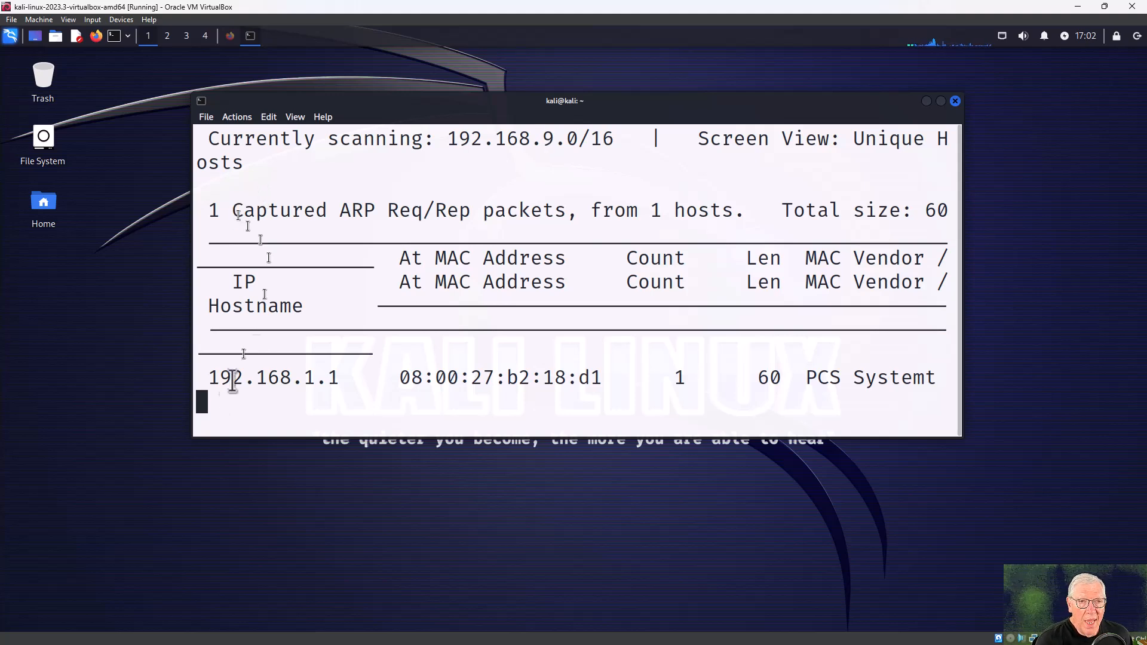
pyautogui.moveTo(213, 378); pyautogui.dragTo(336, 376)
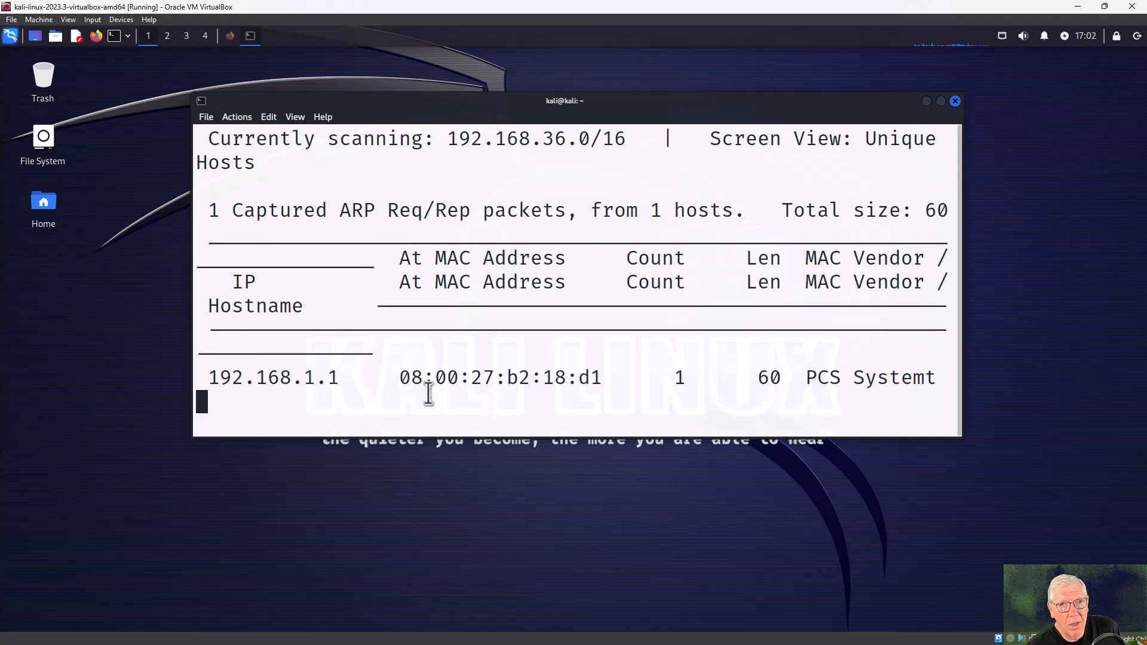
pyautogui.hotkey('ctrl', 'c')
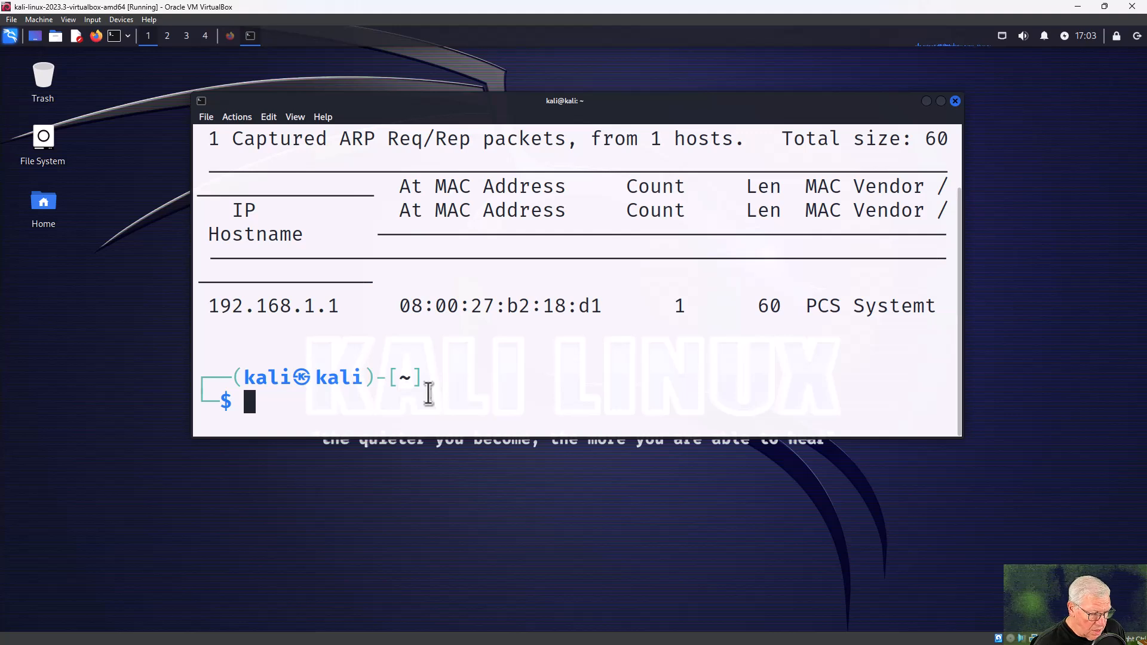
# Clear the Kali terminal.
pyautogui.write('clear')
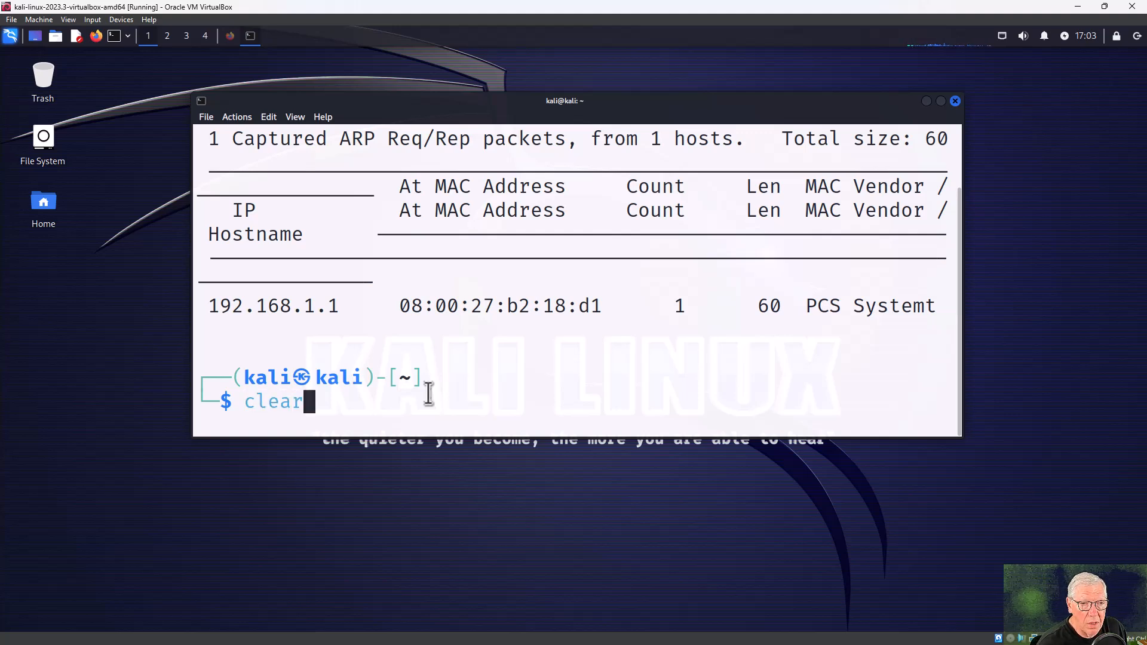
pyautogui.press('Return')
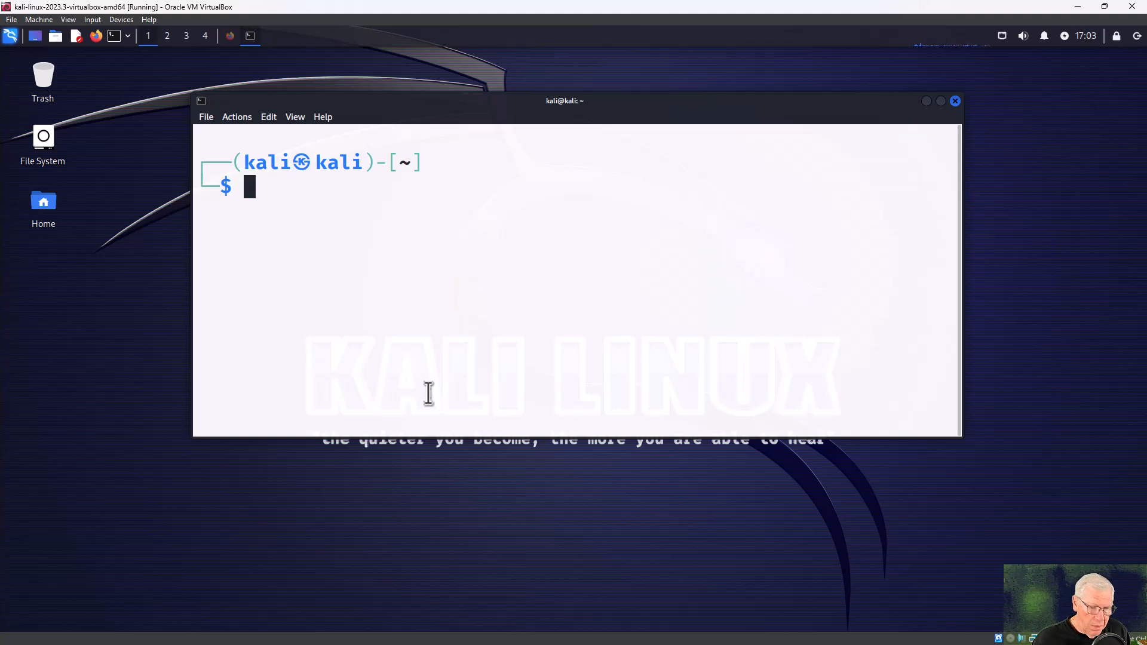
# Run ifconfig, confirm eth0's inet is 192.168.1.100, then clear the terminal again.
pyautogui.write('if')
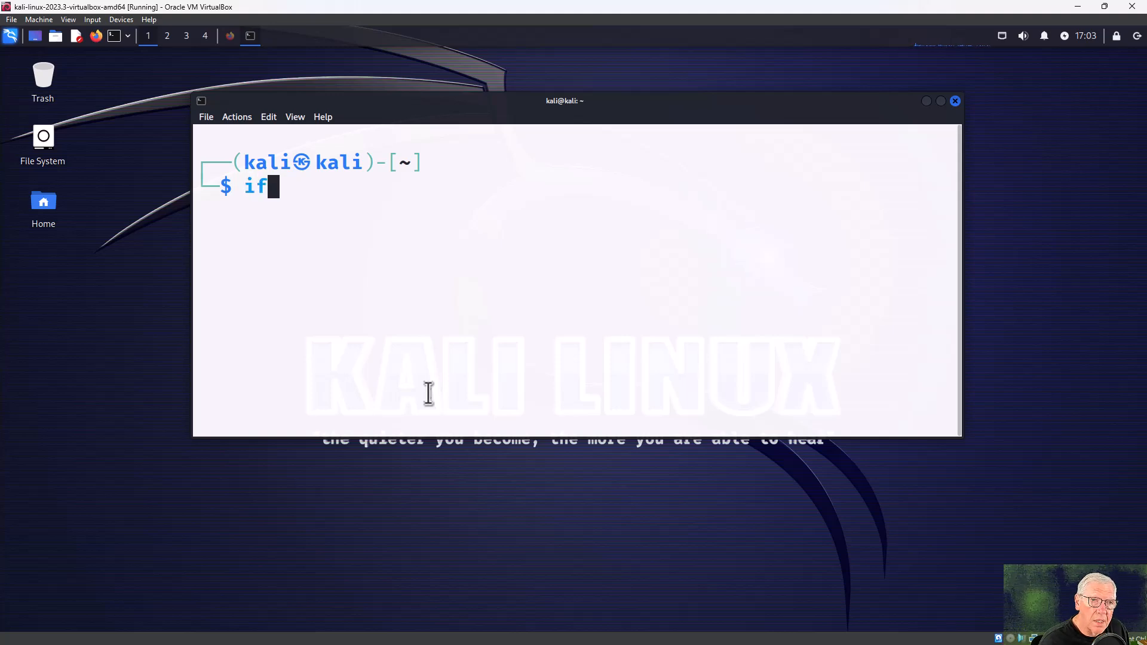
pyautogui.write('config')
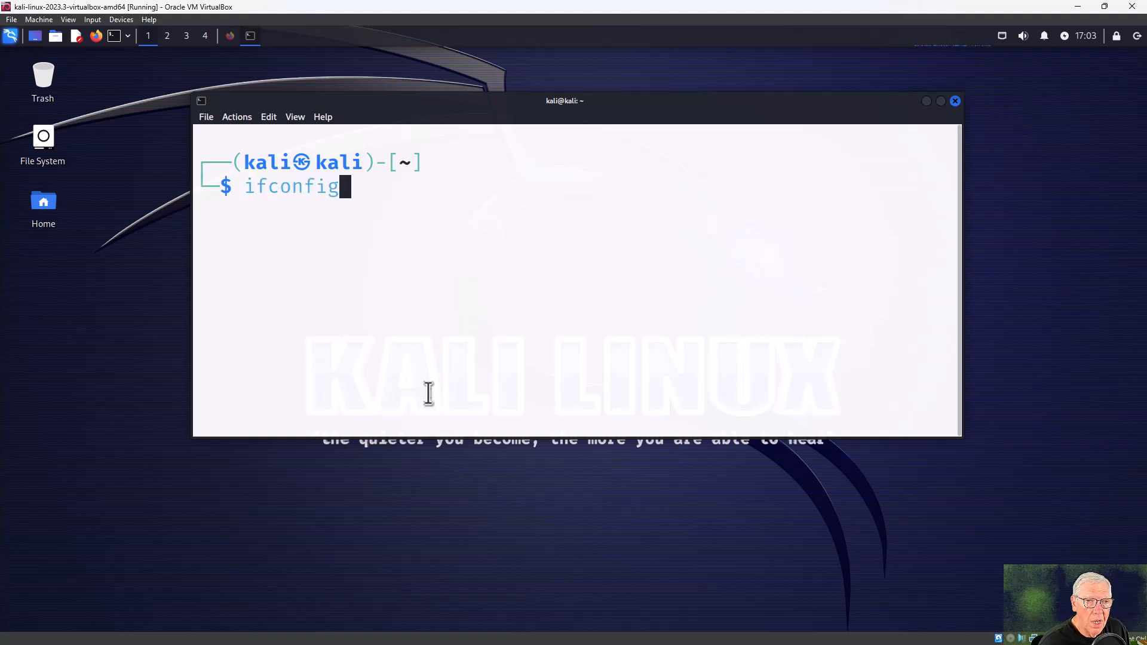
pyautogui.press('Return')
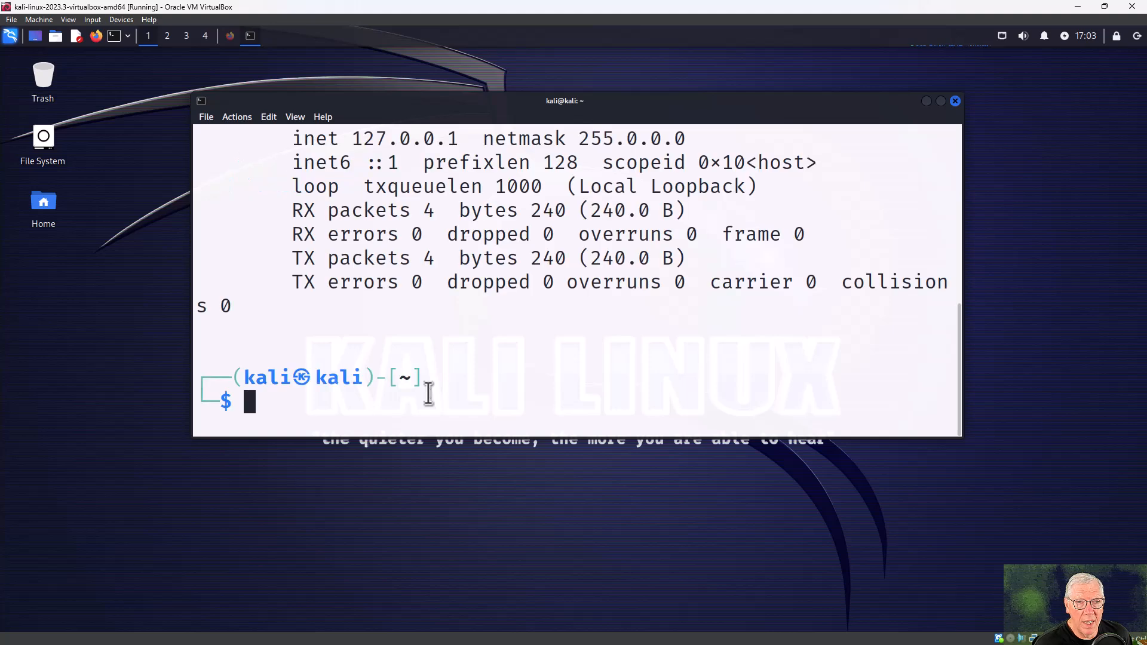
pyautogui.scroll(5, 657, 273)
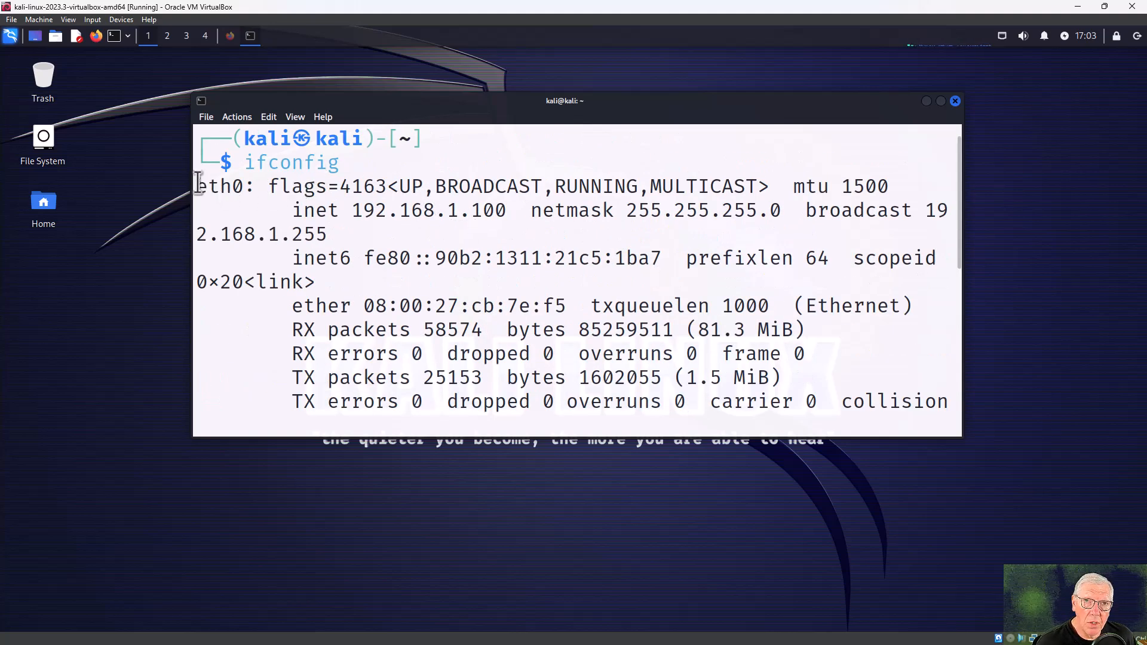
pyautogui.moveTo(198, 183); pyautogui.dragTo(245, 188)
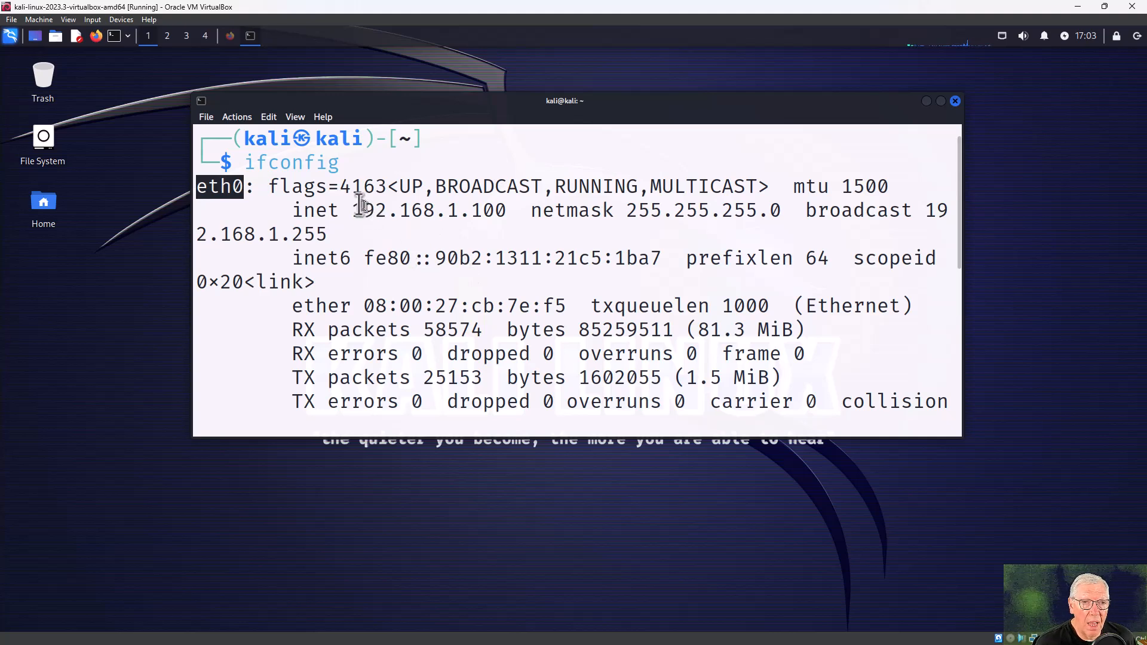
pyautogui.moveTo(358, 209); pyautogui.dragTo(505, 214)
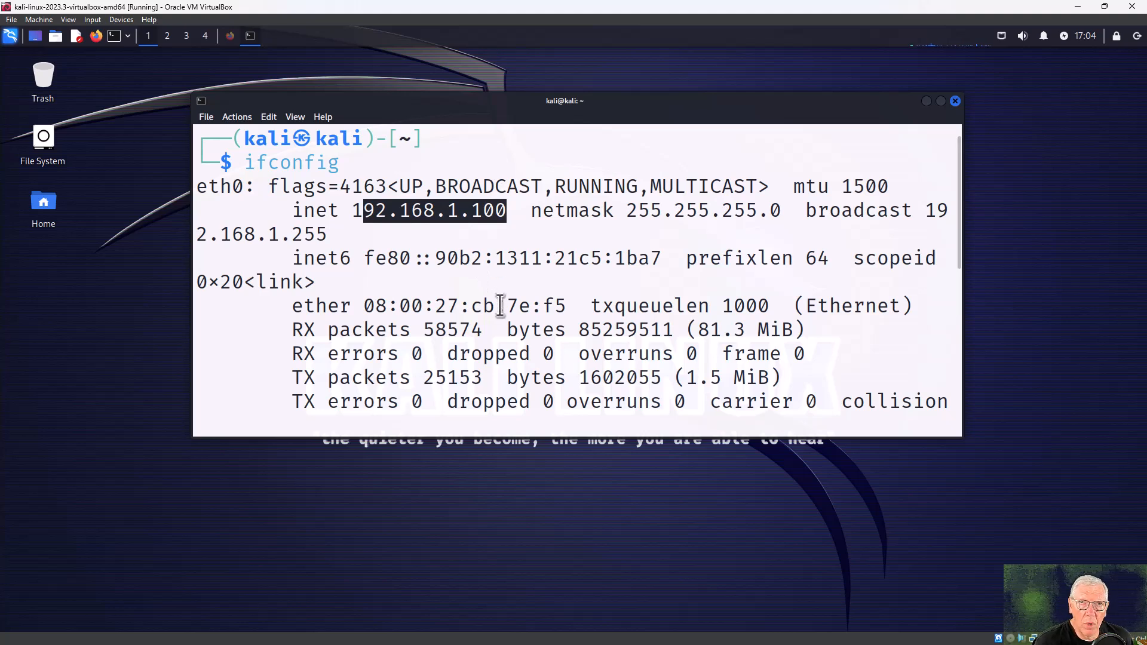
pyautogui.click(361, 206)
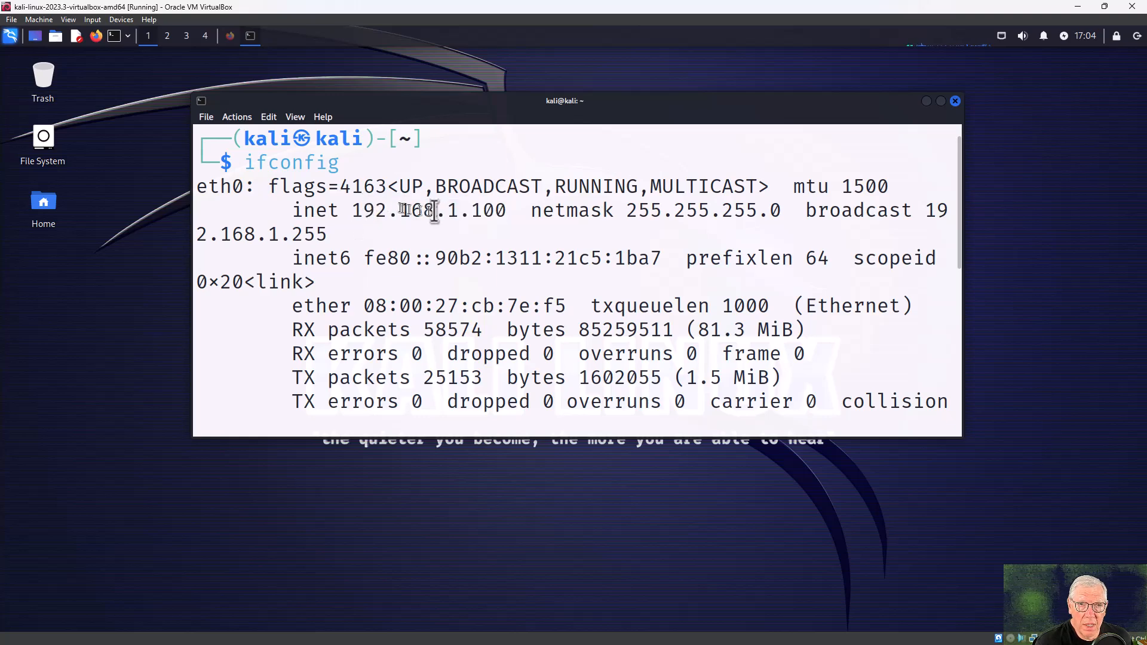
pyautogui.doubleClick(495, 212)
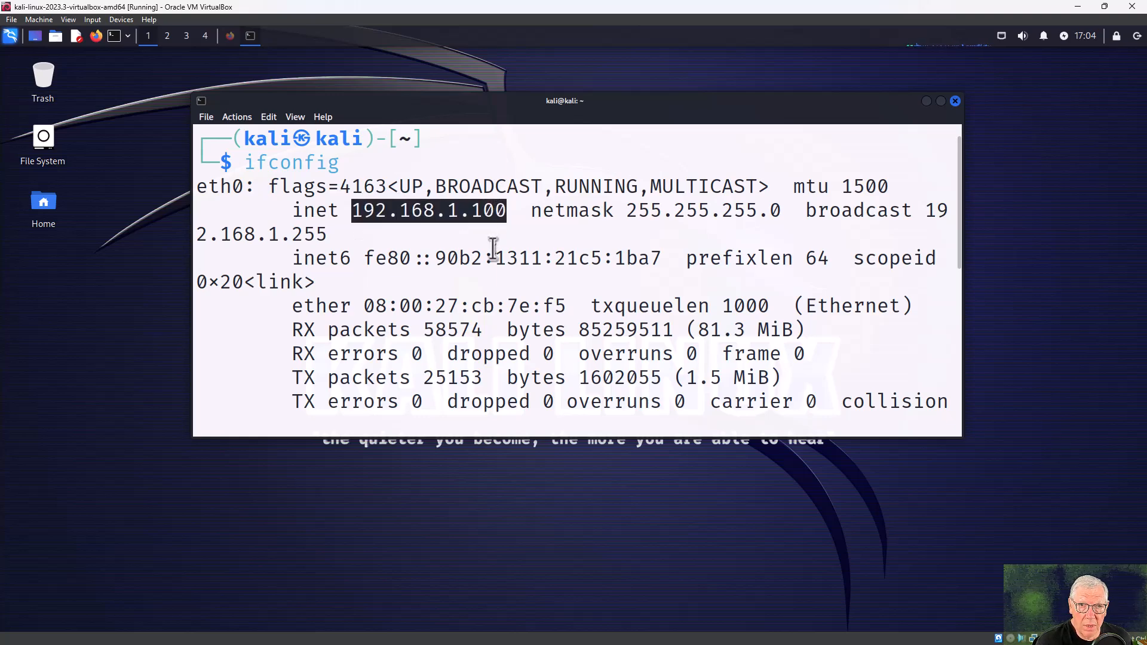
pyautogui.scroll(-2, 503, 254)
pyautogui.scroll(-3, 504, 254)
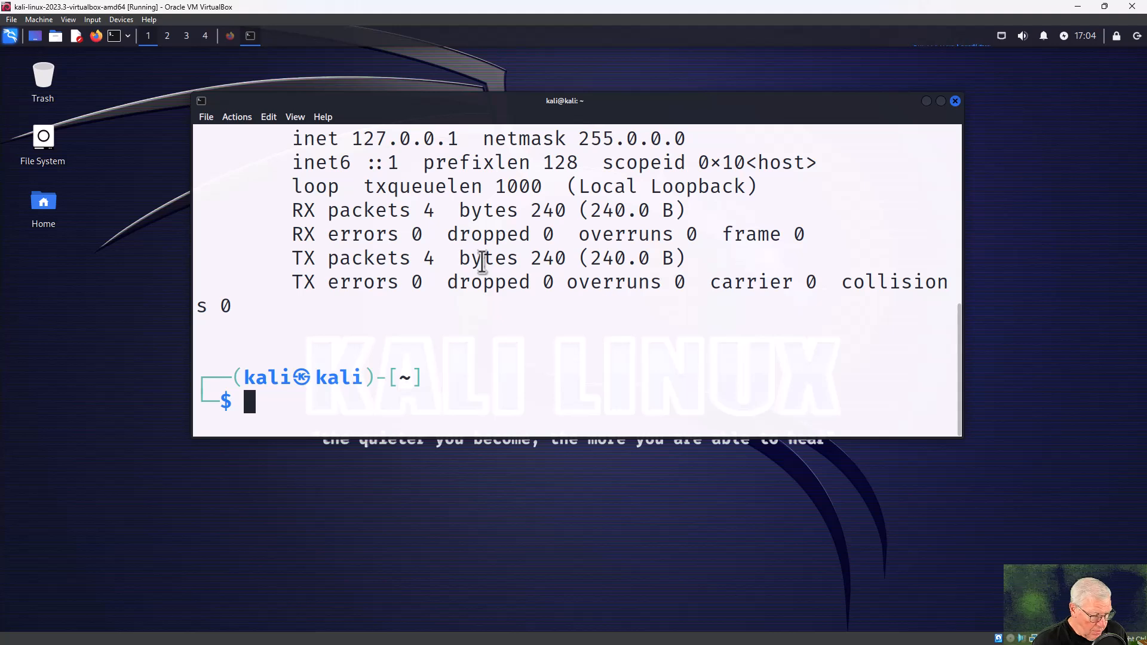
pyautogui.write('clear')
pyautogui.press('Return')
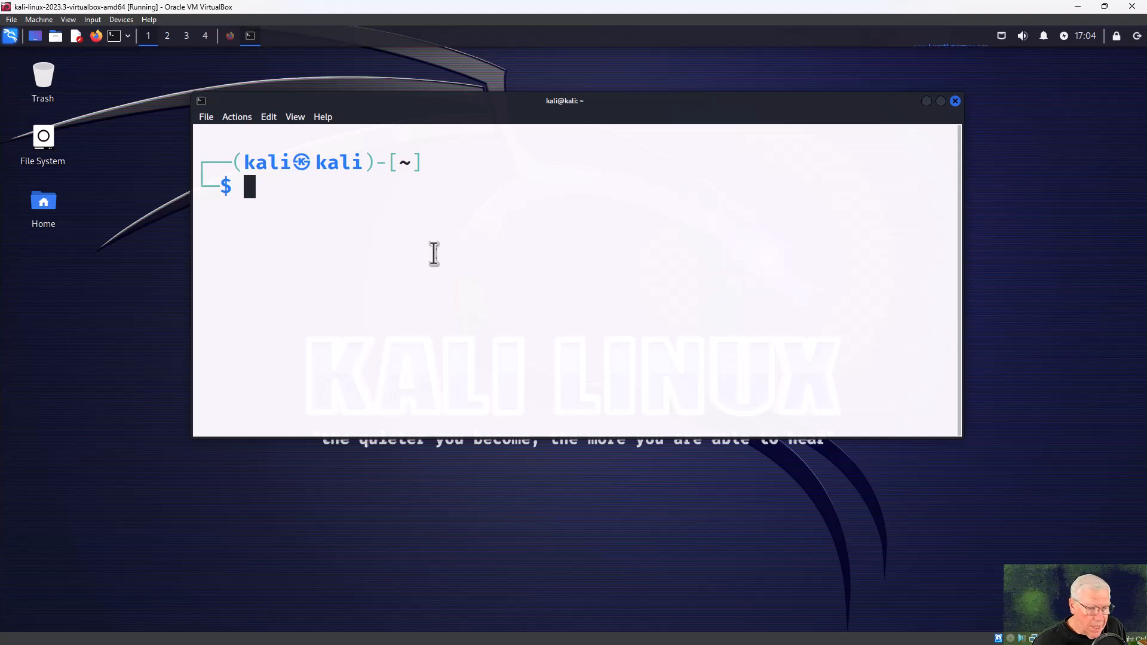
# Run ip a to list the interface addresses.
pyautogui.write('ip a')
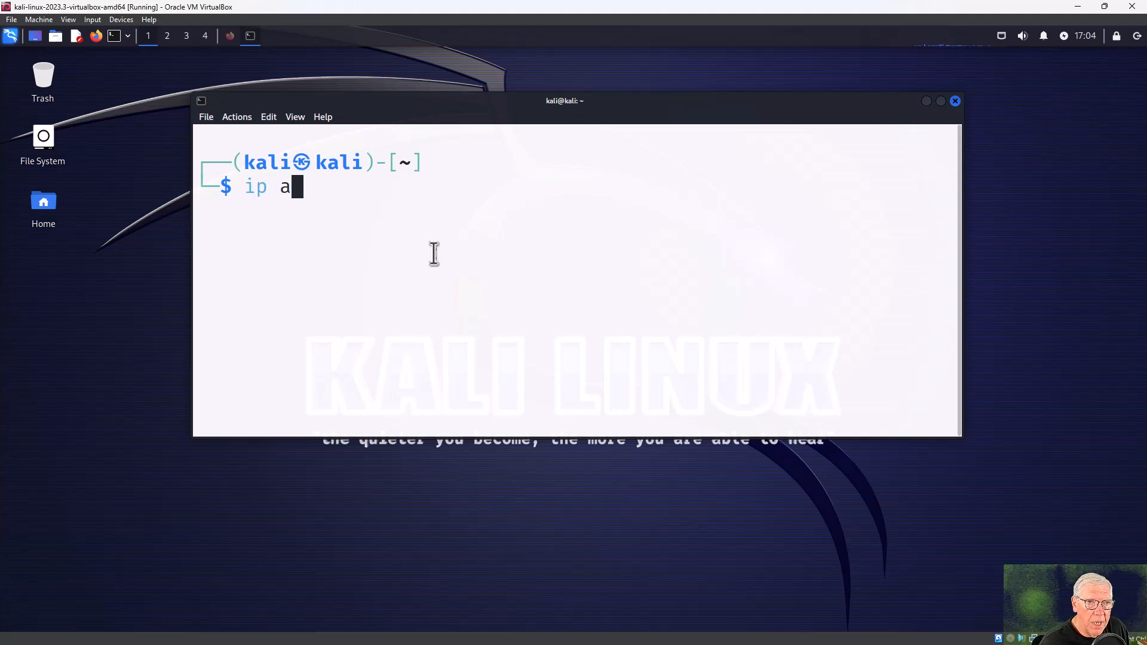
pyautogui.write('ddres')
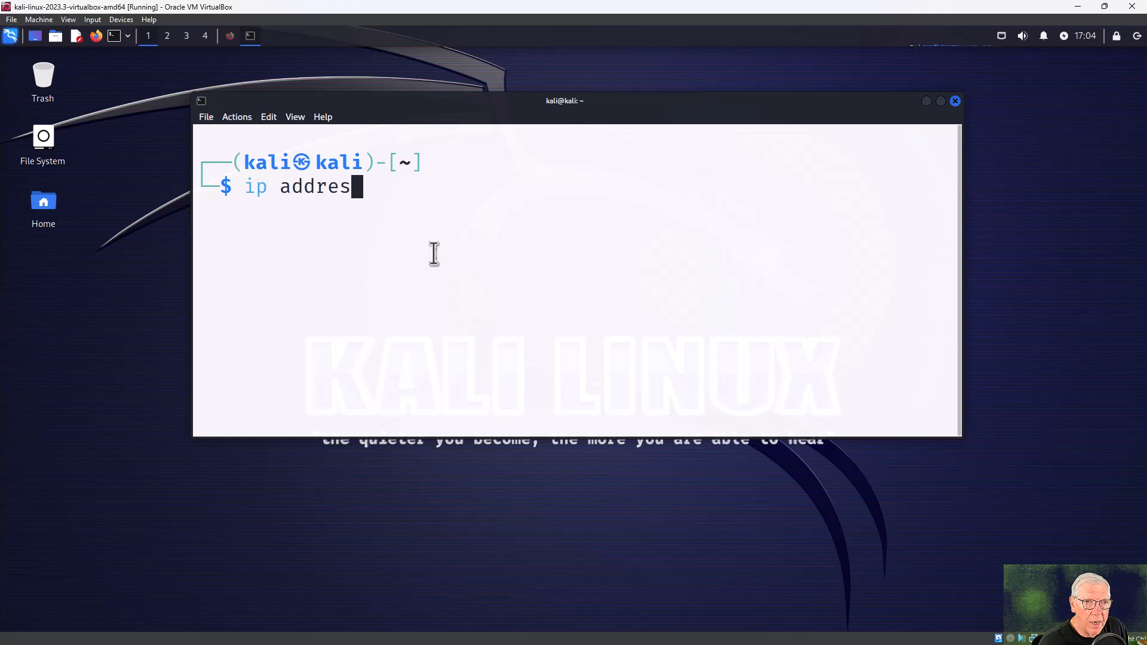
pyautogui.write('s')
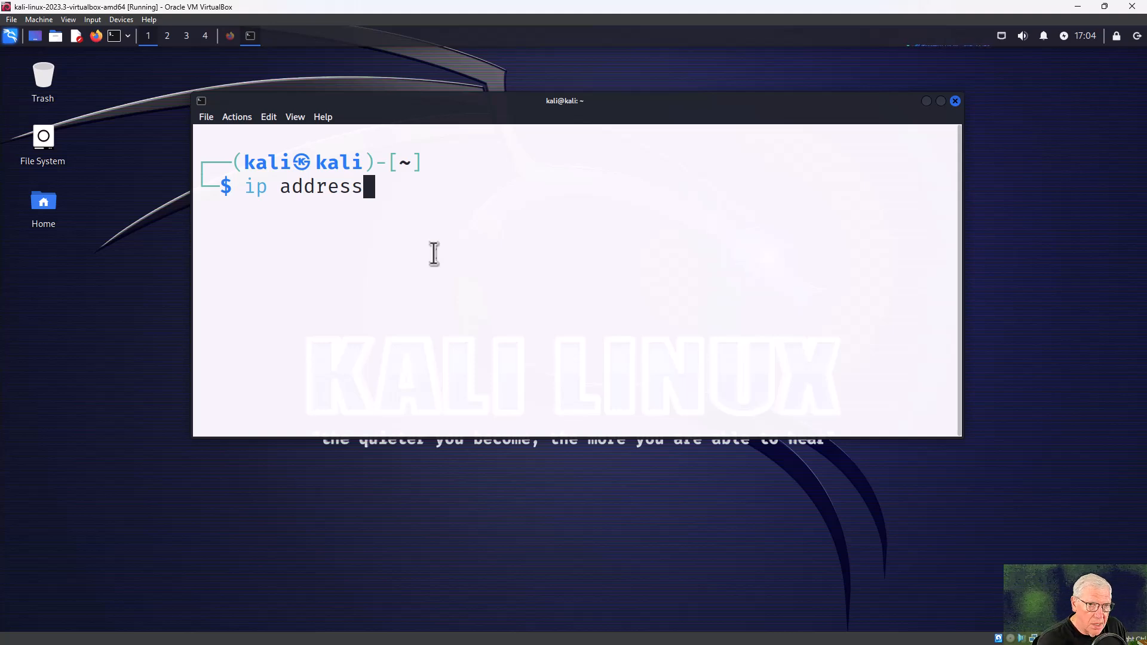
pyautogui.press('BackSpace')
pyautogui.press('BackSpace')
pyautogui.press('BackSpace')
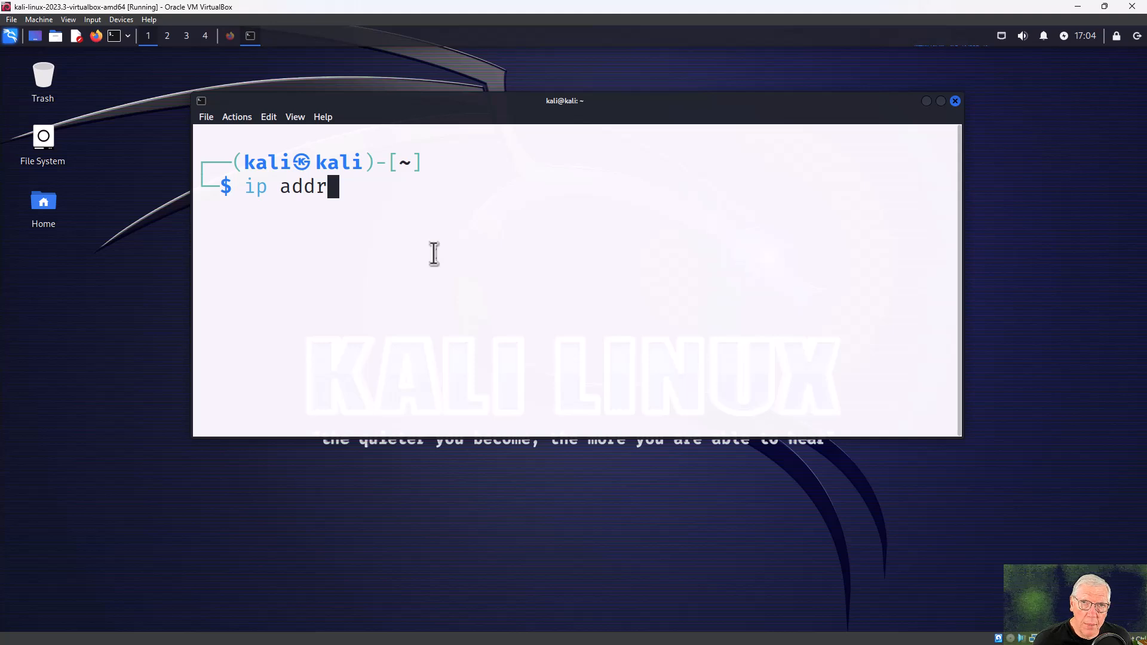
pyautogui.press('BackSpace')
pyautogui.press('BackSpace')
pyautogui.press('BackSpace')
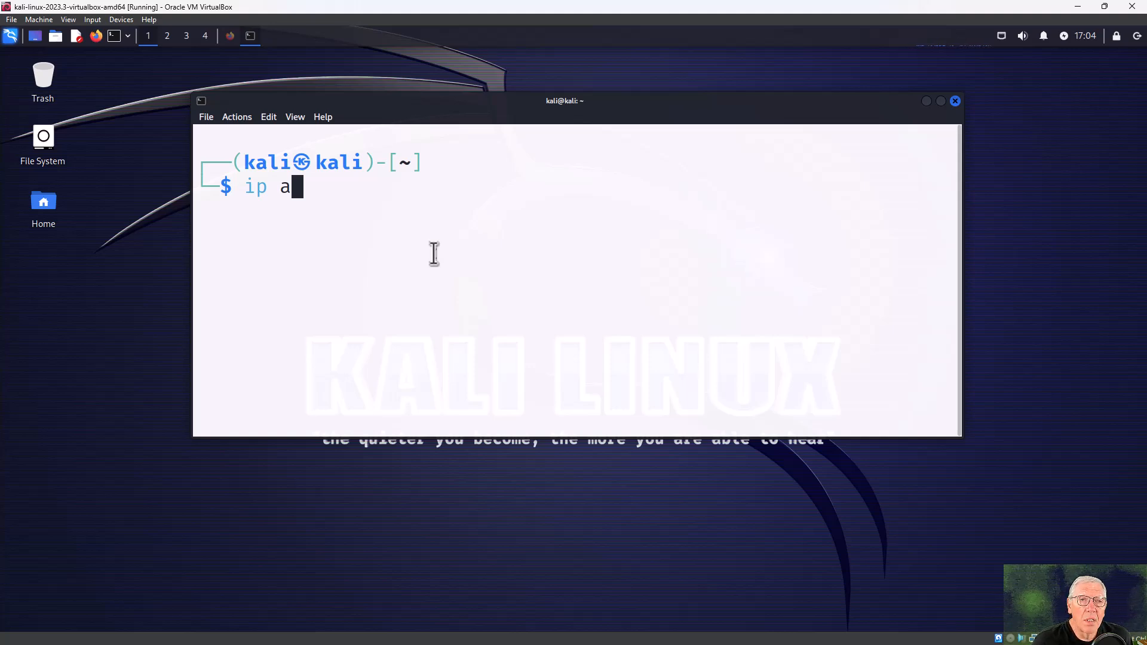
pyautogui.press('Return')
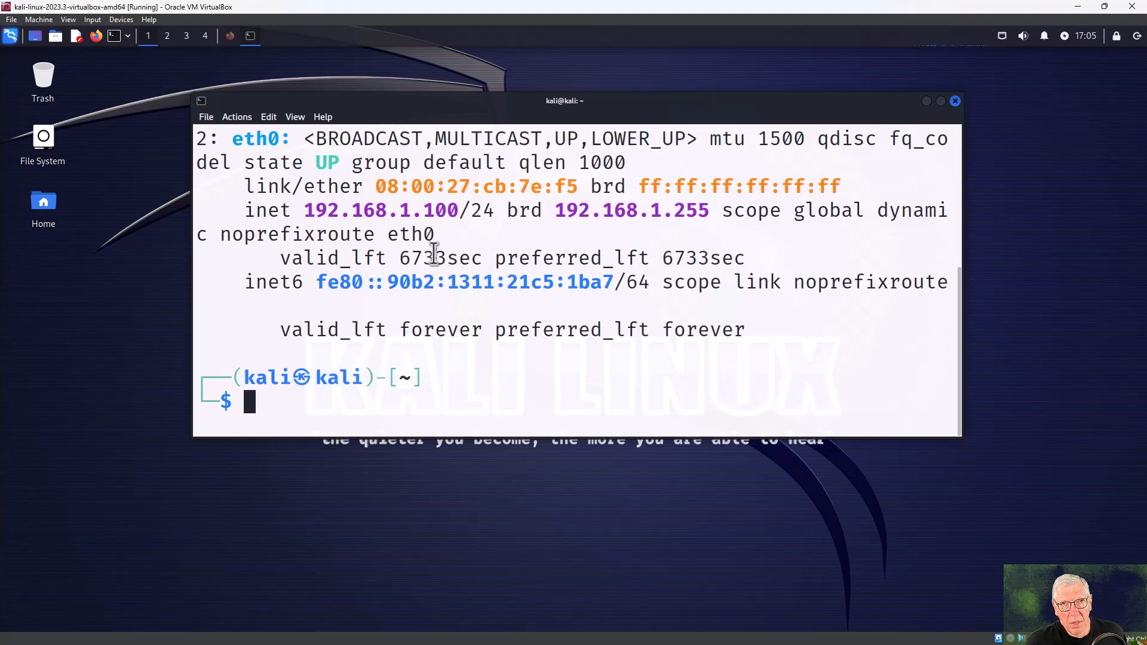
# Highlight eth0 and its inet address 192.168.1.100/24 in the ip a output.
pyautogui.doubleClick(251, 138)
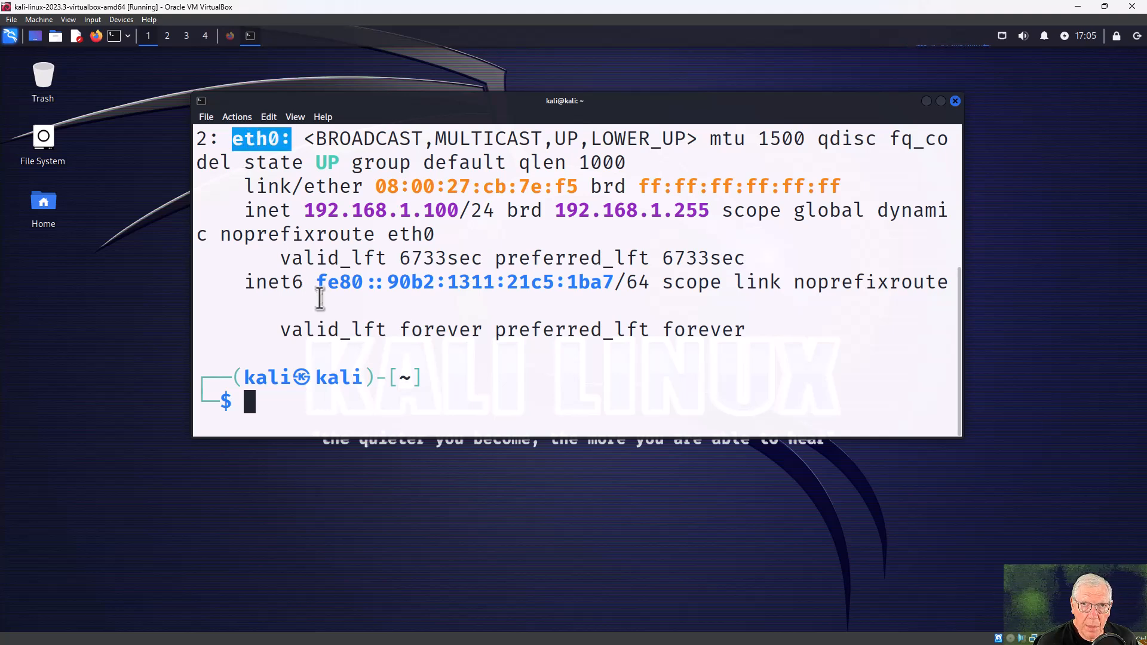
pyautogui.moveTo(304, 209); pyautogui.dragTo(458, 211)
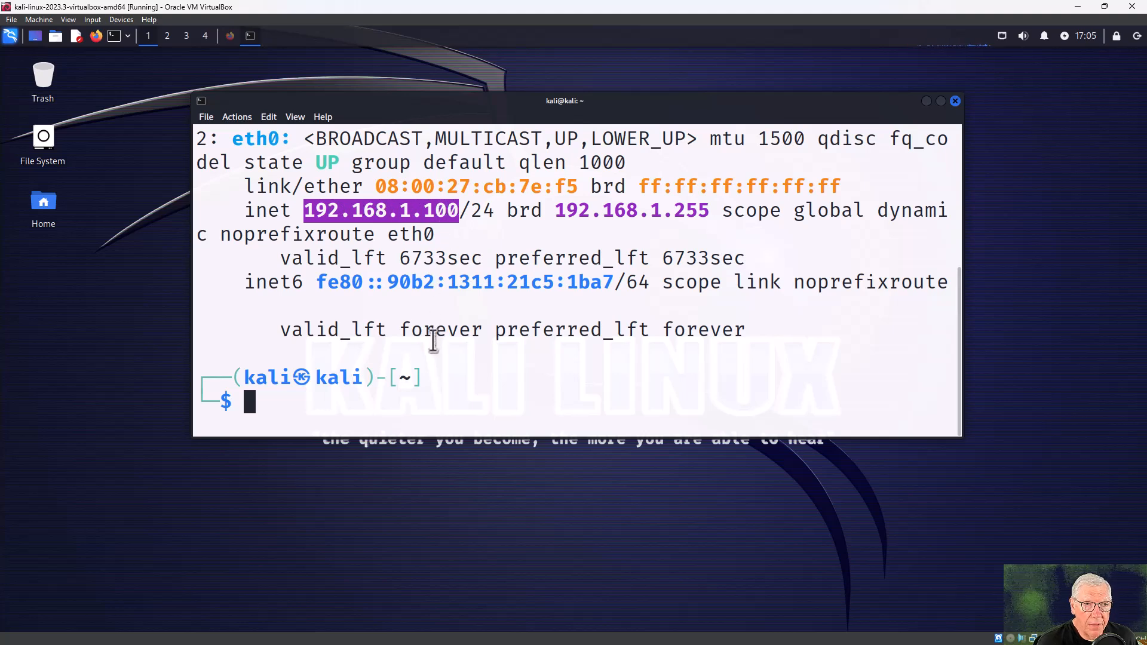
pyautogui.scroll(3, 247, 239)
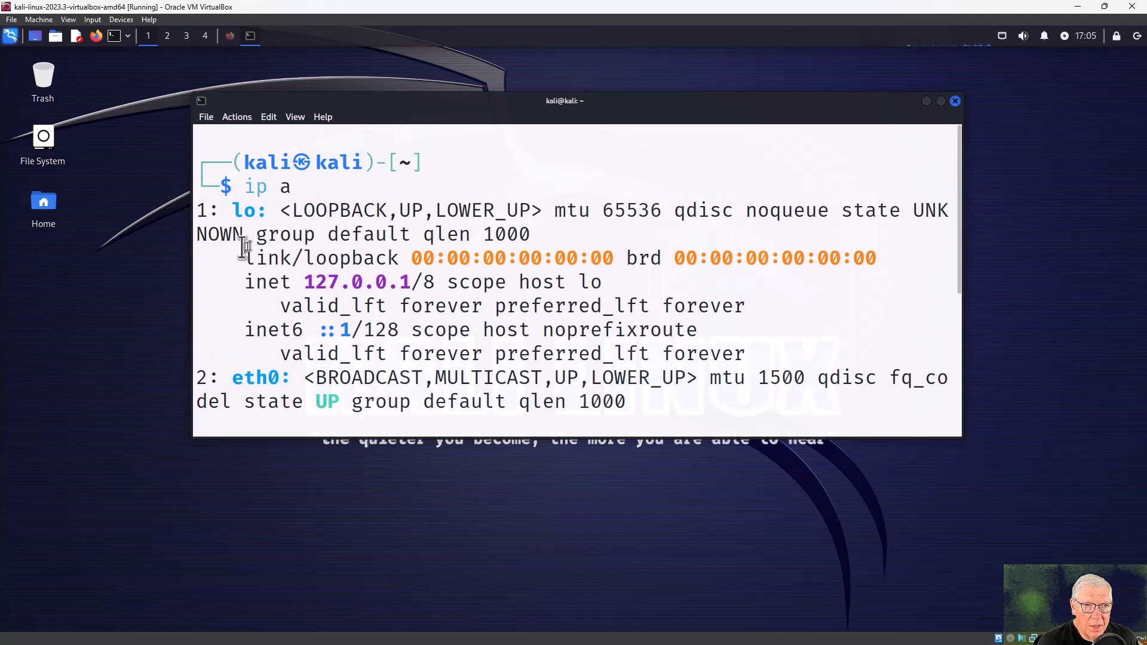
pyautogui.moveTo(235, 210); pyautogui.dragTo(267, 211)
pyautogui.scroll(-3, 278, 255)
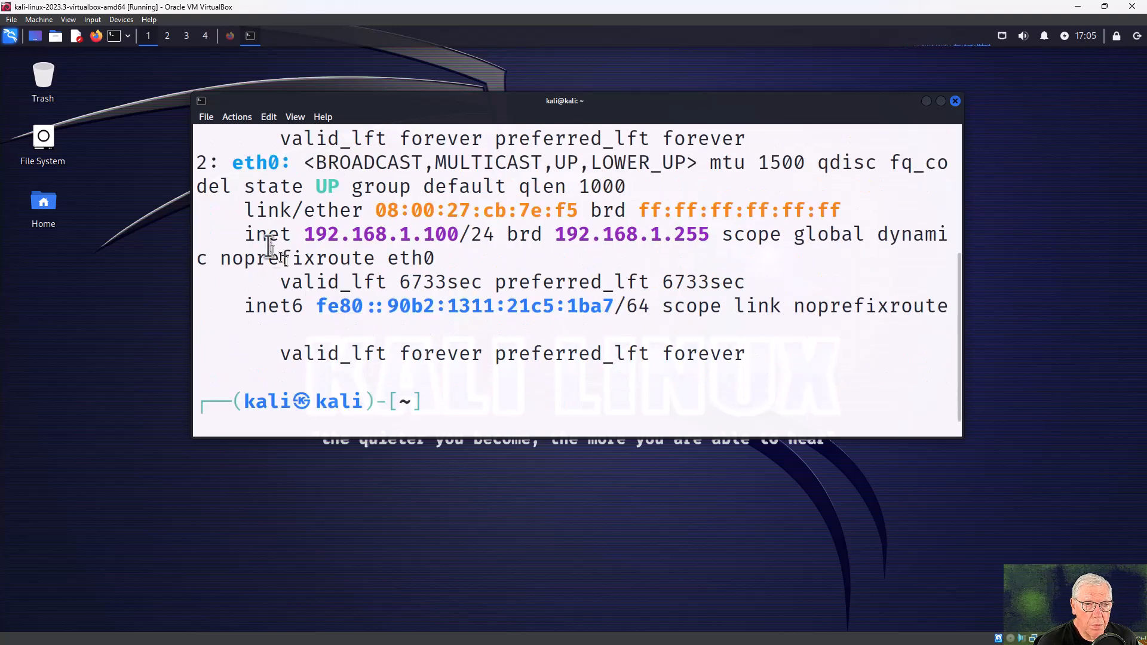
pyautogui.doubleClick(237, 162)
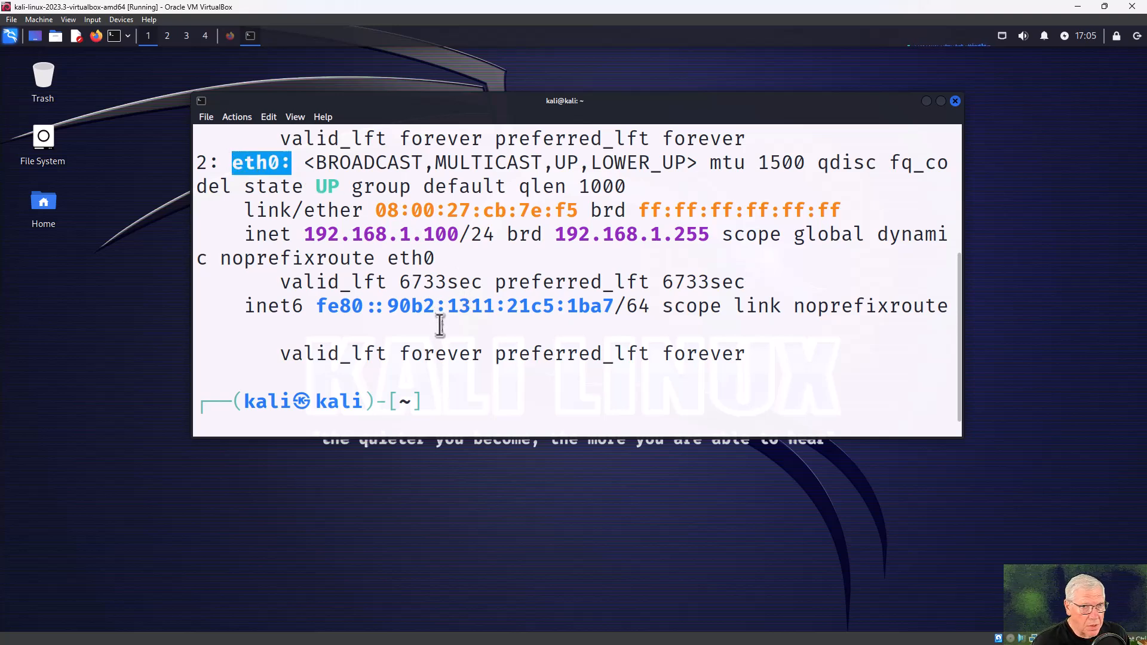
pyautogui.scroll(1, 452, 313)
pyautogui.scroll(-2, 454, 317)
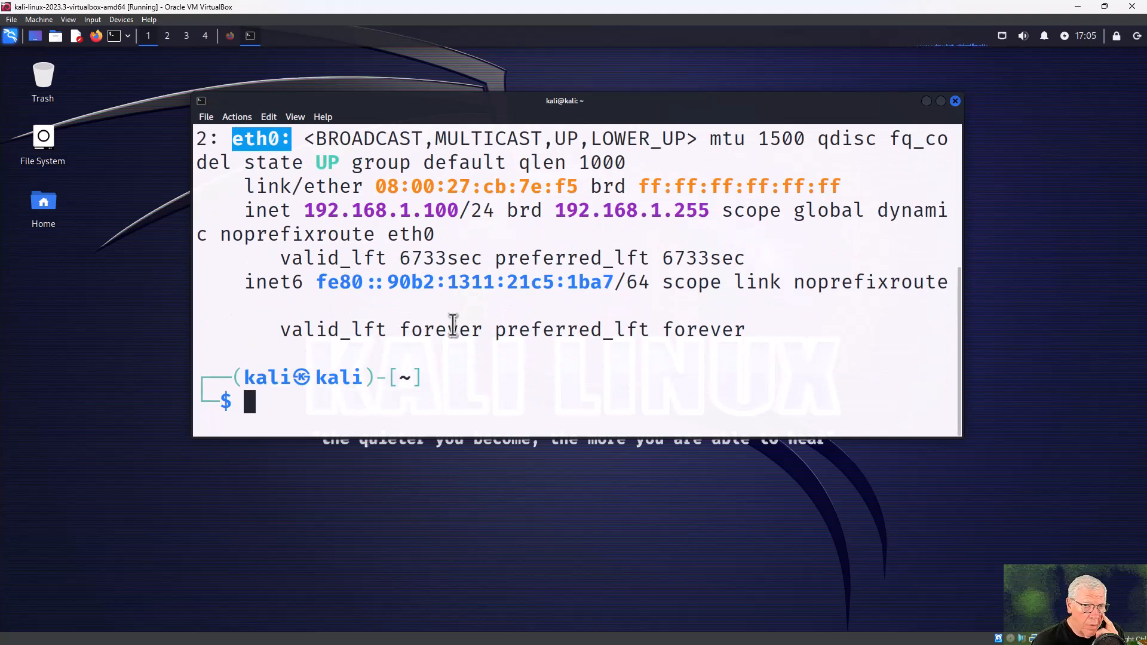
pyautogui.moveTo(306, 207); pyautogui.dragTo(459, 209)
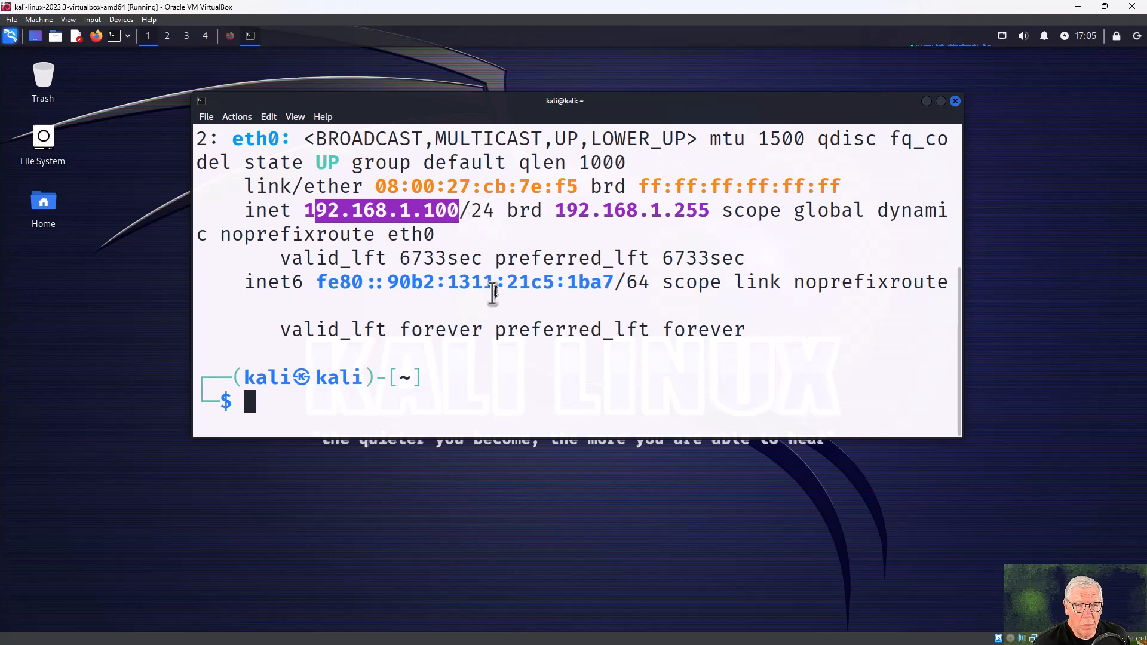
pyautogui.click(263, 403)
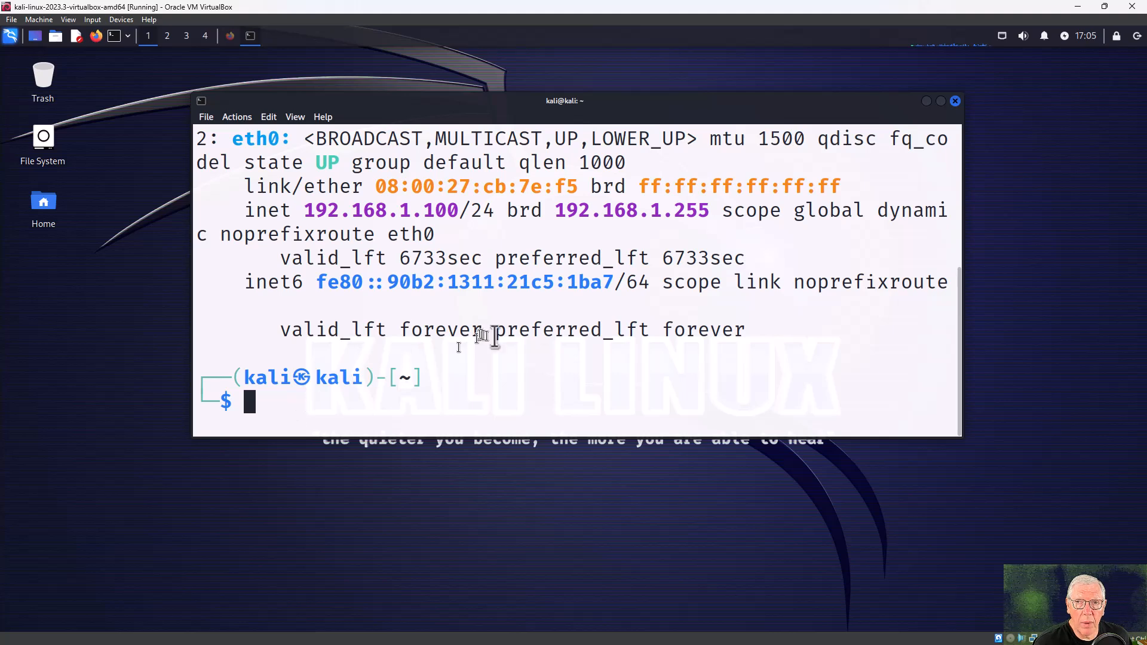
# Minimize the terminal, browse Firefox to 192.168.1.1, and accept the self-signed certificate risk.
pyautogui.click(926, 101)
pyautogui.click(229, 36)
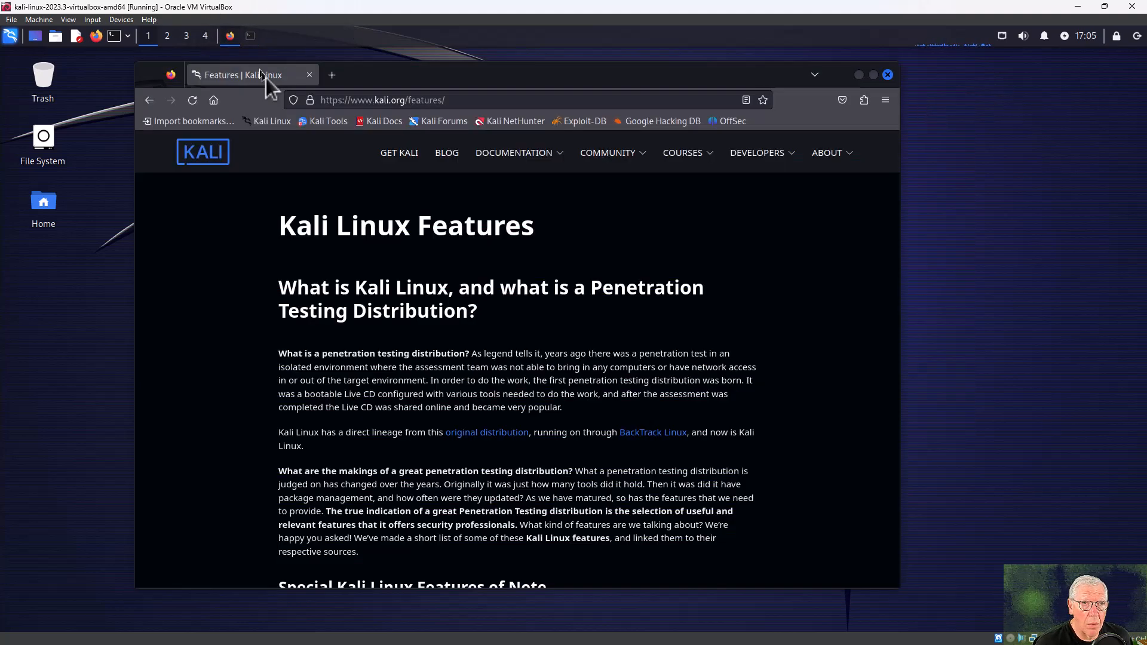
pyautogui.click(387, 100)
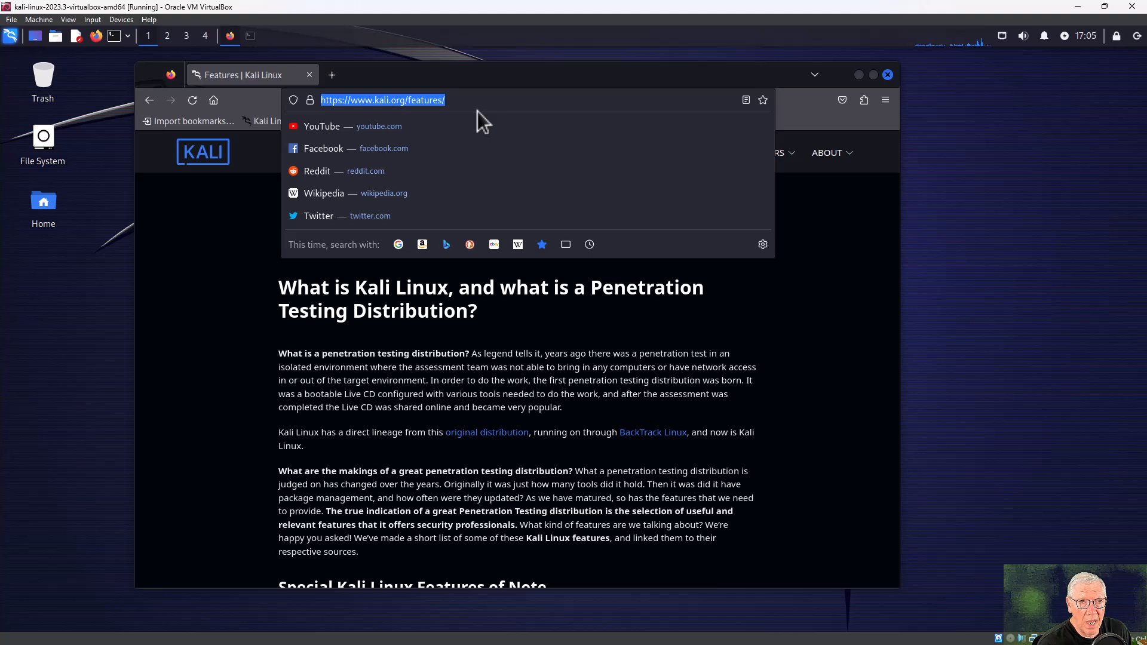
pyautogui.write('192.')
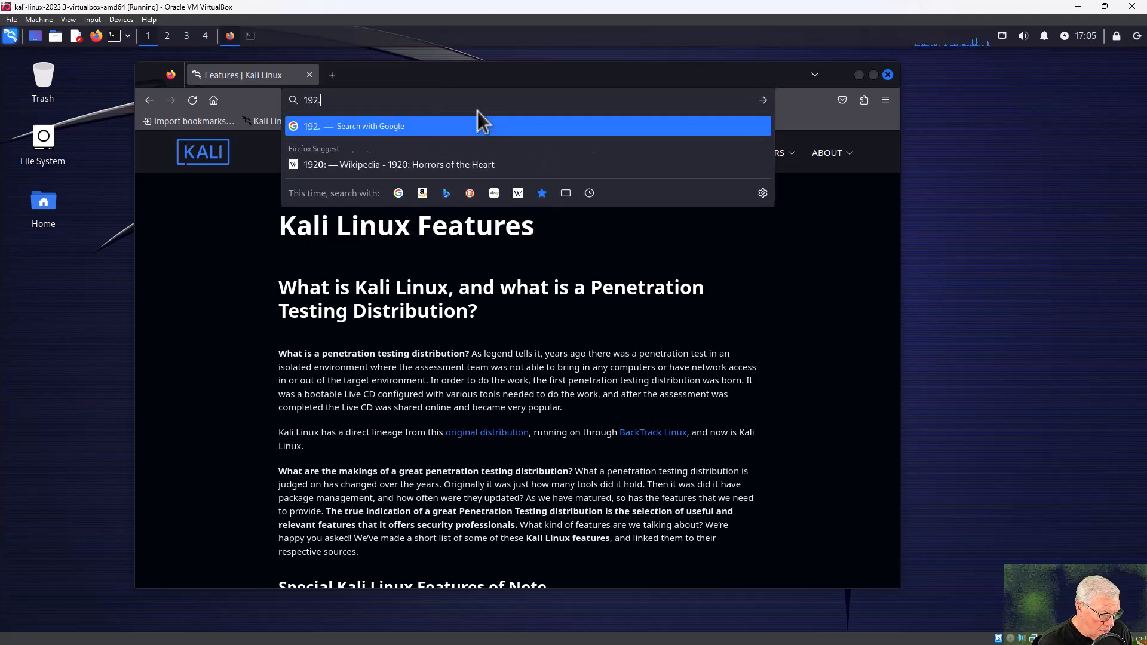
pyautogui.write('168.1.1')
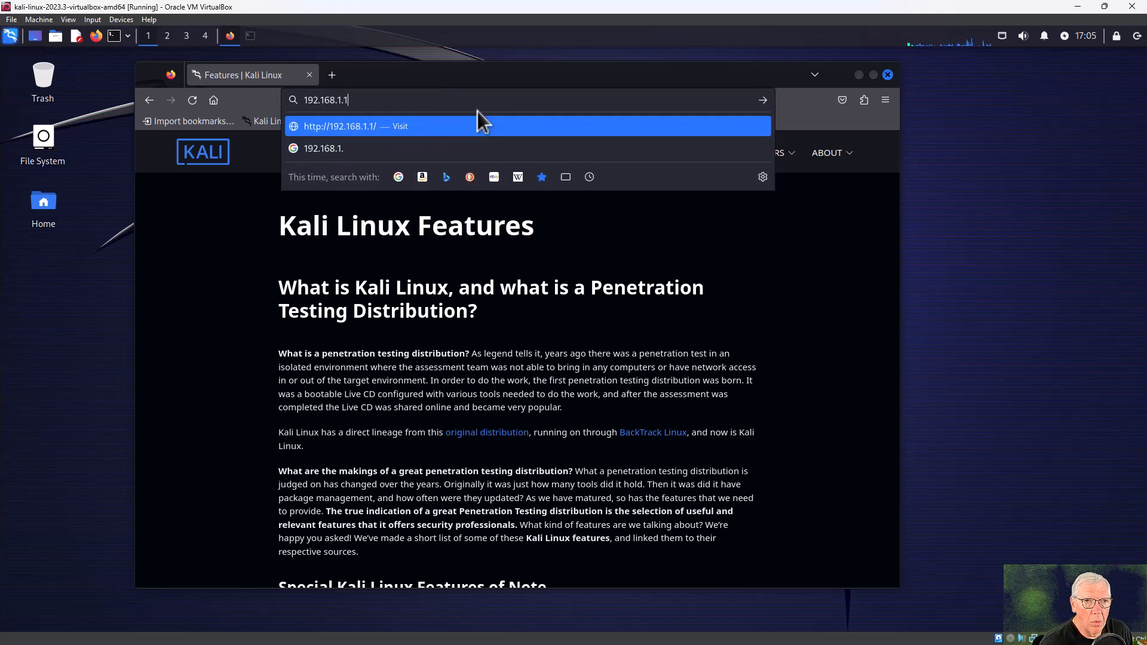
pyautogui.press('Return')
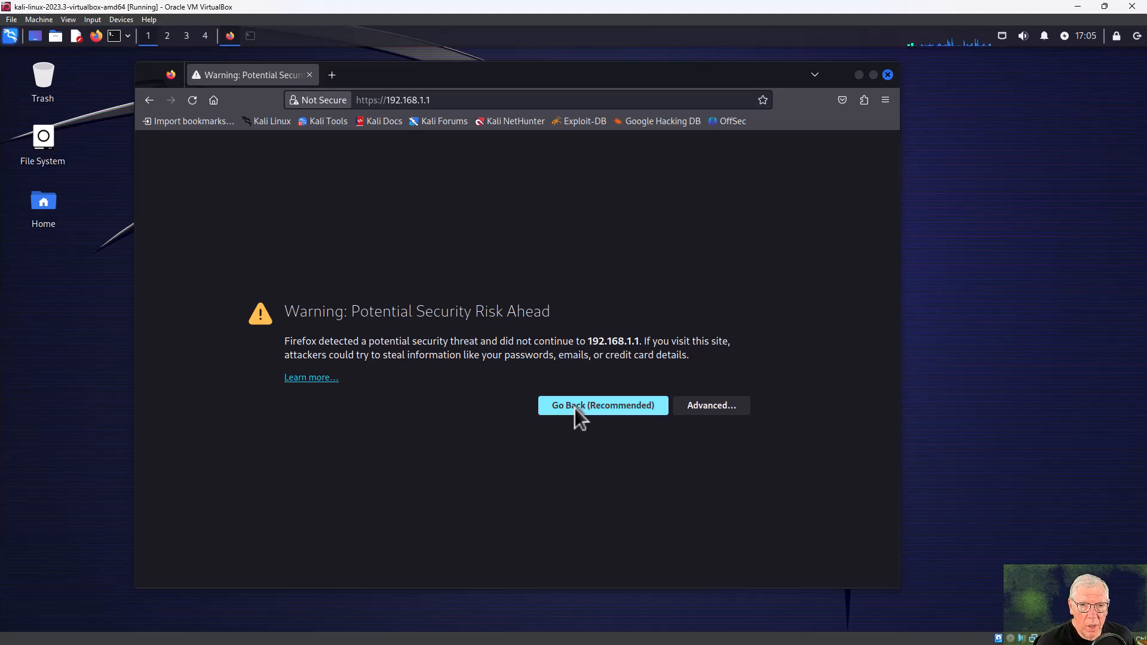
pyautogui.click(717, 405)
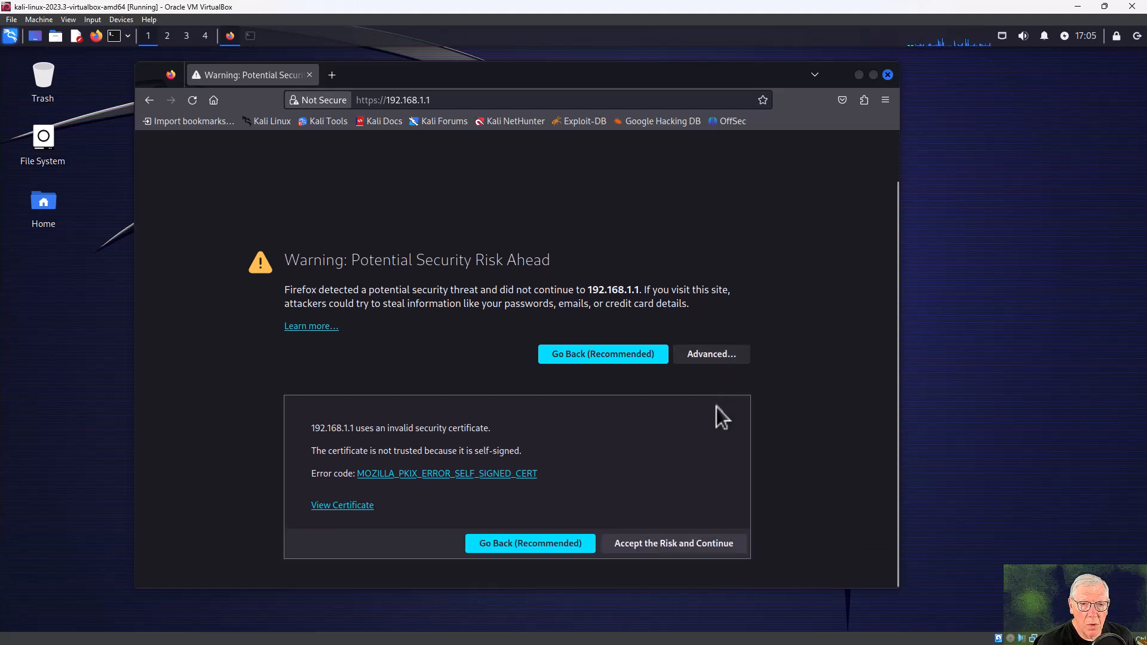
pyautogui.click(641, 542)
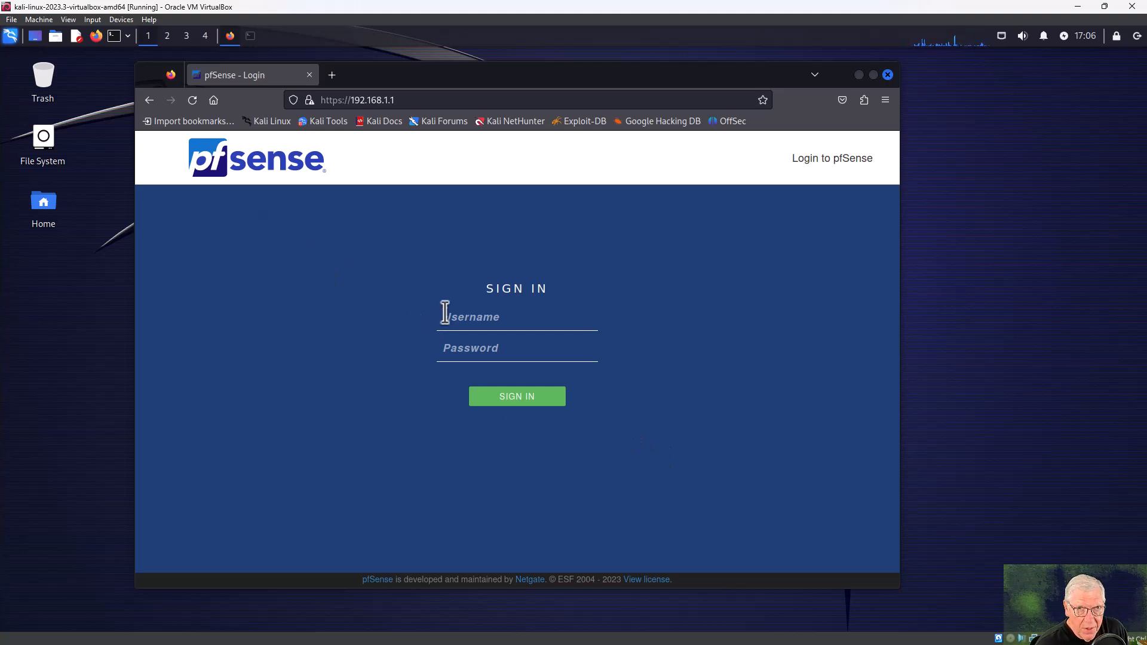
# Sign in with the admin username and password, and save the login in Firefox.
pyautogui.write('admin')
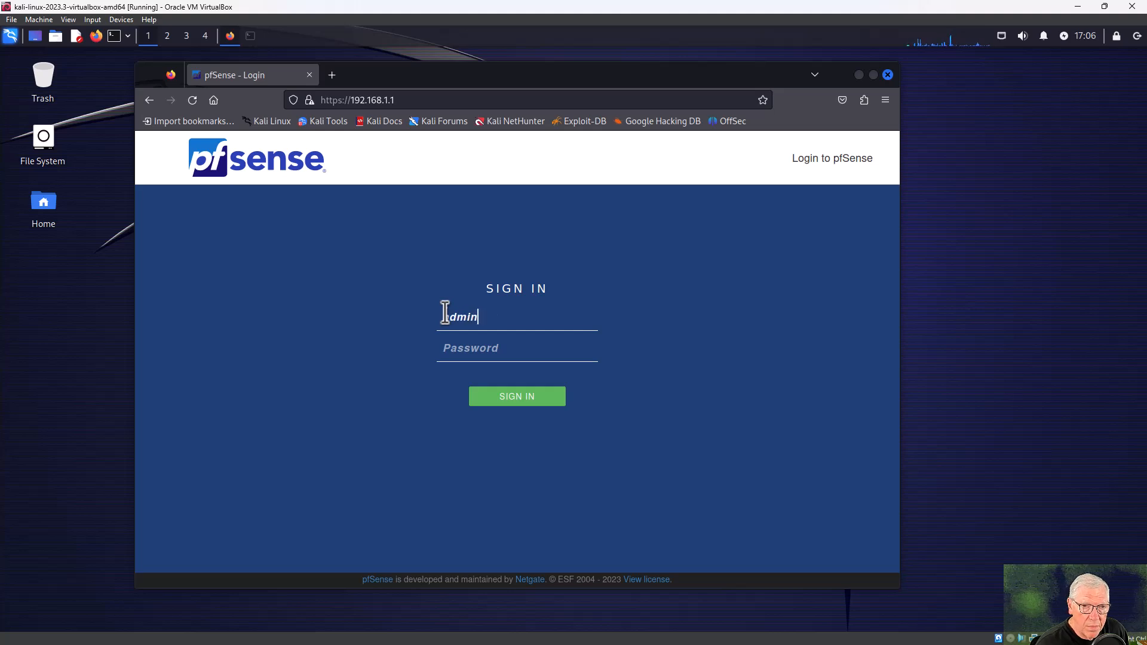
pyautogui.write('*****')
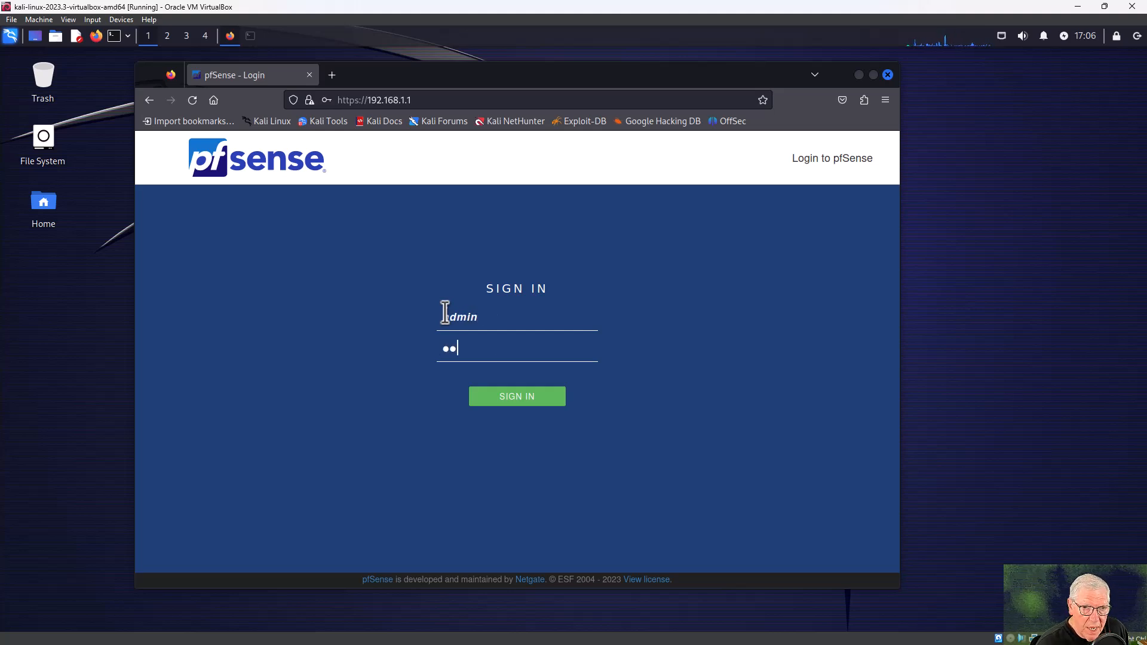
pyautogui.write('se')
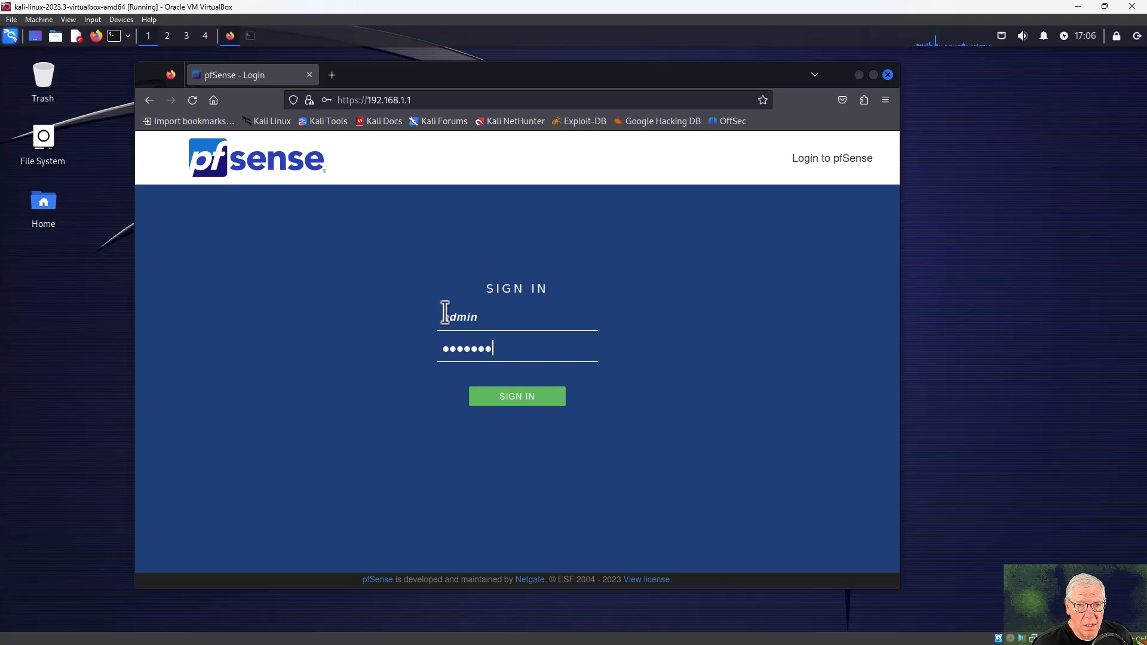
pyautogui.press('Return')
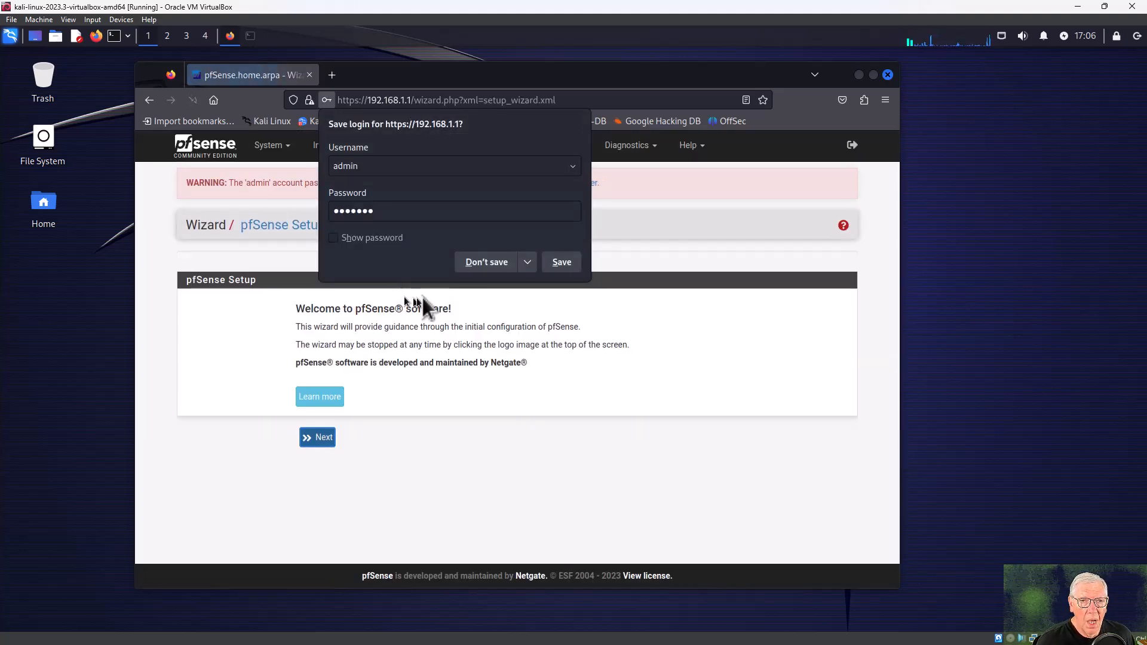
pyautogui.click(562, 261)
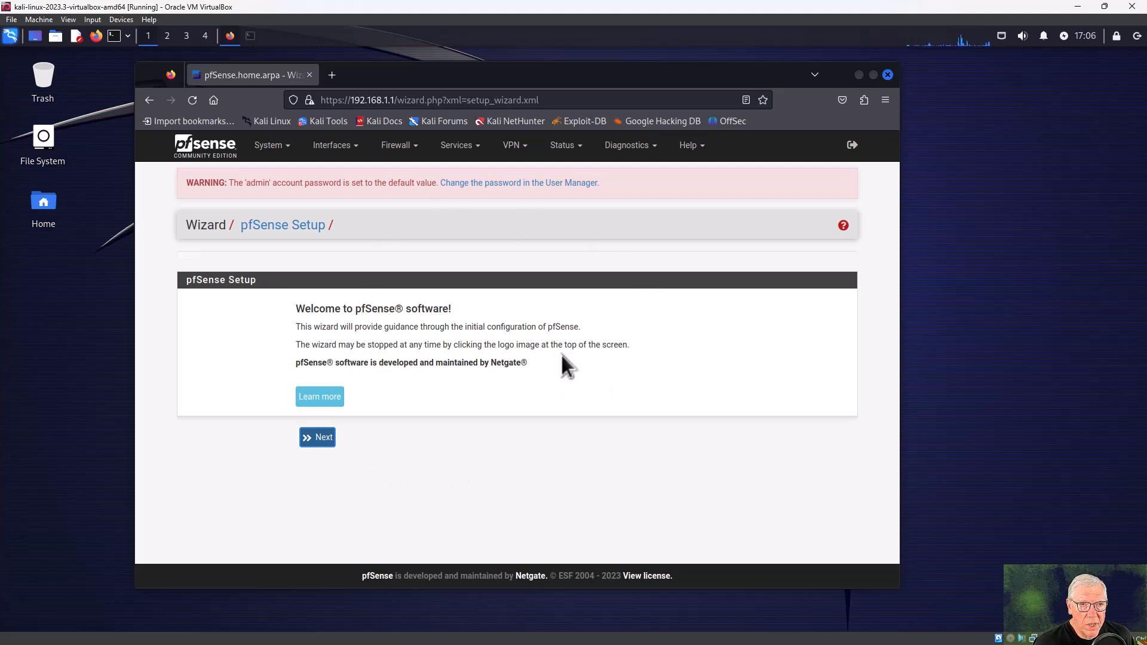
# Advance past the Welcome, Netgate support and General Information pages with default settings.
pyautogui.click(328, 441)
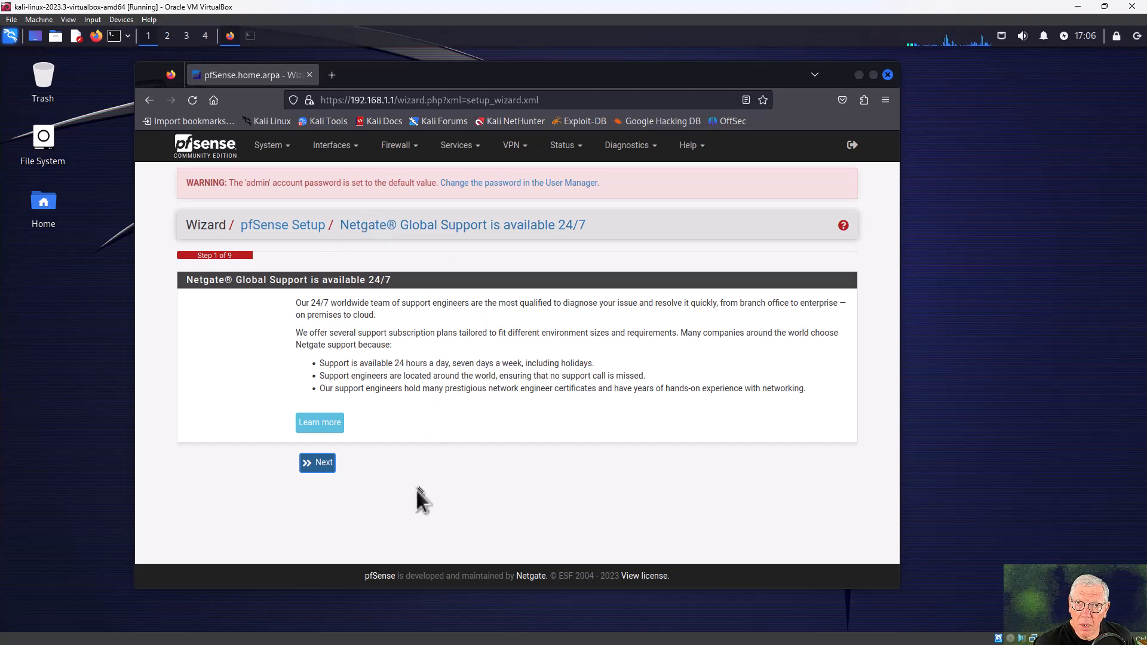
pyautogui.click(326, 466)
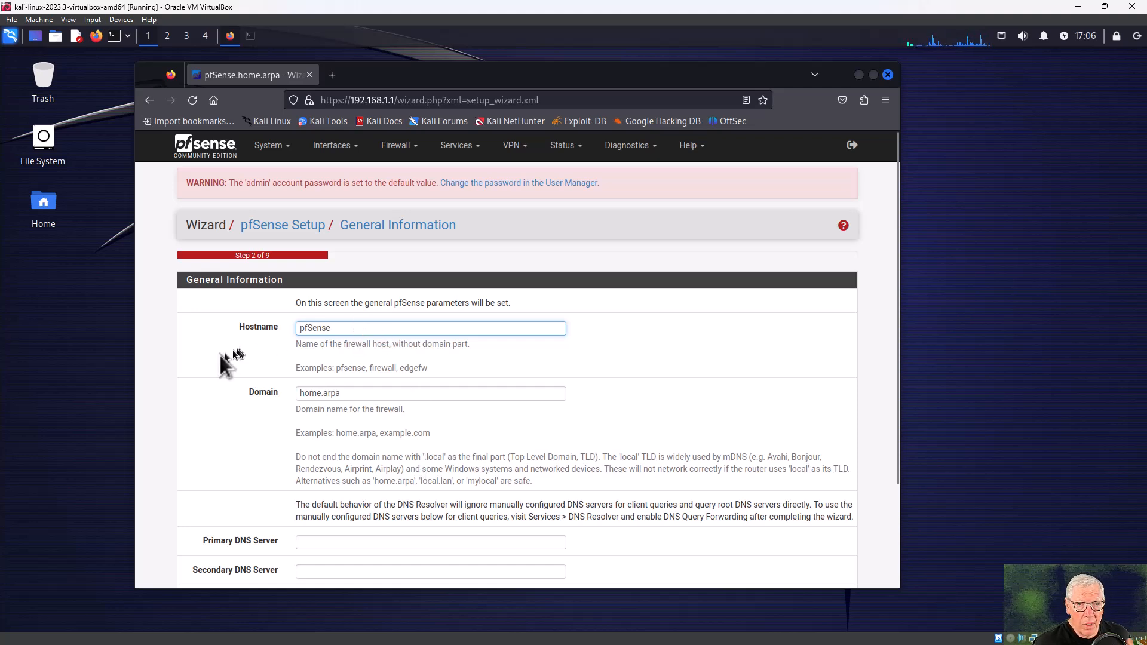
pyautogui.scroll(-3, 227, 360)
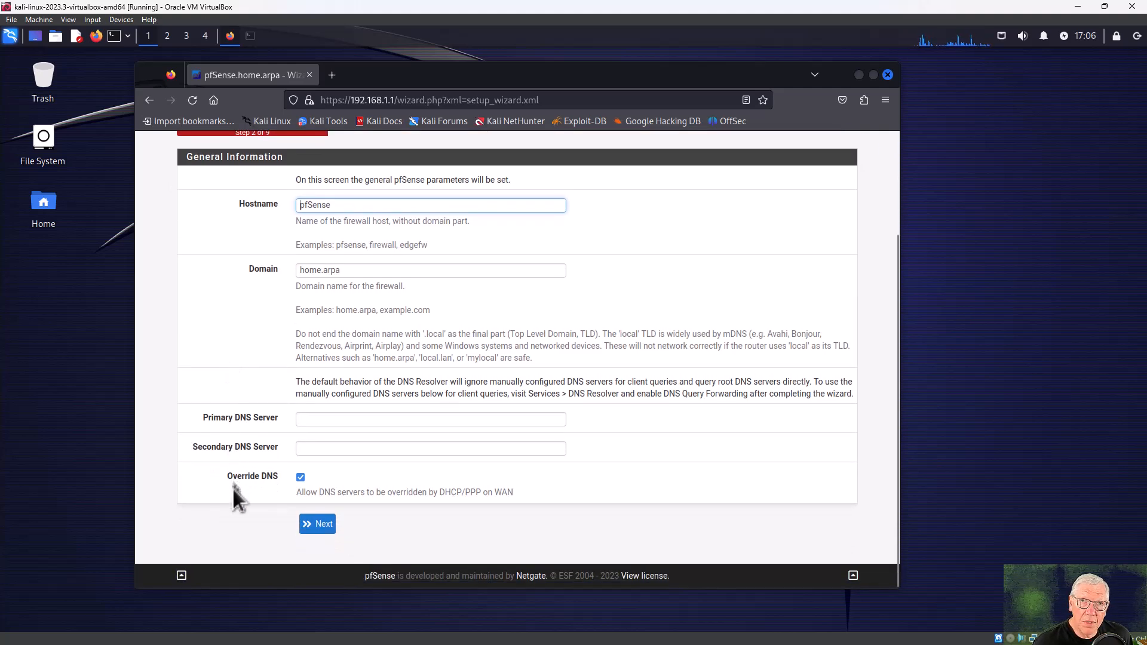
pyautogui.click(320, 524)
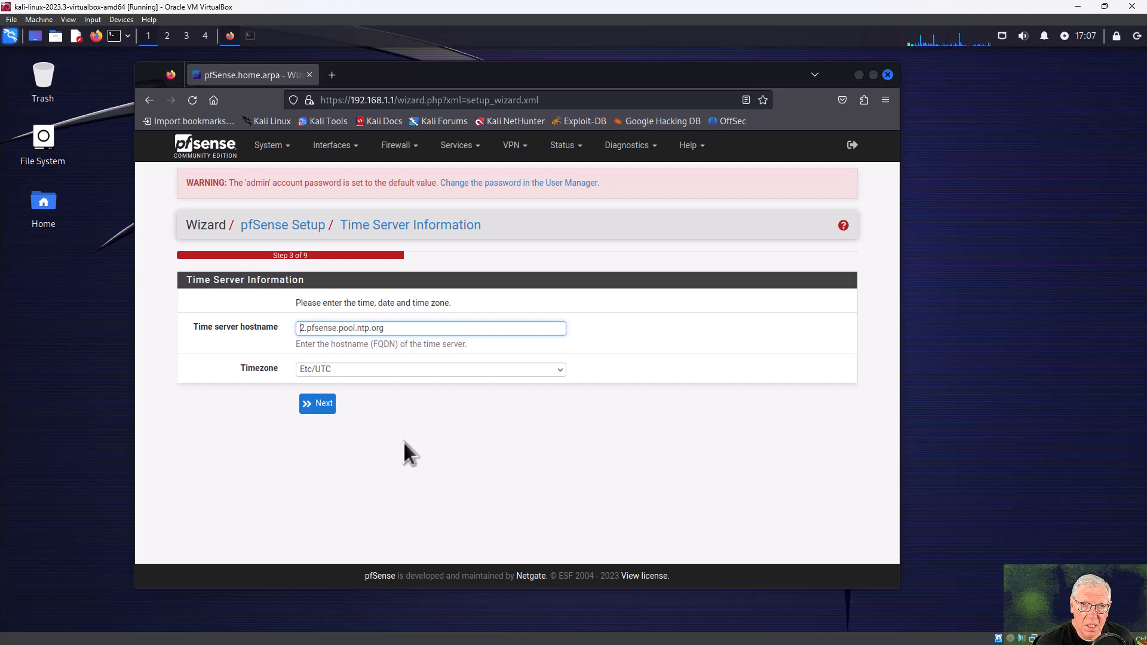
# Set the time zone to US/Mountain and continue past the time settings.
pyautogui.click(376, 368)
pyautogui.scroll(-5, 364, 289)
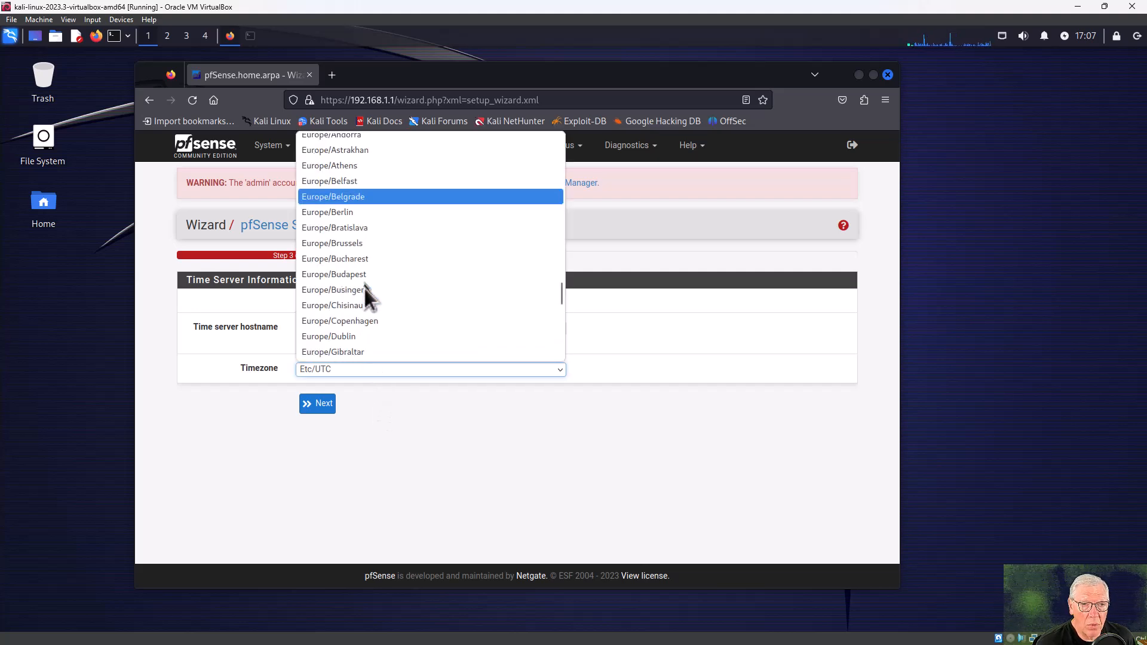
pyautogui.scroll(-10, 363, 289)
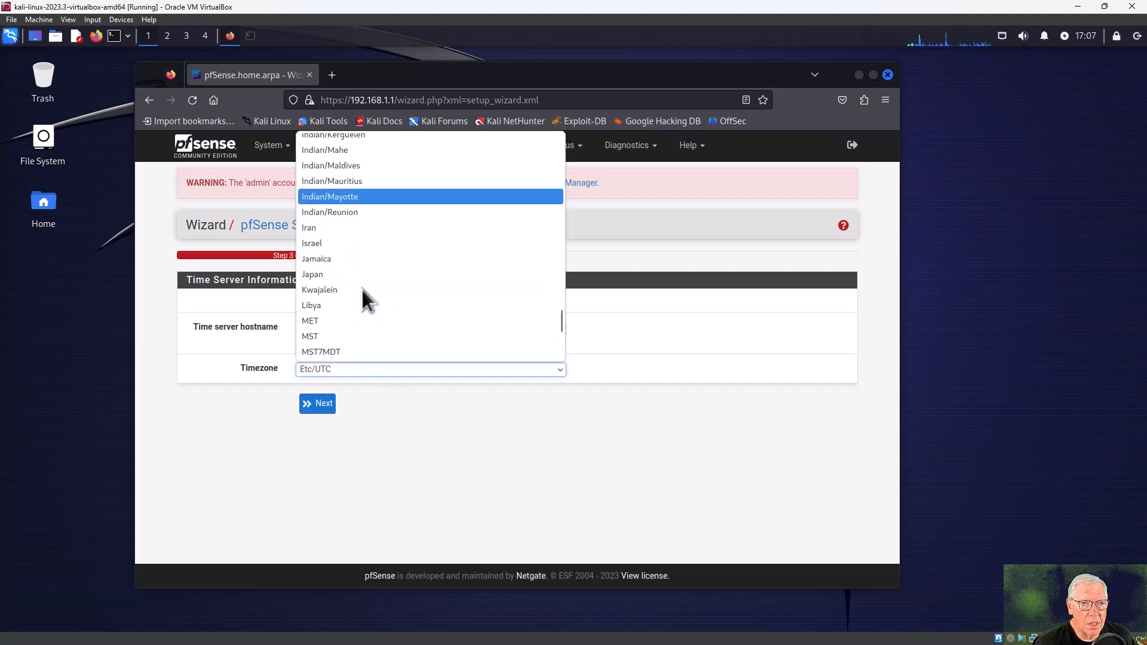
pyautogui.scroll(-15, 362, 288)
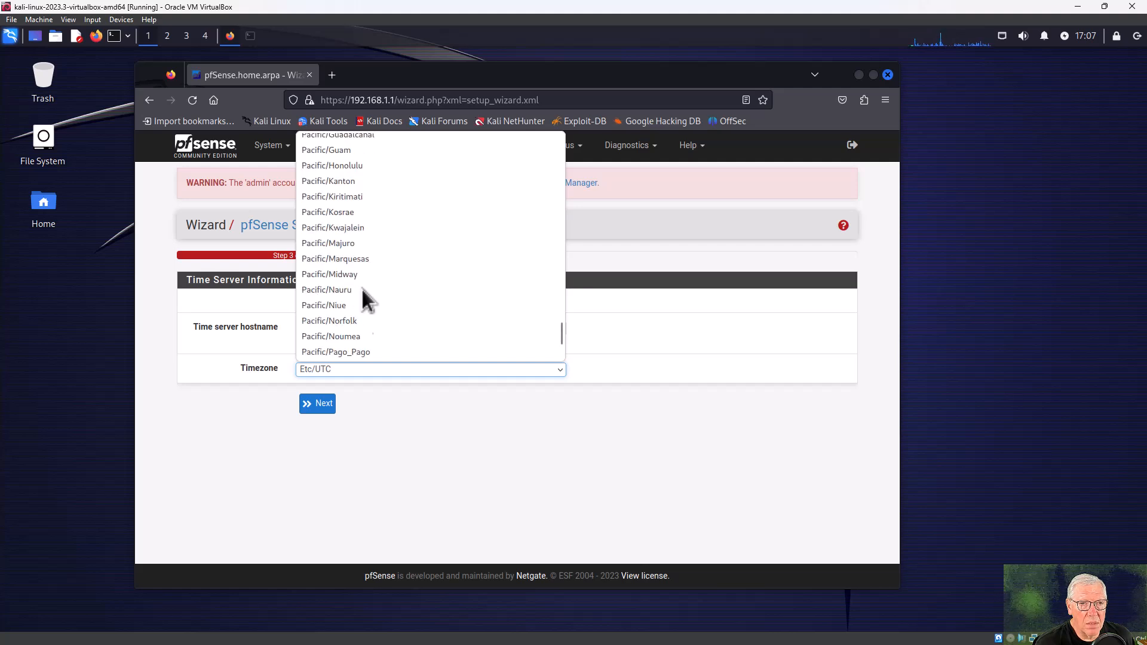
pyautogui.scroll(-5, 362, 287)
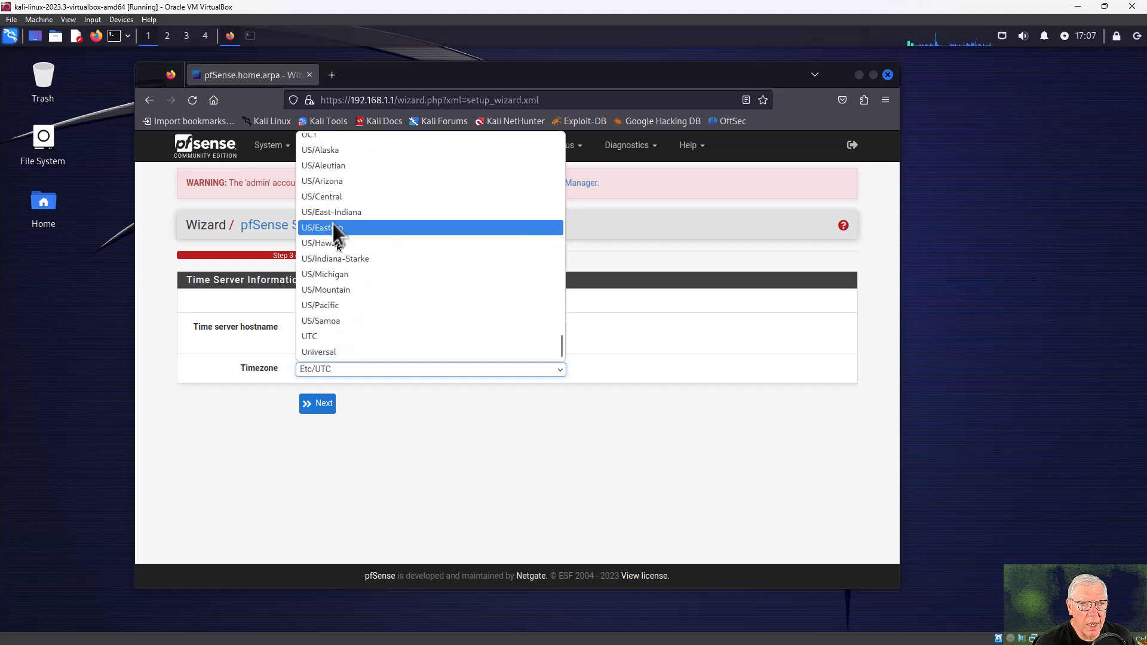
pyautogui.click(332, 290)
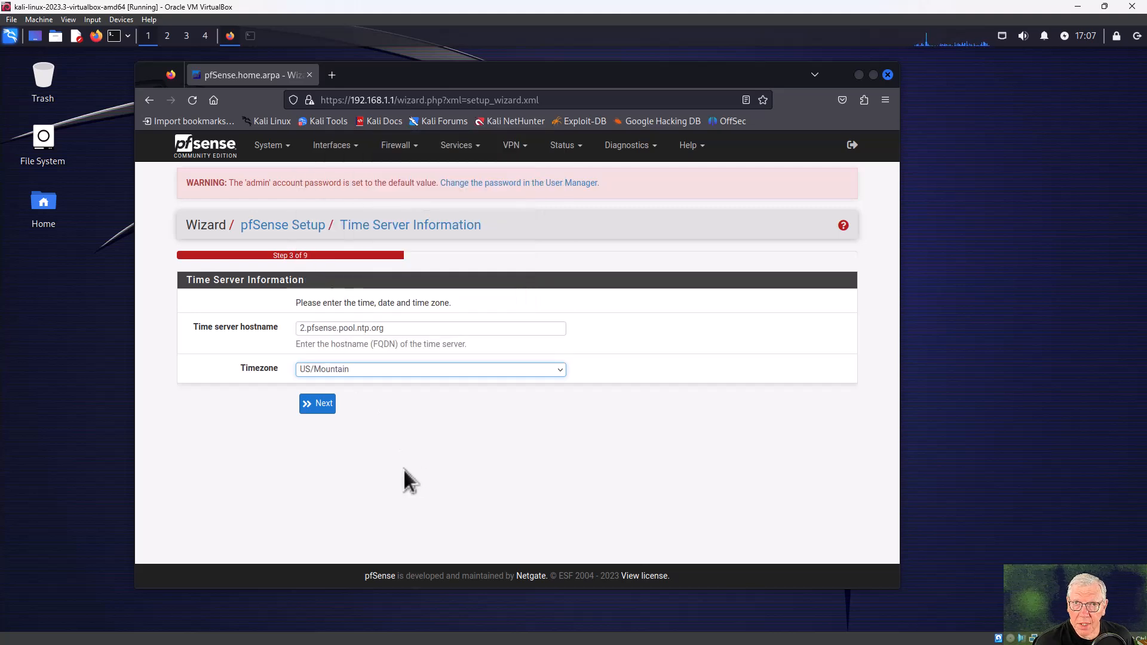
pyautogui.click(325, 404)
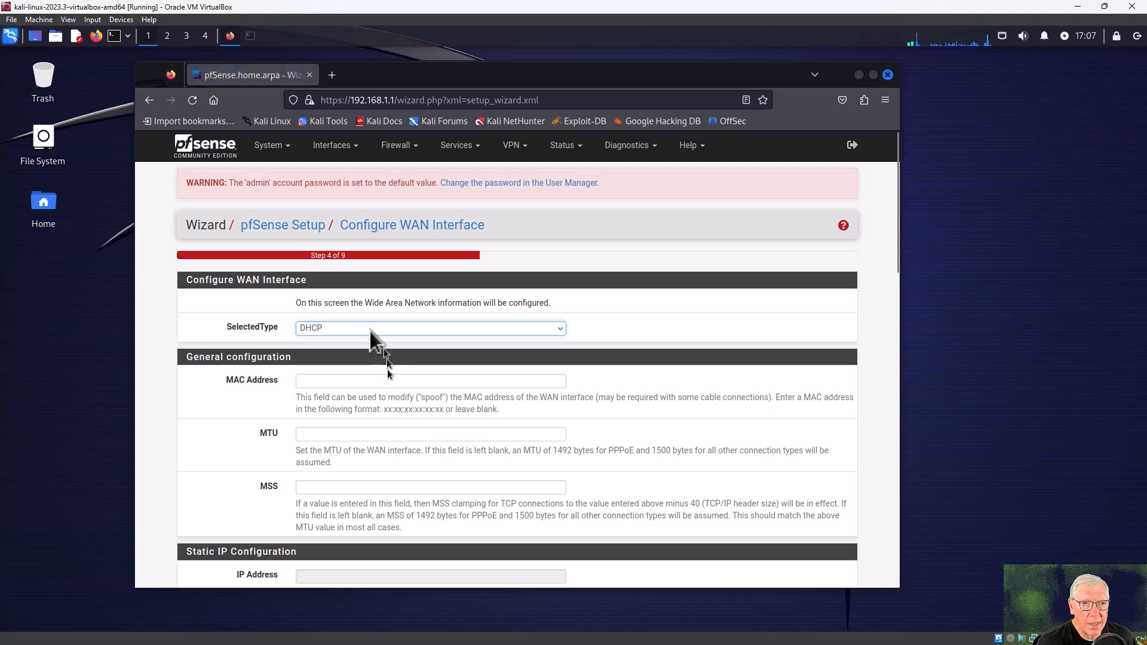
# Accept WAN on DHCP with RFC1918 private and bogon networks blocked.
pyautogui.scroll(-5, 234, 404)
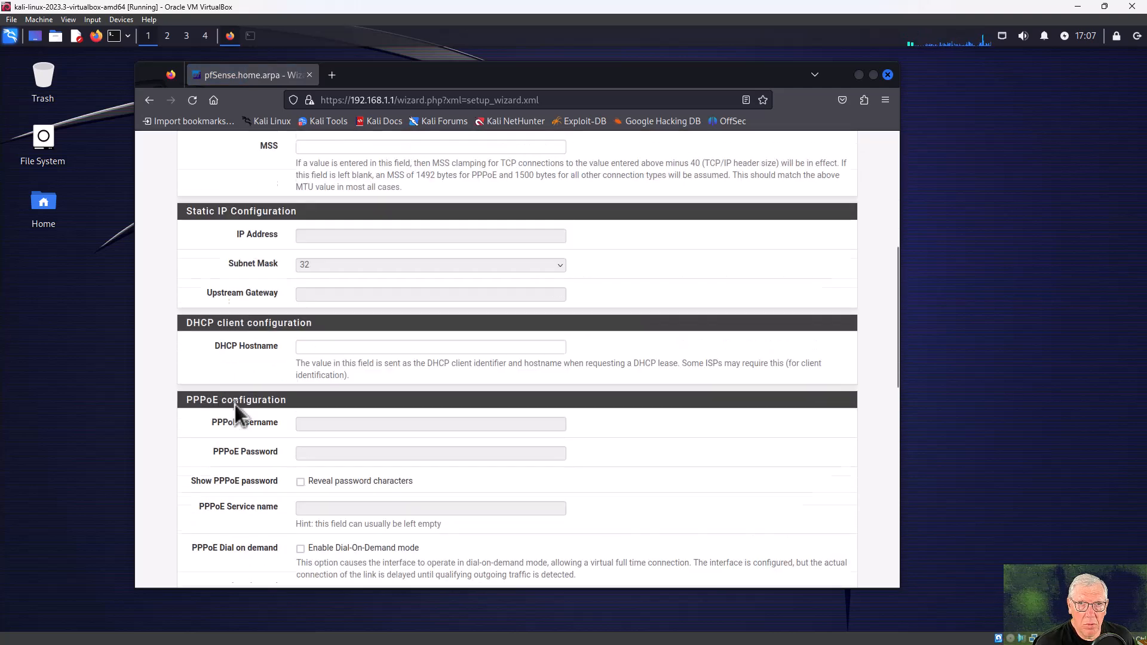
pyautogui.scroll(-10, 234, 404)
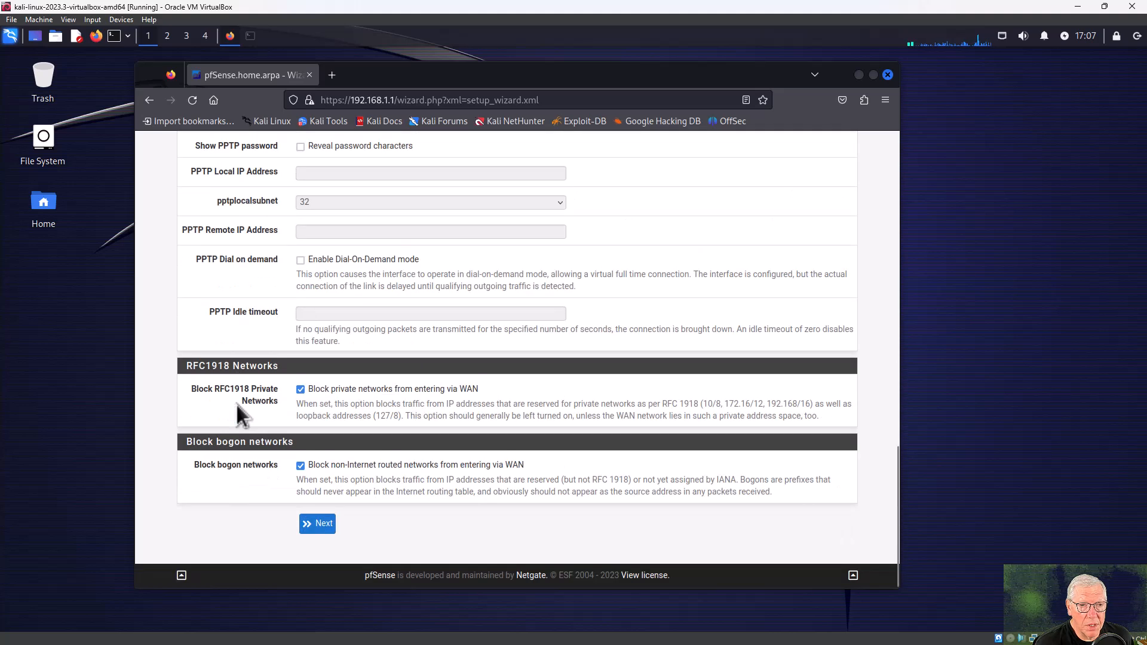
pyautogui.click(319, 525)
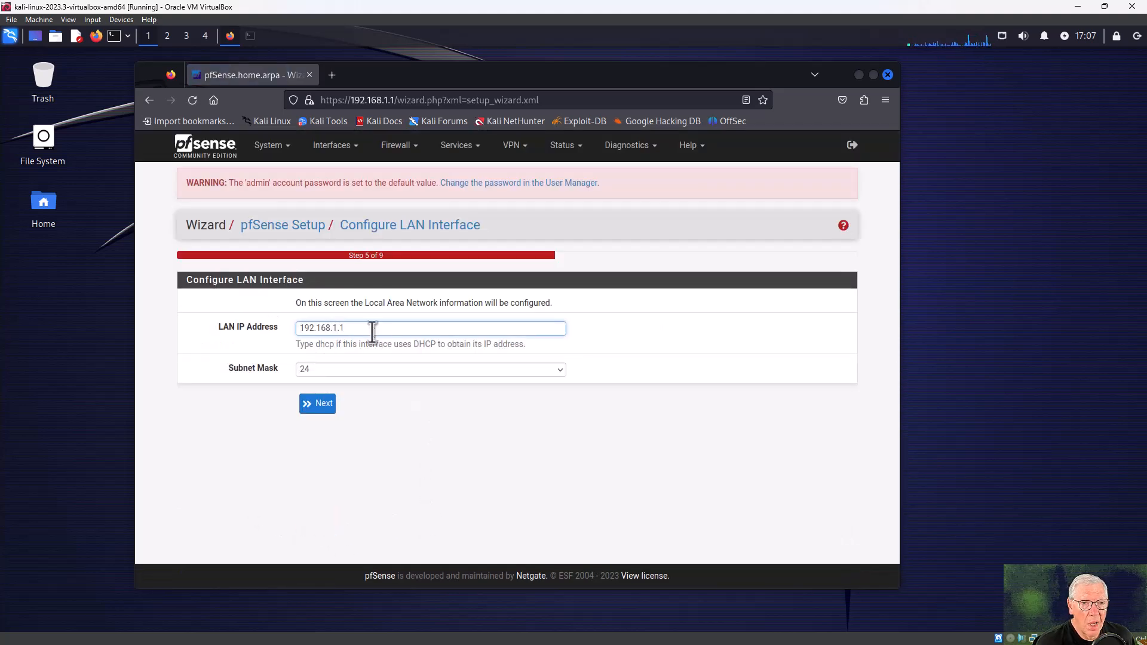
# Keep LAN at 192.168.1.1/24, then enter the new admin WebGUI password twice and submit it.
pyautogui.moveTo(371, 327); pyautogui.dragTo(287, 328)
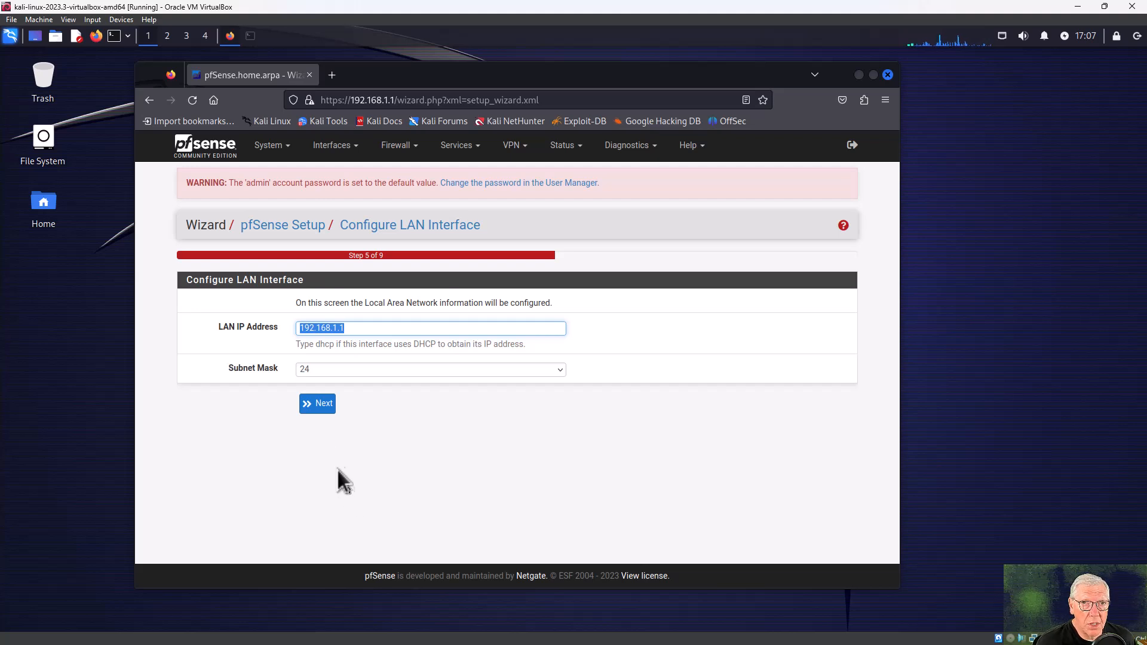
pyautogui.click(317, 403)
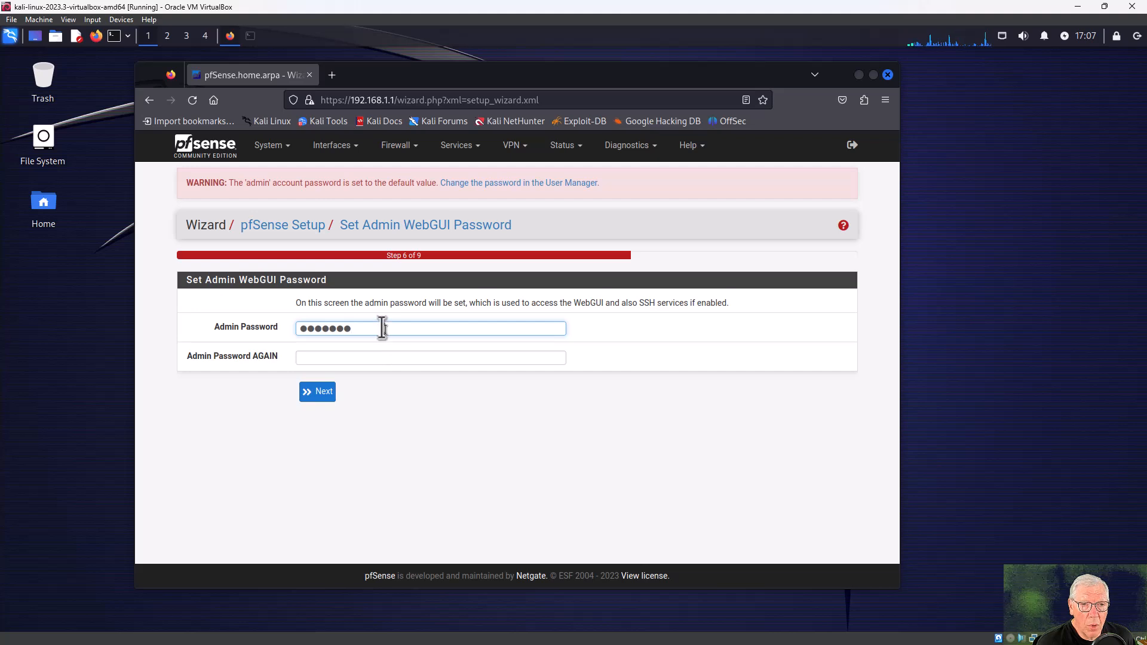
pyautogui.moveTo(355, 328); pyautogui.dragTo(303, 328)
pyautogui.write('pfsense1')
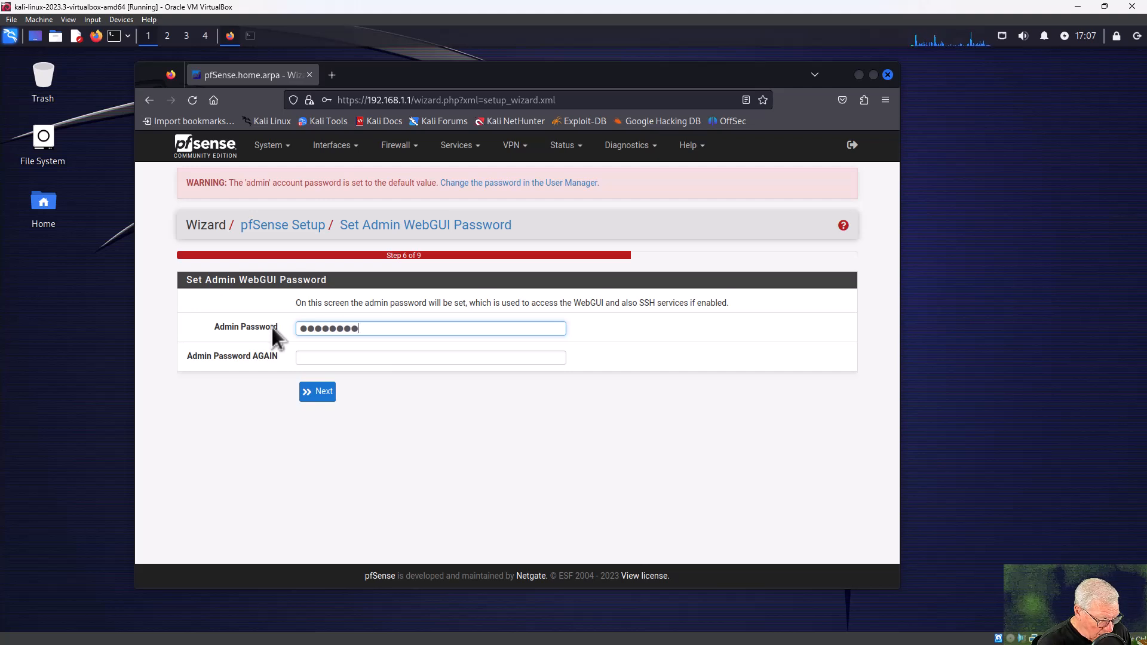
pyautogui.press('Tab')
pyautogui.write('pfsense1')
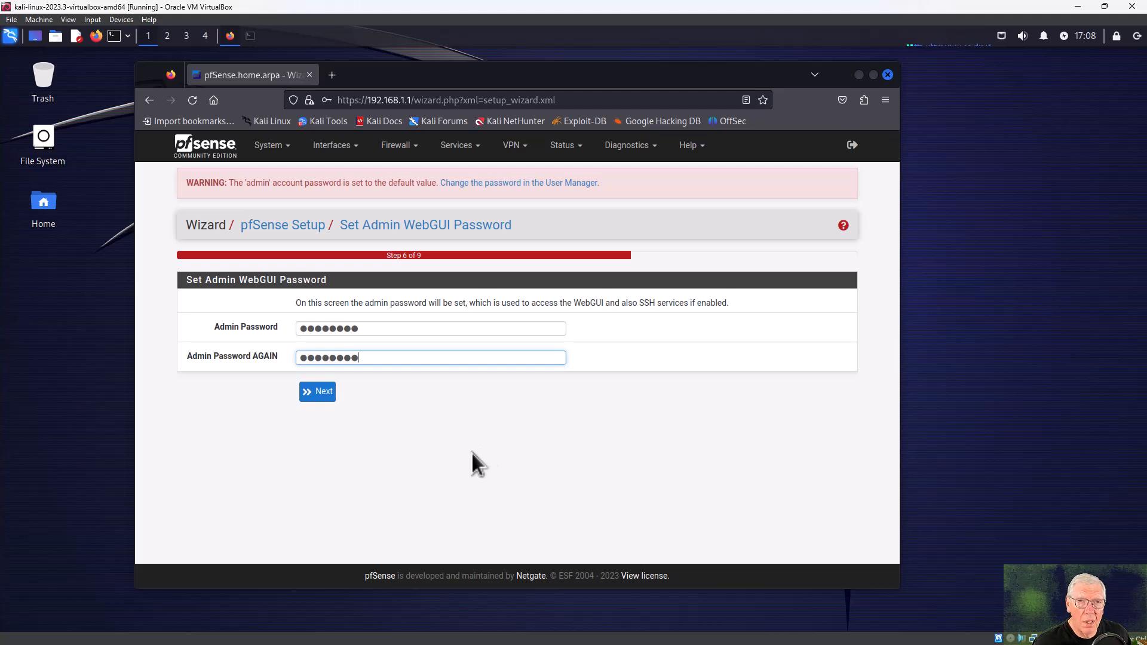
pyautogui.click(328, 395)
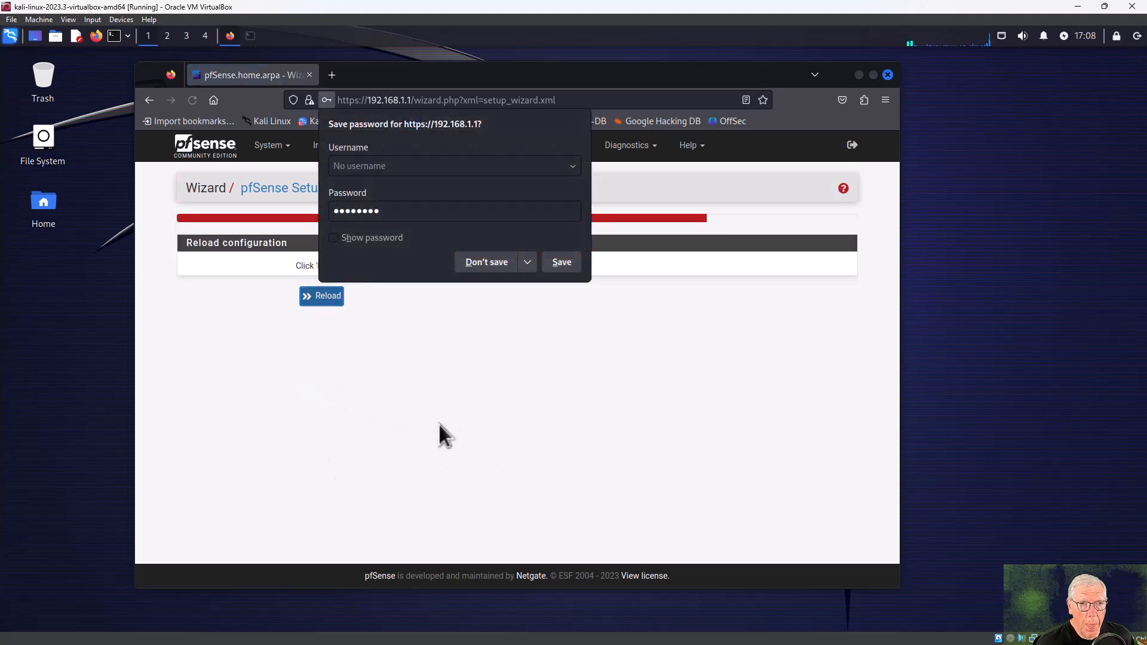
# Save the admin password in Firefox, reload the pfSense configuration, and finish the wizard.
pyautogui.click(558, 263)
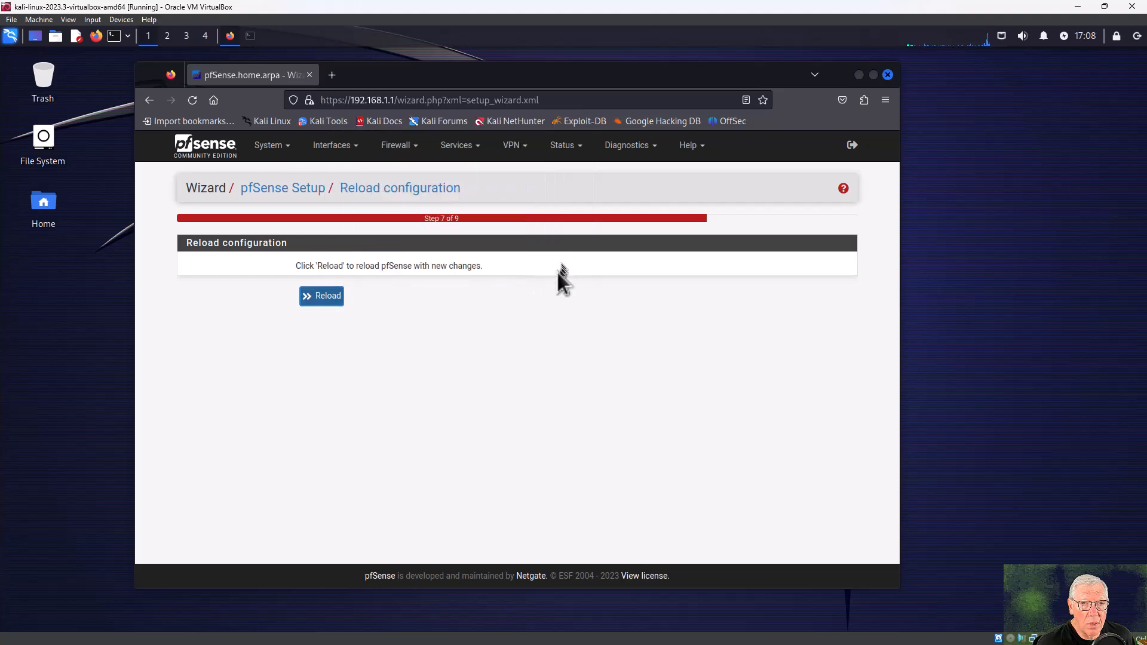
pyautogui.click(332, 296)
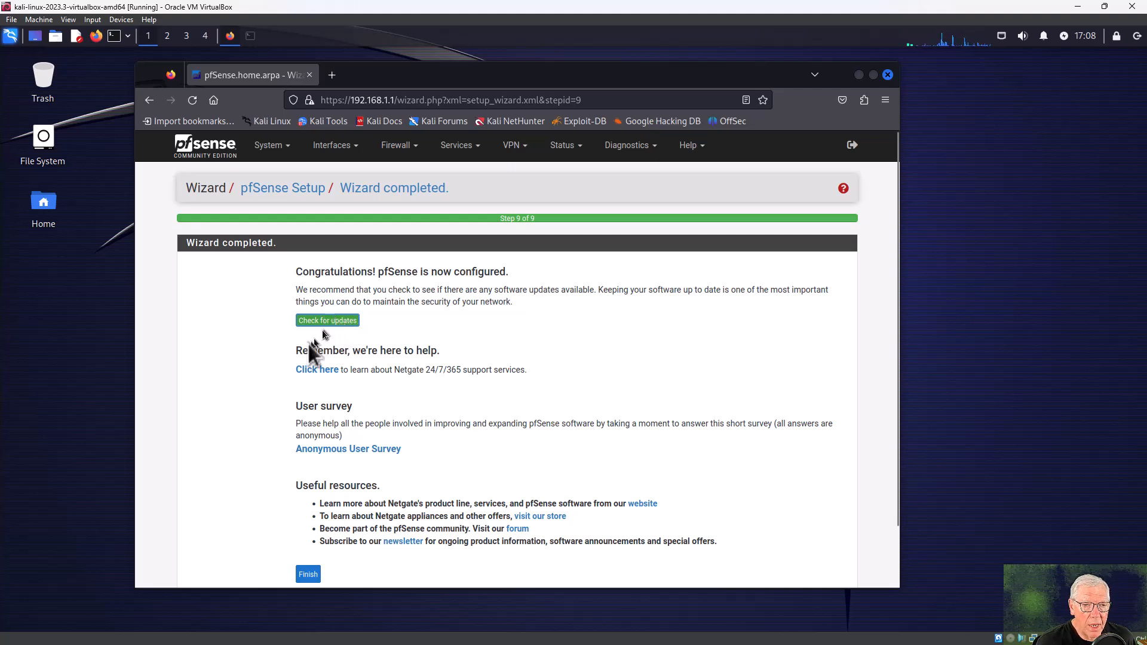
pyautogui.click(309, 575)
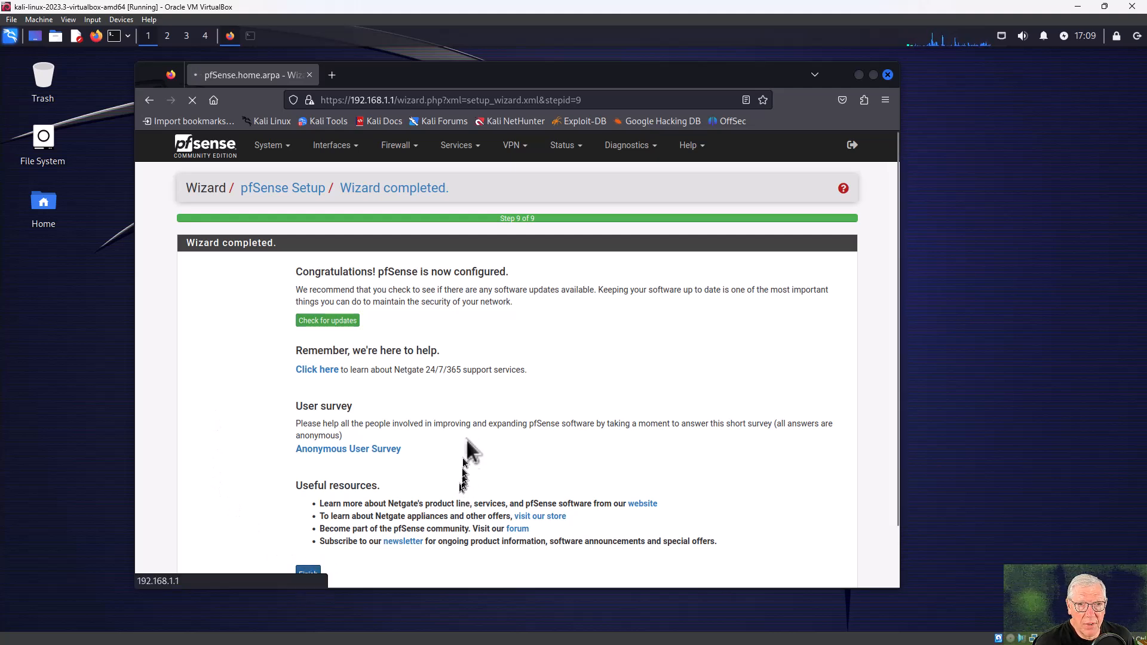
pyautogui.scroll(-2, 474, 418)
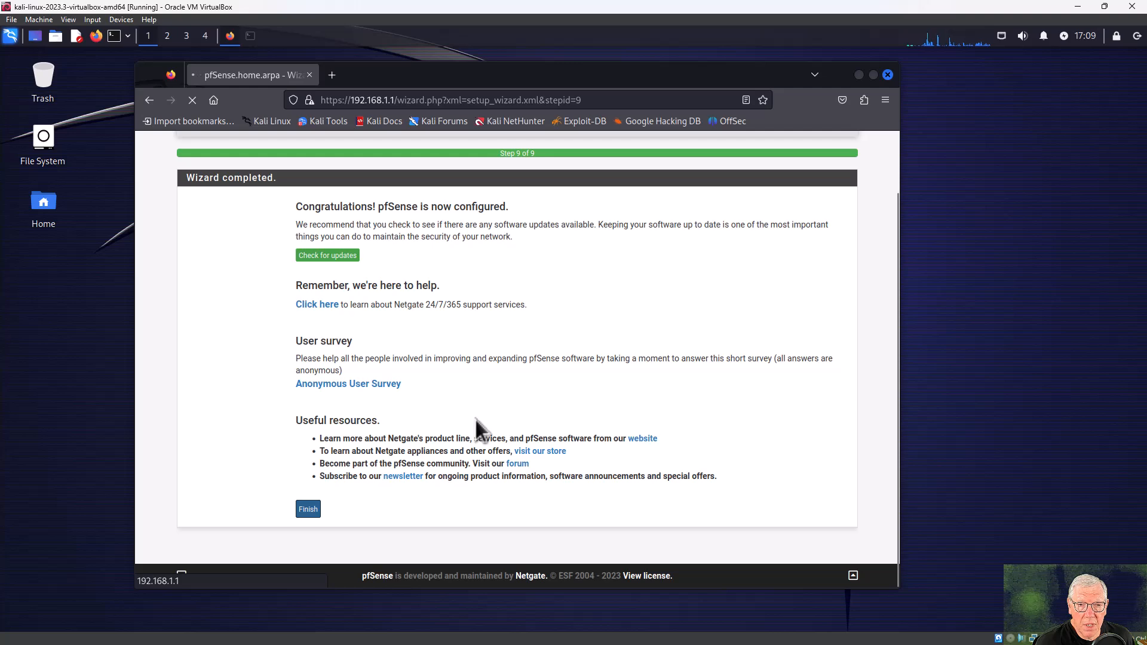
# Open the dashboard, accept the copyright notice and close the survey dialog.
pyautogui.click(306, 525)
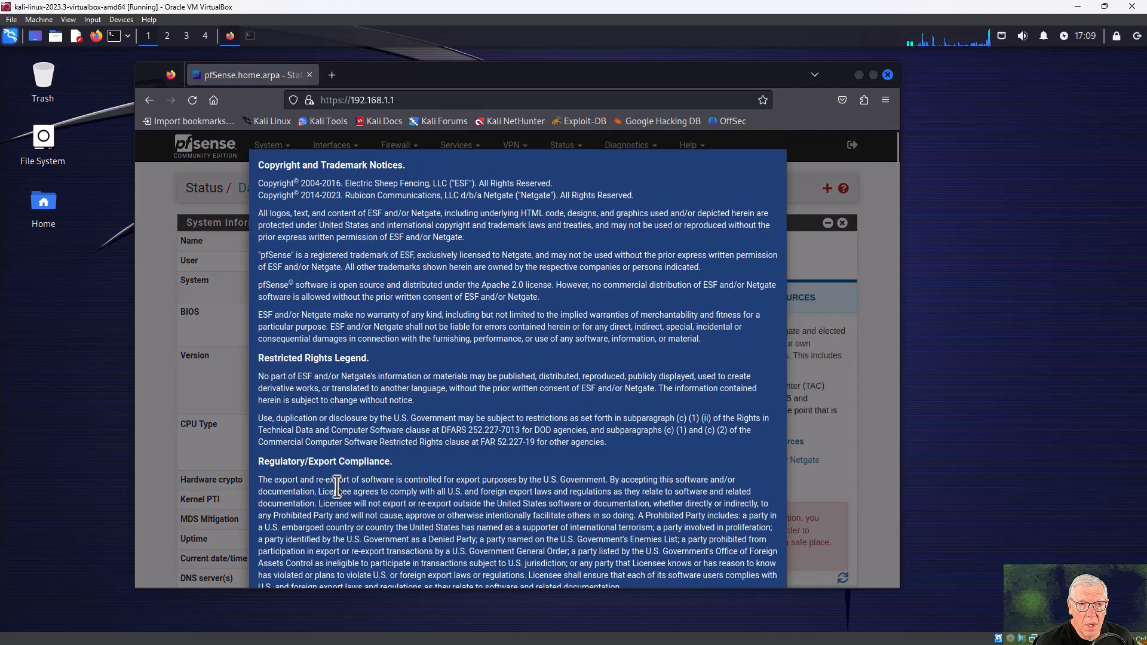
pyautogui.scroll(-2, 519, 406)
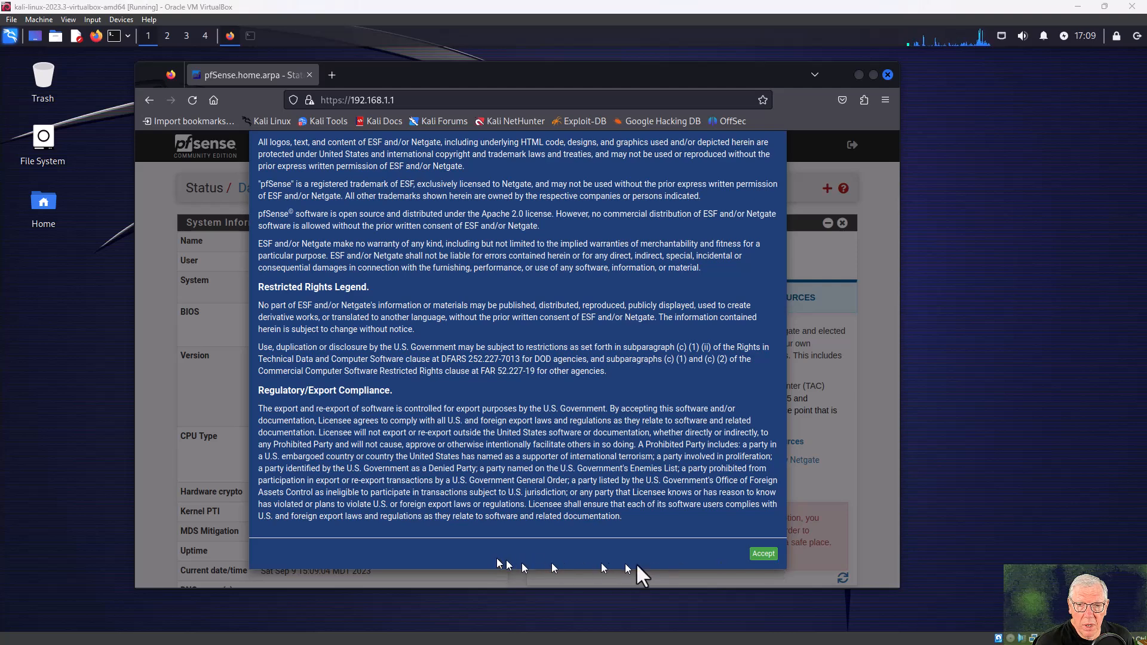
pyautogui.click(763, 554)
pyautogui.click(767, 269)
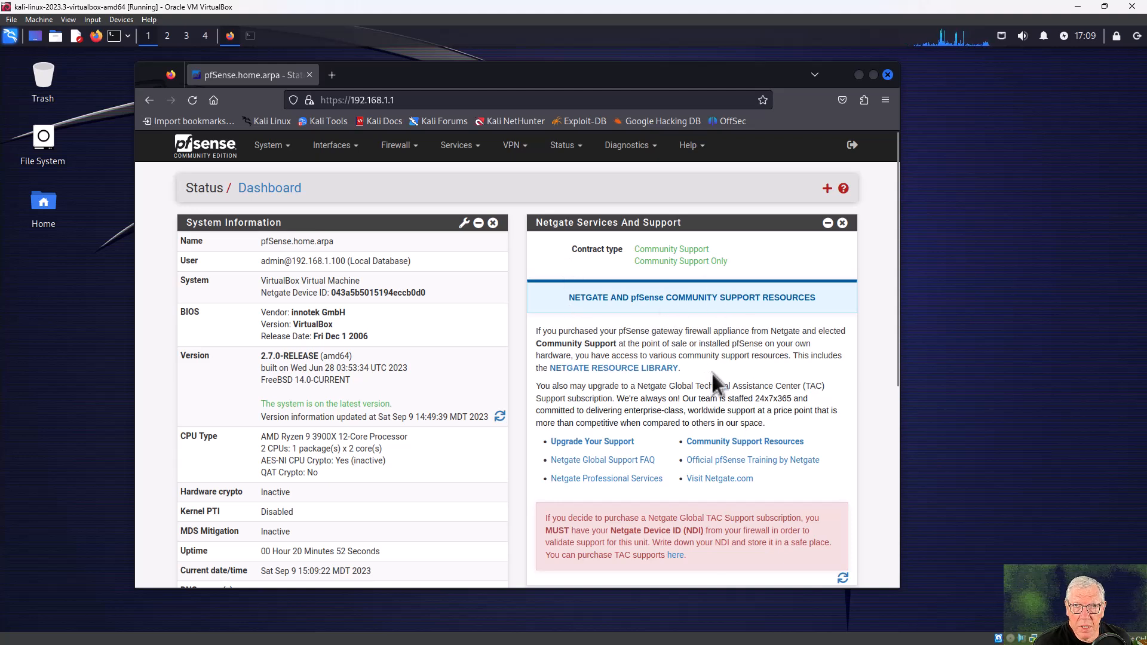
# Remove the Netgate Services And Support widget and collapse System Information.
pyautogui.click(842, 223)
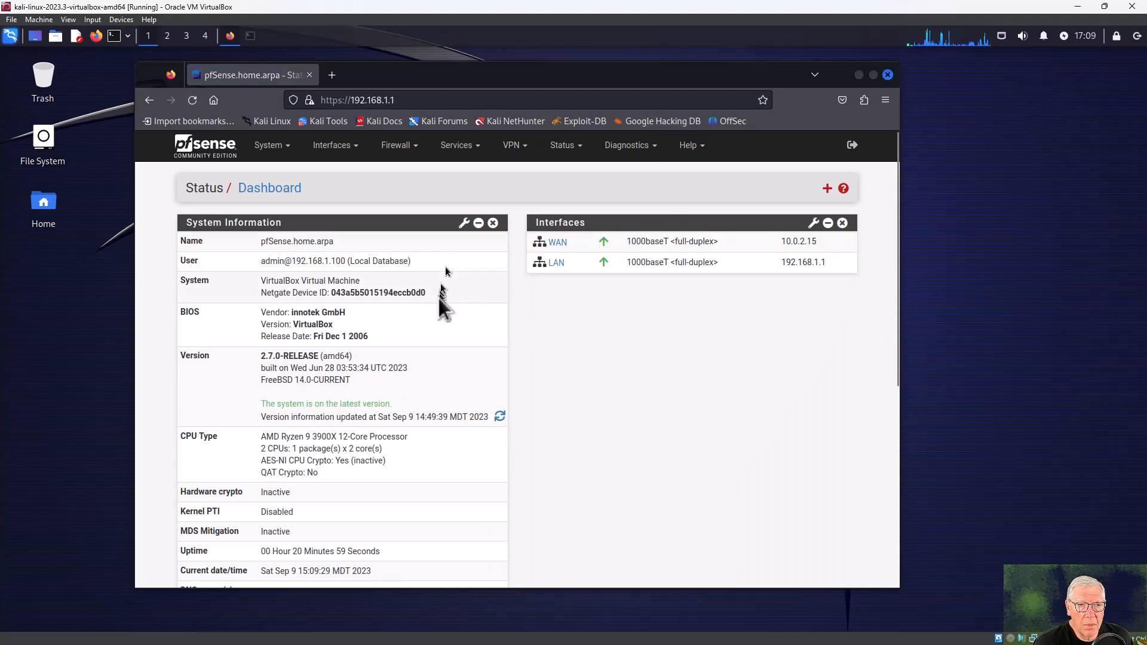
pyautogui.scroll(-4, 439, 302)
pyautogui.scroll(5, 442, 302)
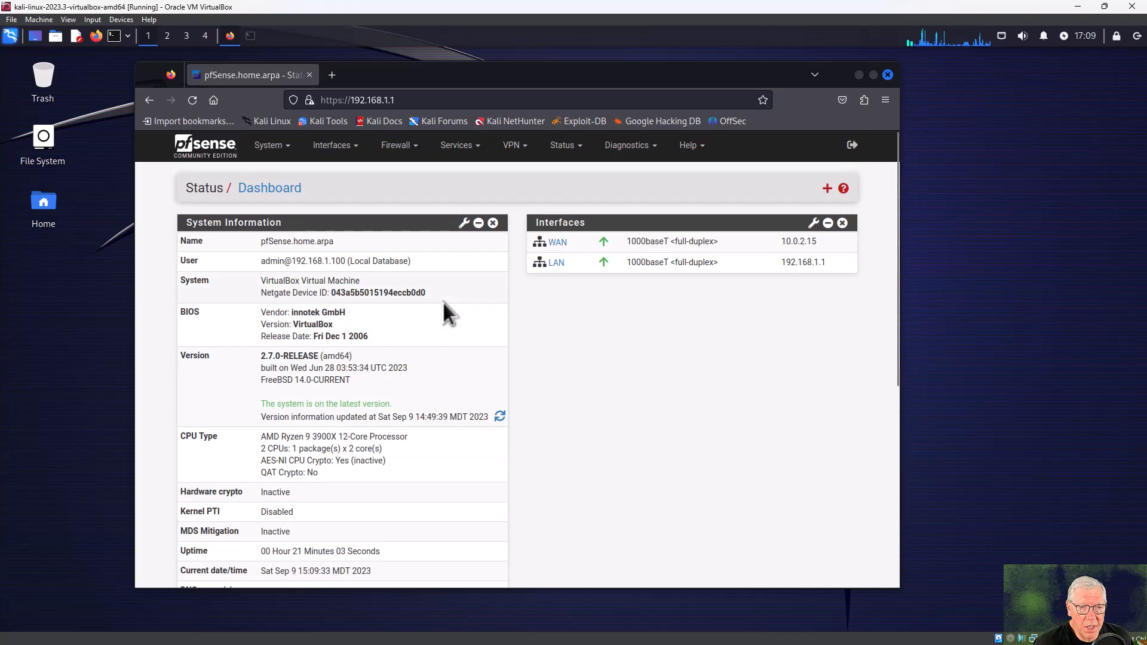
pyautogui.scroll(-6, 443, 301)
pyautogui.scroll(6, 442, 302)
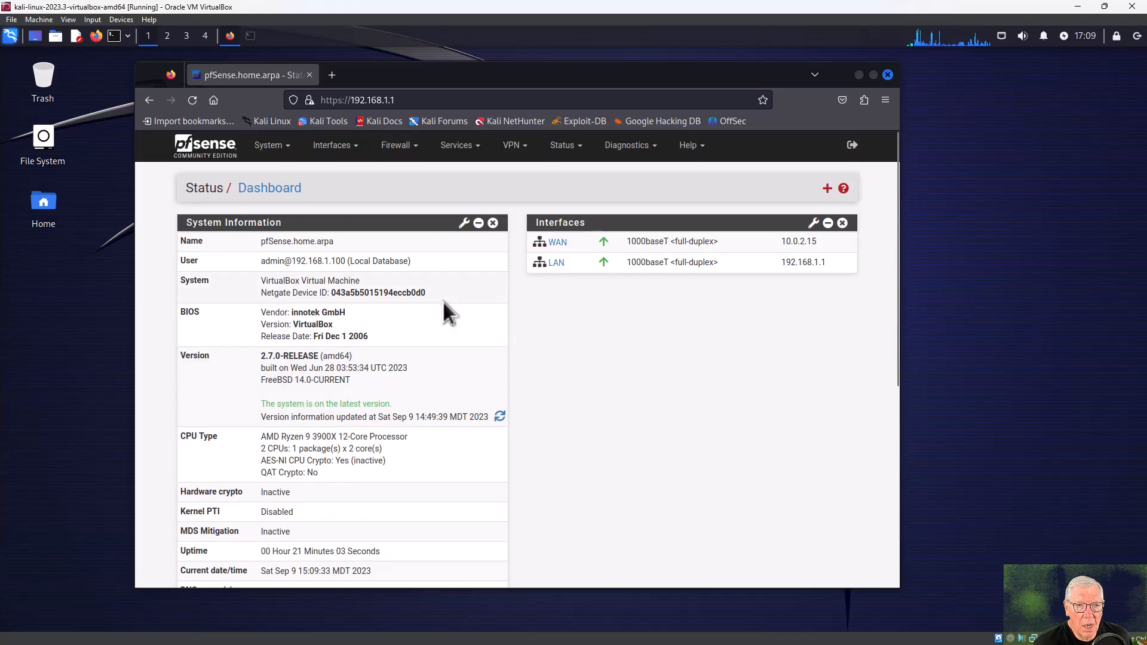
pyautogui.click(478, 223)
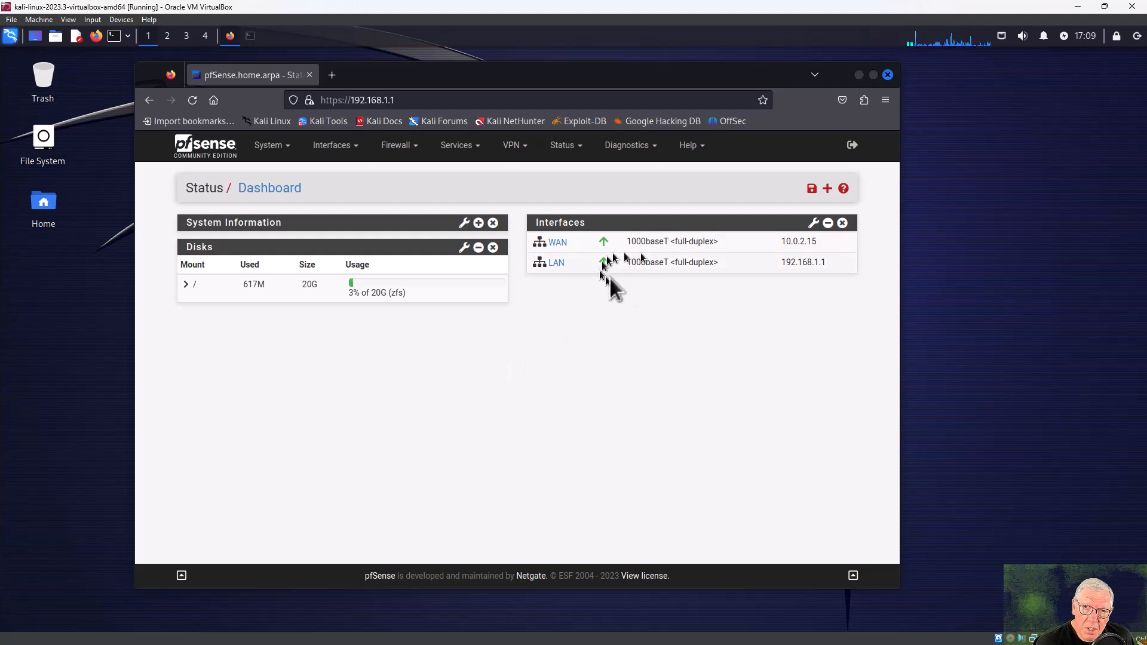
pyautogui.moveTo(568, 243)
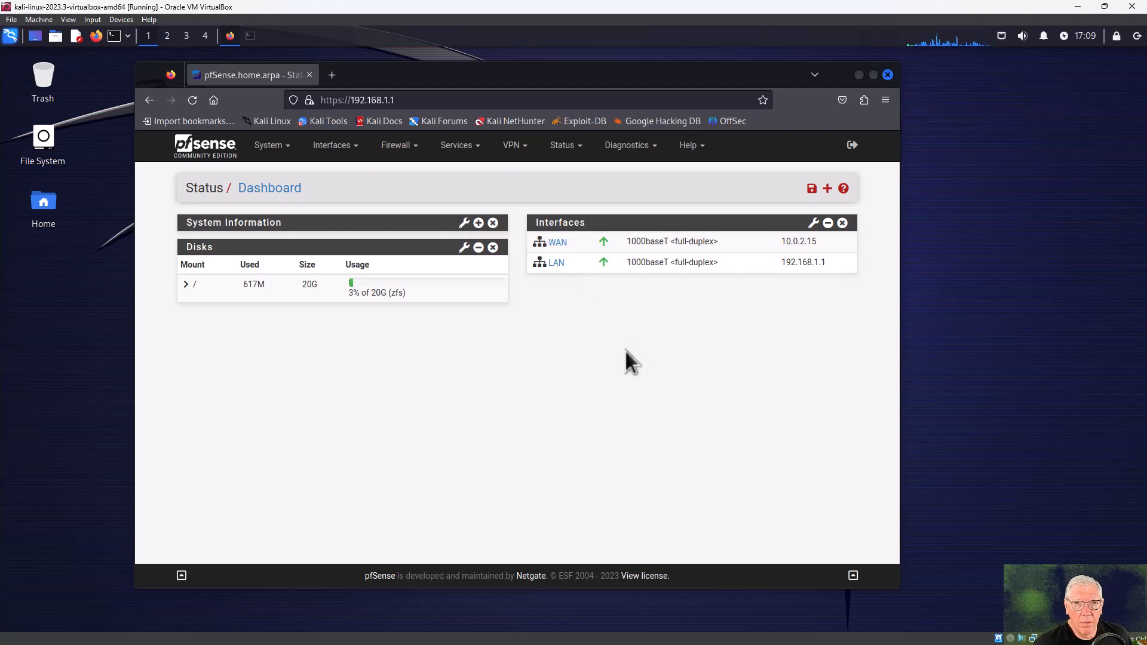
# Open System > Update to confirm the 2.7.0 base system is up to date.
pyautogui.click(276, 149)
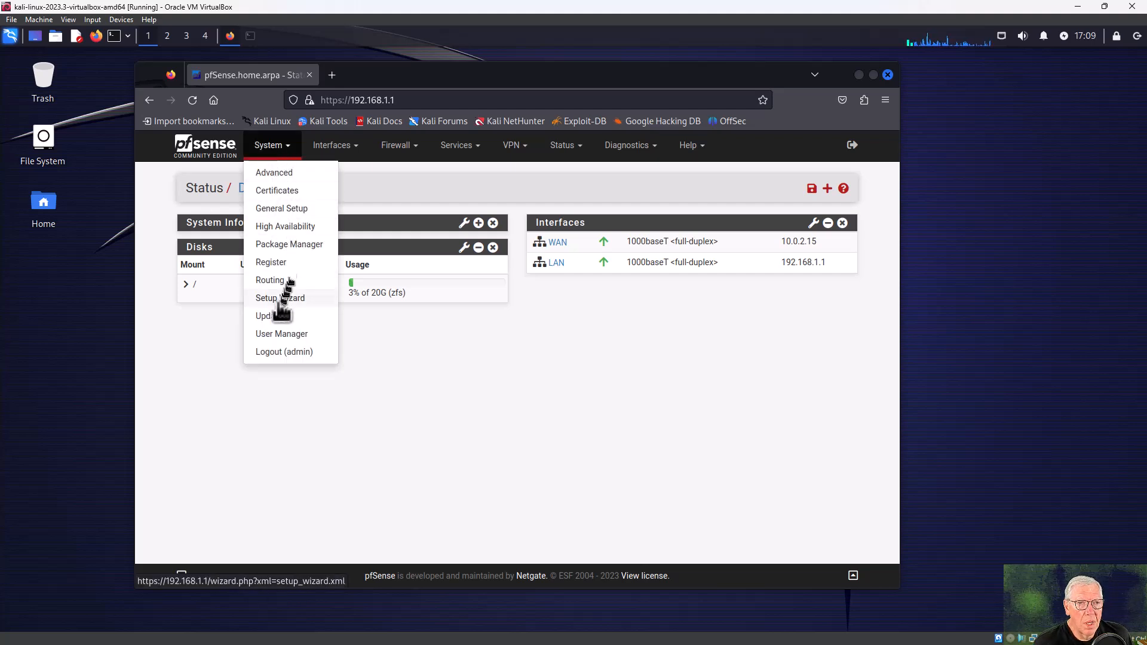
pyautogui.click(277, 316)
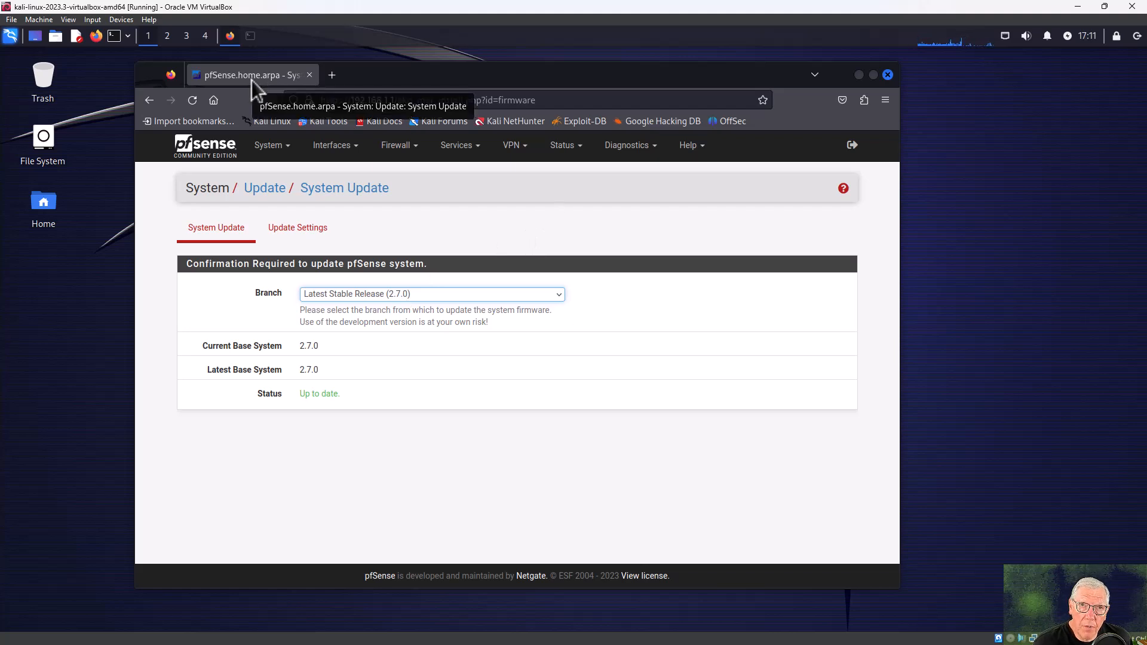
pyautogui.click(433, 101)
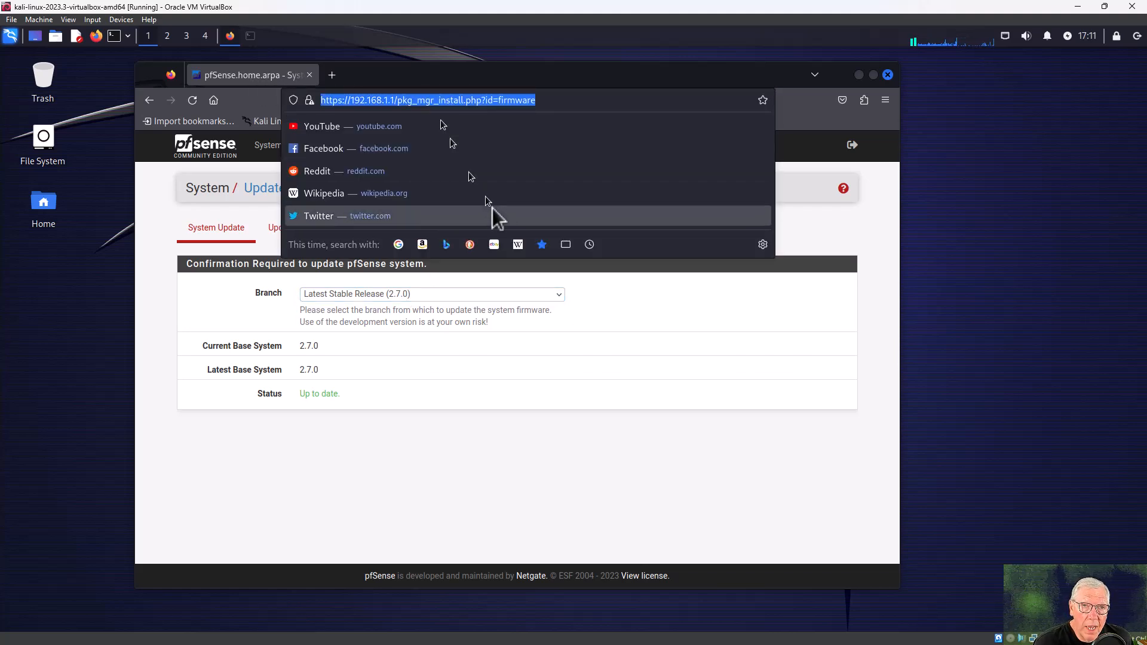
pyautogui.click(396, 457)
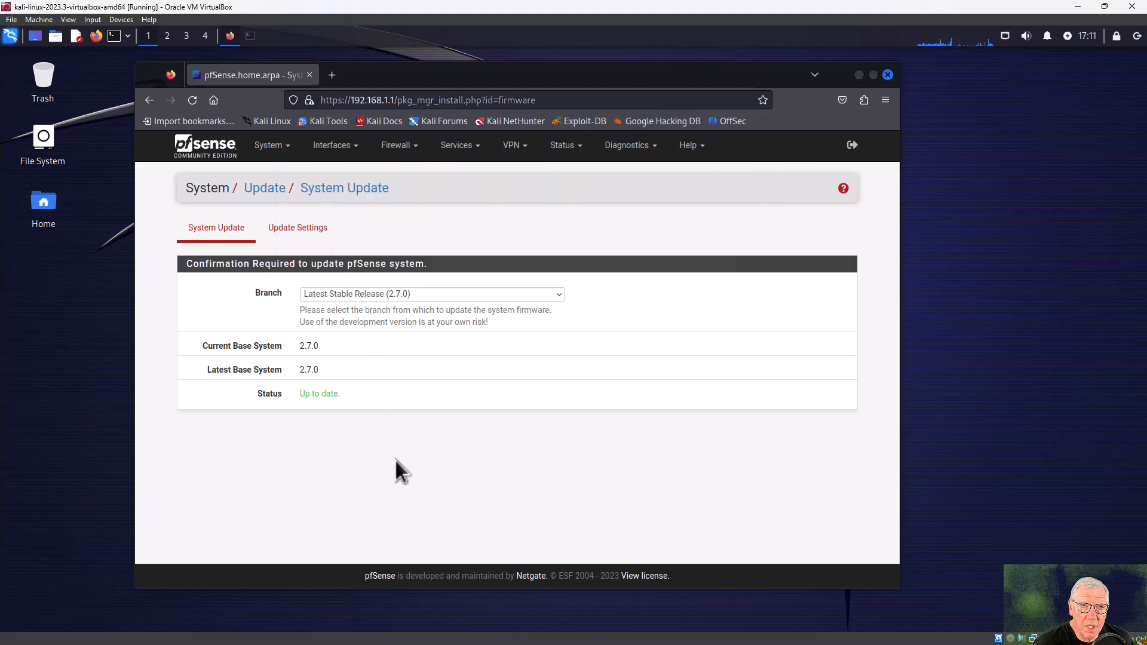